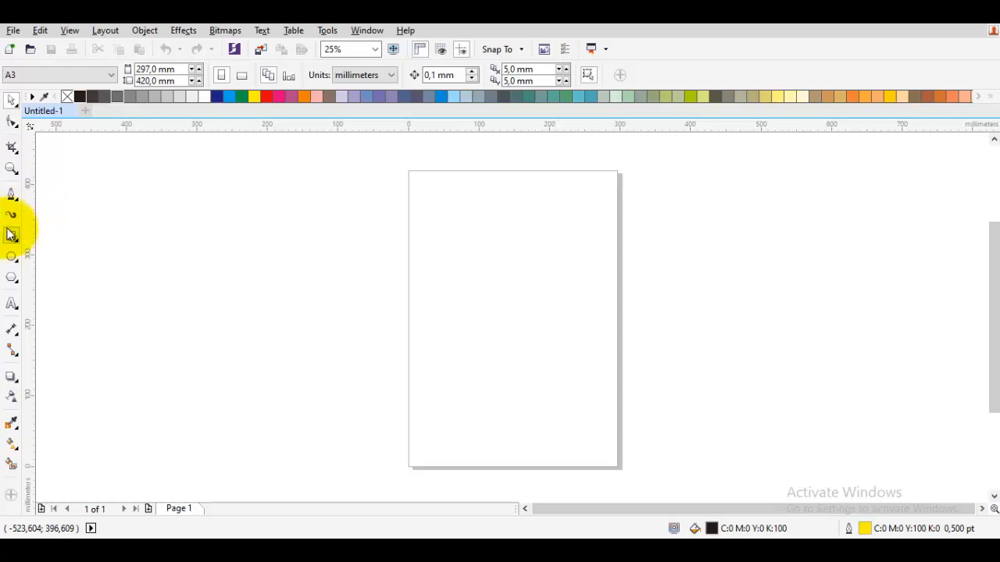
Place a vertical guideline at the page centre by snapping to a temporary page-sized rectangle, and delete the rectangle.
double_click(11, 234)
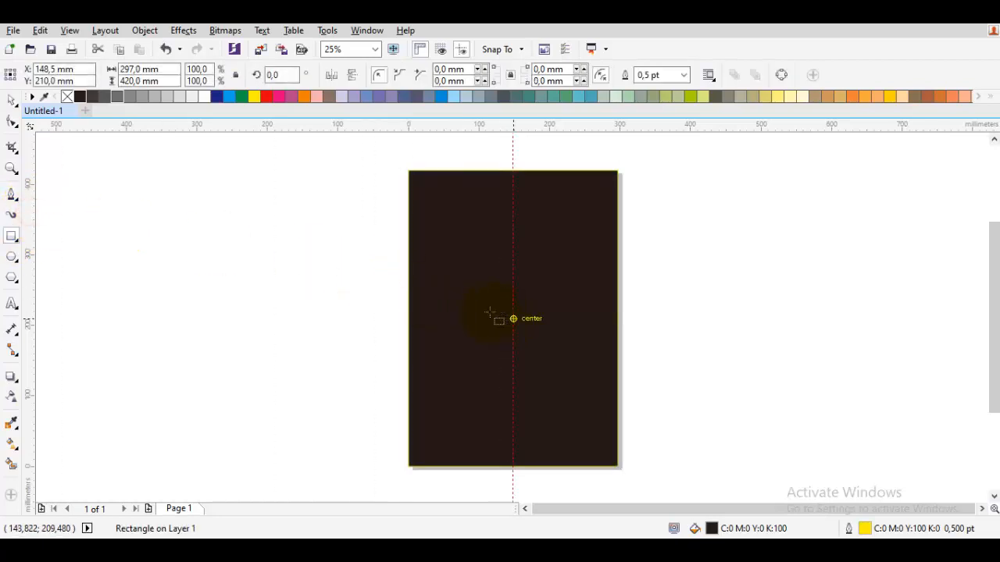
left_click(70, 31)
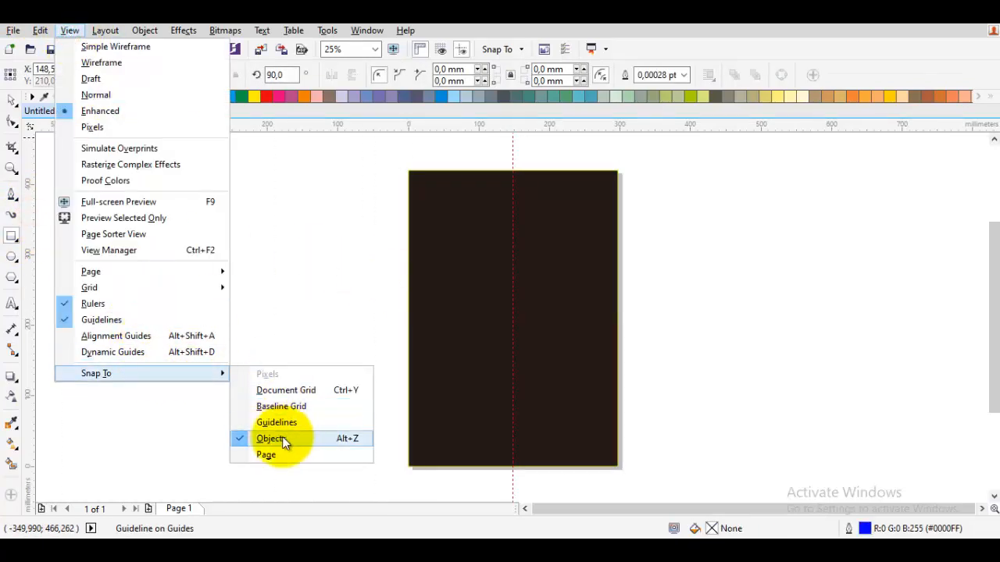
left_click(284, 442)
left_click(451, 318)
key("Delete")
key("space")
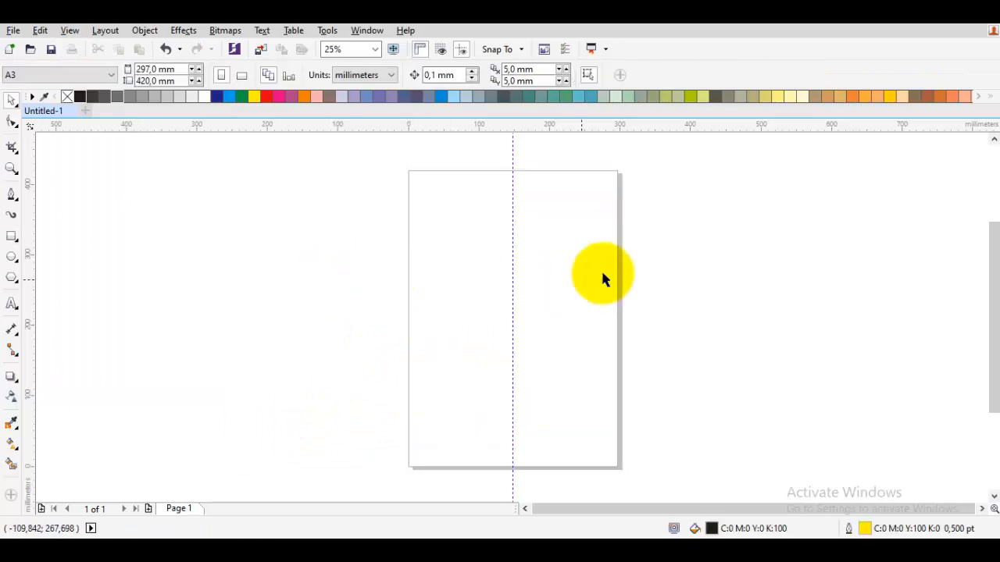
Draw a closed S-curved brow shape about 29 mm wide beside the guideline with the Pen tool.
scroll(539, 333, "up", 4)
key("space")
left_click_drag(230, 375, 290, 418)
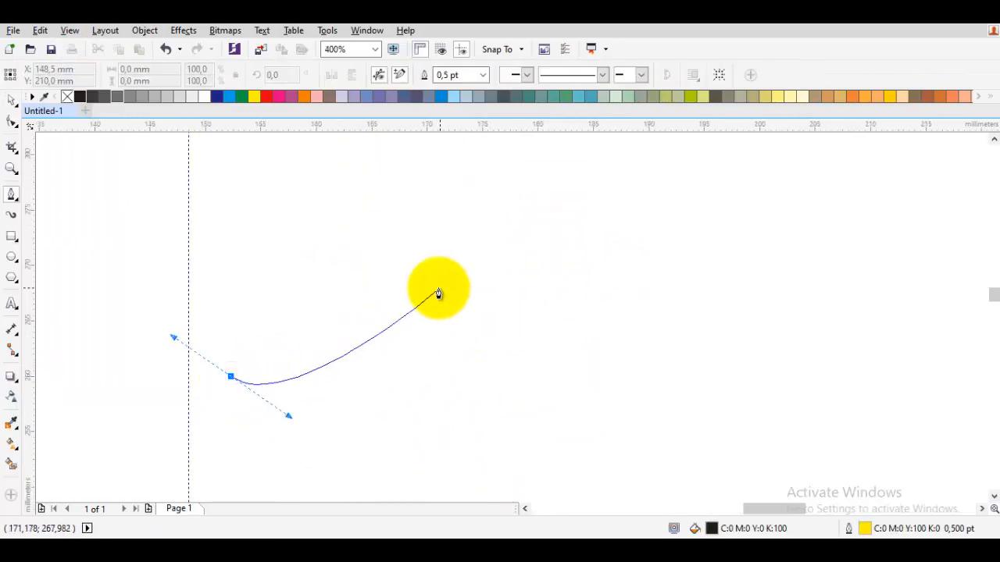
left_click_drag(437, 286, 513, 236)
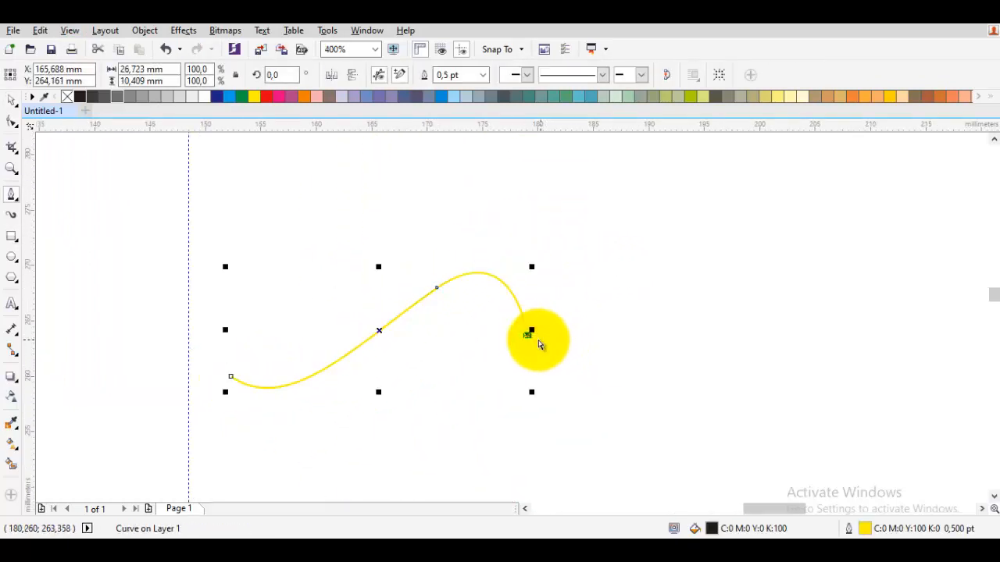
key("ctrl+z")
scroll(526, 337, "up", 1)
left_click(579, 326)
left_click_drag(398, 336, 214, 492)
left_click(188, 302)
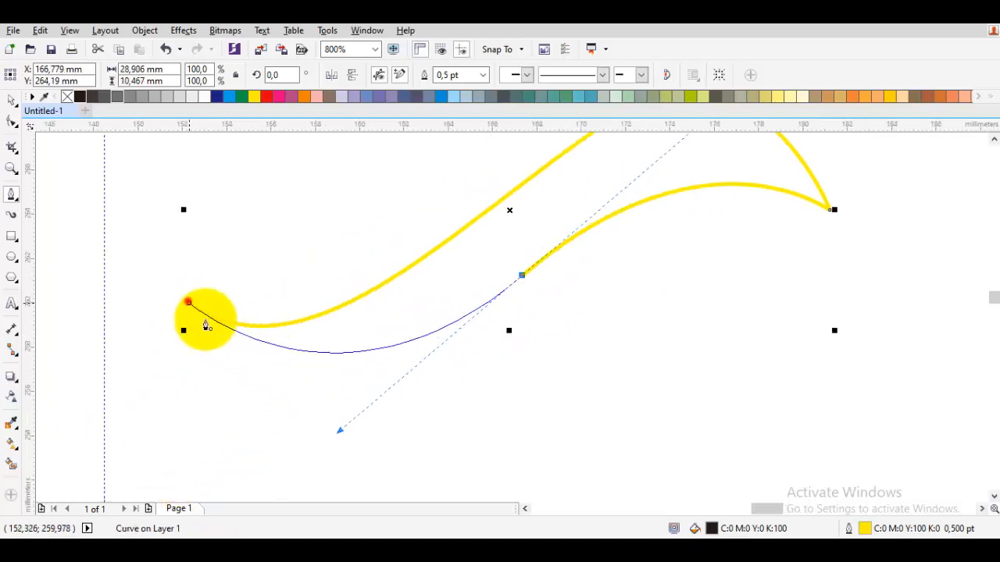
left_click_drag(206, 324, 246, 382)
left_click_drag(411, 335, 395, 342)
Draw a closed leaf-like shape about 20 mm wide and 10 mm tall overlapping the lower side of the brow.
left_click_drag(292, 361, 592, 485)
left_click(727, 336)
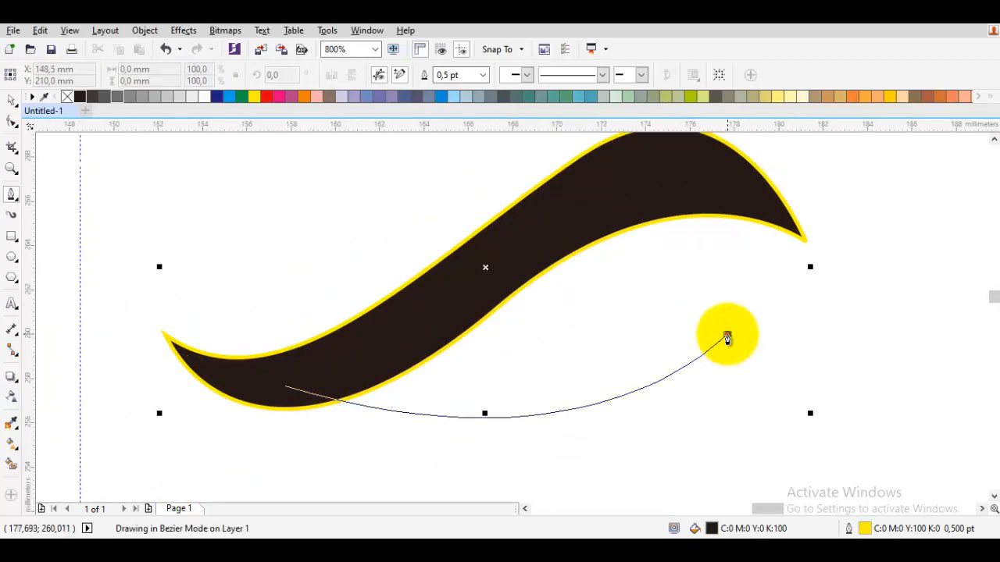
left_click_drag(627, 194, 479, 247)
left_click_drag(350, 381, 356, 379)
left_click_drag(337, 314, 525, 284)
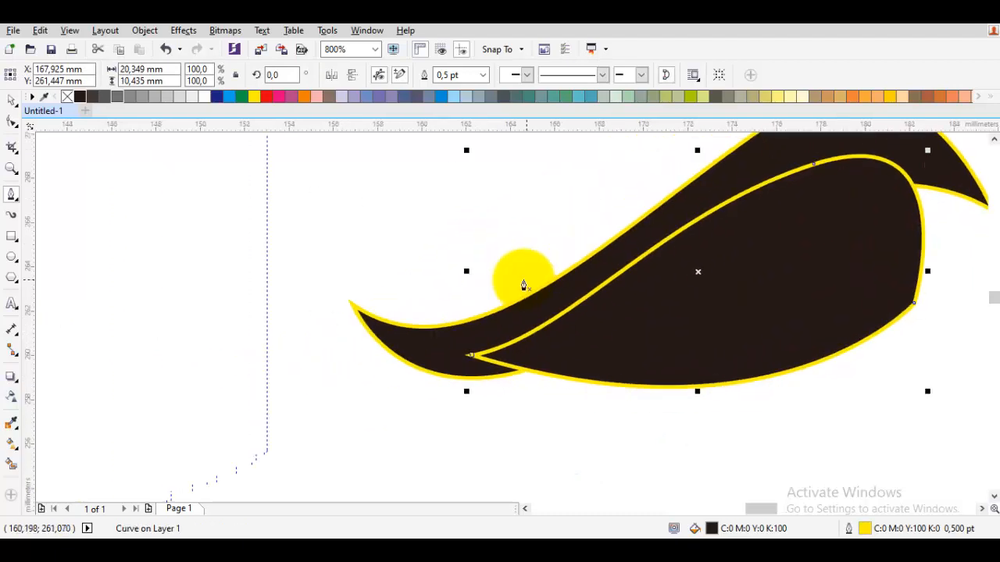
Select the brow and leaf-like shapes and move them slightly closer to the guideline.
key("space")
left_click(489, 331)
left_click(565, 330, "shift")
left_click_drag(564, 330, 540, 326)
Draw a curved pointed strand from the guideline under the brow's inner end and weld all three shapes together.
key("space")
left_click_drag(268, 268, 351, 451)
left_click(480, 323)
left_click_drag(268, 268, 268, 487)
key("space")
left_click(563, 267, "shift")
left_click(408, 77)
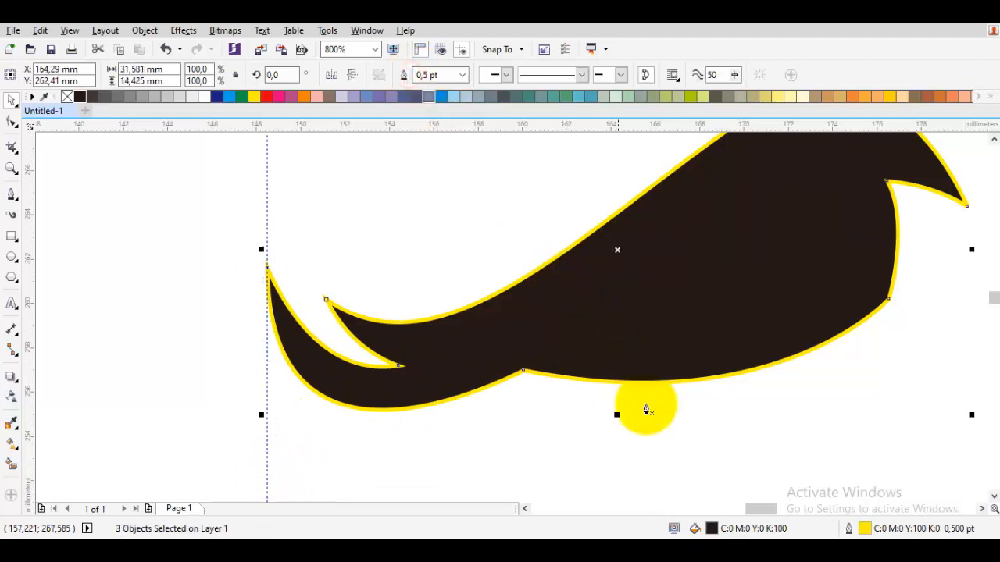
Draw a pointed lash along the underside of the brow shape and weld it to the main shape.
key("space")
left_click_drag(808, 402, 513, 473)
left_click(415, 334)
left_click(524, 306)
left_click_drag(808, 380, 602, 398)
key("space")
left_click(732, 296, "shift")
left_click(407, 77)
left_click_drag(466, 249, 508, 304)
scroll(470, 264, "down", 1)
scroll(557, 237, "up", 1)
key("space")
left_click_drag(346, 329, 477, 331)
left_click_drag(629, 189, 575, 238)
key("Escape")
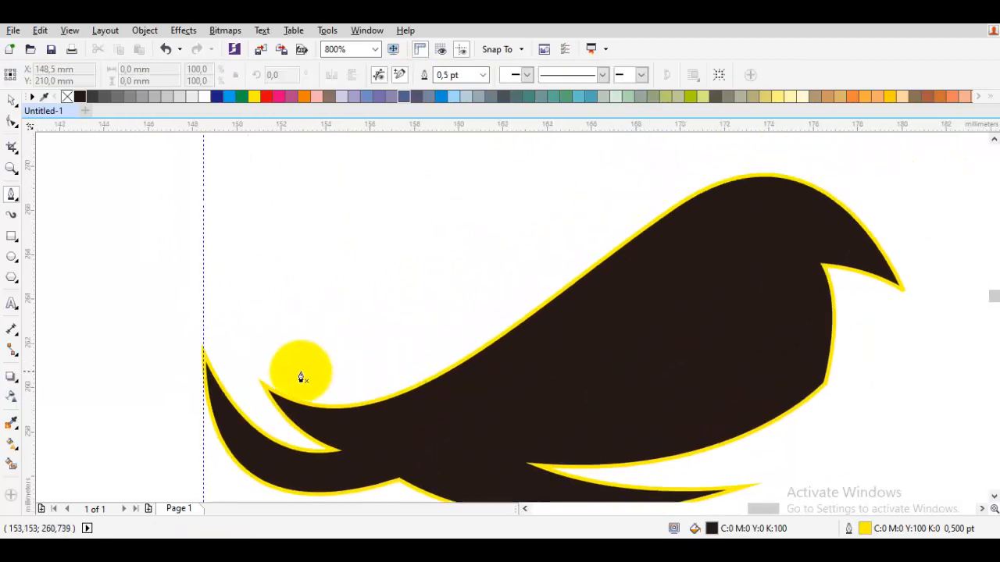
Draw a slim curved spike above the brow with its upper tip slightly extended, and weld it to the main shape.
left_click_drag(278, 372, 346, 380)
left_click(623, 175)
left_click_drag(279, 375, 289, 383)
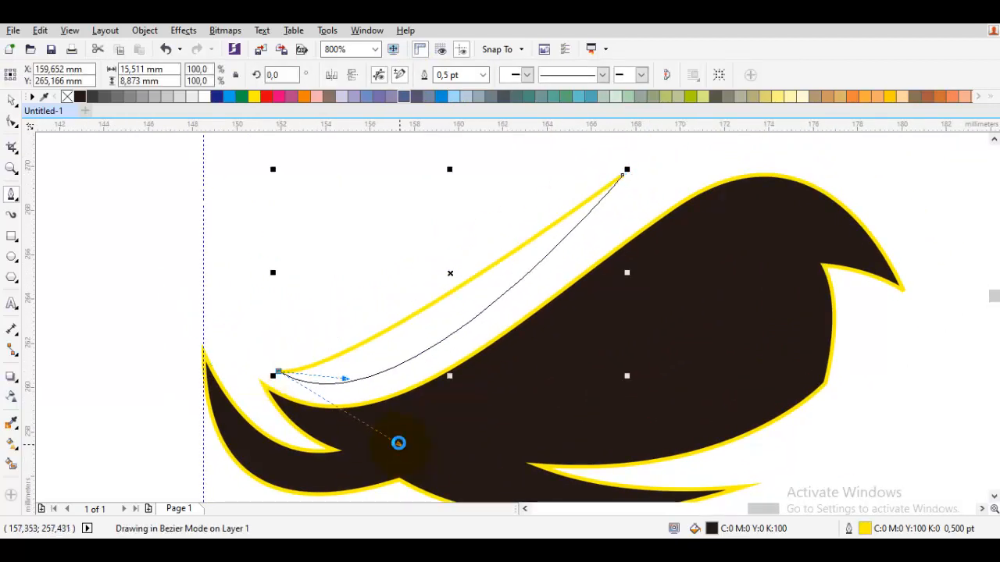
left_click_drag(399, 443, 398, 443)
key("space")
double_click(612, 191)
left_click_drag(623, 175, 636, 175)
key("space")
left_click(673, 255, "shift")
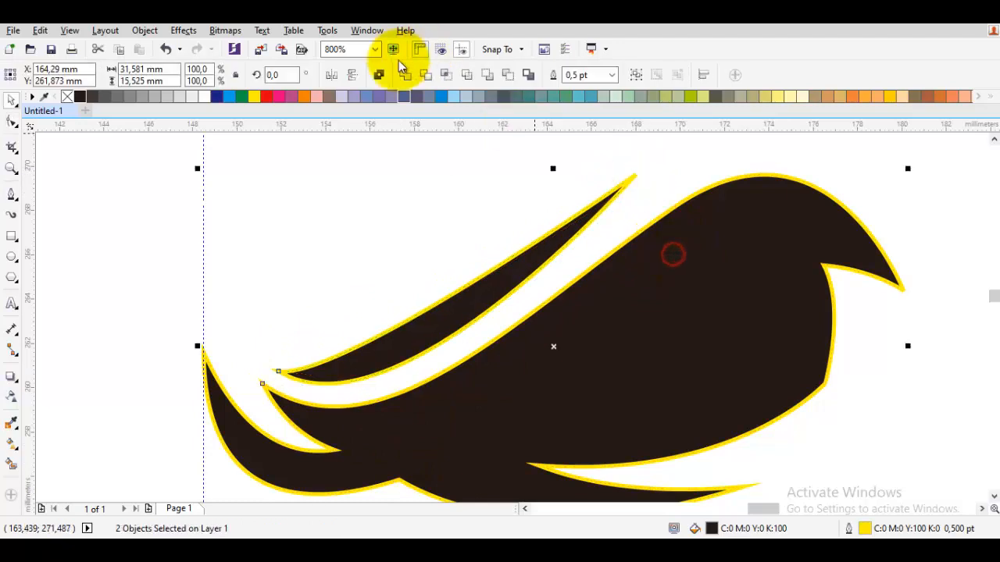
key("Escape")
Draw a closed teardrop-shaped eye about 14 mm wide and 6 mm tall inside the brow shape.
key("space")
left_click_drag(533, 331, 485, 282)
left_click_drag(405, 382, 479, 409)
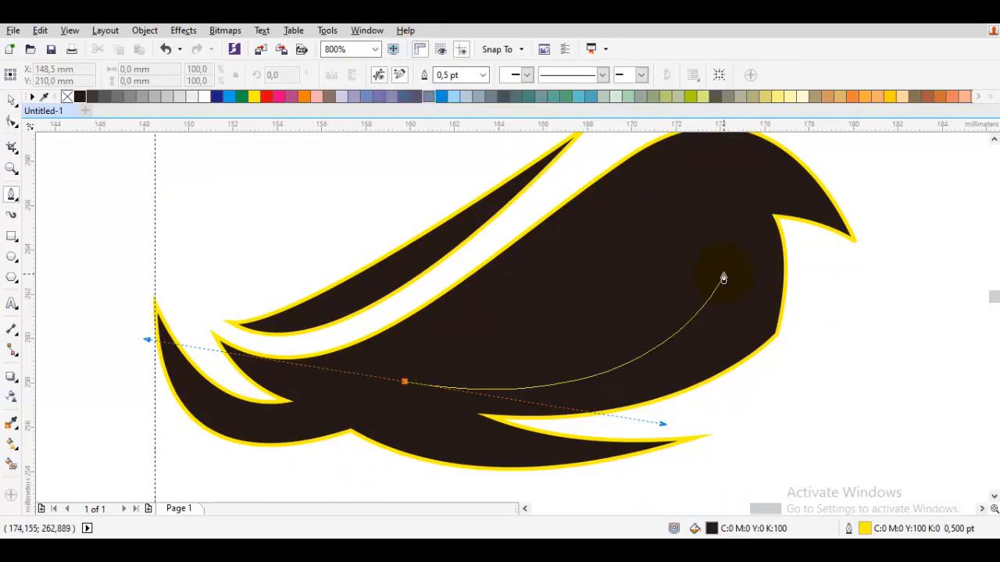
left_click_drag(706, 268, 722, 213)
left_click_drag(553, 388, 552, 388)
Scale the eye shape to about 84%, rotate it about 0.3 degrees and position it within the dark brow shape.
key("space")
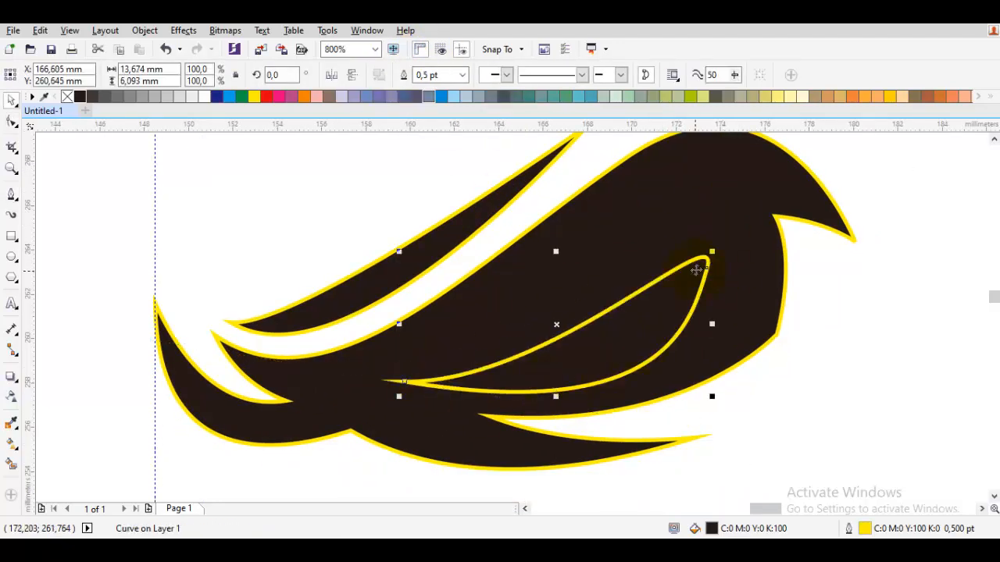
left_click_drag(713, 256, 663, 277)
left_click_drag(635, 338, 693, 280)
left_click_drag(677, 284, 712, 281)
left_click(678, 278)
Fill the eye shape with red and remove the outlines from both the eye and the brow shape.
scroll(671, 275, "up", 1)
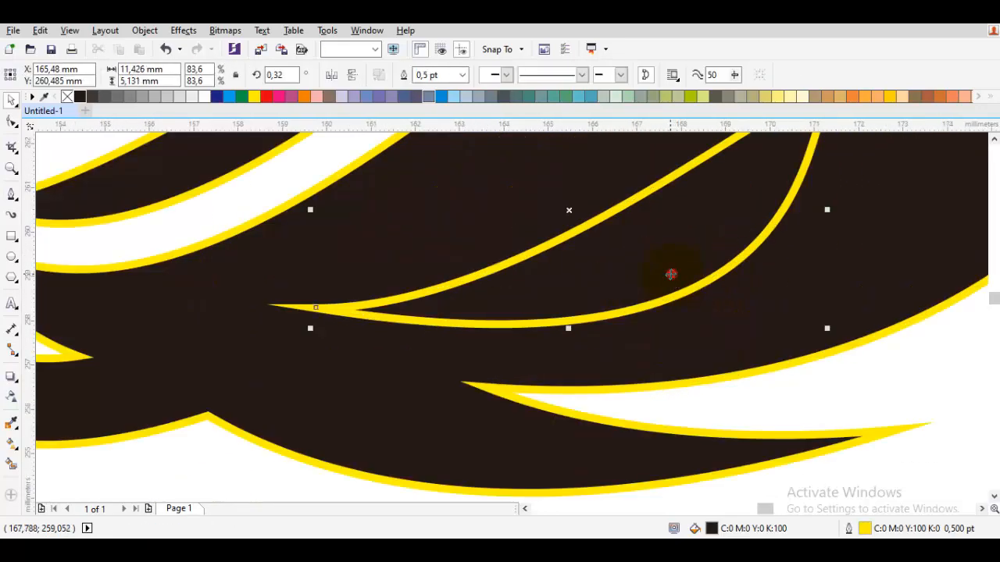
left_click(266, 100)
scroll(447, 239, "down", 3)
left_click_drag(674, 328, 321, 153)
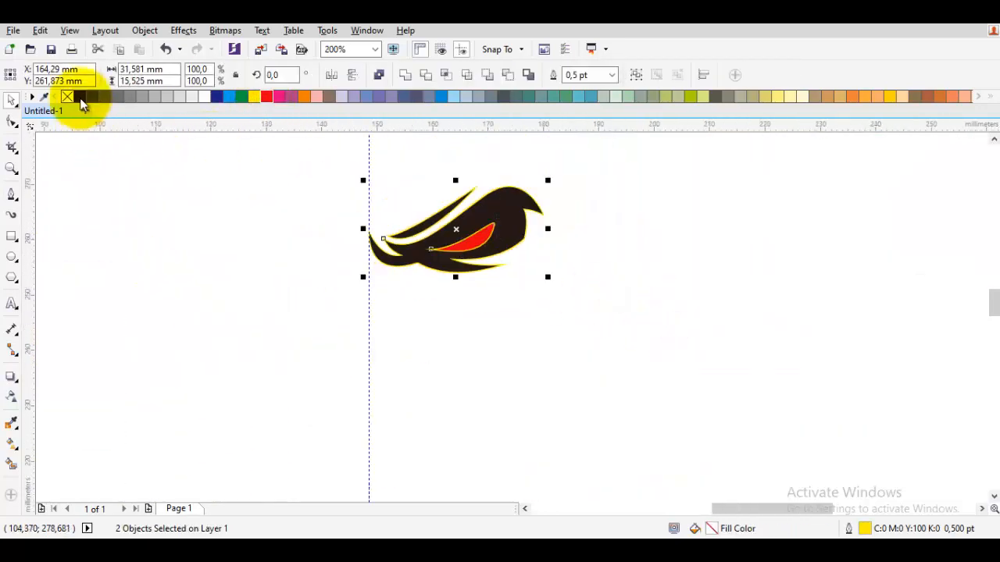
left_click(335, 235)
Draw a curved strand about 8 mm wide under the brow's inner end and weld it to the main shape.
scroll(500, 276, "up", 2)
scroll(631, 268, "down", 1)
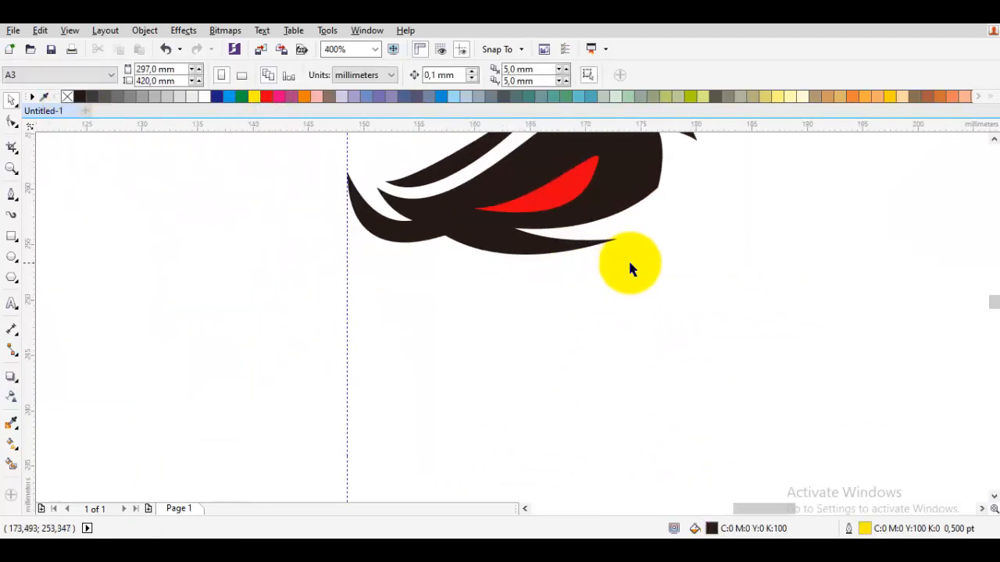
scroll(592, 355, "down", 1)
scroll(577, 328, "up", 1)
scroll(527, 207, "down", 1)
scroll(489, 236, "up", 1)
scroll(451, 244, "up", 1)
key("p")
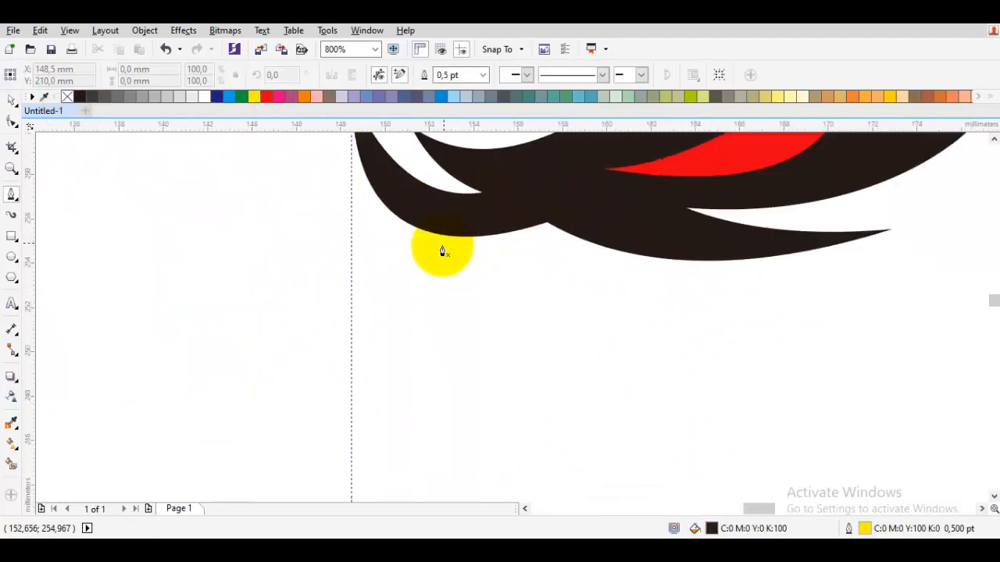
left_click(577, 233)
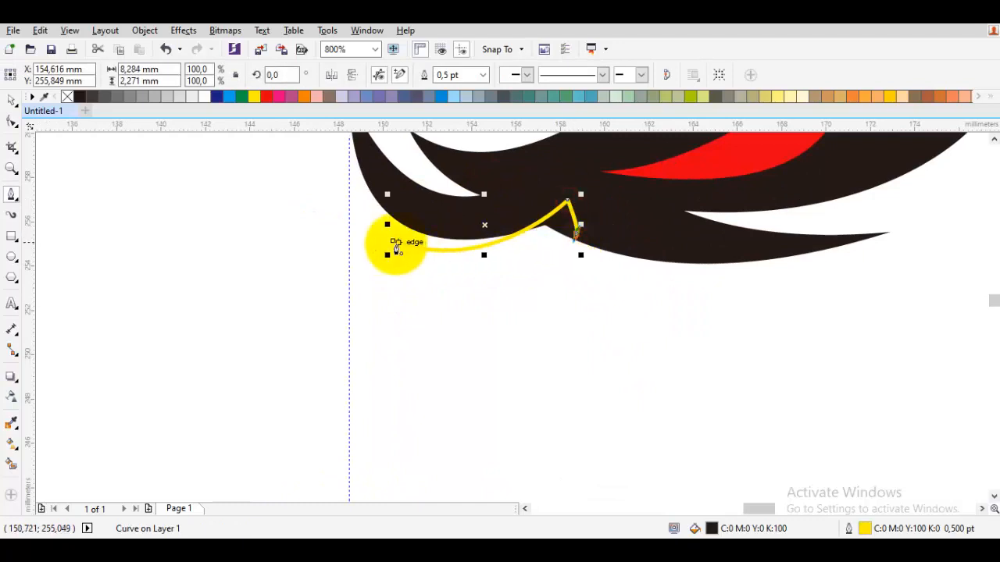
left_click_drag(393, 241, 477, 299)
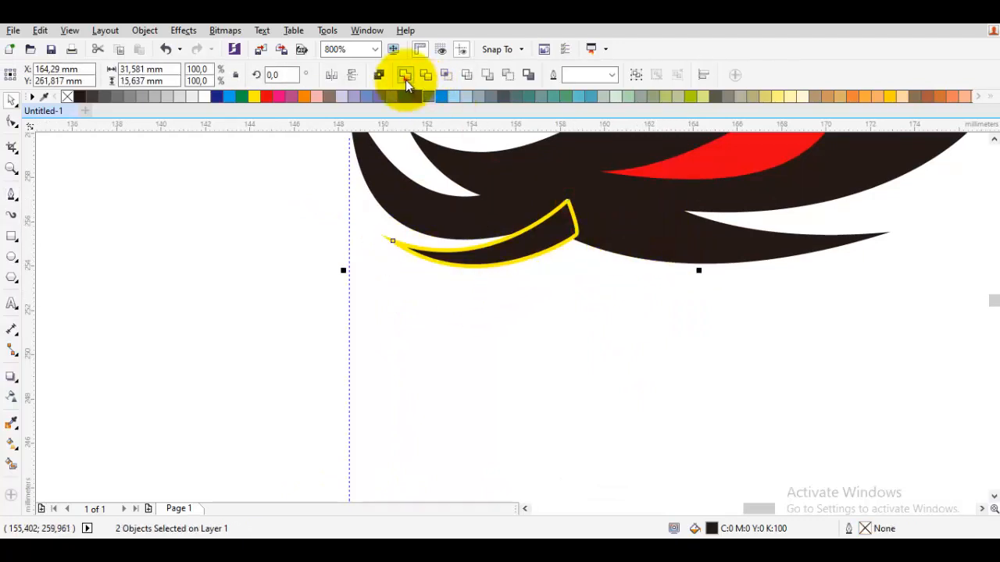
left_click(405, 77)
scroll(500, 222, "down", 2)
left_click(638, 274)
Draw two small curved slivers, one below the other, beneath the inner strand near the guideline.
scroll(479, 269, "up", 1)
key("p")
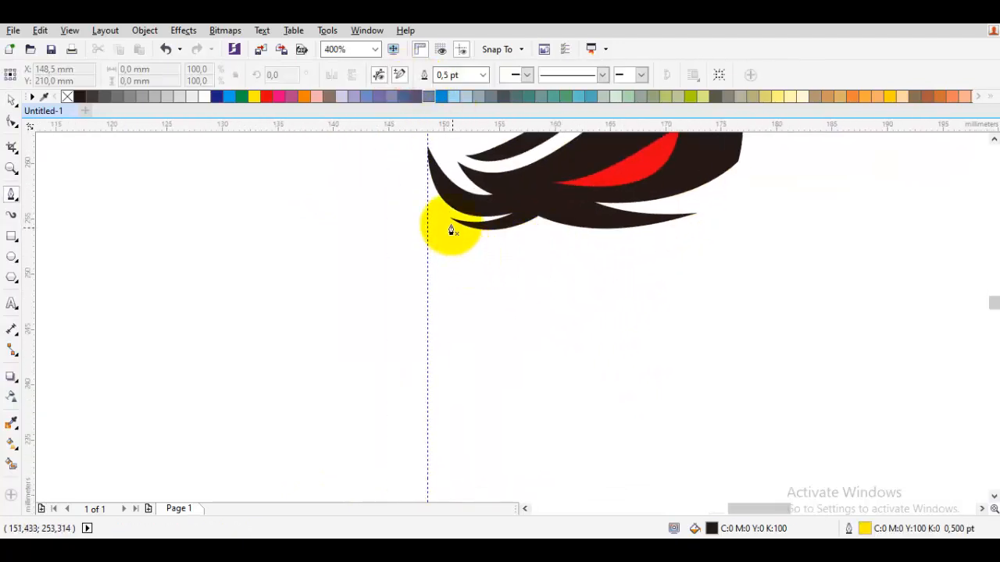
scroll(451, 231, "up", 1)
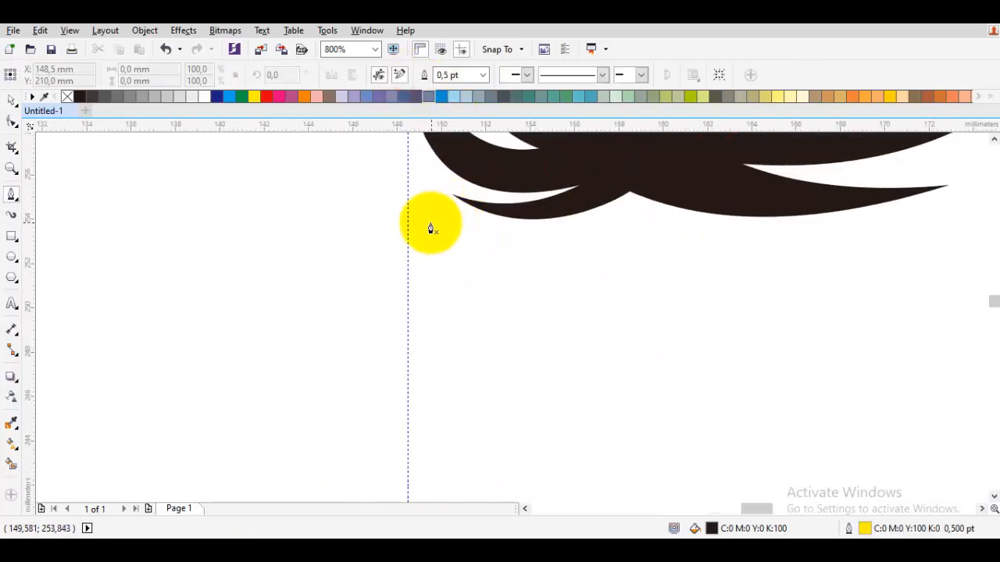
left_click_drag(429, 186, 443, 266)
left_click_drag(435, 217, 442, 288)
left_click(532, 269)
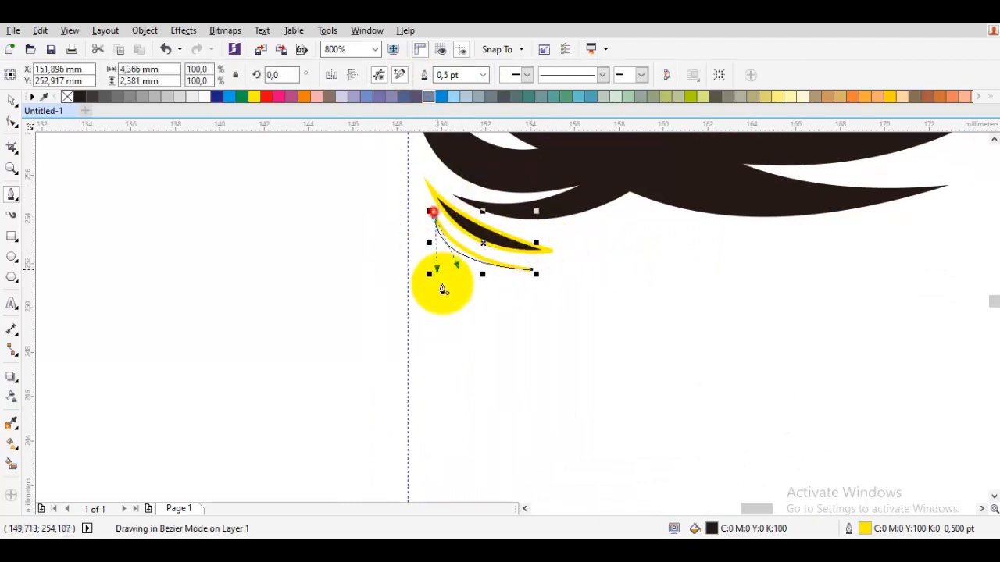
Select the two small slivers and remove their outlines.
scroll(476, 295, "down", 1)
key("space")
left_click_drag(564, 309, 425, 215)
right_click(76, 99)
left_click(120, 156)
Draw a closed half-hexagon shape about 6 mm wide and 11 mm tall against the guideline below the slivers.
scroll(534, 317, "up", 1)
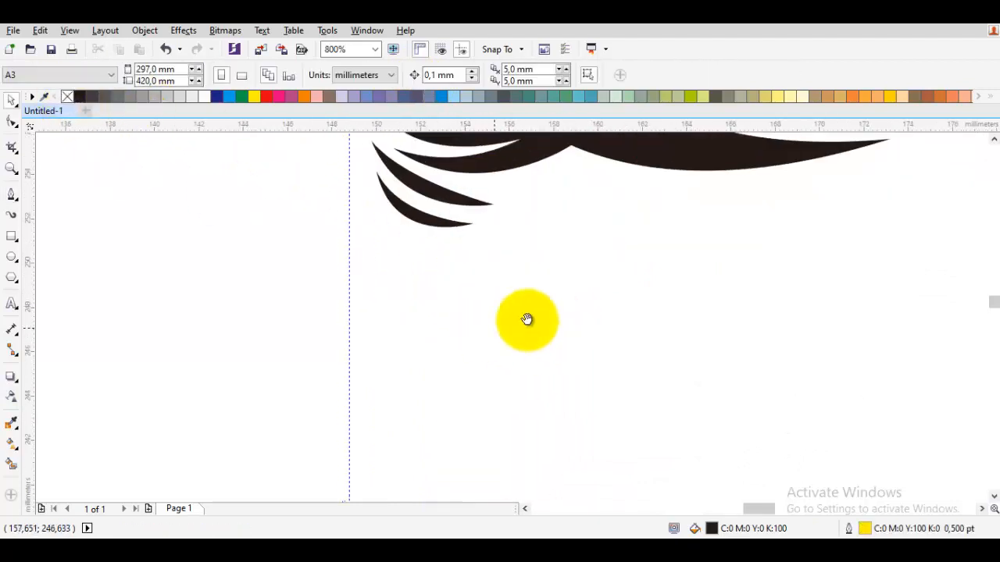
key("space")
left_click_drag(488, 321, 467, 260)
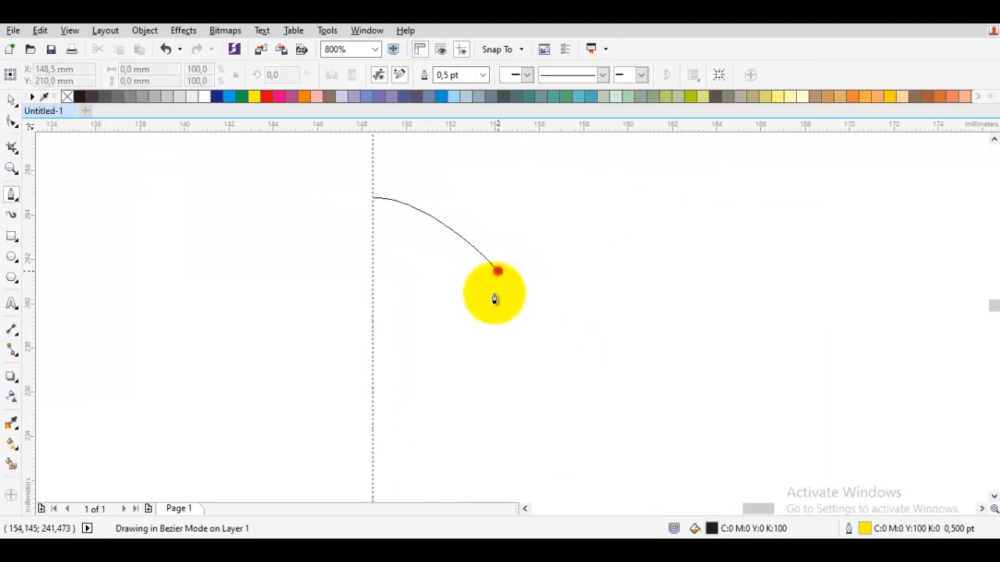
left_click(497, 271)
left_click(488, 410)
left_click(373, 448)
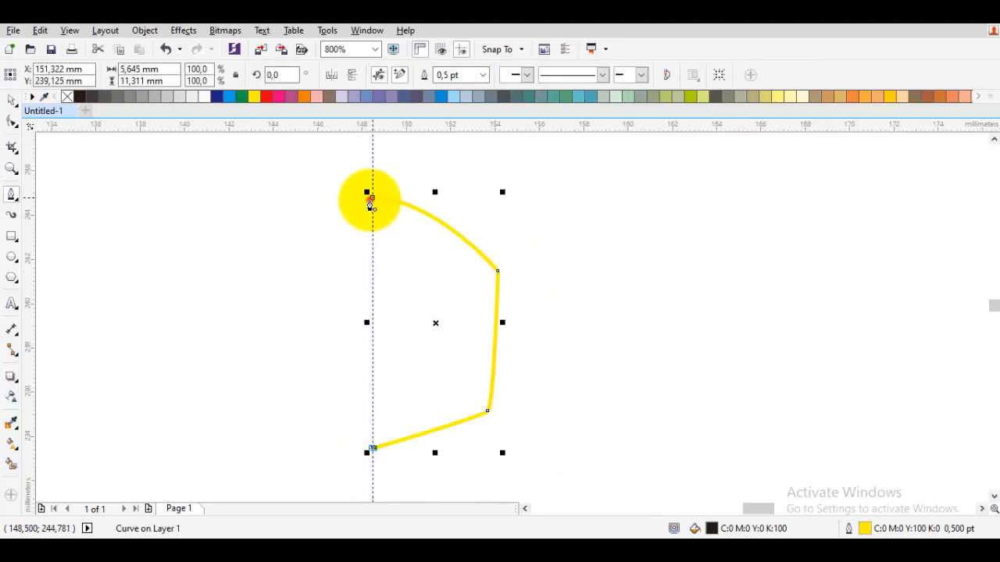
left_click(371, 200)
Move the half-hexagon shape about 2 mm up along the guideline.
key("space")
scroll(382, 207, "down", 2)
scroll(415, 347, "up", 1)
left_click_drag(413, 230, 409, 318)
scroll(382, 244, "up", 1)
Draw a closed half-frame about 8 mm wide and 20 mm tall around the half-hexagon, ending on the guideline.
key("space")
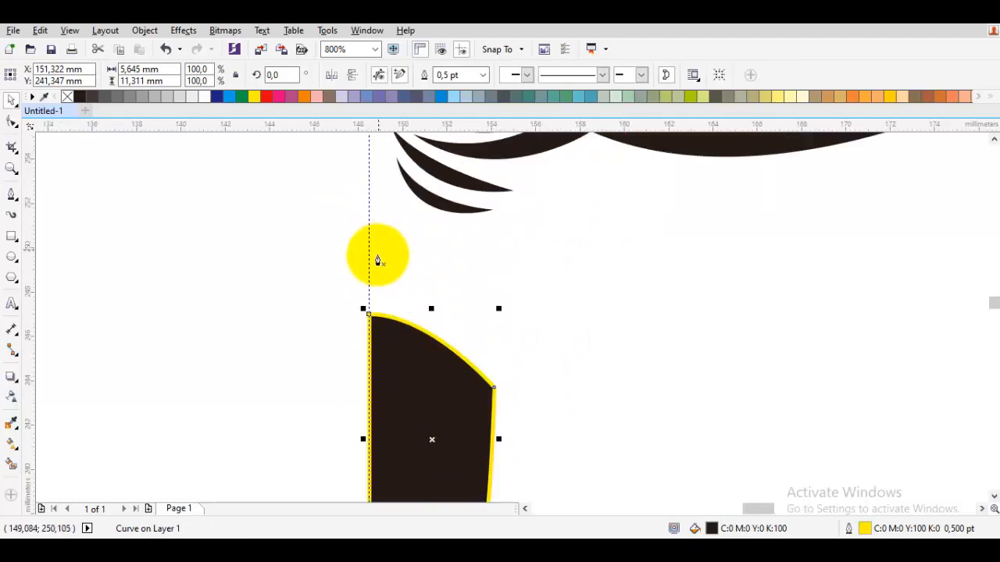
left_click(369, 287)
left_click_drag(562, 373, 502, 242)
left_click_drag(445, 236, 458, 250)
left_click_drag(460, 433, 546, 305)
left_click(498, 325)
left_click(360, 387)
left_click(360, 453)
left_click_drag(532, 137, 541, 293)
left_click(542, 279)
left_click_drag(406, 203, 484, 230)
left_click(448, 224)
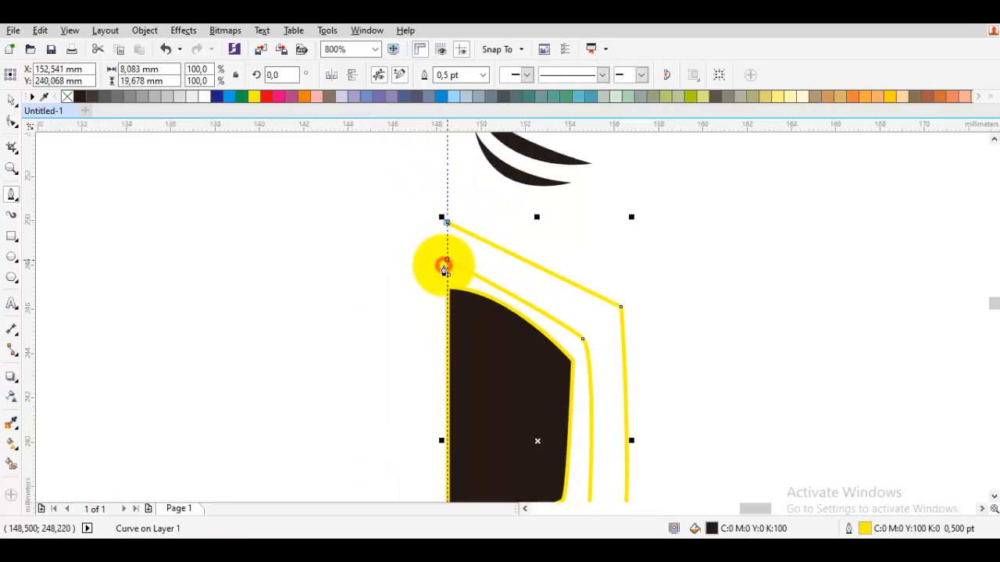
left_click(446, 264)
Select the half-hexagon and its surrounding frame and remove their outlines.
scroll(453, 267, "down", 2)
key("space")
left_click_drag(576, 409, 385, 252)
right_click(66, 97)
left_click(196, 158)
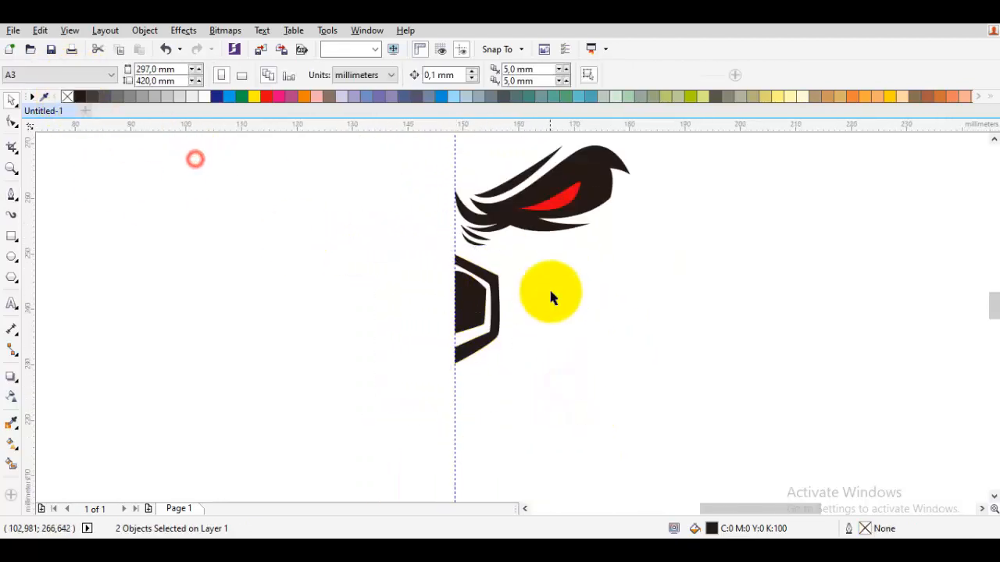
Try to mirror a copy of all the half-face shapes horizontally and move it up to the guideline.
scroll(549, 290, "down", 1)
left_click_drag(643, 364, 411, 169)
left_click_drag(598, 273, 411, 248)
scroll(477, 274, "up", 2)
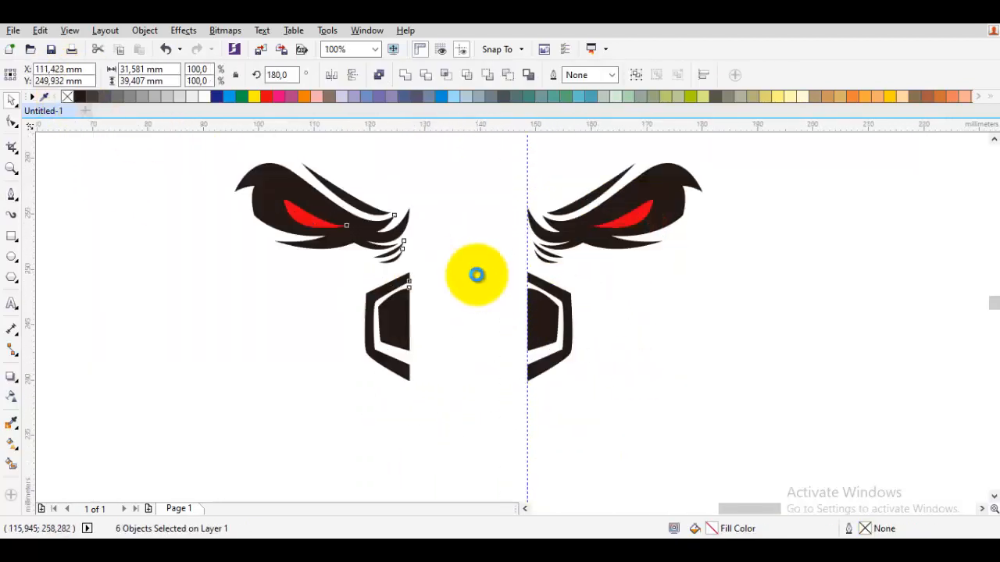
left_click_drag(341, 272, 569, 275)
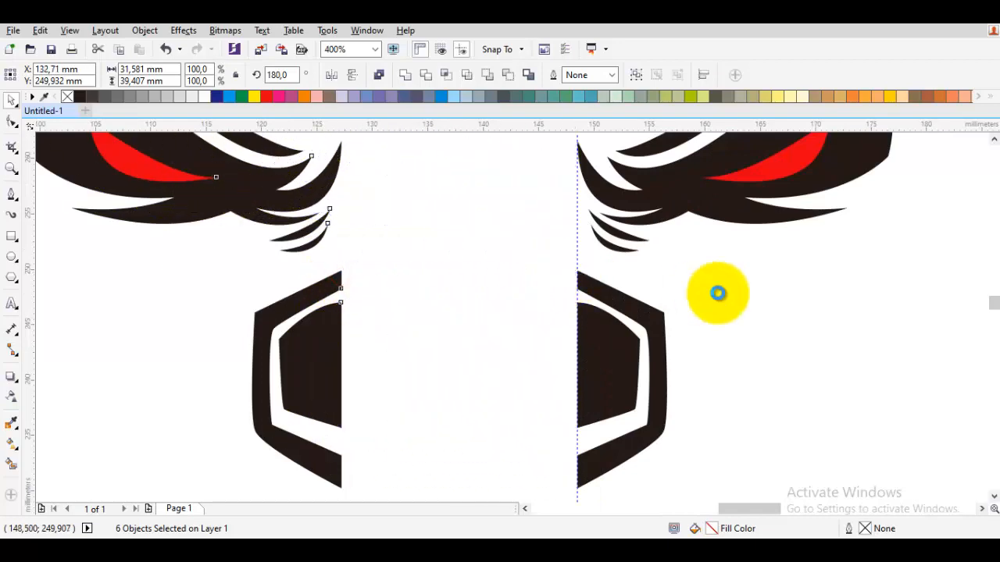
left_click(719, 292)
scroll(741, 329, "down", 1)
Undo the mirrored copy of the half-face and clear the selection.
key("ctrl+z")
key("ctrl+z")
key("ctrl+z")
left_click(750, 341)
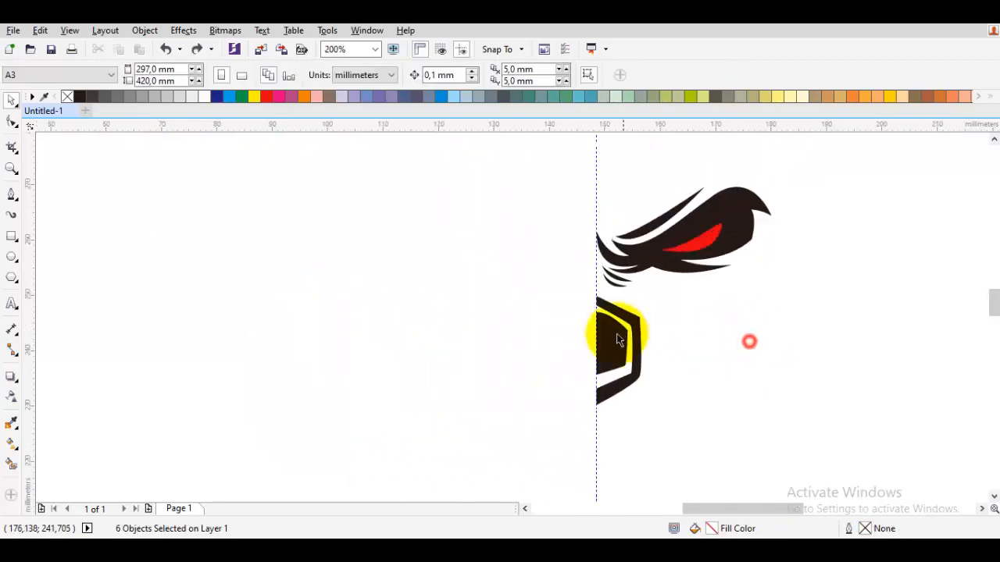
Widen the half-hexagon and its frame by moving their outer nodes away from the guideline.
scroll(615, 332, "up", 1)
double_click(615, 332)
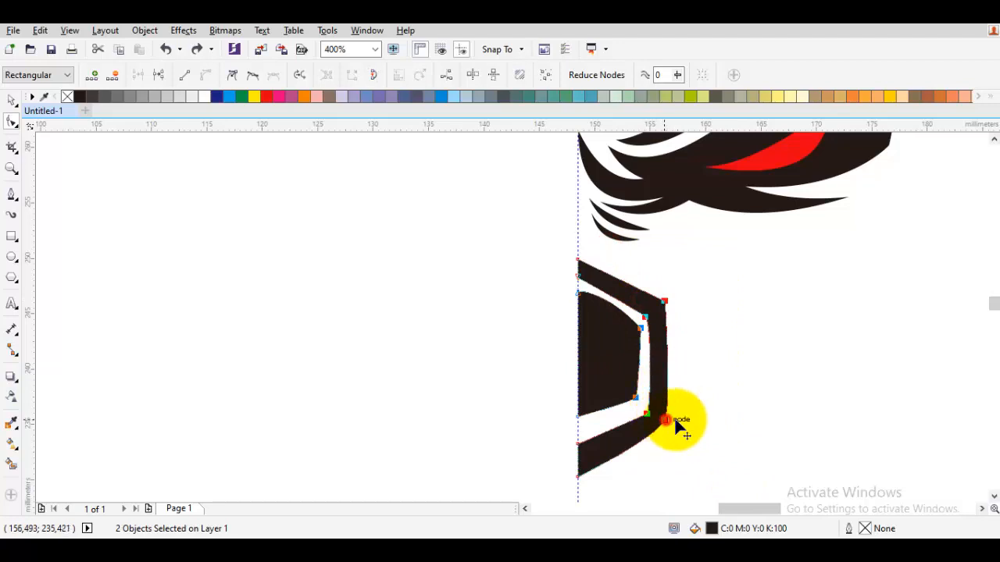
left_click_drag(666, 420, 693, 417)
key("space")
left_click(698, 364)
Draw the cheek section of a new outline about 27 mm wide, from above the frame out beside the eye and back beneath.
scroll(696, 365, "down", 1)
key("space")
scroll(695, 365, "up", 1)
left_click_drag(668, 382, 624, 404)
scroll(574, 327, "up", 1)
left_click(459, 298)
left_click(618, 346)
scroll(847, 246, "down", 1)
left_click_drag(852, 241, 719, 314)
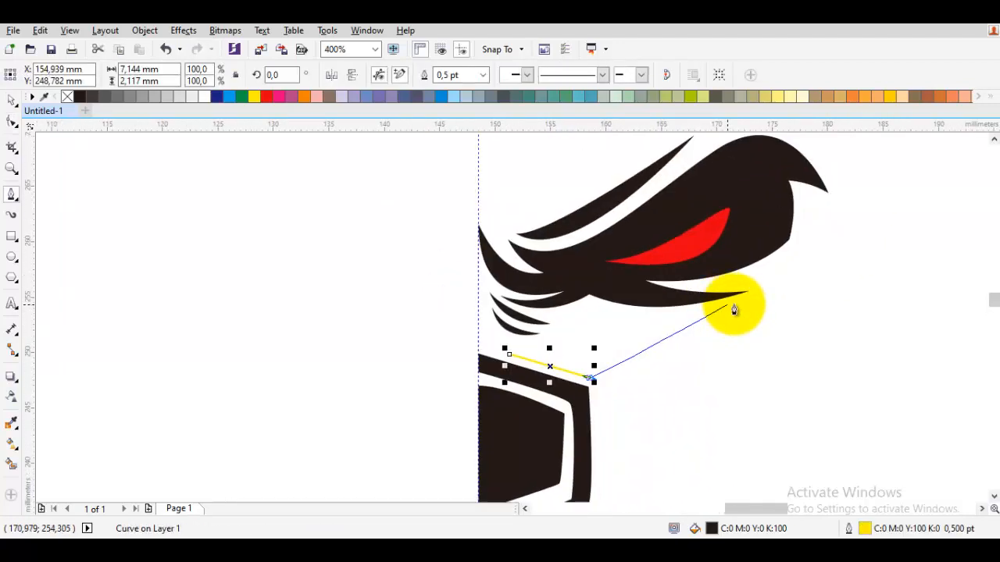
left_click(770, 306)
left_click(797, 226)
left_click(785, 320)
left_click(593, 418)
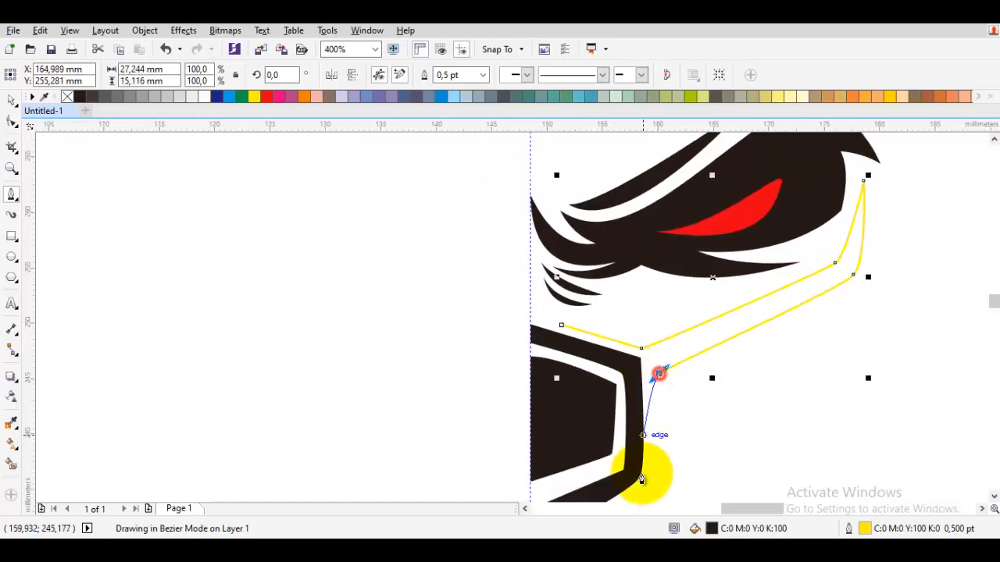
Continue the cheek outline down the frame's outer side to its lower corner and close it back at the starting point.
left_click_drag(651, 441, 658, 380)
key("ctrl+z")
left_click(674, 320)
left_click_drag(661, 419, 654, 428)
left_click_drag(602, 476, 666, 424)
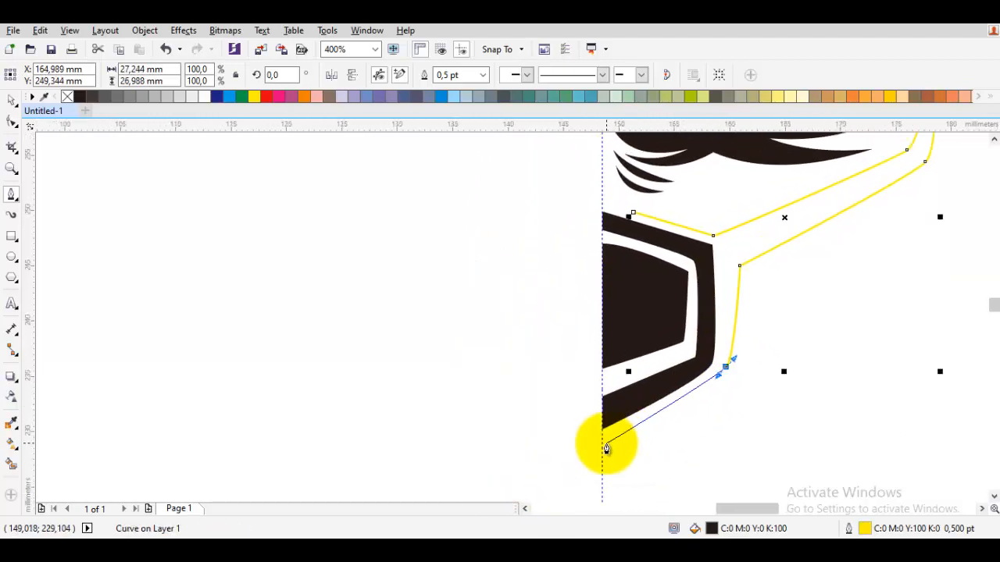
scroll(711, 354, "up", 1)
left_click(718, 352)
left_click_drag(729, 228, 690, 456)
left_click(514, 298)
Adjust the cheek band's nodes so its inner tip reaches the guideline, and remove the band's outline.
key("F10")
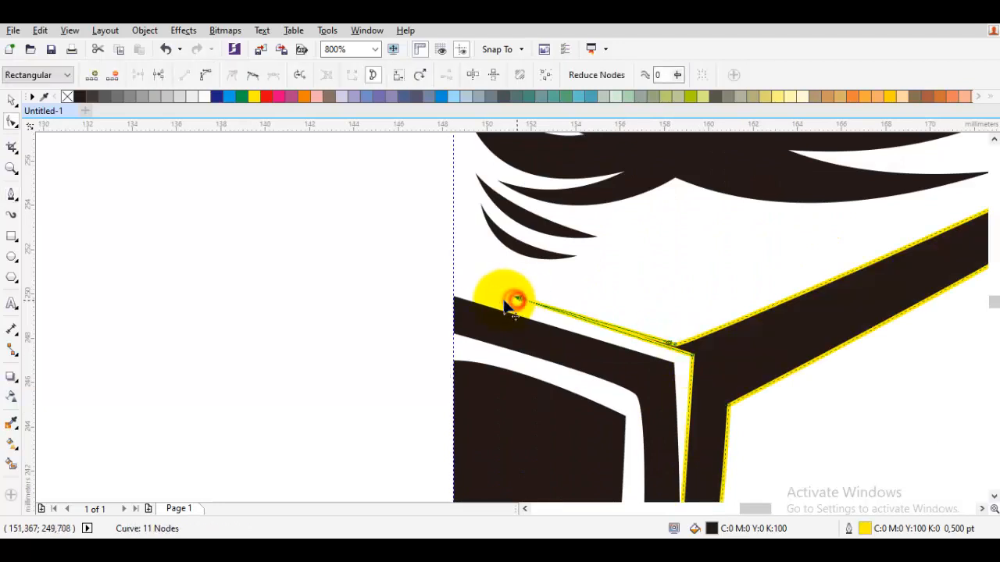
left_click_drag(515, 297, 454, 286)
left_click_drag(701, 332, 696, 330)
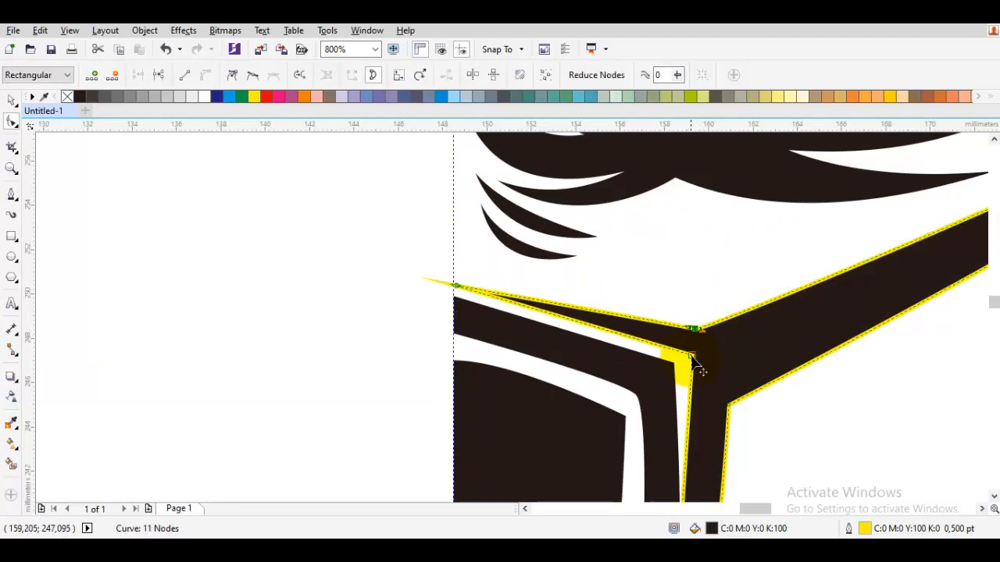
left_click(172, 173)
right_click(68, 100)
scroll(312, 313, "down", 5)
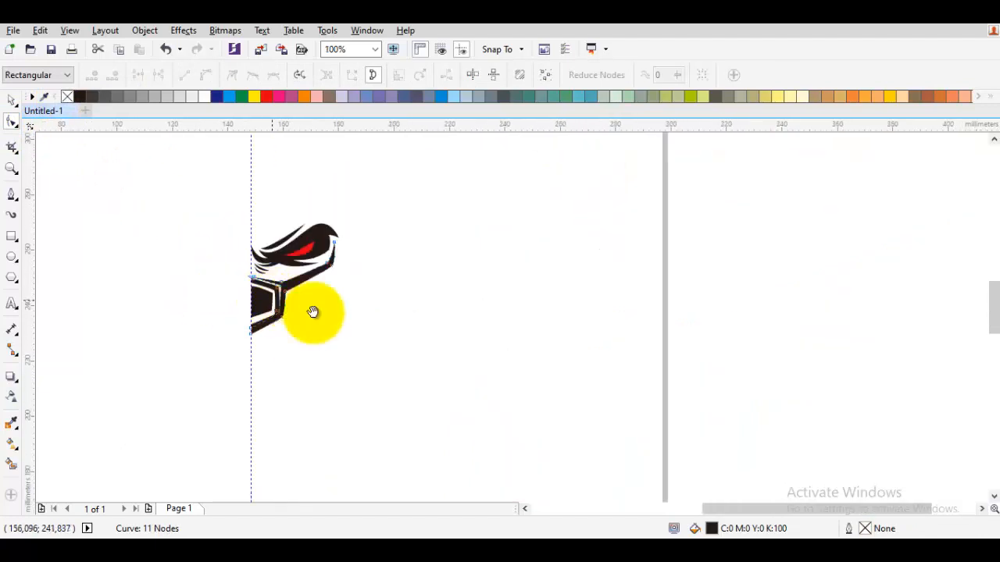
scroll(446, 286, "up", 2)
left_click(438, 242)
Draw a closed chin piece about 5 mm wide and 6 mm tall against the guideline below the frame, with its outer tip pointing up.
key("F5")
scroll(439, 240, "up", 1)
scroll(453, 240, "down", 1)
left_click_drag(464, 245, 389, 315)
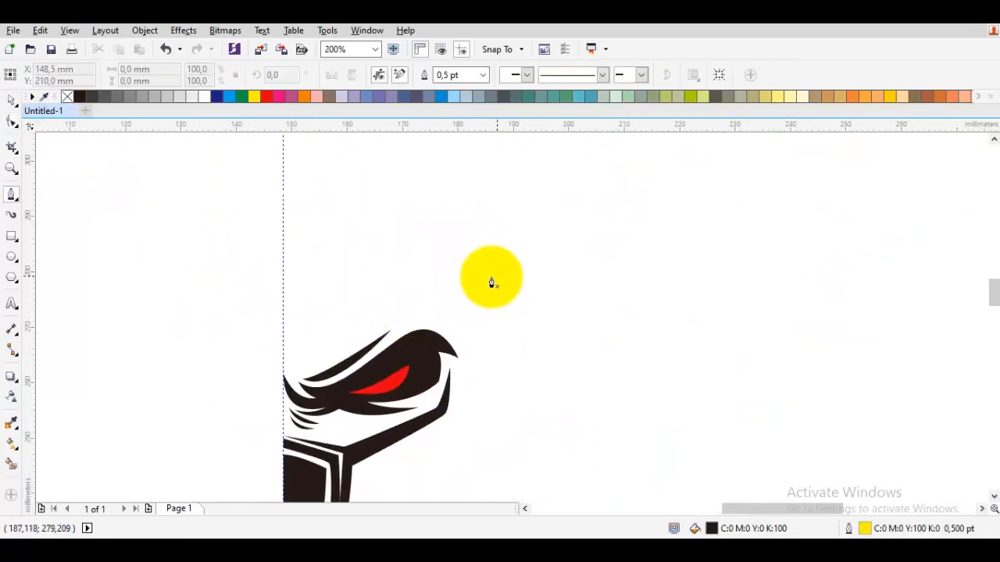
left_click_drag(496, 312, 565, 301)
scroll(501, 369, "down", 1)
left_click_drag(503, 371, 543, 332)
scroll(471, 429, "up", 3)
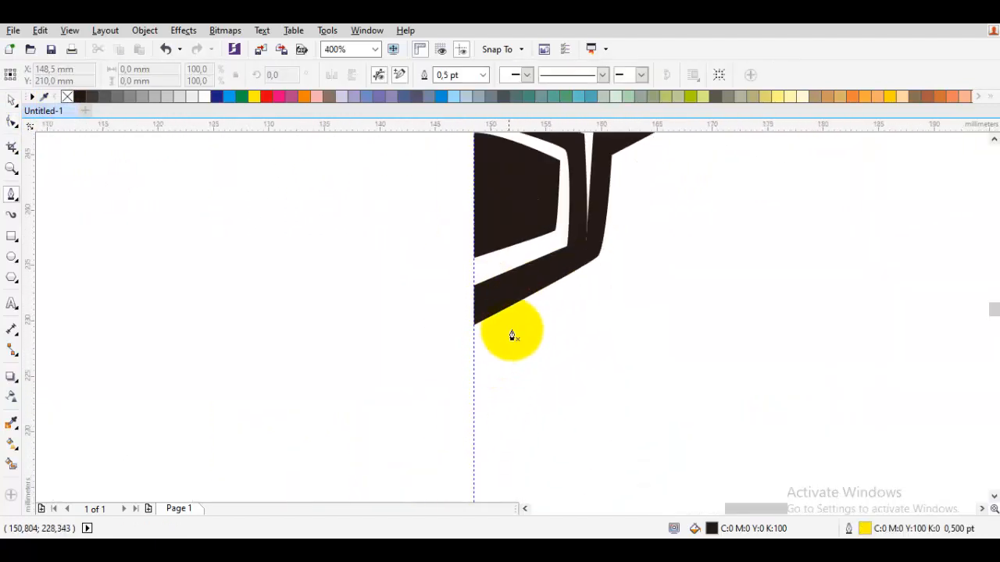
left_click(560, 275)
left_click(518, 321)
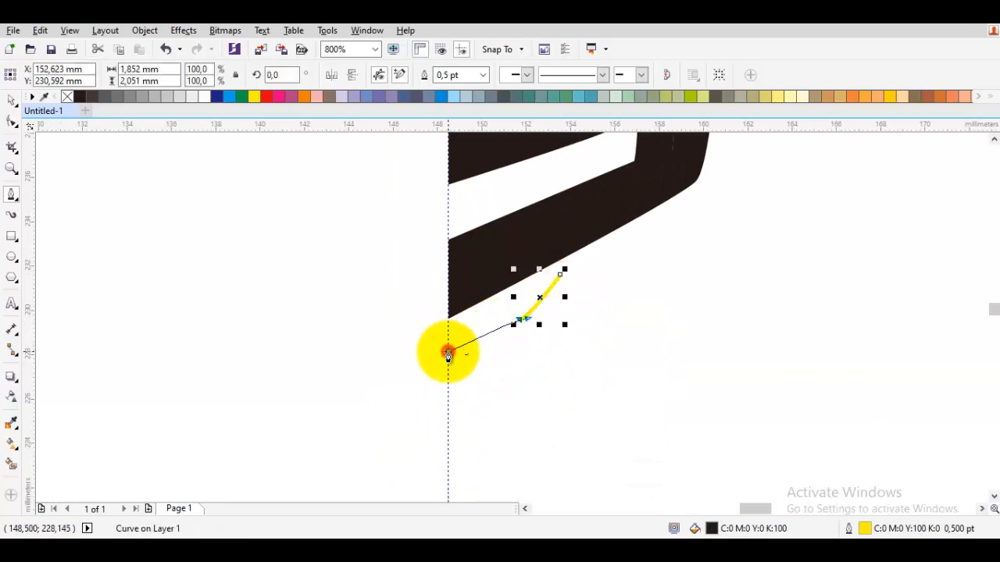
left_click(448, 352)
left_click(448, 409)
left_click_drag(543, 357, 554, 346)
left_click(564, 273)
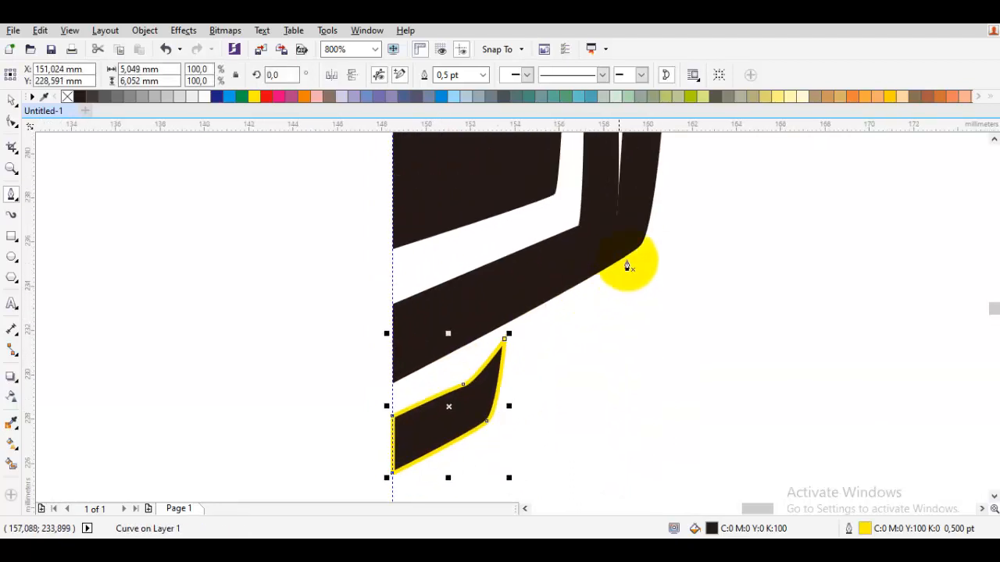
Draw a thin strip about 4.1 by 2.9 mm between the frame and the chin piece, and remove the outlines of both chin shapes.
scroll(505, 395, "down", 1)
scroll(553, 266, "up", 2)
left_click(600, 227)
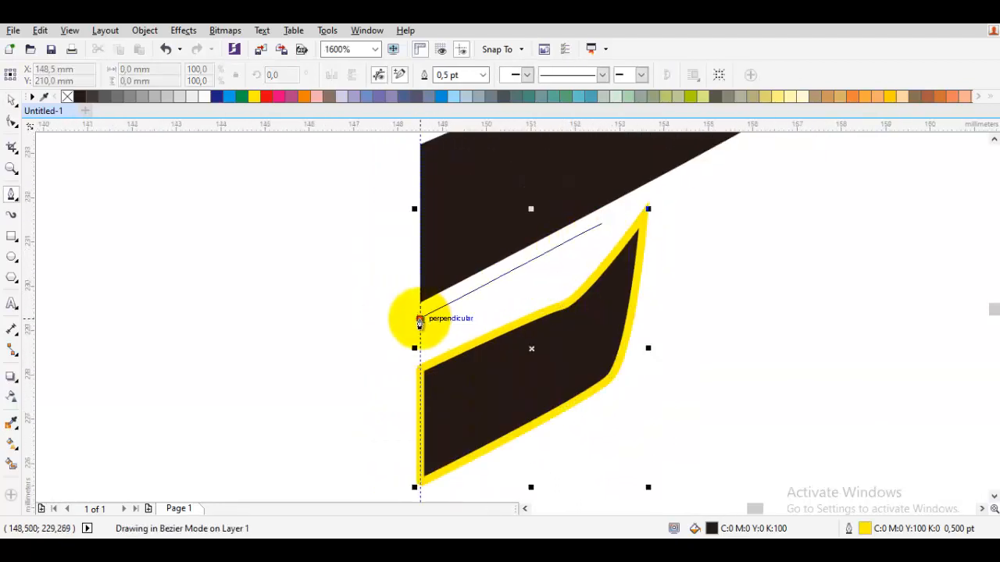
left_click(604, 222)
scroll(658, 379, "down", 2)
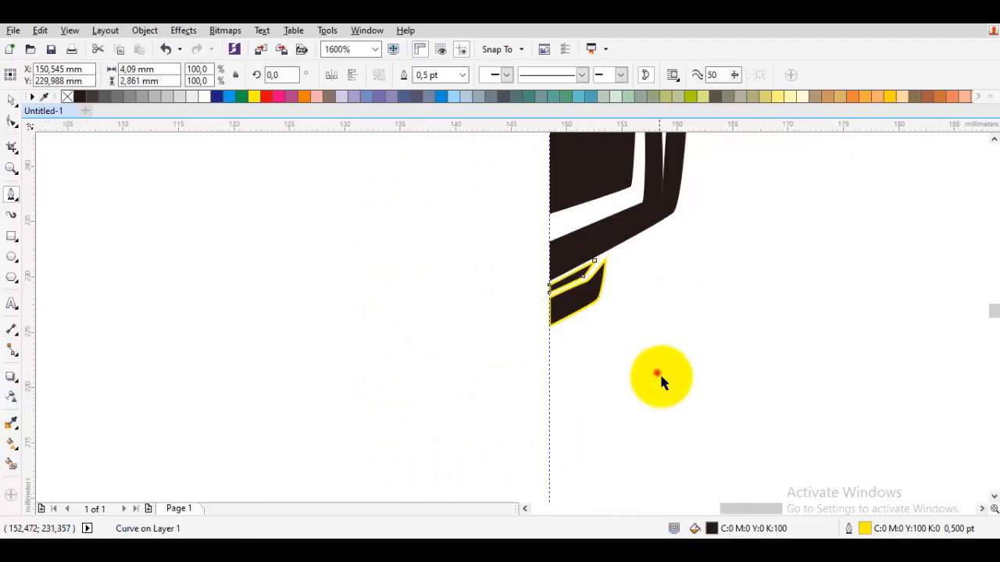
key("space")
key("space")
scroll(534, 305, "up", 2)
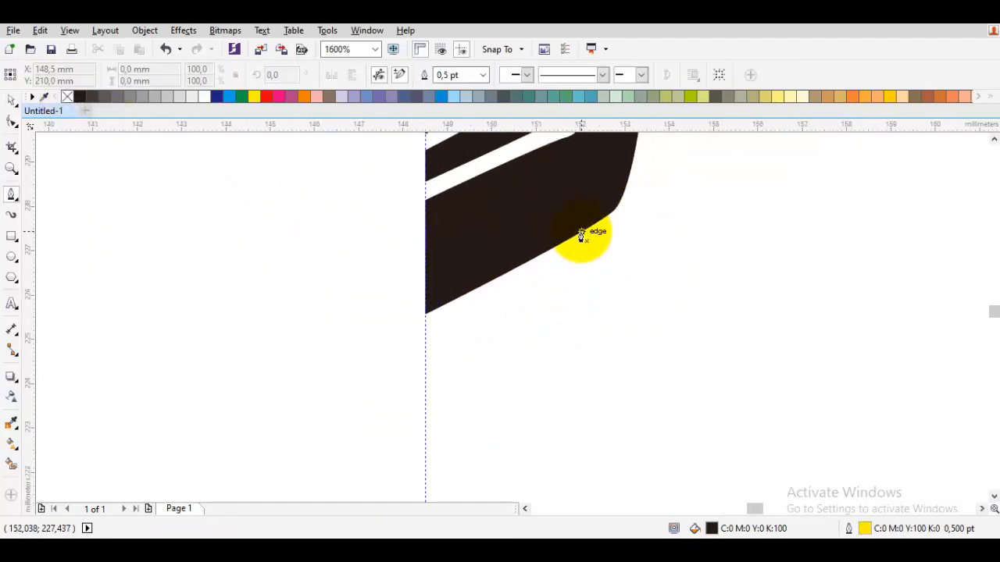
left_click(560, 219)
scroll(582, 254, "down", 1)
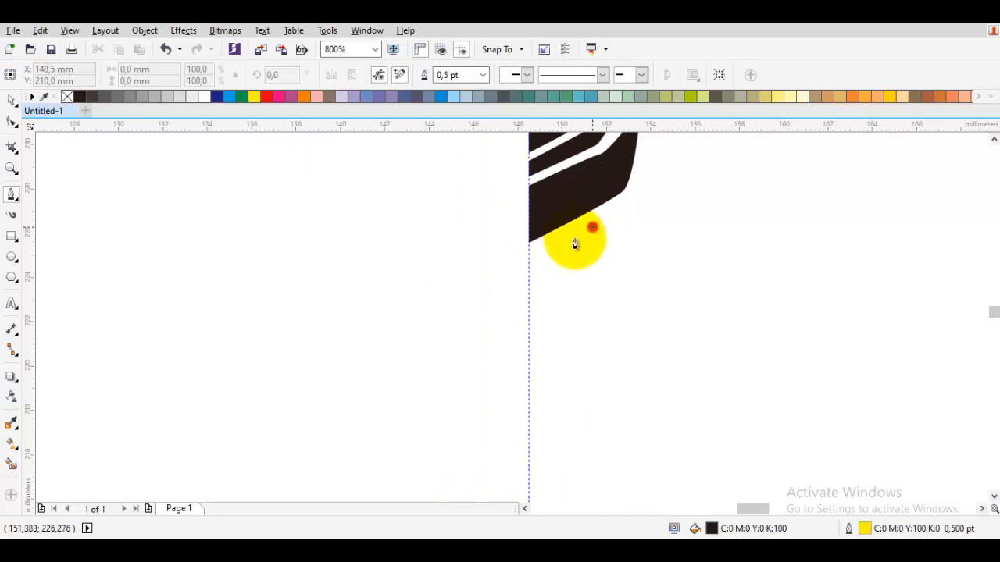
left_click(531, 266)
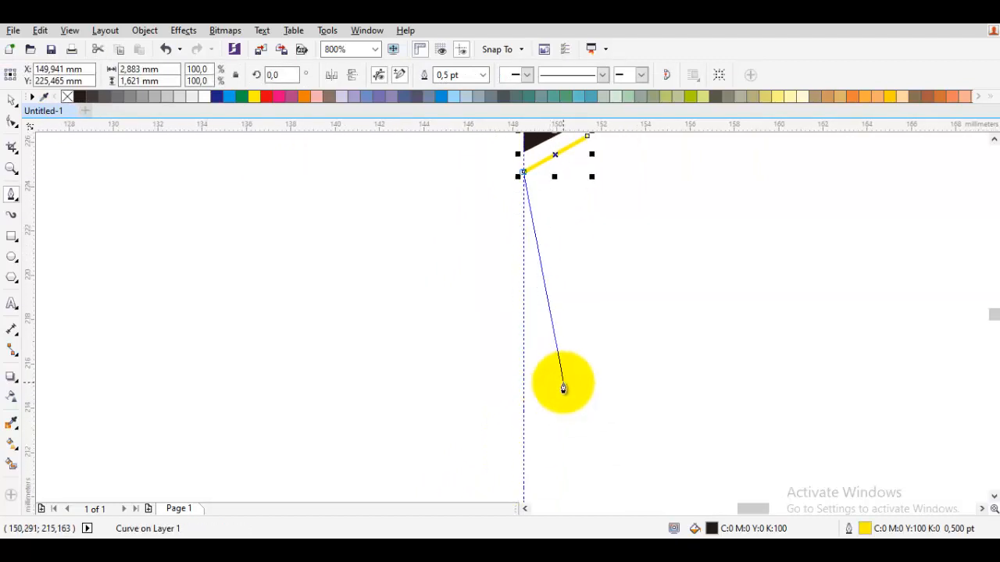
scroll(621, 314, "down", 1)
key("ctrl+z")
scroll(582, 344, "down", 1)
key("space")
scroll(514, 261, "up", 1)
key("space")
scroll(567, 318, "down", 1)
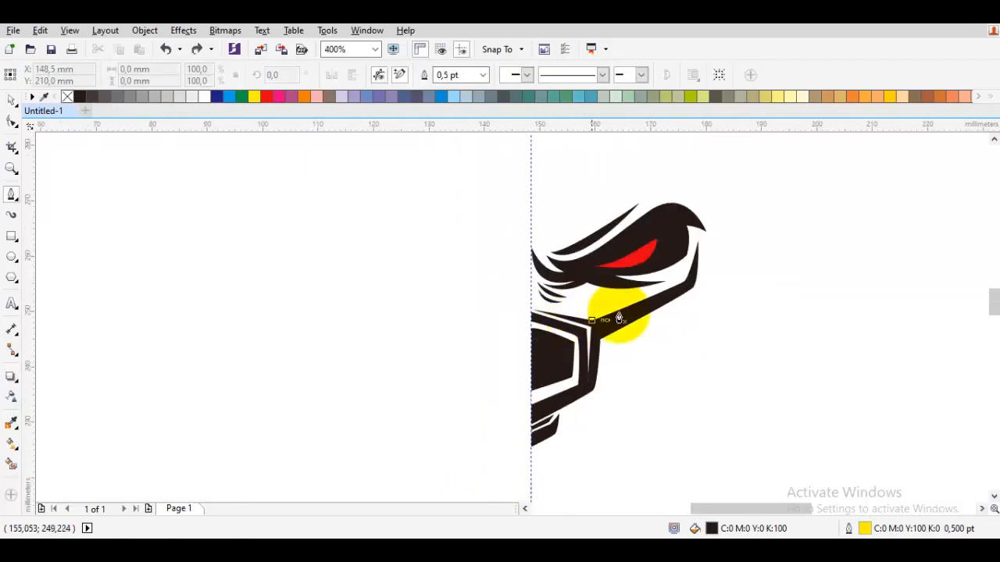
left_click_drag(600, 240, 495, 316)
left_click_drag(450, 192, 433, 253)
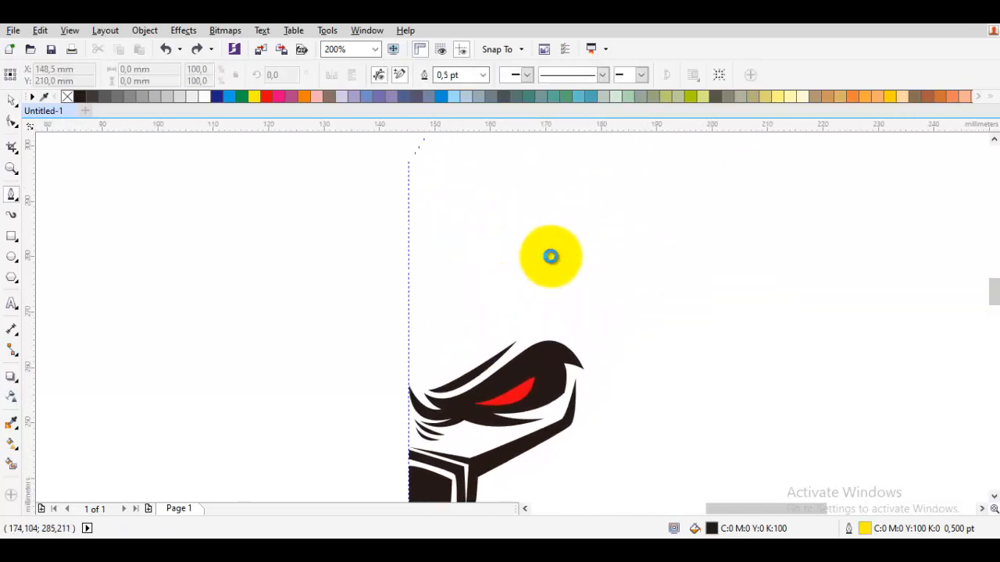
left_click_drag(518, 172, 503, 198)
left_click_drag(520, 250, 539, 253)
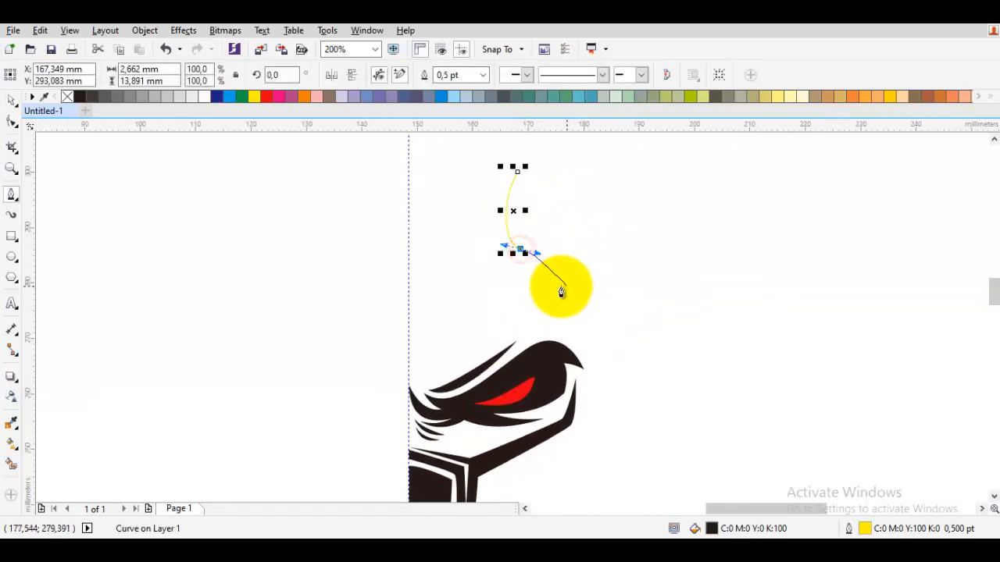
left_click_drag(554, 286, 543, 298)
key("ctrl+z")
key("ctrl+z")
Draw a bent horn-like strip about 22 mm tall above the brow, curving to a point at its upper end.
left_click_drag(499, 178, 488, 191)
left_click_drag(520, 235, 527, 245)
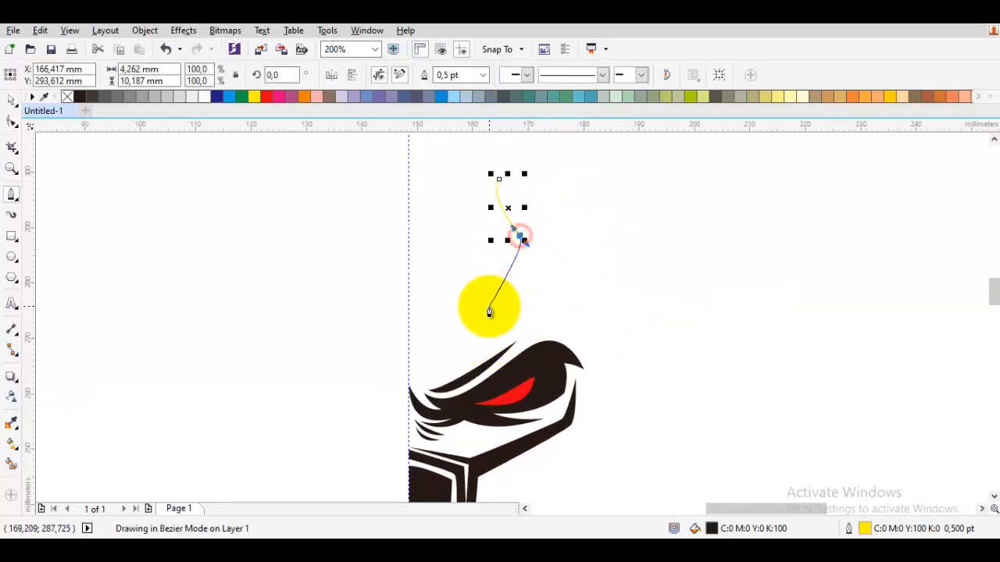
left_click(484, 297)
scroll(512, 294, "up", 2)
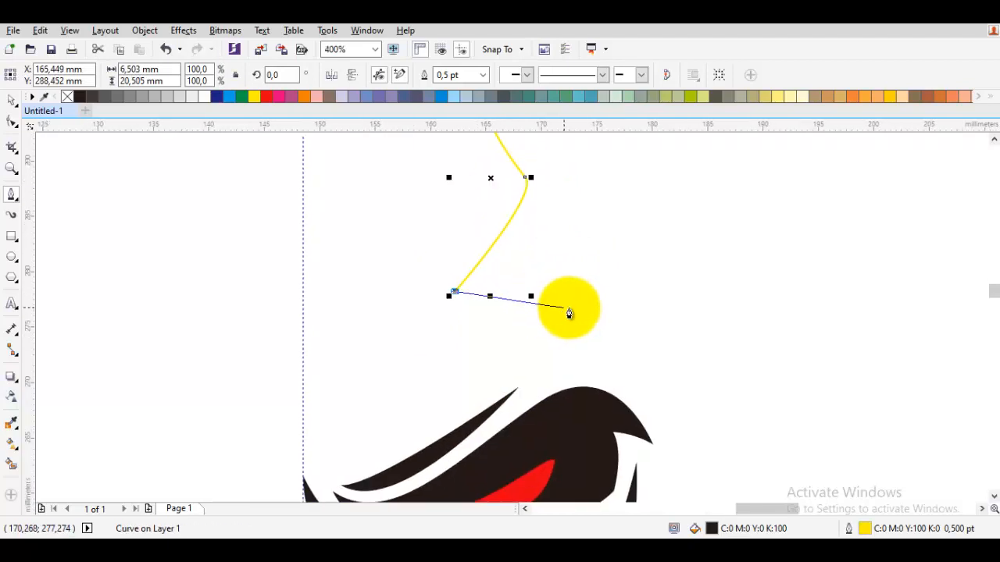
left_click_drag(499, 247, 536, 273)
left_click(532, 334)
left_click_drag(521, 317, 529, 306)
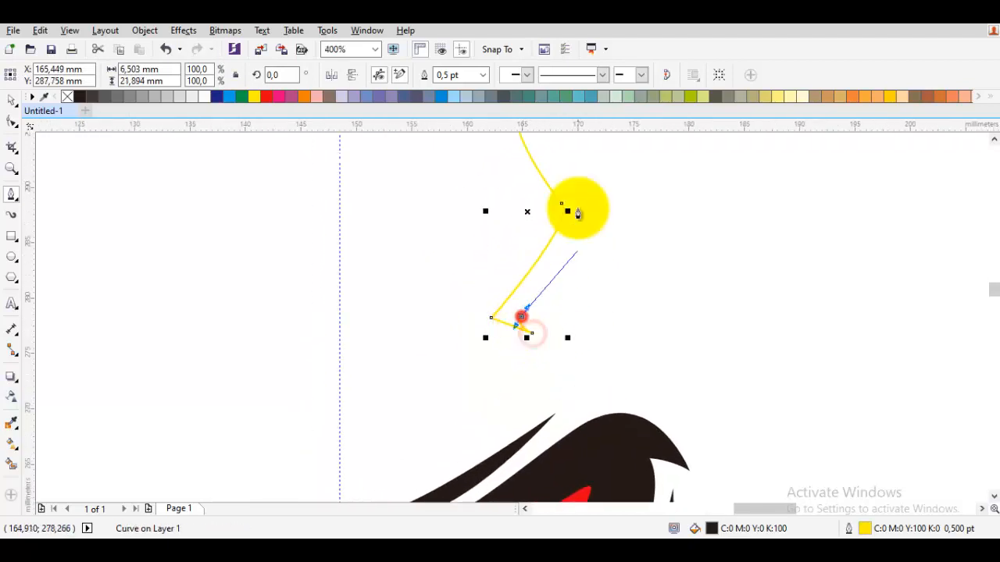
left_click_drag(581, 203, 559, 283)
left_click_drag(561, 282, 564, 265)
left_click_drag(501, 204, 630, 240)
key("Escape")
key("space")
key("space")
Draw the inner edge of a second horn strip from above the brow, around a bend and up to the first strip's tip.
left_click(579, 393)
left_click(629, 248)
scroll(547, 252, "up", 1)
left_click_drag(536, 184, 579, 478)
left_click_drag(553, 373, 532, 355)
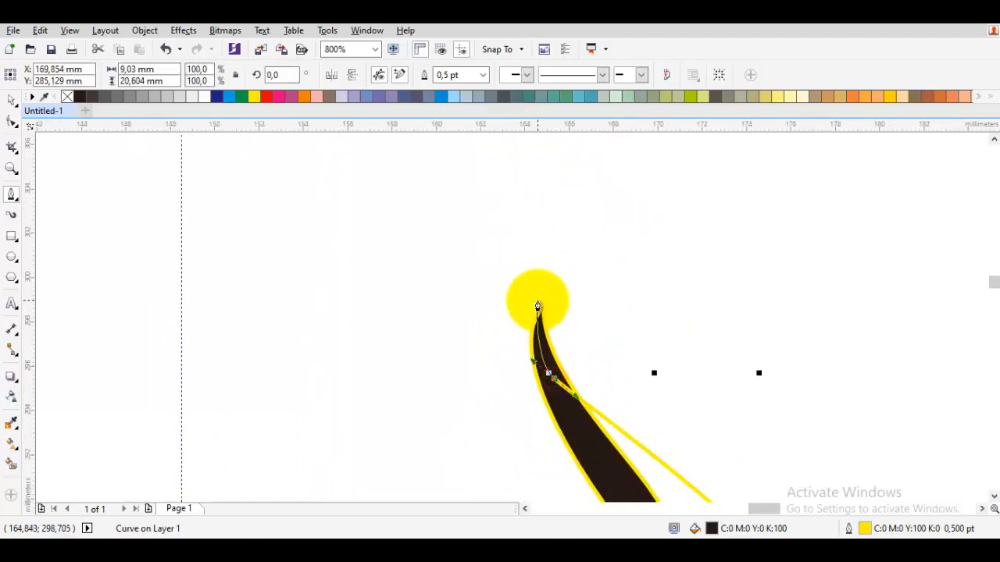
scroll(539, 308, "up", 1)
scroll(554, 307, "down", 1)
Draw the second horn strip's outer edge down around the bend and close the shape at its base, about 24 mm tall.
left_click_drag(614, 387, 528, 276)
left_click_drag(554, 279, 573, 299)
left_click_drag(625, 406, 563, 246)
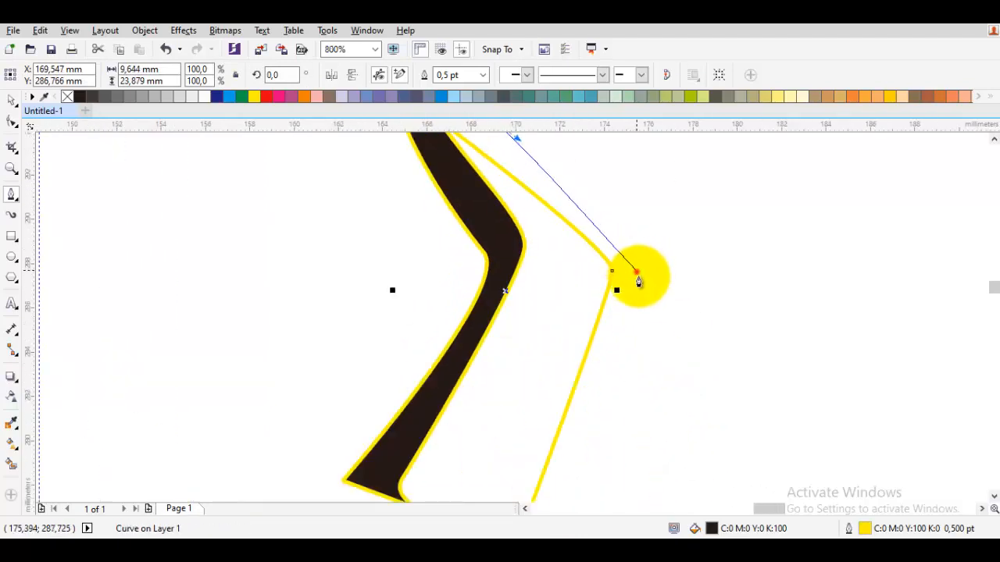
left_click_drag(638, 274, 644, 307)
left_click_drag(581, 469, 613, 327)
left_click(609, 403)
left_click(548, 415)
Refine the outer horn strip by shifting a node slightly.
key("F10")
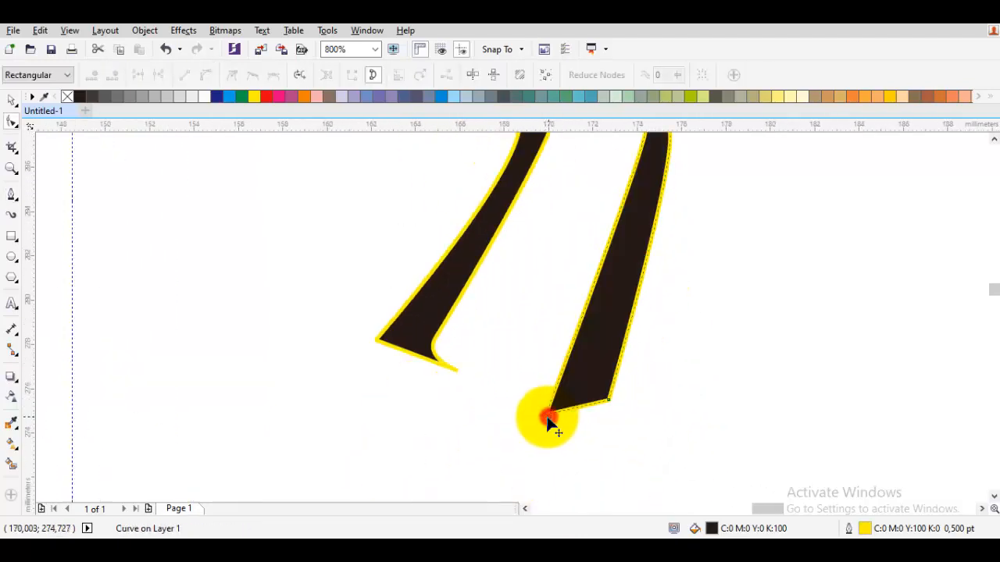
key("space")
scroll(578, 383, "down", 1)
scroll(602, 260, "up", 1)
key("F10")
left_click_drag(621, 256, 615, 262)
key("space")
Select both horn strips, remove their outlines and clear the selection.
scroll(480, 253, "down", 1)
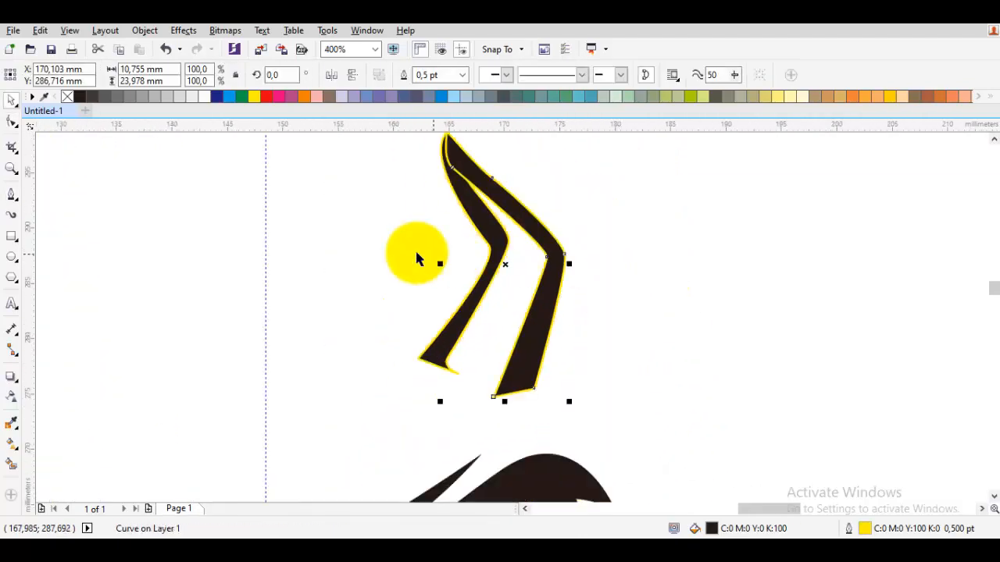
left_click(416, 250)
left_click_drag(400, 179, 606, 372)
right_click(67, 97)
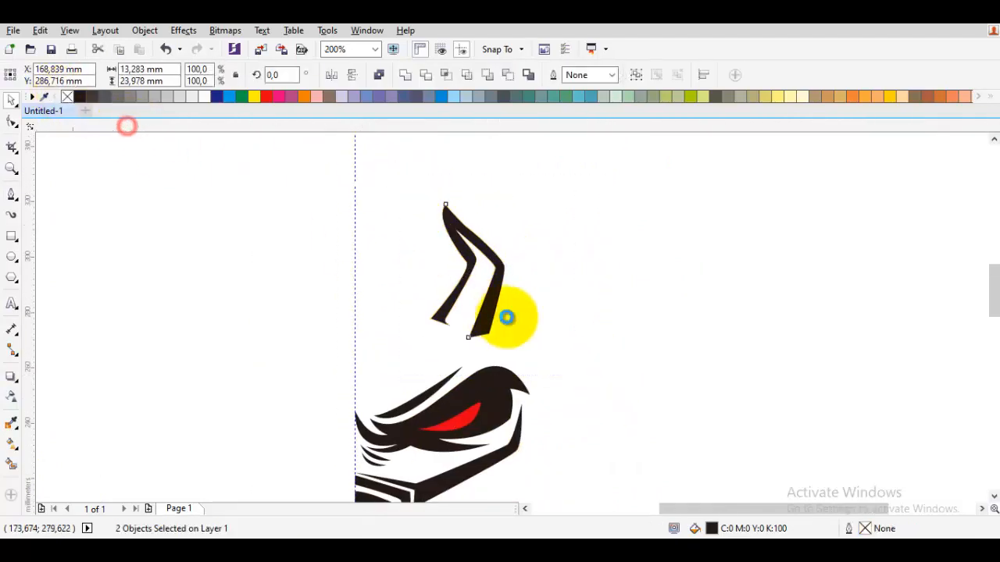
scroll(503, 318, "down", 1)
left_click(580, 333)
Draw a spiked forehead band about 19 mm wide and 9 mm tall from the guideline to the inner horn strip's base.
scroll(500, 320, "up", 3)
key("space")
left_click_drag(208, 342, 241, 399)
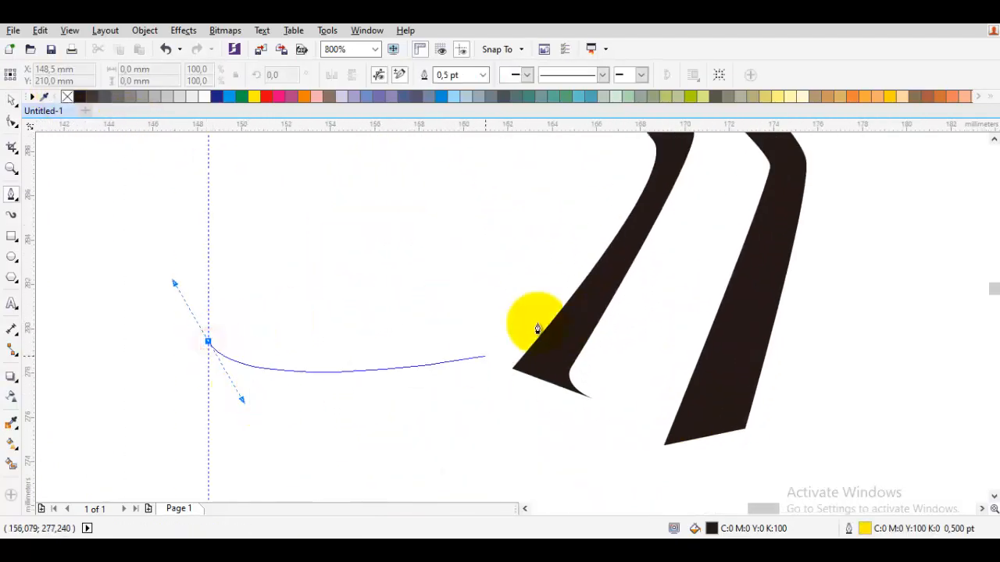
left_click_drag(476, 338, 519, 393)
left_click(547, 387)
left_click_drag(647, 427, 600, 375)
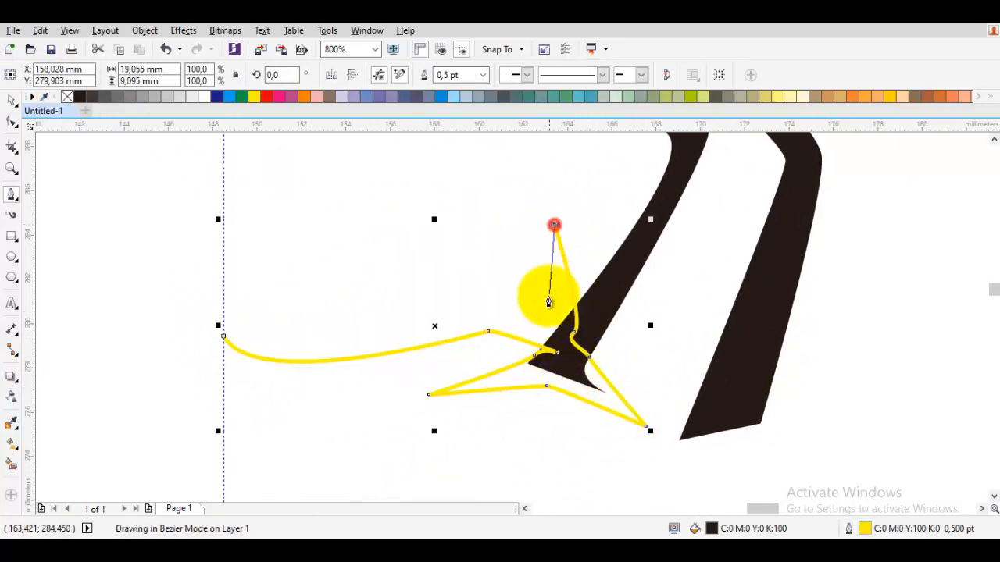
left_click_drag(442, 301, 326, 337)
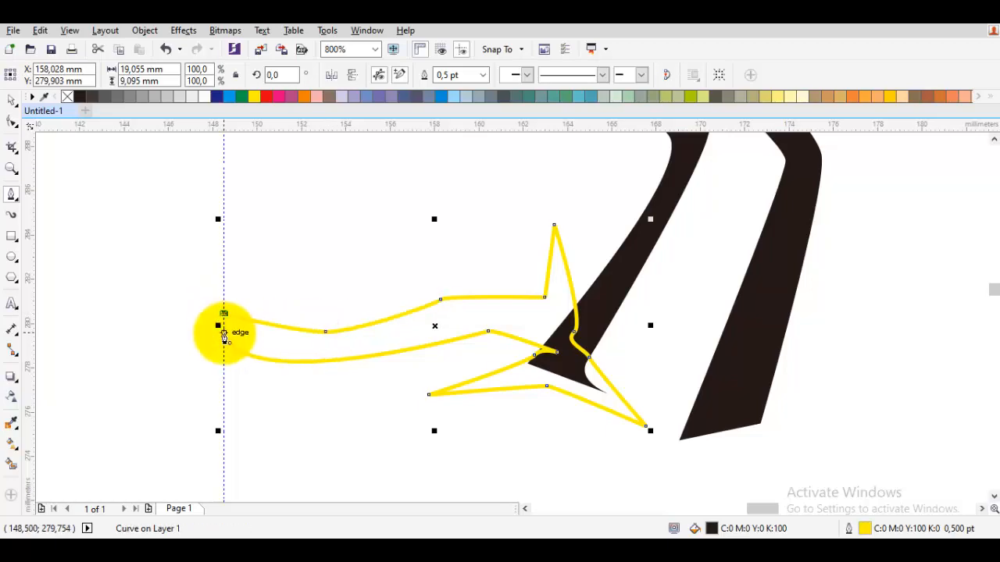
Fill the forehead band with black, remove its outline and clear the selection.
left_click(80, 97)
right_click(67, 97)
key("space")
left_click(187, 235)
Draw the inner edge of a side band from the outer horn strip's base, down around the face and into the jaw beside the frame.
scroll(186, 235, "down", 2)
scroll(349, 269, "up", 2)
key("space")
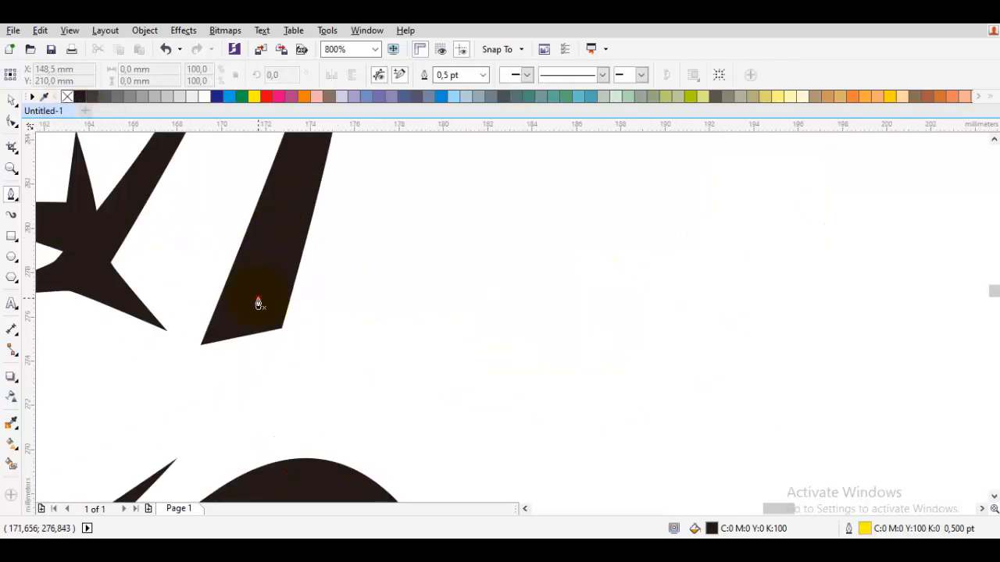
left_click(259, 300)
scroll(432, 319, "down", 1)
left_click_drag(420, 250, 478, 303)
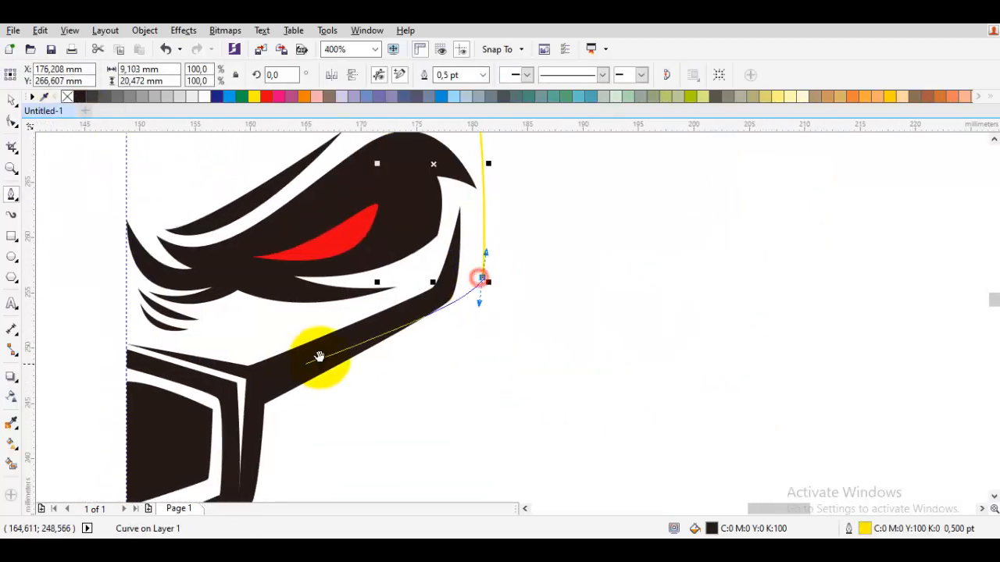
left_click_drag(319, 357, 418, 298)
scroll(352, 358, "up", 1)
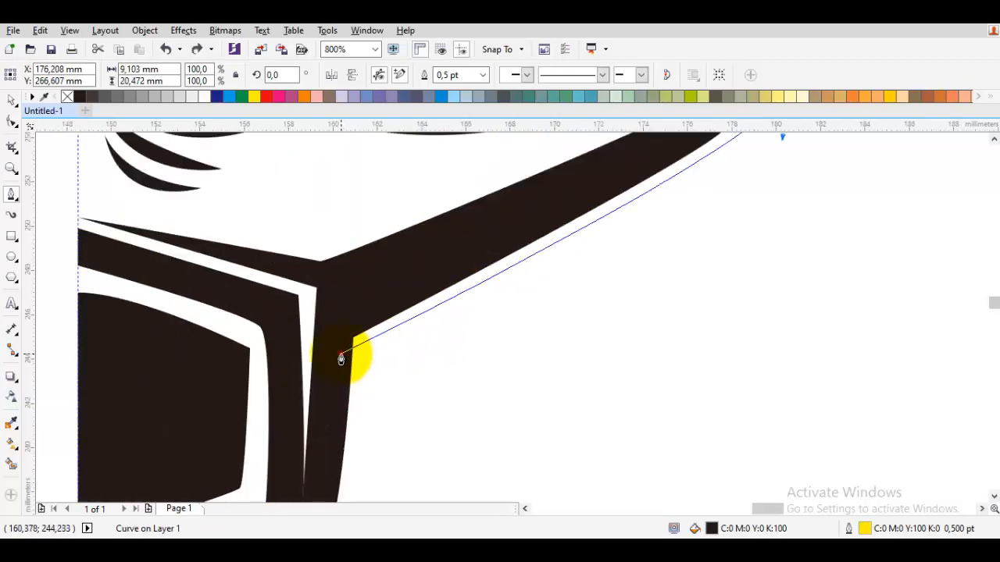
left_click_drag(350, 383, 368, 372)
scroll(411, 364, "down", 1)
Draw the side band's outer edge back up to the horn, closing it about 36 mm tall, and adjust its upper inner corner node.
left_click_drag(617, 252, 582, 320)
left_click_drag(583, 310, 609, 285)
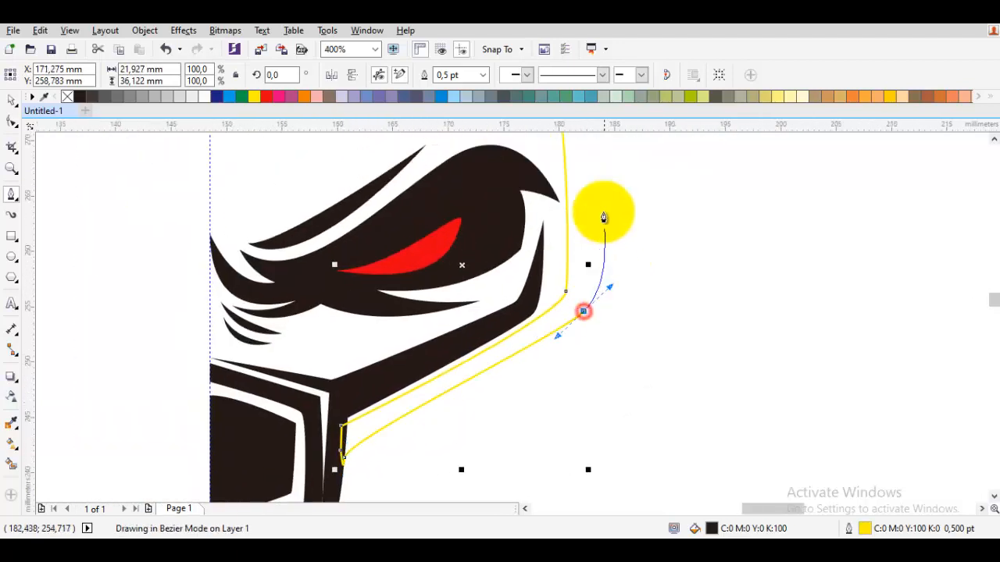
left_click_drag(602, 157, 602, 341)
scroll(469, 226, "up", 1)
left_click_drag(505, 236, 524, 267)
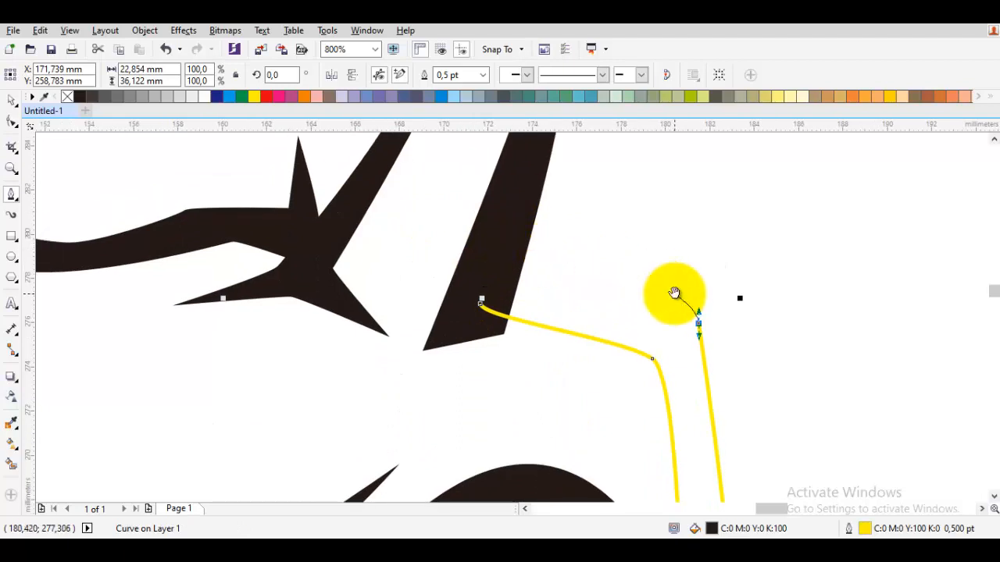
left_click_drag(676, 291, 631, 268)
left_click(460, 226)
left_click(435, 274)
key("F10")
left_click_drag(607, 328, 598, 344)
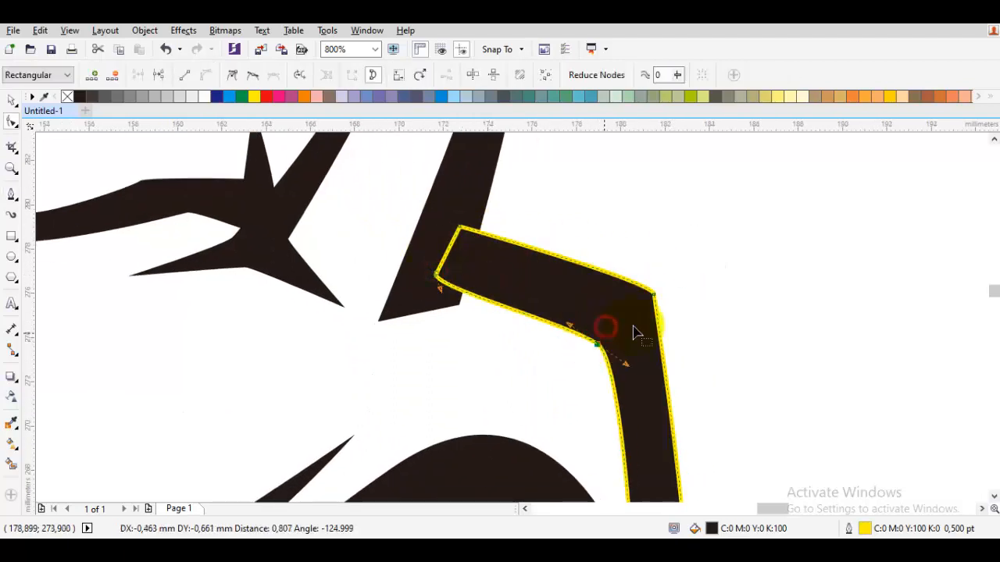
Draw the inner edge of a lower jaw band from the side band's underside down to the centre guideline below the chin.
left_click(11, 100)
scroll(435, 240, "down", 5)
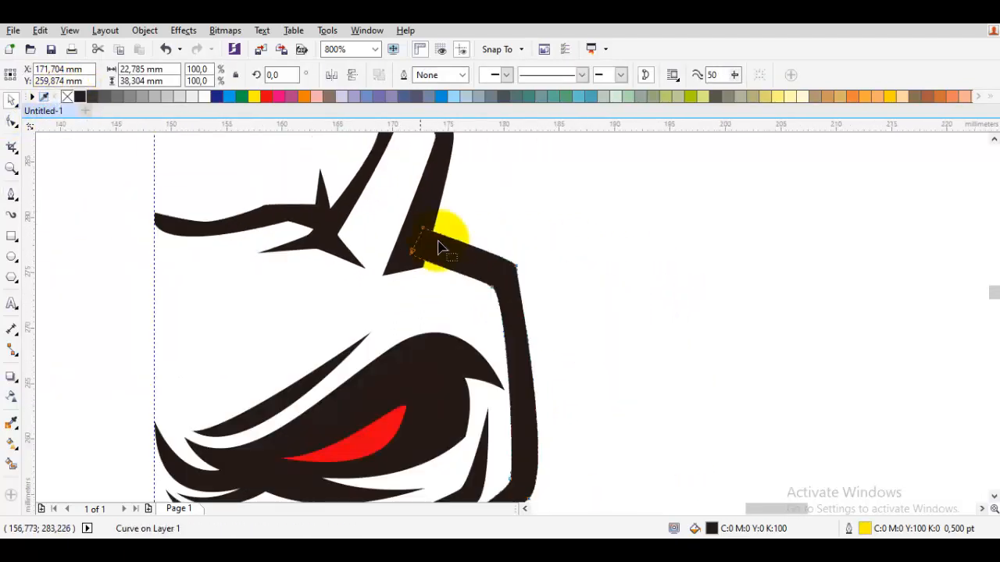
scroll(547, 351, "up", 2)
key("F5")
left_click_drag(577, 257, 520, 283)
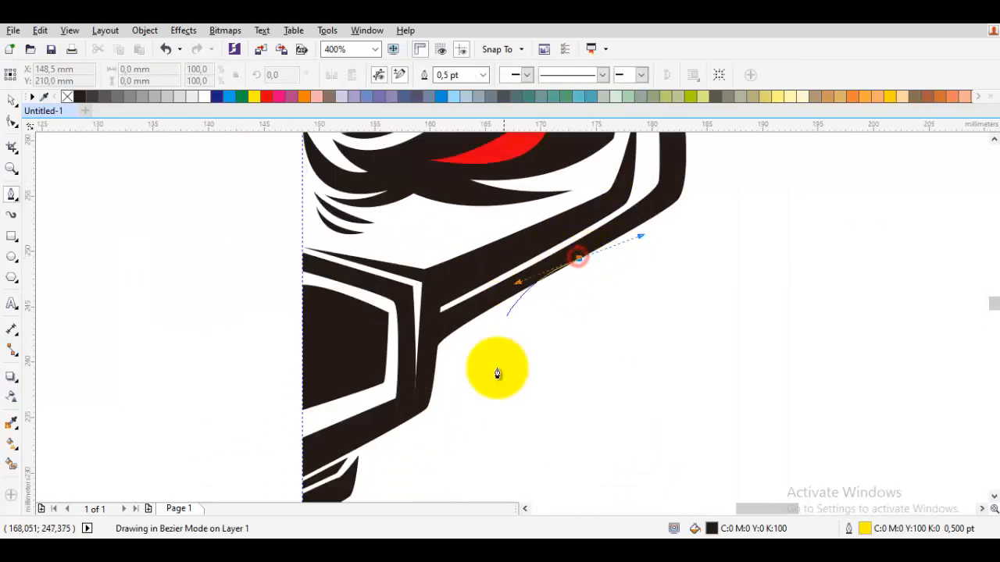
left_click_drag(498, 373, 607, 224)
left_click(559, 266)
left_click_drag(556, 303, 555, 310)
scroll(414, 381, "up", 1)
left_click(410, 383)
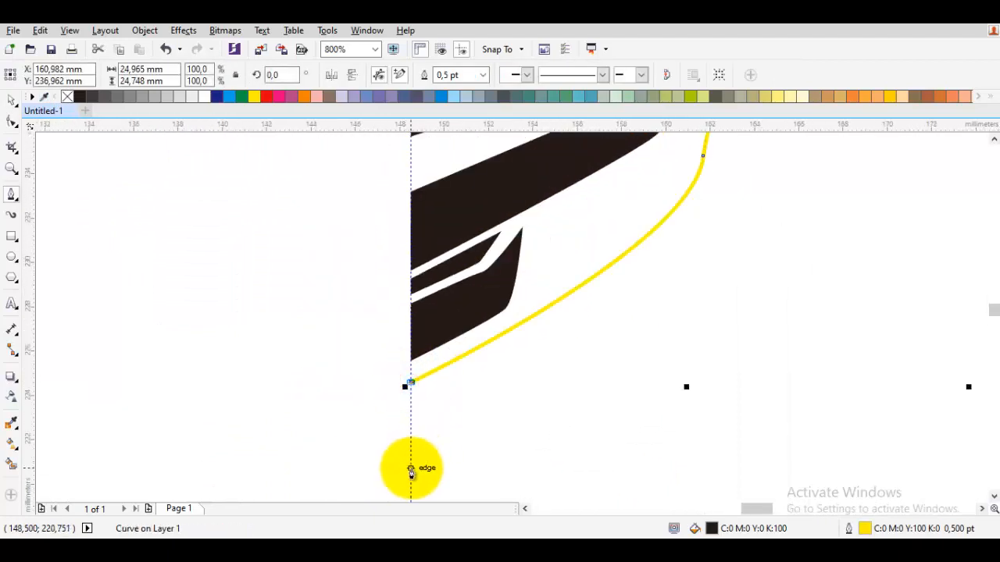
left_click(410, 468)
Draw the jaw band's outer edge from the guideline back up to the side band, closing the shape about 29 mm tall.
left_click_drag(430, 410, 449, 397)
scroll(551, 340, "down", 1)
left_click(600, 328)
left_click_drag(601, 329, 549, 426)
left_click_drag(583, 332, 590, 325)
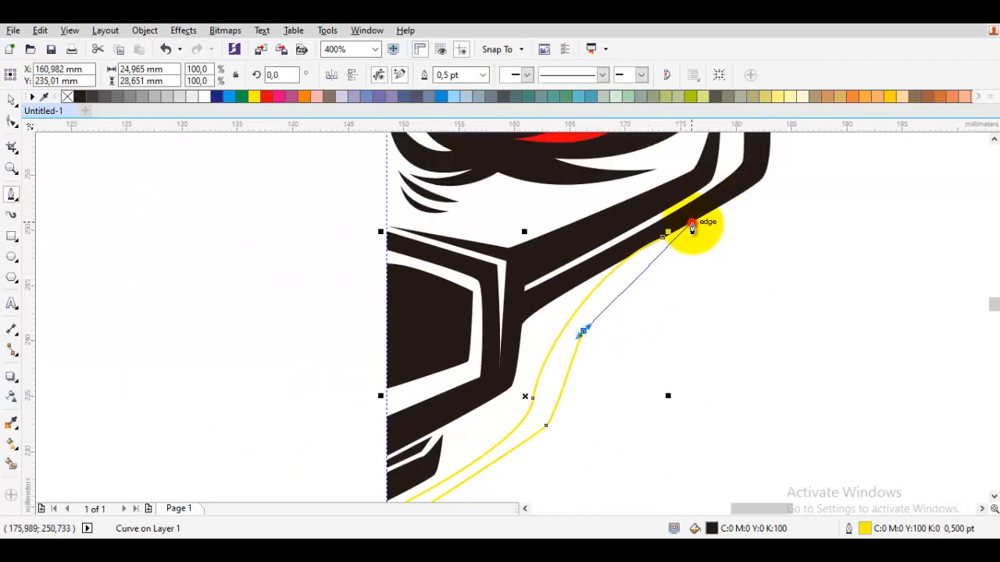
left_click_drag(664, 238, 663, 240)
Adjust the jaw band's closing curve where it meets the side band, remove its outline and clear the selection.
scroll(663, 239, "up", 1)
key("F10")
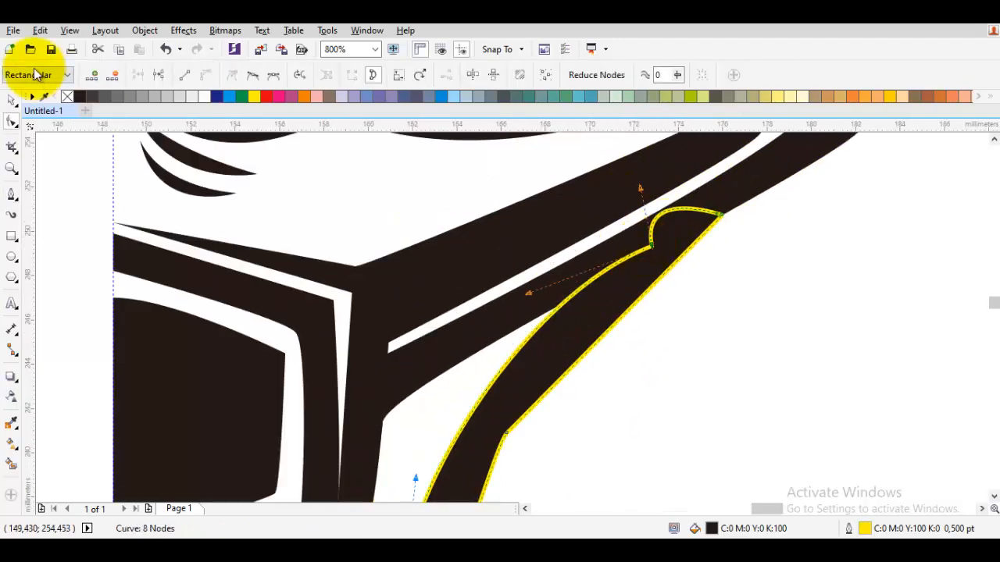
right_click(67, 96)
scroll(391, 245, "down", 3)
scroll(429, 301, "up", 2)
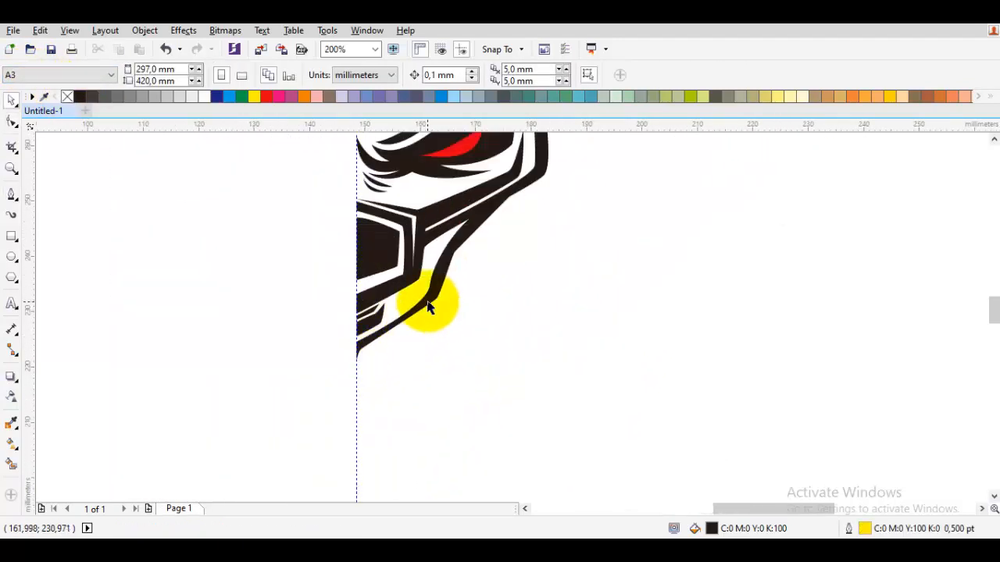
left_click_drag(438, 302, 438, 303)
Move the jaw band's lowest nodes about 1.9 mm down along the guideline to lengthen the chin tip.
left_click_drag(286, 401, 393, 319)
scroll(393, 320, "up", 1)
left_click_drag(409, 377, 362, 290)
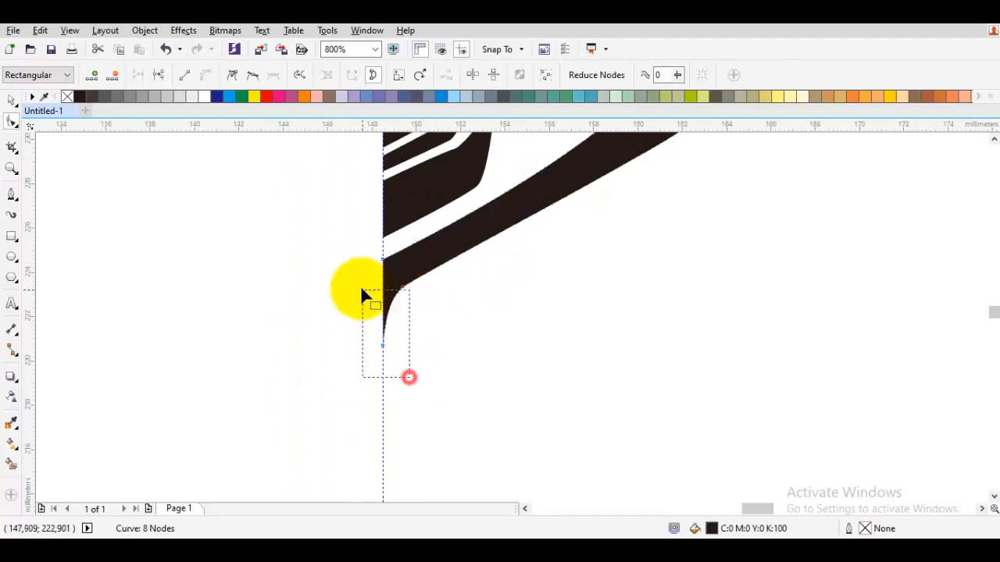
left_click_drag(383, 349, 386, 389)
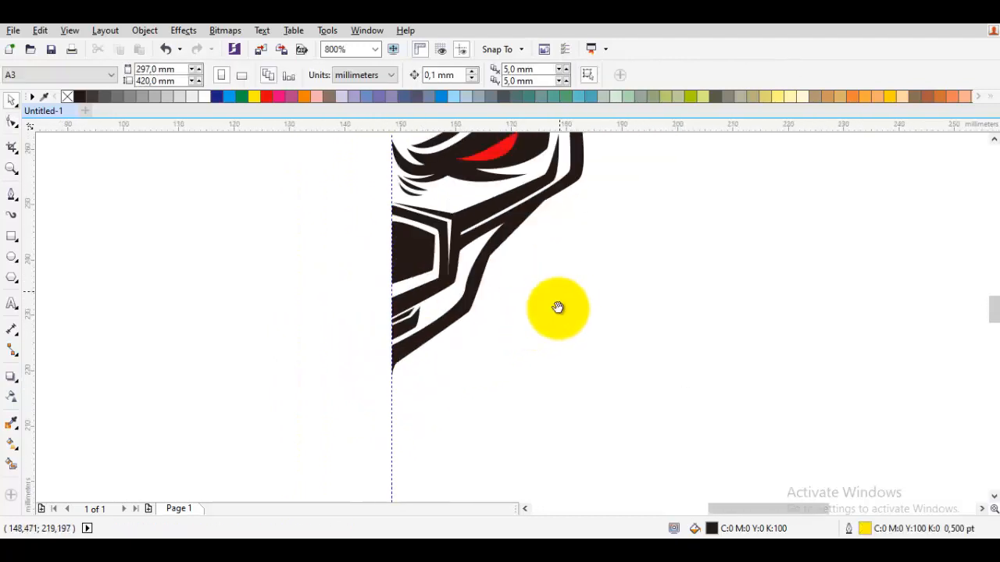
Close a thin spike about 4 mm wide and 11 mm tall in the gap inside the side band, and raise its tip node.
scroll(554, 226, "up", 4)
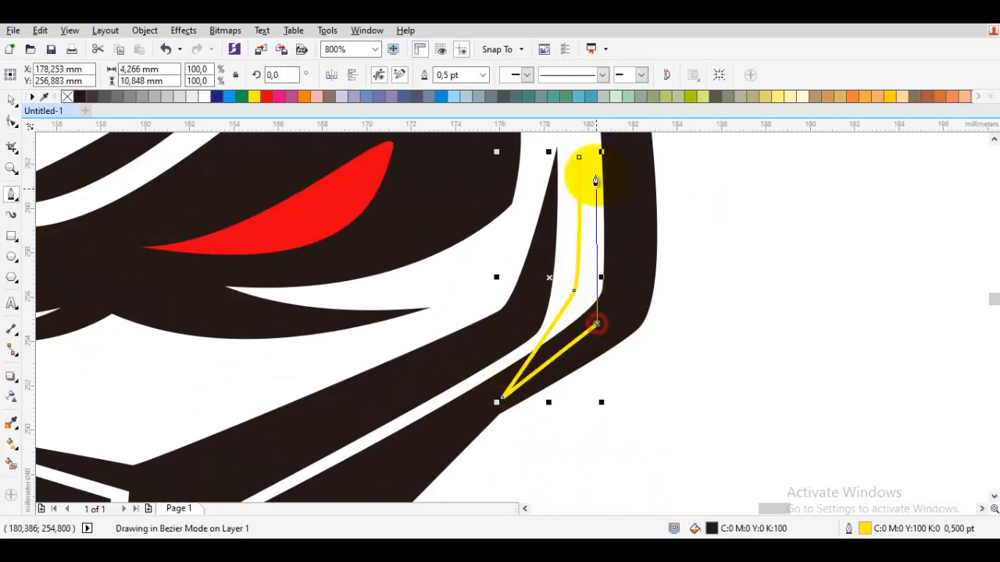
left_click(582, 159)
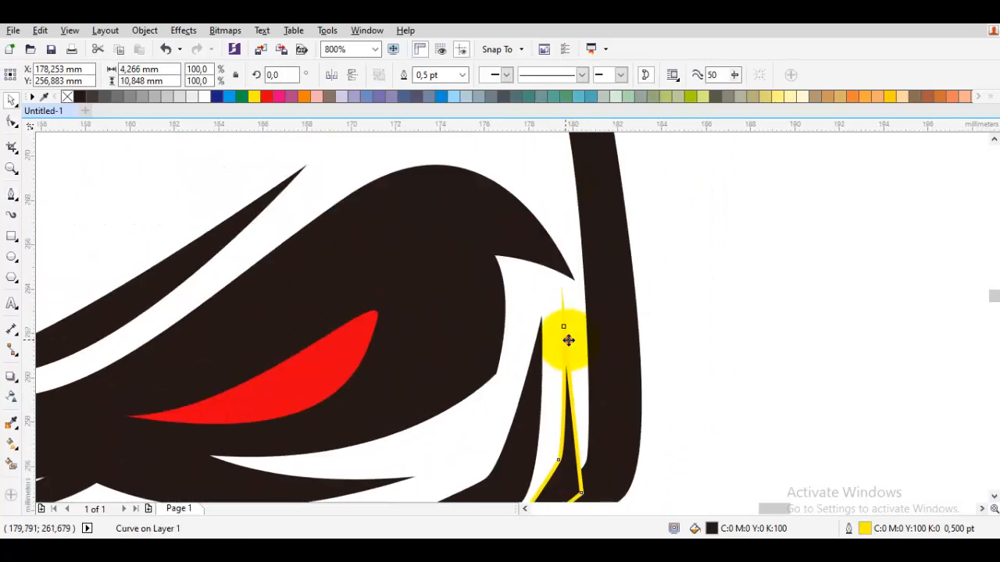
key("F10")
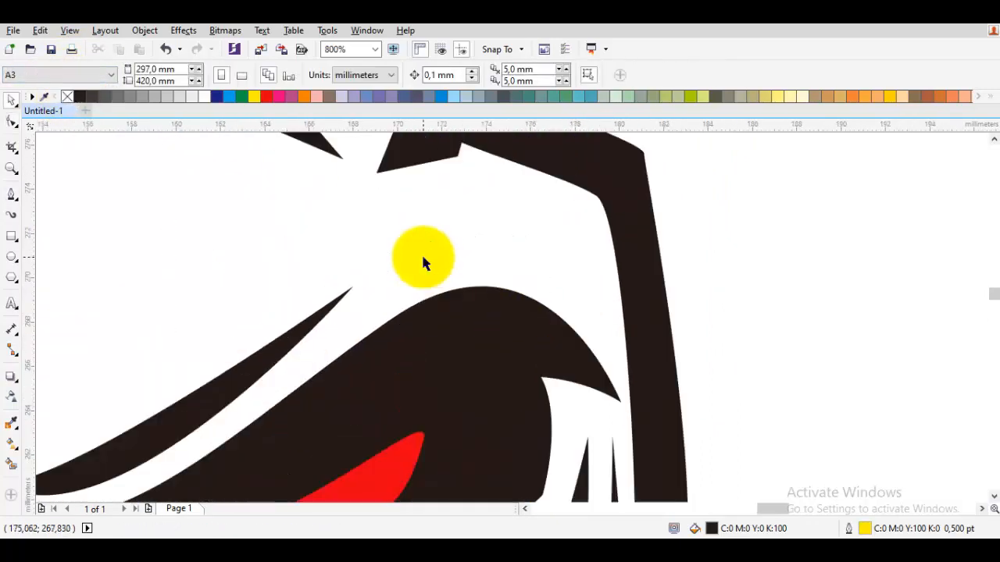
Draw a pointed brow shape about 11 mm wide and 10 mm tall from the outer horn strip's base, along the side band and above the eye.
left_click(351, 326)
left_click(461, 247)
mouse_move(571, 268)
left_mouse_down()
mouse_move(580, 232)
mouse_move(525, 252)
left_mouse_up()
left_click(528, 251)
left_click(586, 234)
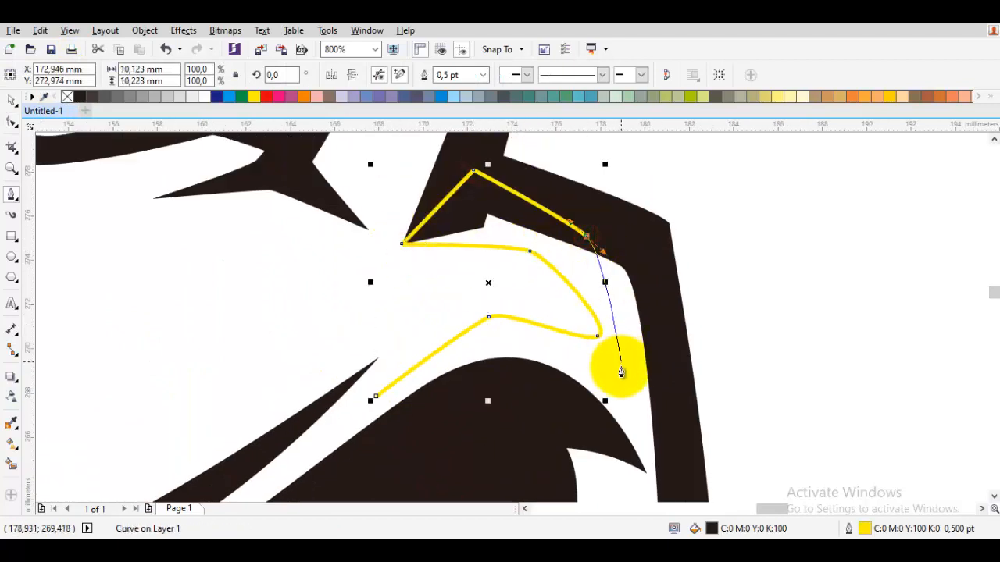
left_click_drag(621, 368, 512, 348)
left_click(377, 397)
Remove the brow shape's outline and clear the selection.
right_click(68, 97)
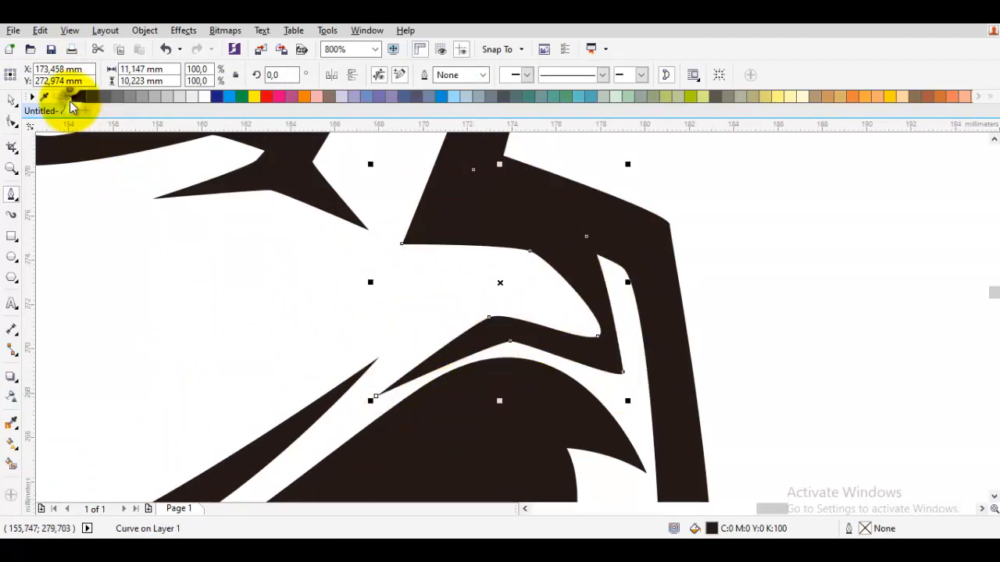
key("space")
scroll(556, 216, "down", 2)
left_click(690, 246)
scroll(691, 247, "down", 1)
Draw a slender sliver about 6.5 mm wide and 10 mm tall inside the horn, down to the forehead band's spike.
key("space")
scroll(581, 242, "up", 3)
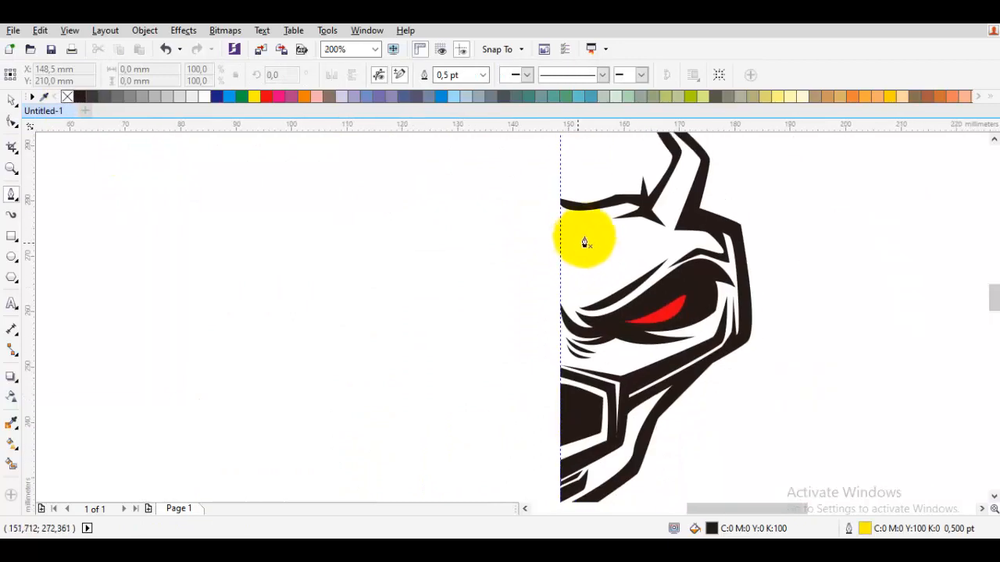
scroll(632, 229, "down", 3)
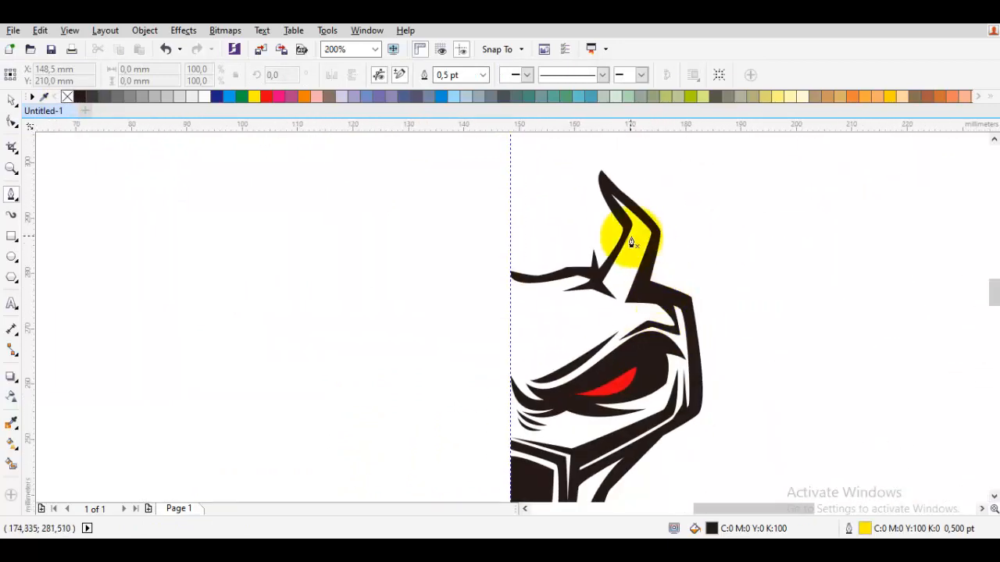
scroll(643, 232, "up", 2)
scroll(641, 229, "up", 1)
left_click(642, 228)
left_click(542, 405)
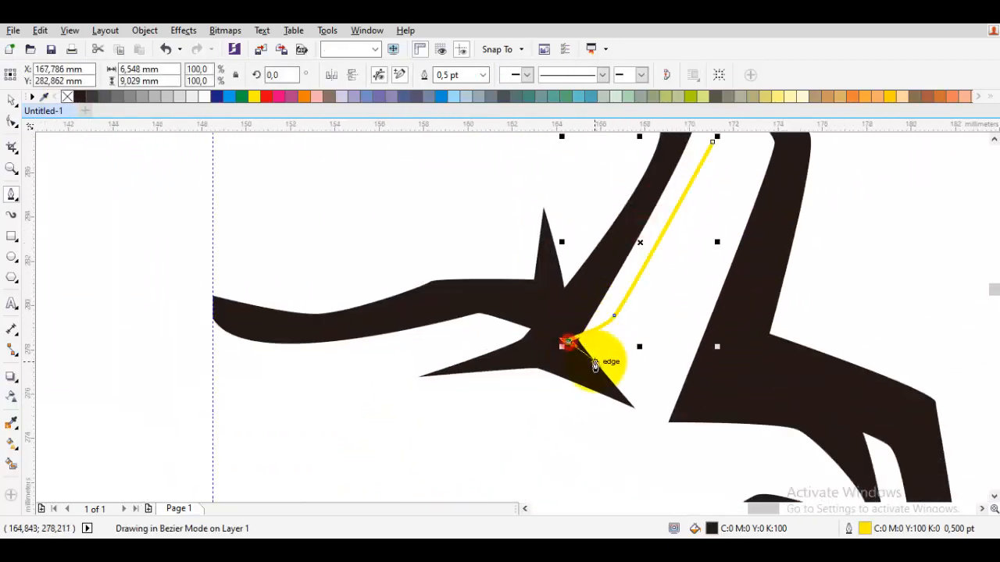
left_click(595, 363)
left_click(675, 216)
Fill the horn sliver with black and remove its outline.
left_click(80, 97)
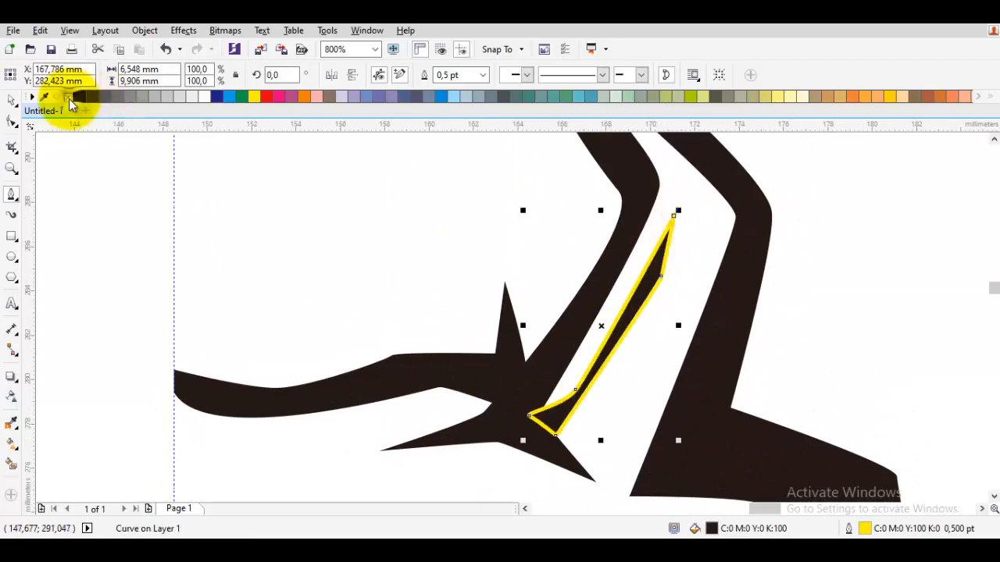
right_click(68, 97)
key("space")
scroll(381, 223, "down", 4)
left_click_drag(450, 375, 285, 182)
Draw the outer edge of a neck strut from the side band's lower corner down to the jaw band.
scroll(437, 273, "up", 2)
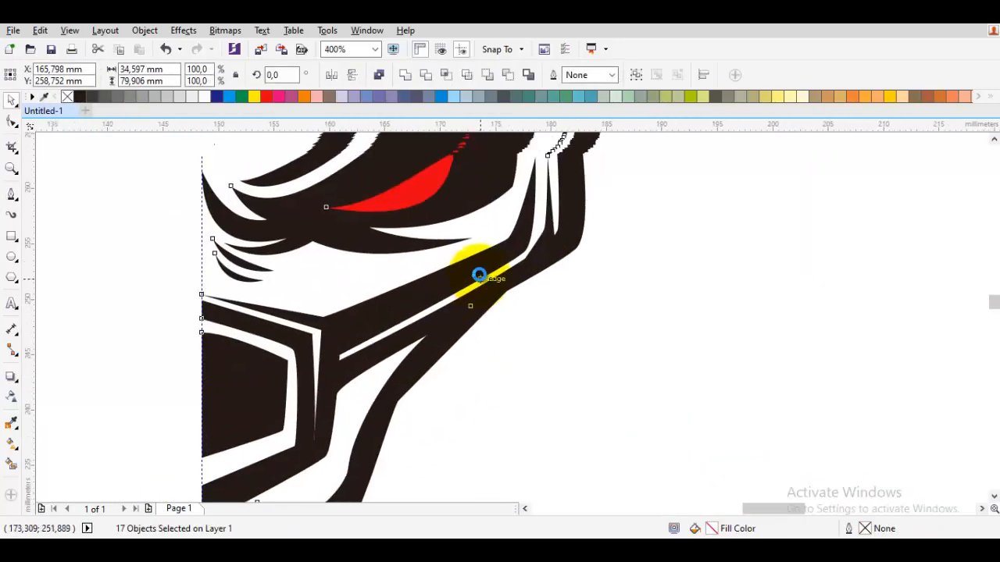
scroll(492, 264, "down", 2)
scroll(511, 248, "up", 3)
key("p")
left_click_drag(554, 176, 513, 196)
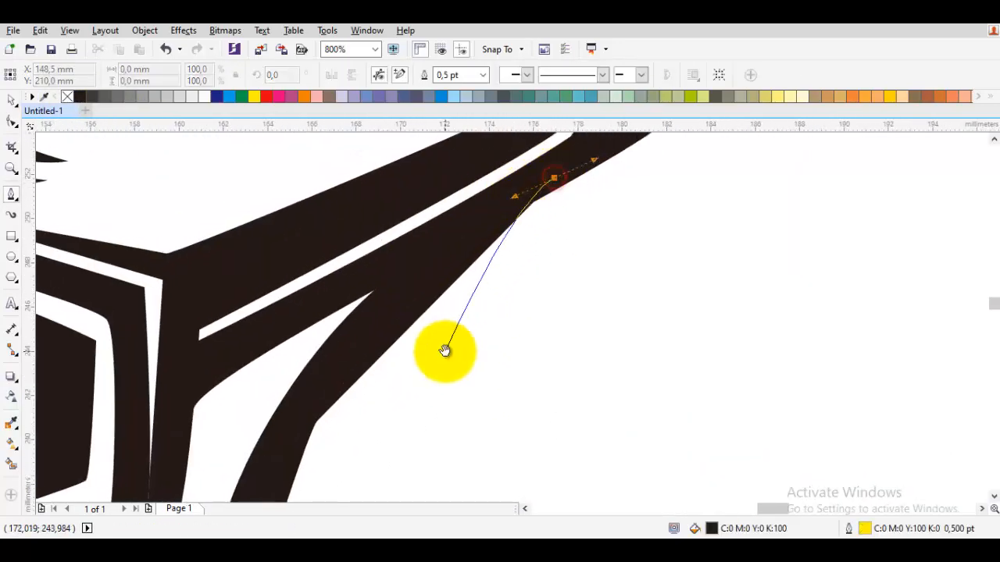
left_click_drag(437, 366, 597, 168)
left_click_drag(523, 310, 517, 325)
left_click(431, 342)
Draw the strut's inner edge back up to the side band, closing it about 16 mm wide and 21 mm tall, and remove its outline.
left_click(531, 250)
left_click_drag(531, 250, 366, 464)
left_click(468, 241)
left_click_drag(468, 241, 382, 338)
left_click(449, 256)
left_click(508, 234)
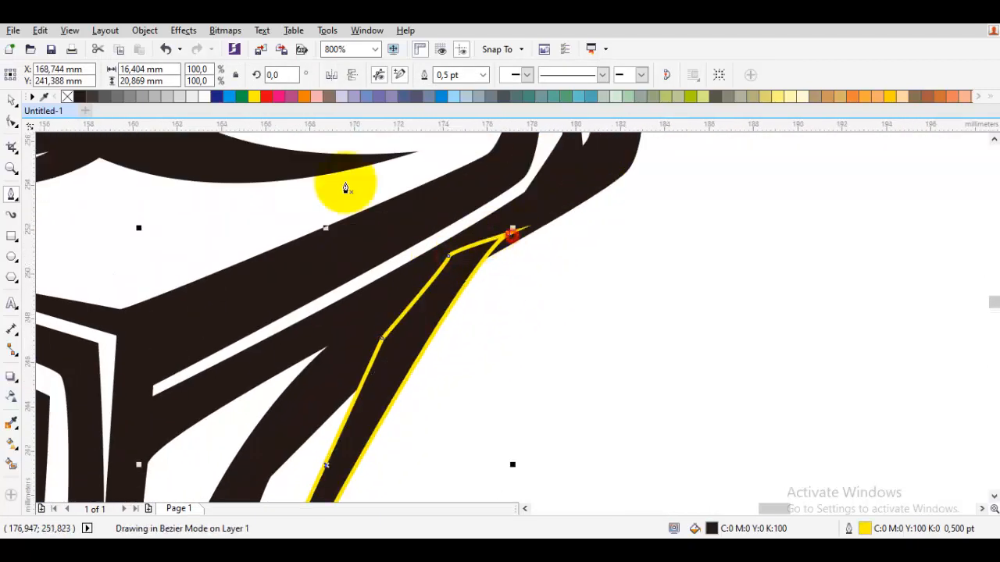
right_click(67, 97)
Draw a closed zigzag of crossbars about 8 mm wide and 8 mm tall across the gap between the jaw band and the strut.
scroll(329, 235, "down", 1)
scroll(311, 322, "up", 2)
key("Escape")
left_click(369, 248)
left_click(529, 230)
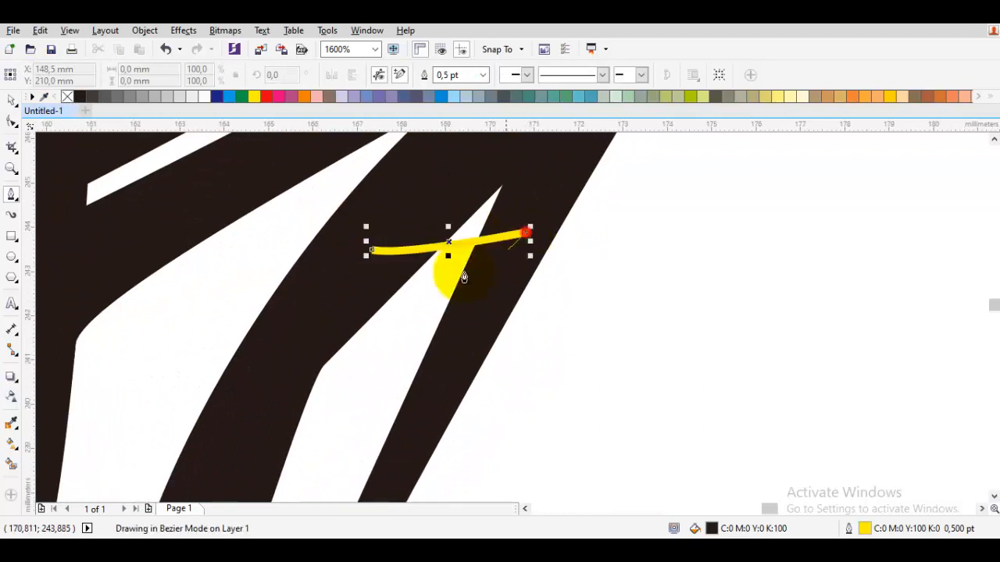
left_click_drag(476, 270, 350, 293)
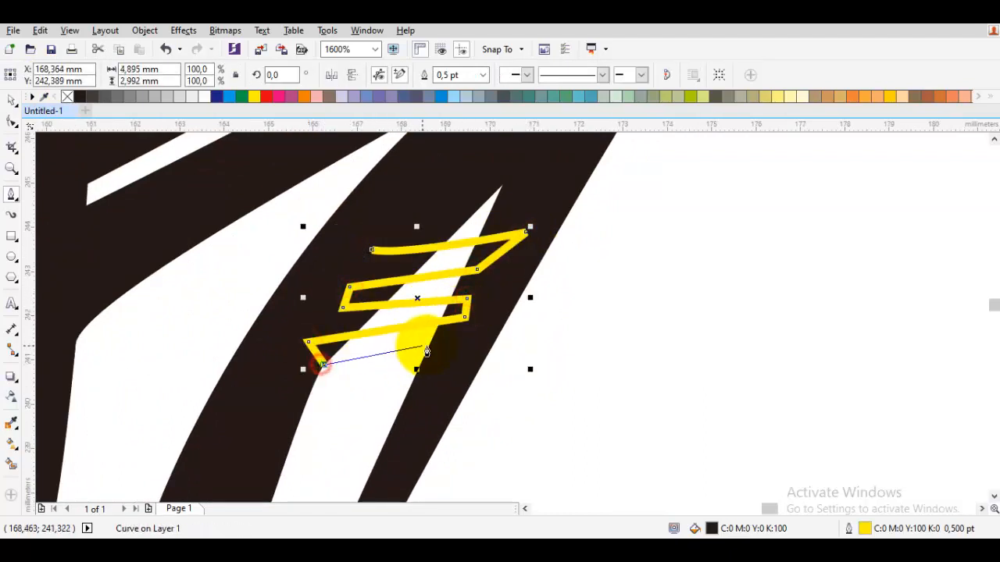
left_click(447, 346)
left_click_drag(447, 346, 500, 259)
left_click(494, 286)
left_click(463, 359)
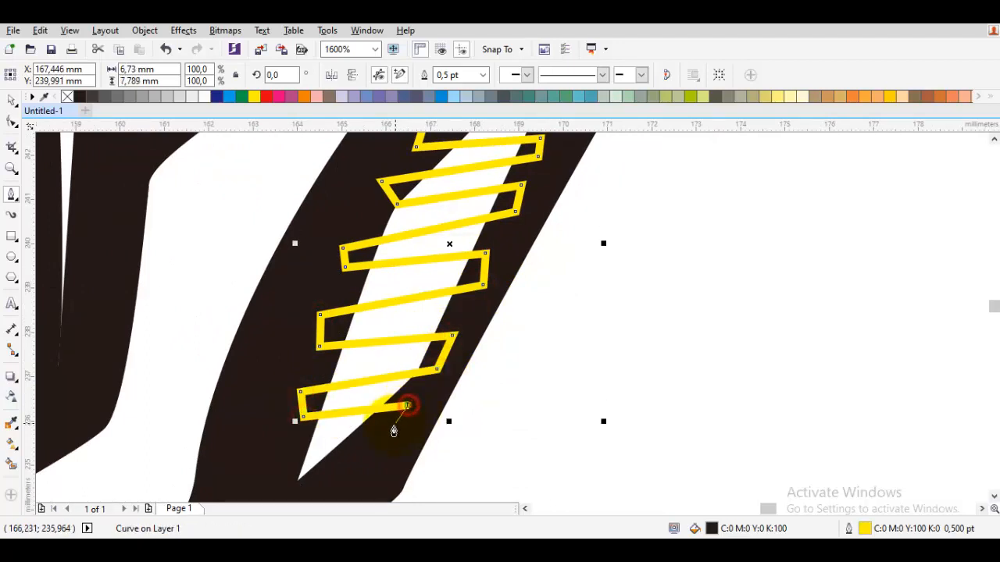
left_click(358, 281)
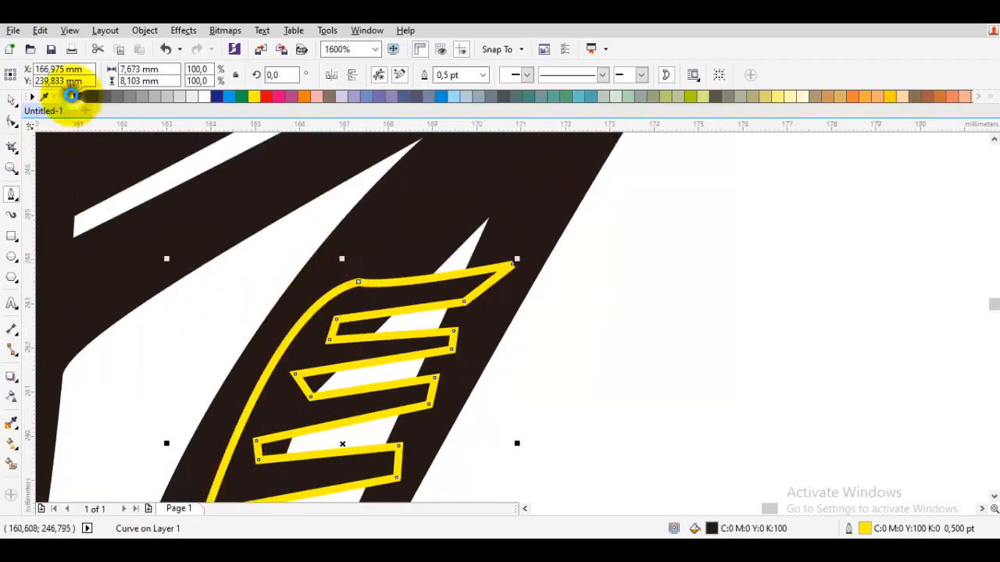
Remove the crossbar shape's outline and clear the selection.
right_click(68, 96)
scroll(314, 215, "down", 3)
key("space")
left_click(398, 269)
scroll(351, 246, "down", 1)
scroll(317, 228, "up", 1)
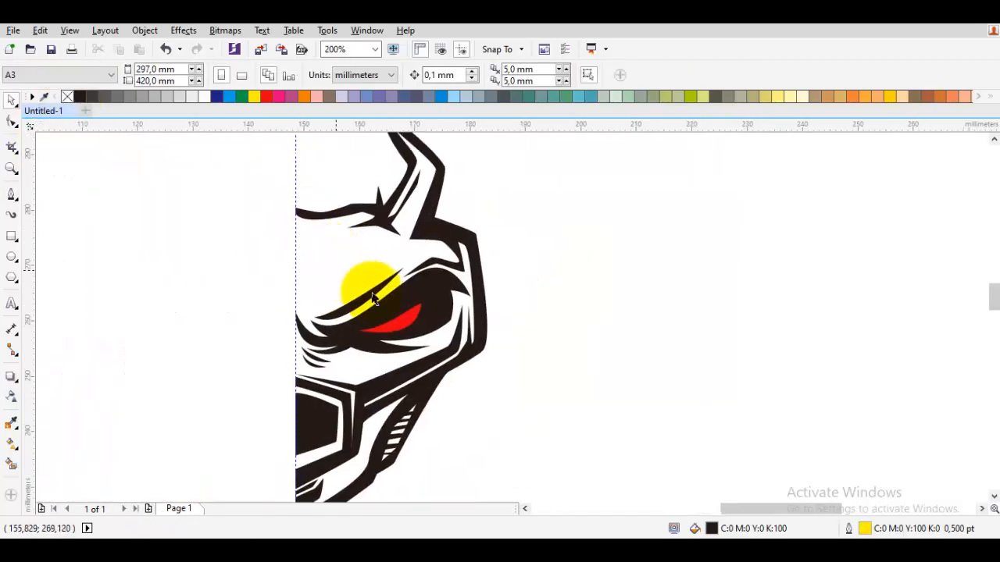
Draw a flat sliver about 10 mm wide and 2 mm tall above the muzzle frame's upper corner, and remove its outline.
scroll(335, 350, "up", 4)
key("space")
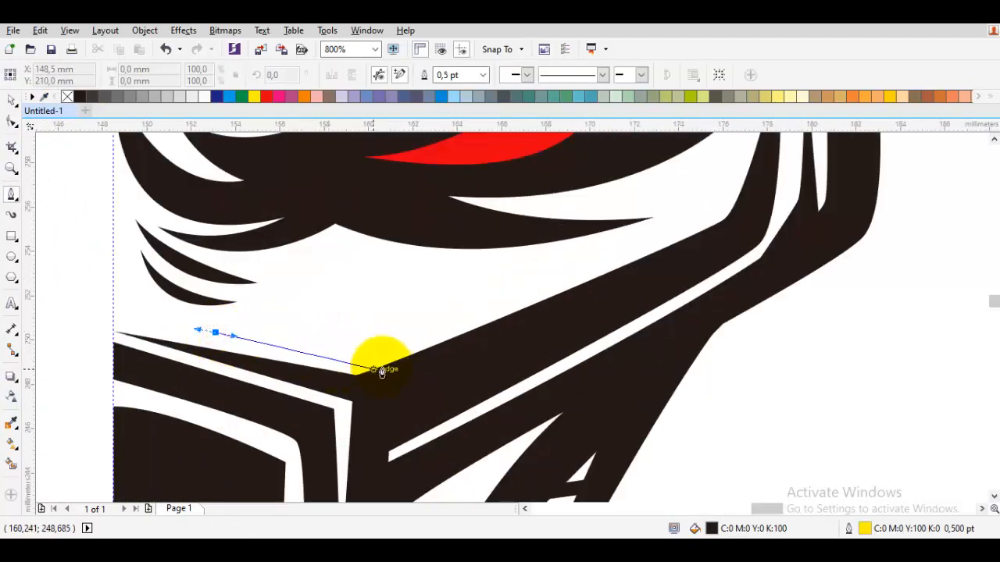
left_click(446, 351)
left_click(413, 376)
left_click(215, 334)
right_click(68, 97)
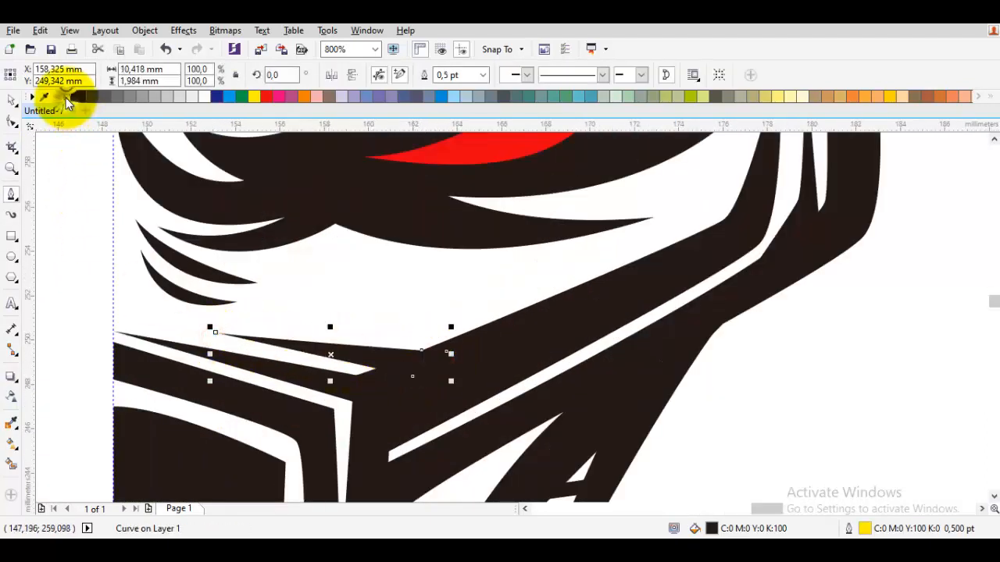
scroll(372, 246, "down", 3)
key("space")
left_click(507, 317)
Select both horn strips and reshape their curves near the tip, slimming the outer strip's upper part.
left_click_drag(526, 380, 526, 402)
left_click_drag(389, 150, 434, 255)
scroll(397, 214, "up", 2)
double_click(396, 233)
scroll(391, 224, "up", 1)
left_click_drag(377, 194, 389, 155)
key("ctrl+z")
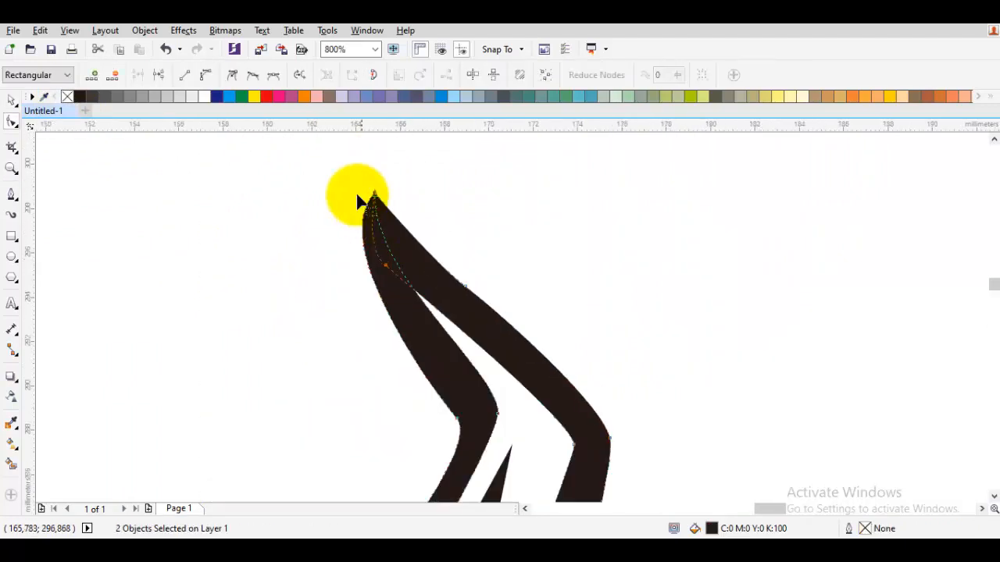
left_click_drag(387, 266, 388, 221)
left_click_drag(482, 314, 467, 259)
scroll(522, 311, "down", 1)
left_click(594, 353)
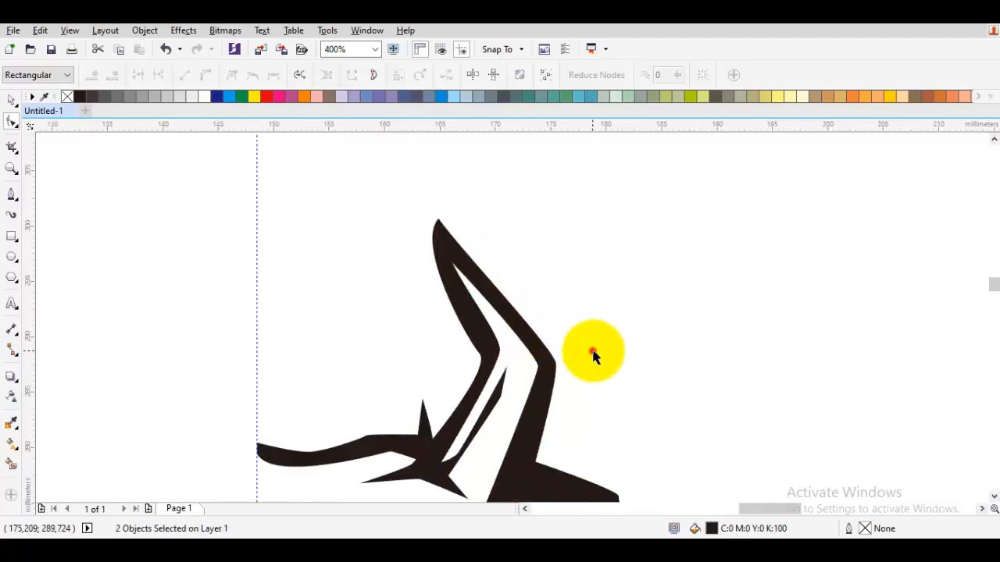
Draw the inner edge of a small hatch shape from the horn sliver's lower edge down into the forehead band's spike.
key("space")
left_click_drag(539, 362, 502, 285)
scroll(502, 285, "down", 1)
scroll(449, 324, "up", 3)
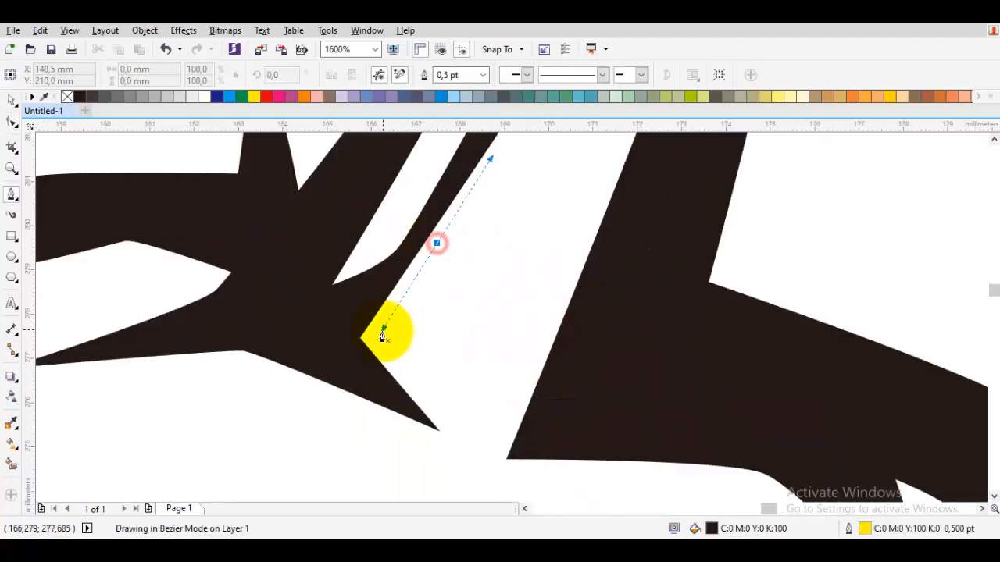
left_click(346, 345)
left_click(352, 367)
scroll(401, 336, "up", 1)
left_click_drag(388, 426, 372, 378)
left_click_drag(368, 405, 399, 386)
Add jagged strokes back up towards the sliver and close the hatch shape about 2.3 mm wide and 3.5 mm tall.
left_click_drag(477, 225, 381, 335)
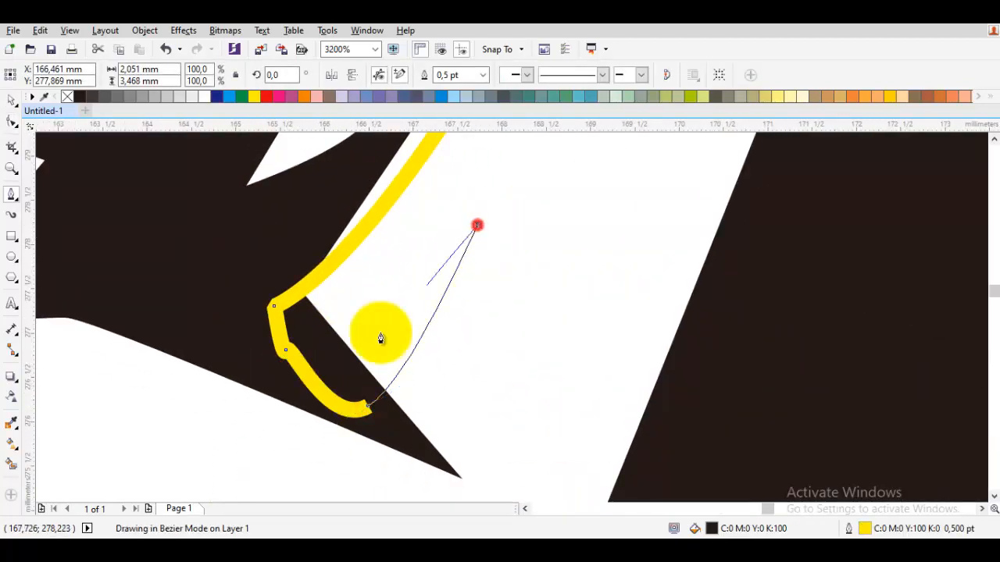
left_click(379, 339)
left_click(453, 200)
left_click(362, 301)
scroll(391, 269, "down", 1)
scroll(422, 195, "up", 1)
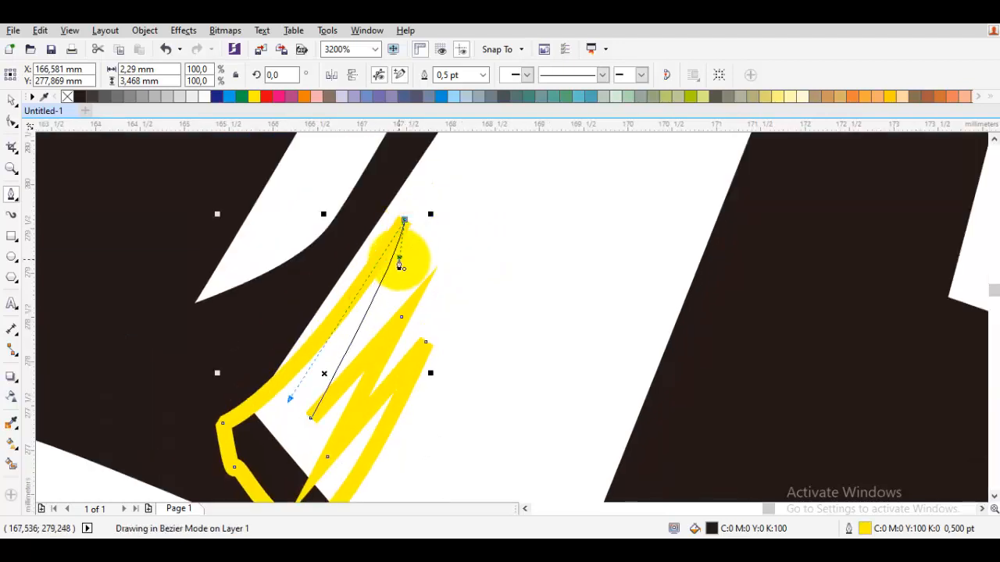
left_click_drag(399, 259, 397, 264)
Remove the hatch shape's outline and clear the selection.
right_click(67, 96)
scroll(387, 286, "down", 4)
left_click(539, 303)
key("space")
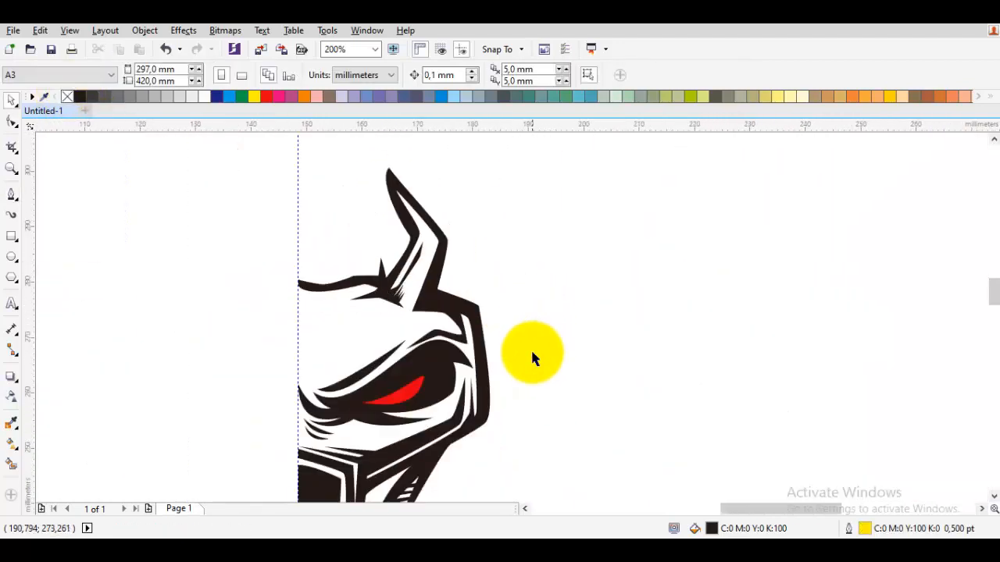
scroll(534, 353, "down", 1)
Draw a thin curved wrinkle about 3 mm wide and 0.5 mm tall below the two cheek wrinkles near the guideline.
mouse_move(445, 321)
left_mouse_down()
mouse_move(455, 297)
mouse_move(446, 331)
left_mouse_up()
scroll(471, 336, "up", 3)
scroll(453, 324, "up", 1)
key("space")
left_click(567, 334)
left_click(436, 308)
Rotate the small wrinkle to about 350.2 degrees, place it beneath the lower cheek wrinkle, remove its outline and clear the selection.
key("space")
left_click(479, 326)
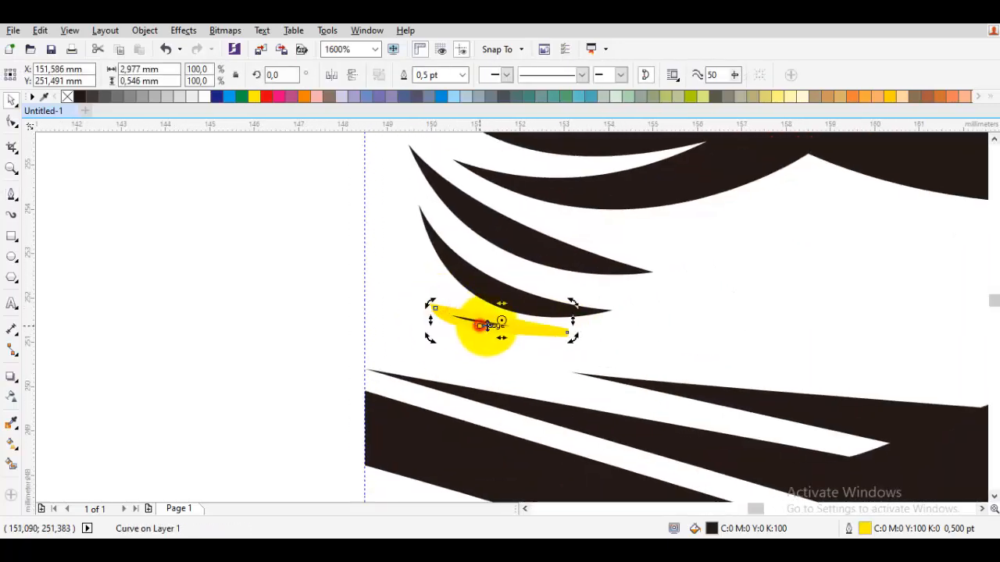
scroll(480, 323, "up", 1)
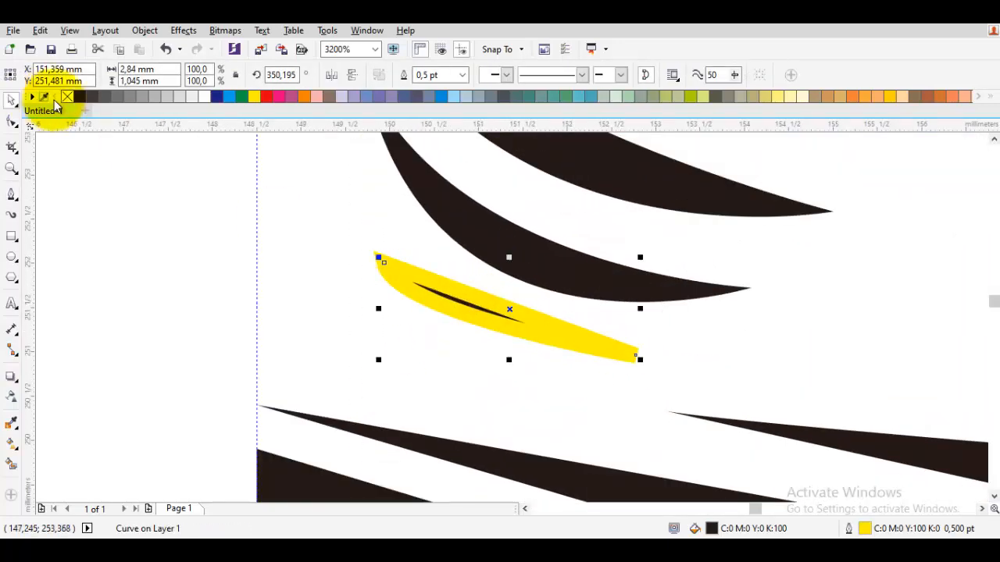
right_click(67, 96)
left_click(357, 282)
scroll(479, 279, "down", 5)
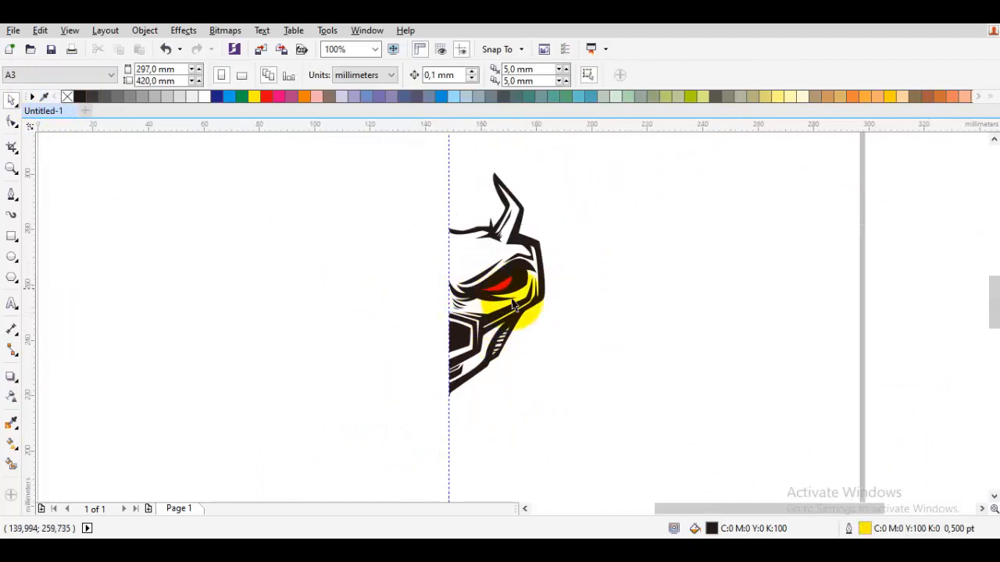
Draw a zigzag hatch shape about 4.1 mm wide and 4.3 mm tall across the narrow white gap at the temple.
scroll(539, 297, "up", 2)
scroll(592, 342, "down", 1)
scroll(565, 240, "up", 3)
key("space")
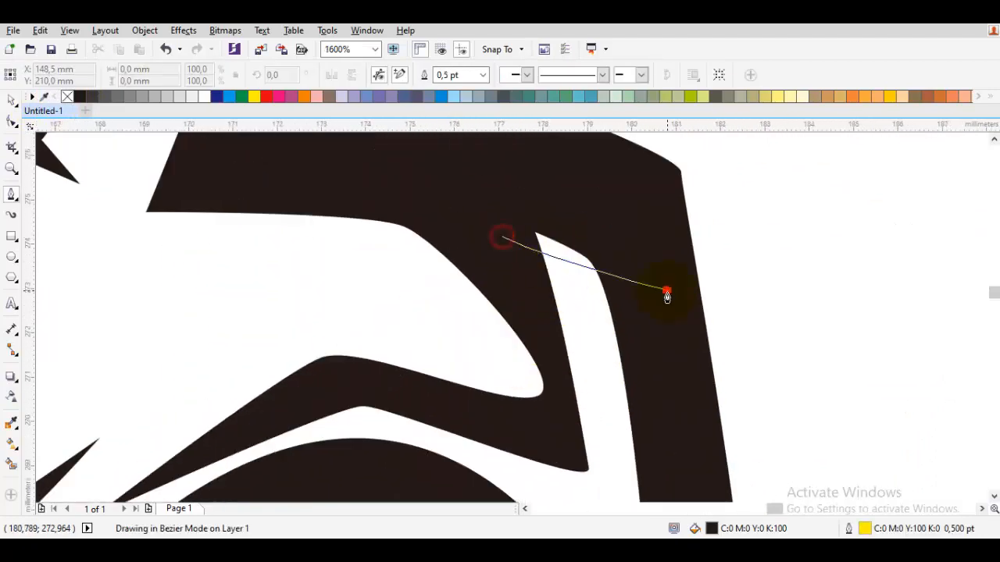
left_click(666, 293)
left_click(636, 300)
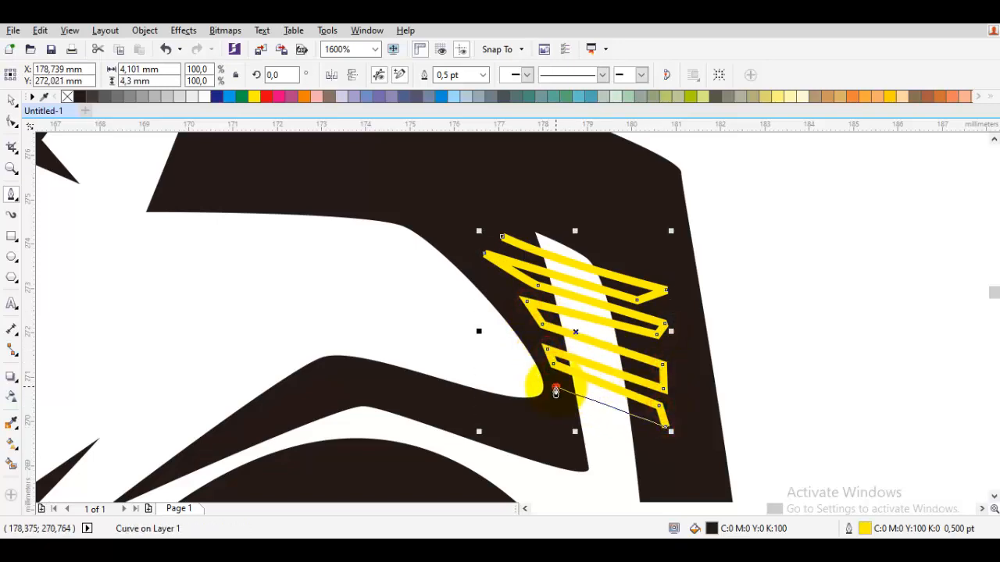
Remove the temple hatch's outline and clear the selection.
right_click(68, 97)
key("space")
scroll(601, 282, "down", 4)
left_click(700, 304)
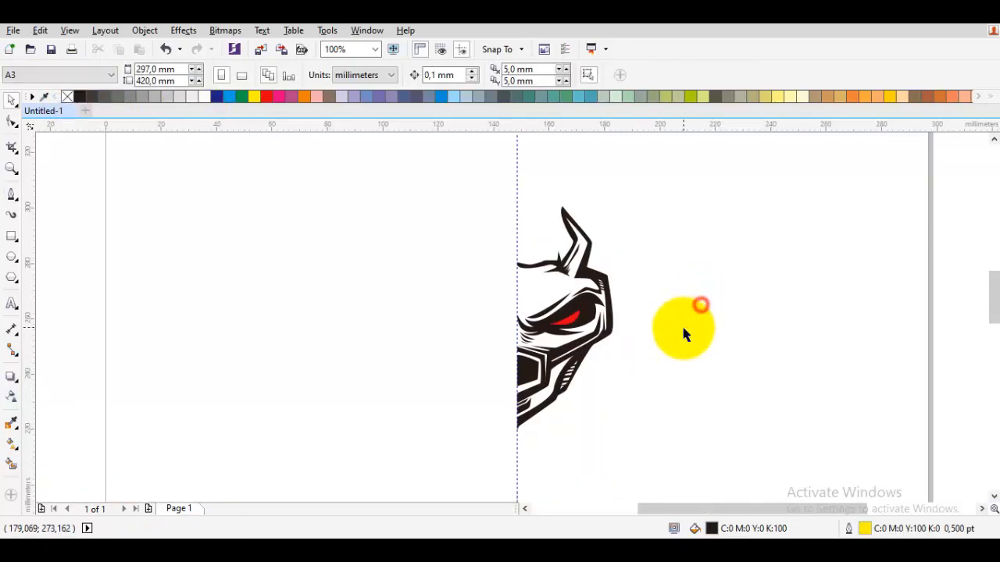
scroll(682, 327, "down", 1)
left_click(700, 440)
Start a zigzag hatch shape about 1.9 mm wide across the bottom of the white strip at the horn's base.
scroll(662, 375, "up", 1)
scroll(590, 220, "up", 4)
key("space")
scroll(544, 177, "up", 1)
left_click_drag(440, 316, 470, 332)
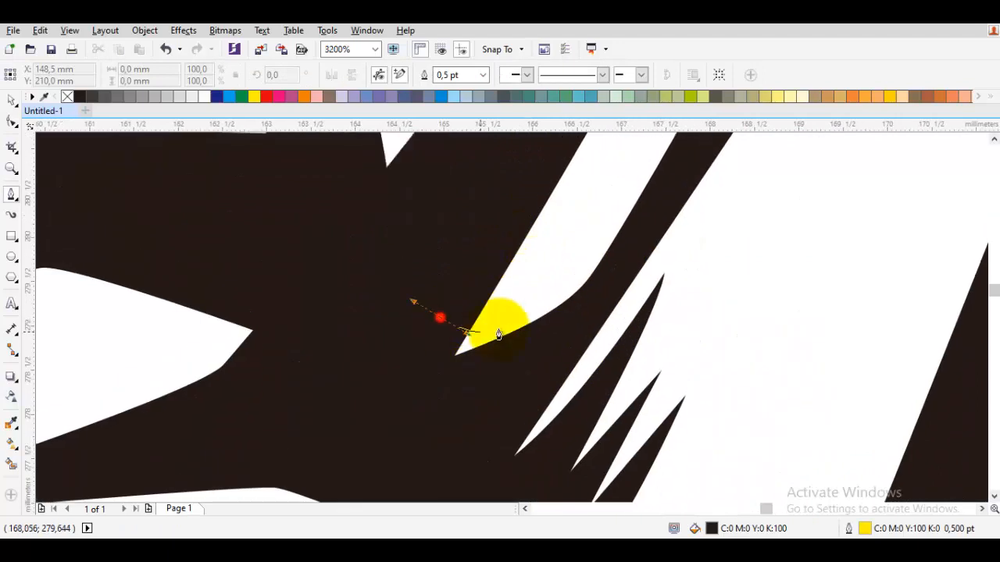
left_click(569, 318)
left_click(566, 300)
scroll(567, 300, "up", 1)
left_click(340, 289)
left_click(381, 250)
left_click(653, 267)
left_click(640, 305)
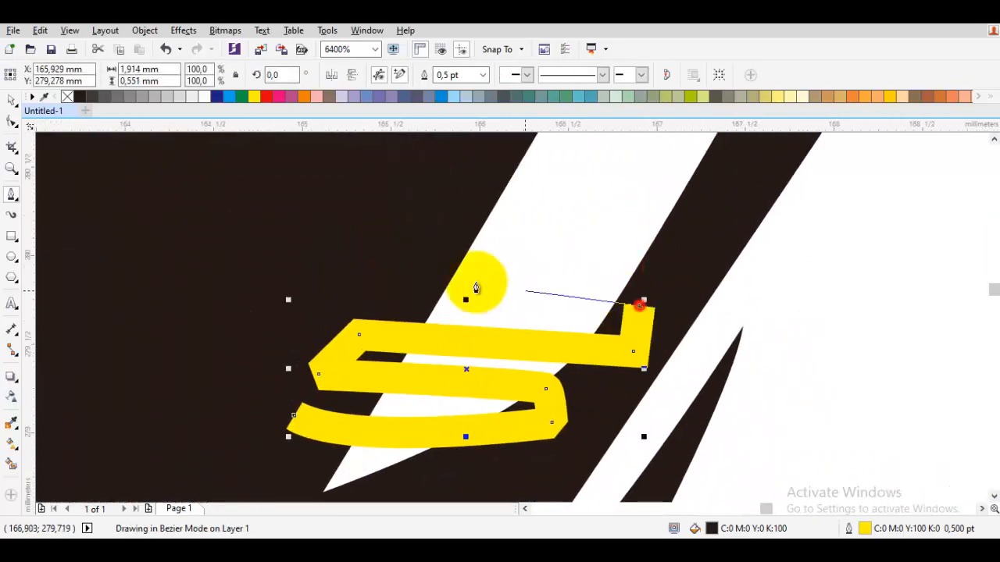
Continue the zigzag strokes up the horn's white strip until the hatch is about 3.1 mm wide and 2.6 mm tall.
left_click(381, 292)
left_click(407, 244)
left_click(692, 264)
left_click(636, 324)
left_click(414, 285)
left_click(456, 226)
left_click(722, 251)
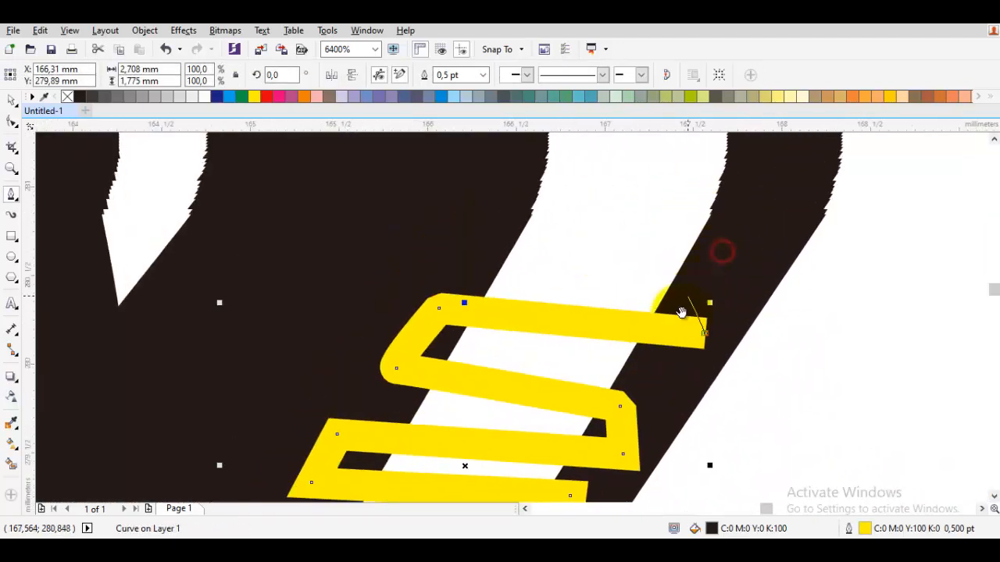
left_click(685, 315)
left_click(425, 282)
left_click(417, 308)
left_click(723, 320)
Add the top strokes of the horn hatch and close the shape about 3.6 mm wide and 3.3 mm tall.
scroll(424, 266, "down", 1)
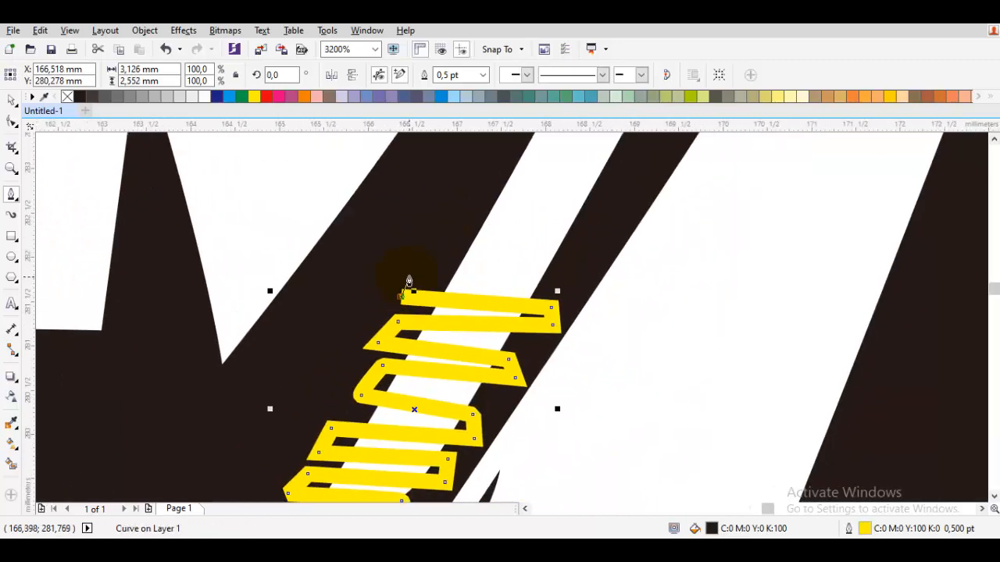
left_click(594, 273)
left_click(589, 243)
left_click(424, 226)
scroll(385, 275, "down", 1)
left_click(329, 395)
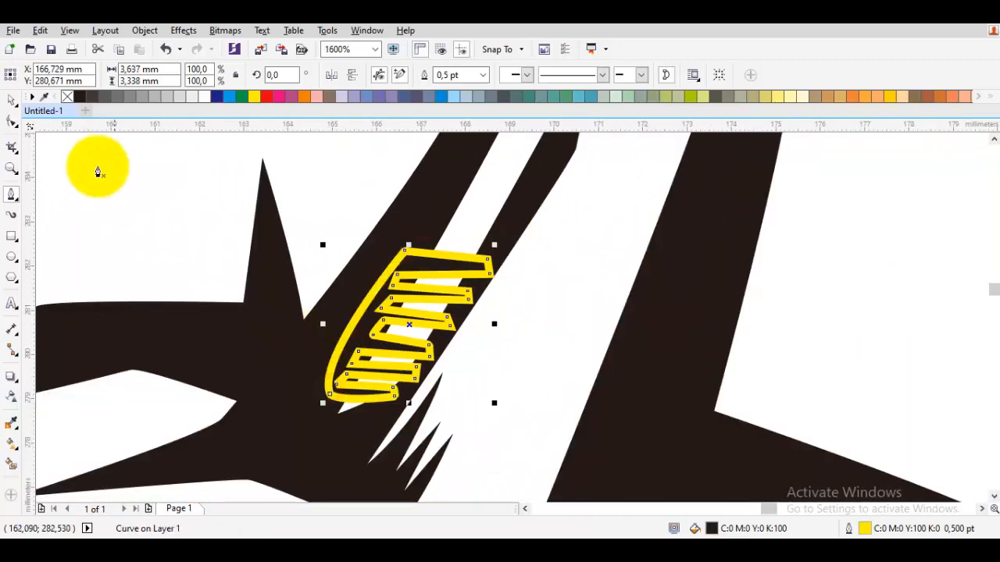
Remove the horn hatch's outline and clear the selection.
right_click(67, 100)
scroll(250, 227, "down", 3)
key("space")
left_click(381, 304)
scroll(383, 309, "down", 1)
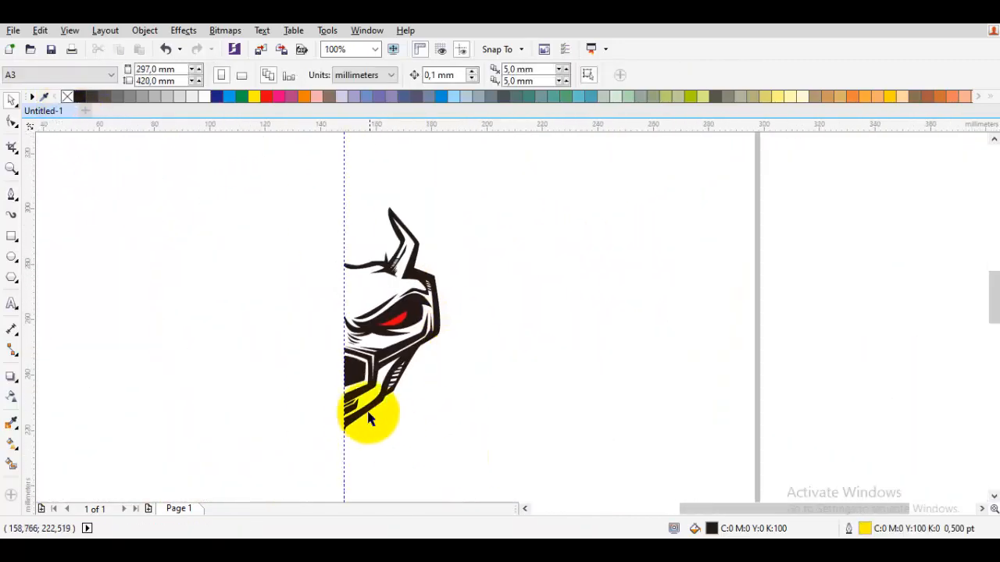
Start a zigzag hatch about 2.5 mm wide and 2.5 mm tall across the vertical white gap beside the black muzzle block.
scroll(355, 416, "up", 2)
key("space")
scroll(385, 334, "up", 2)
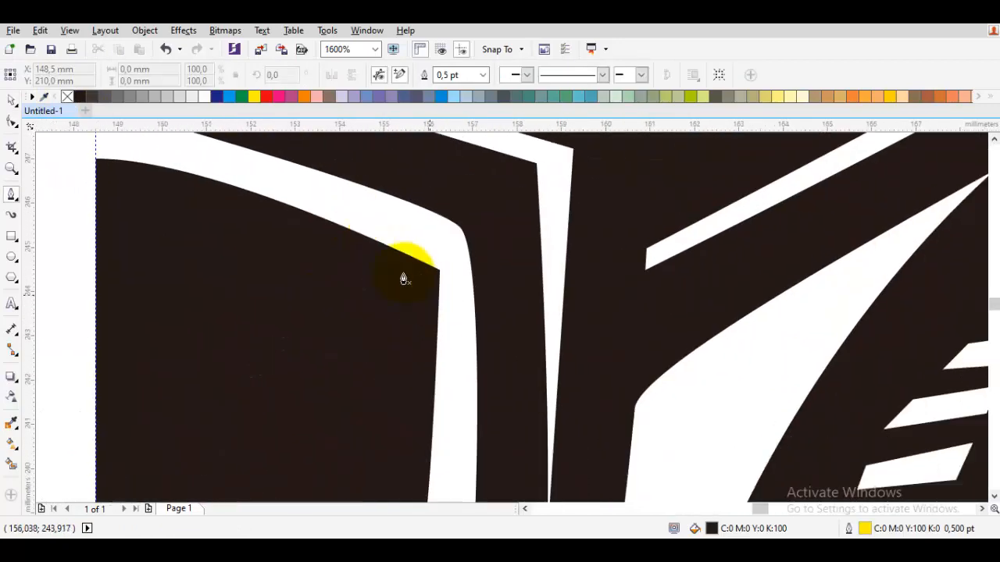
left_click_drag(371, 257, 430, 295)
left_click(475, 304)
left_click(472, 323)
left_click(372, 305)
scroll(376, 283, "up", 1)
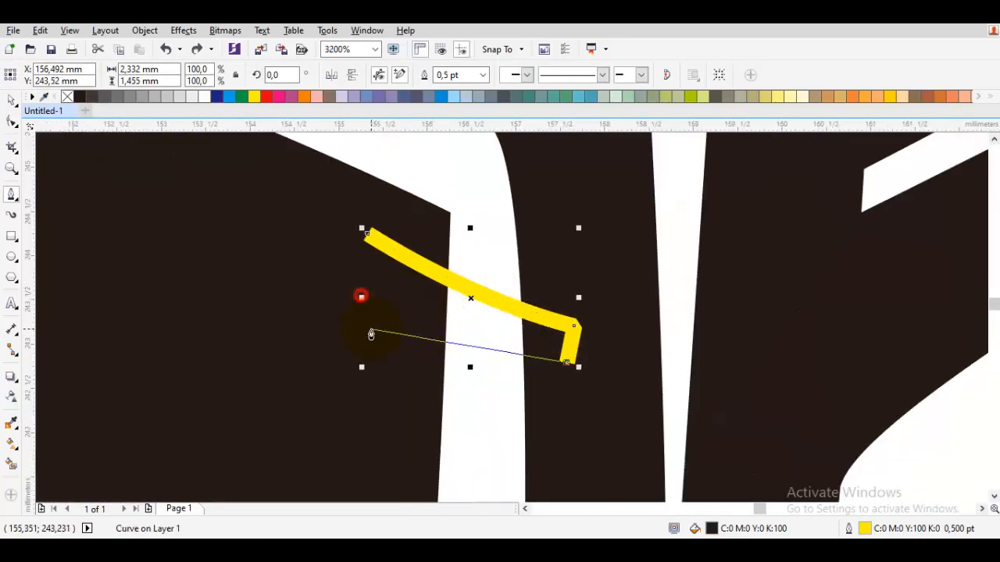
left_click(378, 351)
left_click_drag(396, 402, 386, 281)
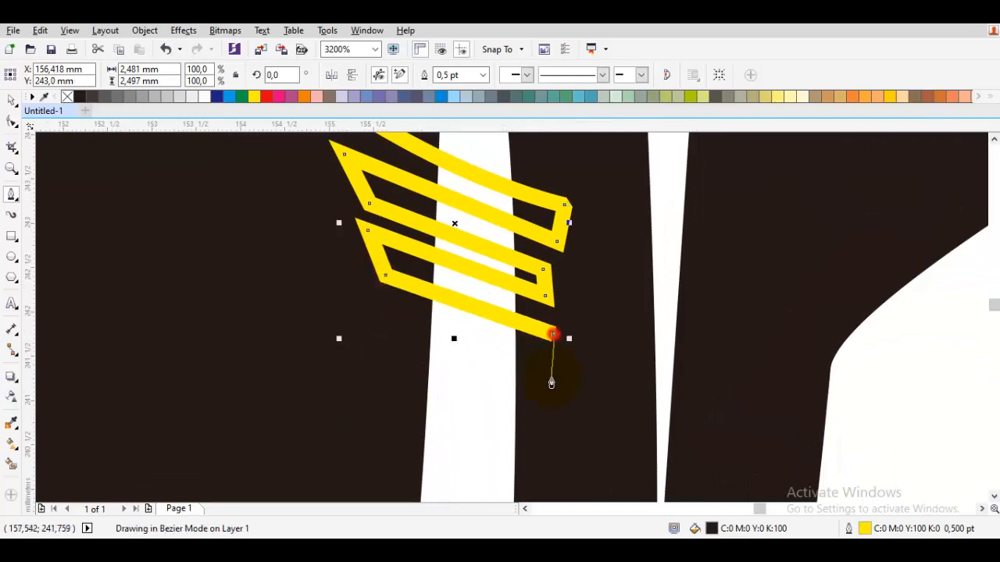
Continue the muzzle hatch down the white gap and close the shape about 3.8 mm wide and 6 mm tall.
left_click(373, 401)
left_click_drag(371, 400, 368, 214)
left_click(357, 220)
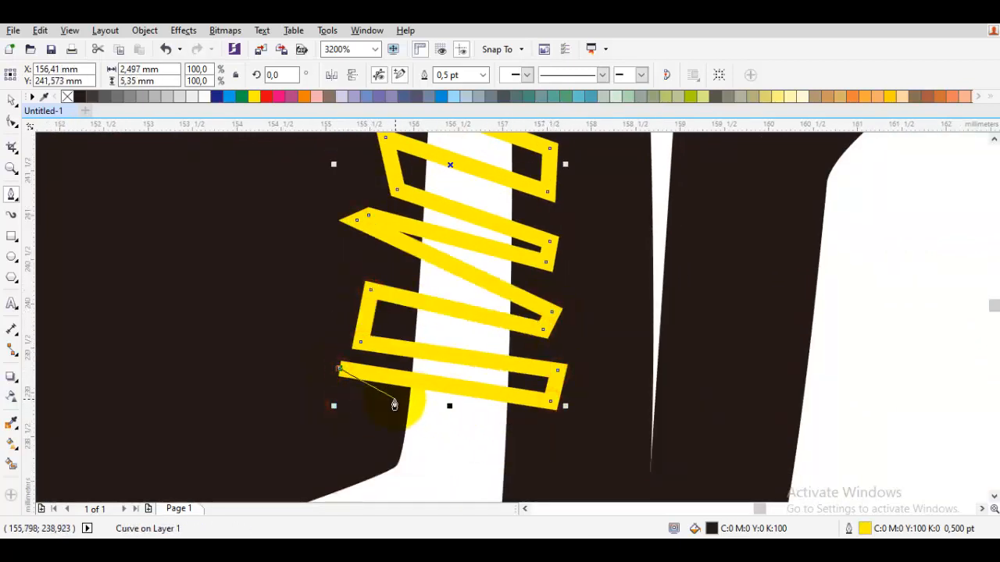
left_click(540, 466)
left_click(331, 438)
scroll(325, 418, "down", 2)
left_click(288, 314)
left_click(317, 286)
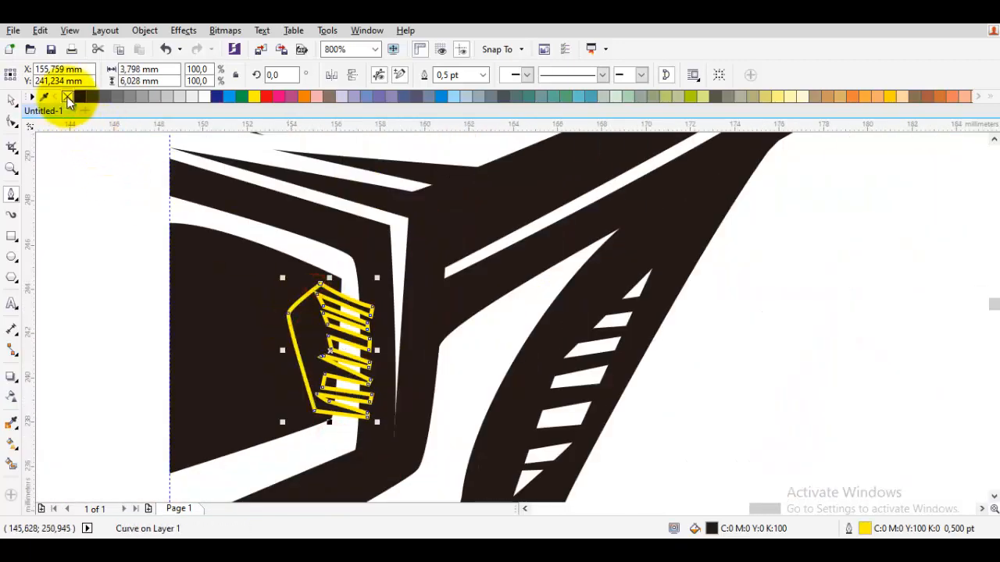
Remove the muzzle hatch's outline.
right_click(68, 99)
scroll(117, 188, "down", 3)
key("space")
Mirror a copy of the whole half face horizontally and align it to the centre guideline to preview the full face.
left_click_drag(448, 386, 189, 148)
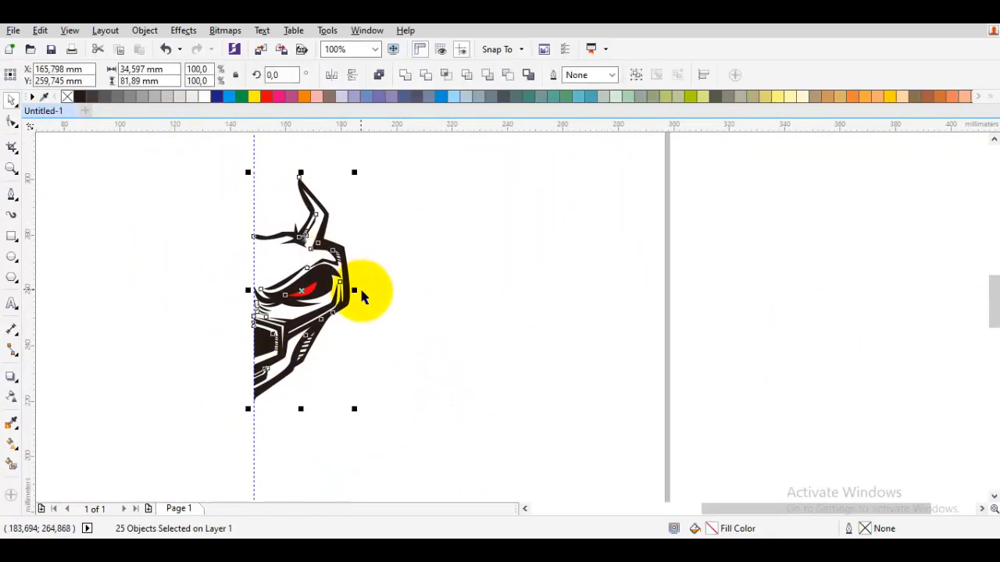
left_click_drag(356, 291, 247, 309)
right_click(247, 308)
left_click_drag(301, 342, 142, 344)
scroll(195, 246, "up", 2)
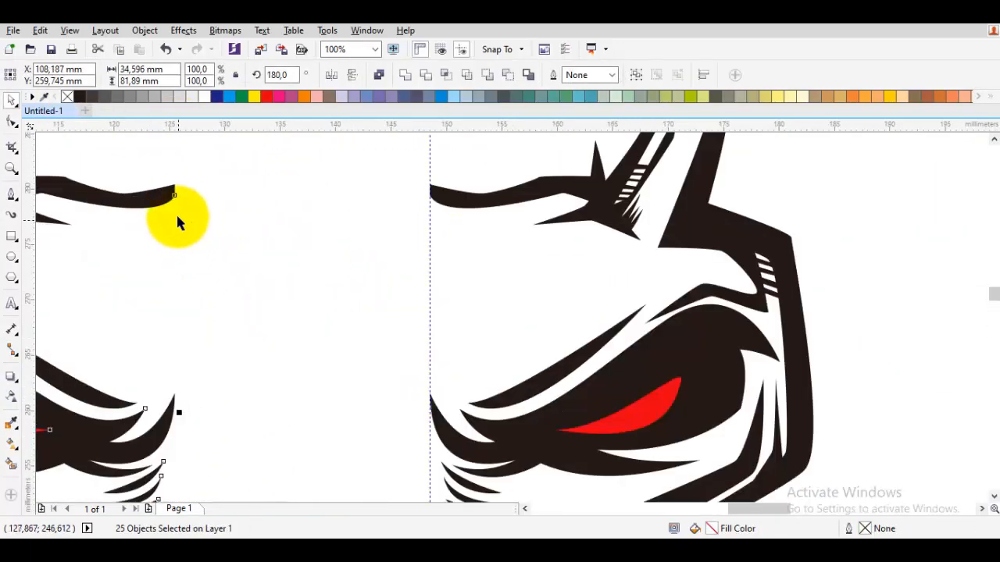
left_click_drag(176, 195, 432, 202)
left_click(479, 254)
scroll(479, 256, "down", 2)
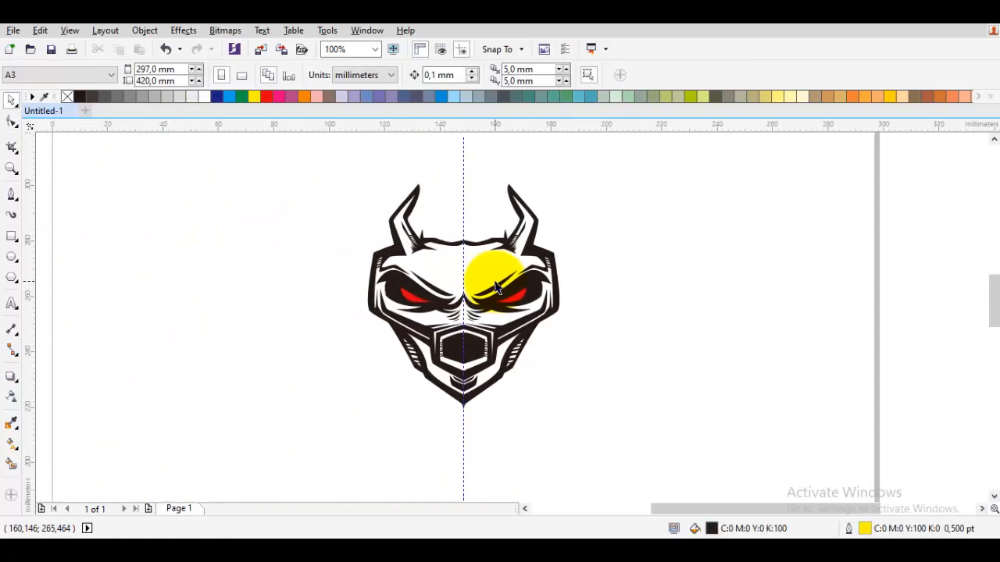
Undo the mirrored copy of the half face and clear the selection.
scroll(459, 288, "up", 1)
left_click_drag(455, 383, 469, 314)
key("ctrl+z")
key("ctrl+z")
key("ctrl+z")
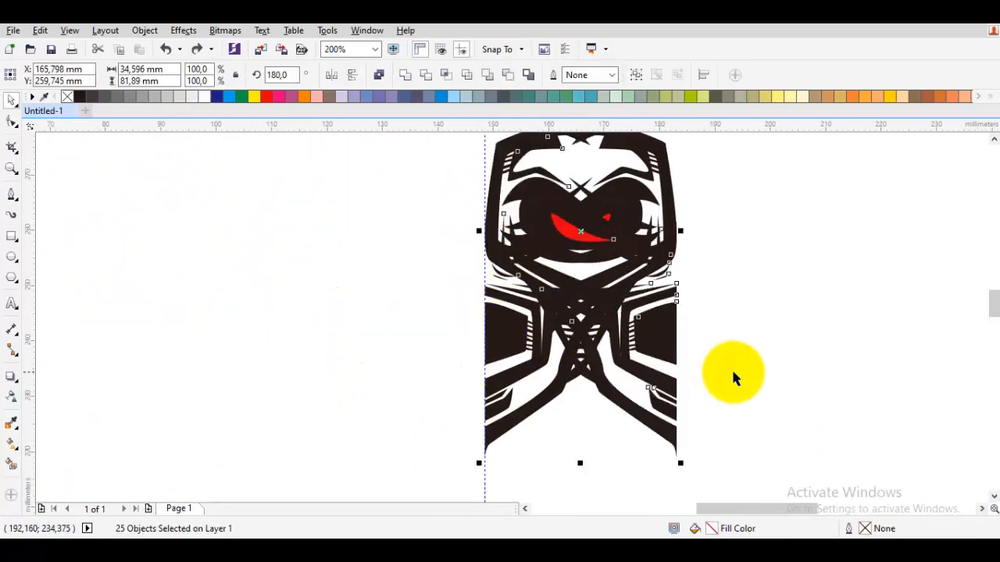
left_click(743, 370)
Draw a thin angled shadow about 5.6 mm wide and 8.1 mm tall in the white area beside the muzzle and remove its outline.
scroll(562, 344, "up", 2)
key("F5")
left_click_drag(564, 331, 577, 275)
left_click(569, 248)
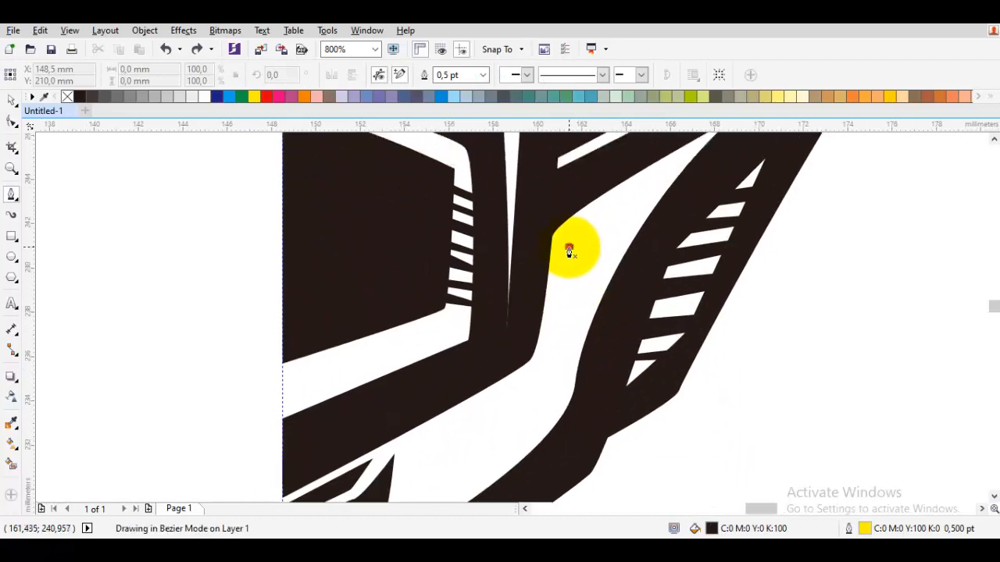
left_click(551, 353)
left_click(445, 427)
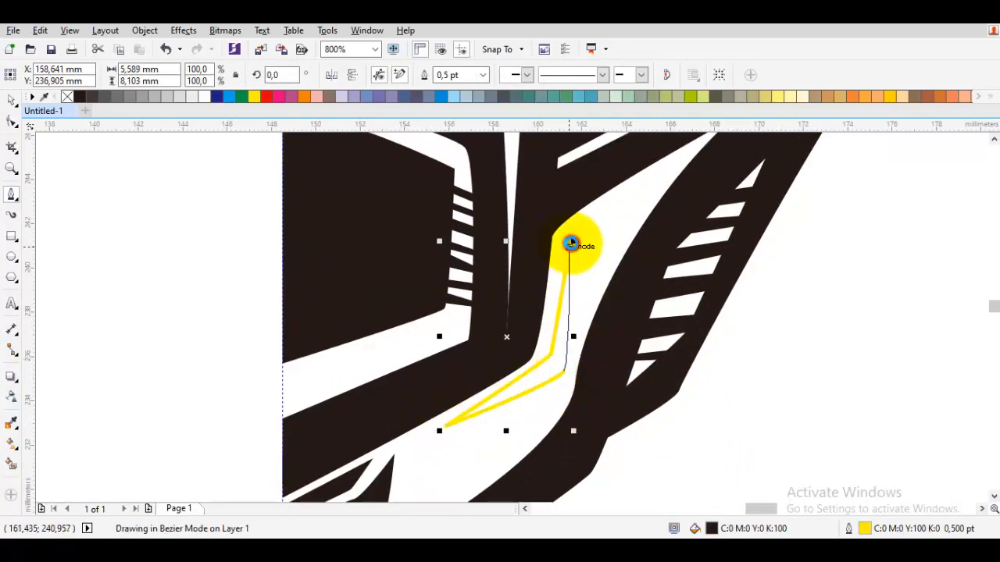
left_click(570, 246)
right_click(67, 98)
scroll(195, 246, "down", 1)
left_click_drag(230, 282, 233, 321)
key("Escape")
Start a rounded zigzag hatch about 2.1 mm wide and 1 mm tall near the upper tip of the white cheek area.
scroll(427, 243, "up", 1)
left_click_drag(426, 243, 410, 317)
scroll(409, 317, "down", 2)
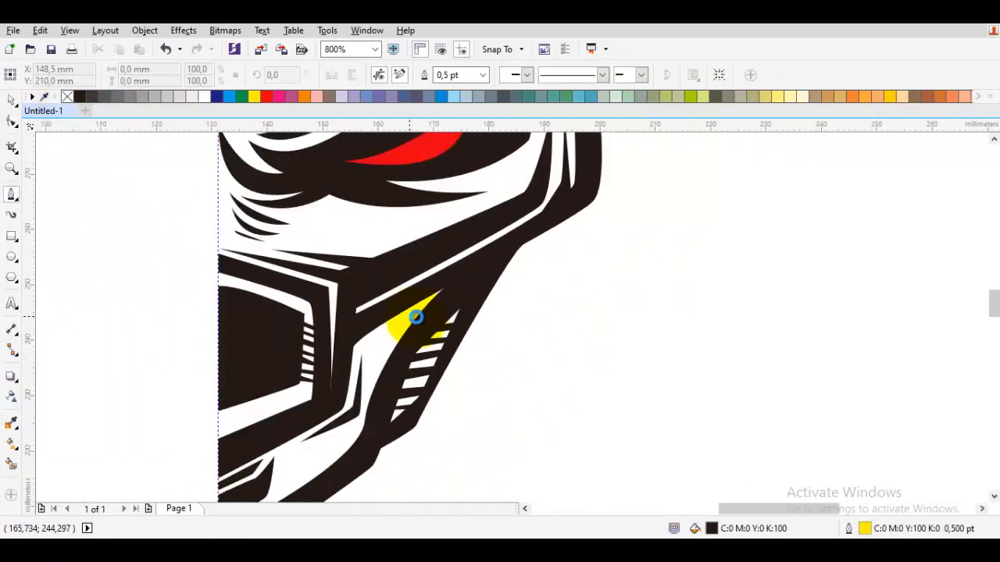
scroll(416, 317, "up", 2)
left_click_drag(350, 278, 394, 253)
left_click_drag(317, 301, 426, 366)
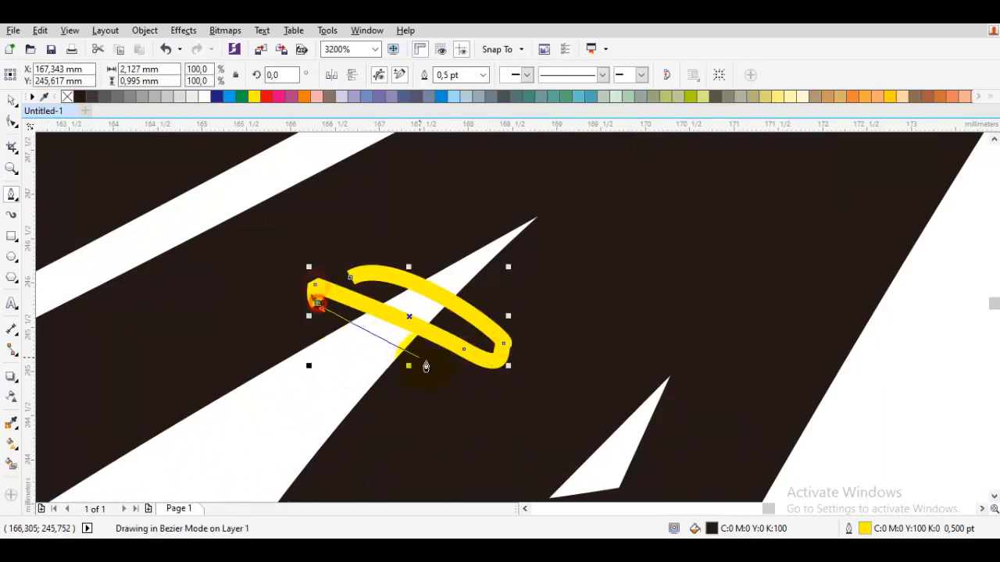
Continue the cheek hatch strokes down the white area until the shape is about 4.1 mm wide and 3.4 mm tall.
left_click(385, 441)
left_click(207, 344)
left_click_drag(250, 369, 273, 310)
left_click(399, 395)
left_click(376, 411)
left_click(196, 302)
left_click(181, 321)
left_click(385, 444)
left_click_drag(386, 455, 434, 361)
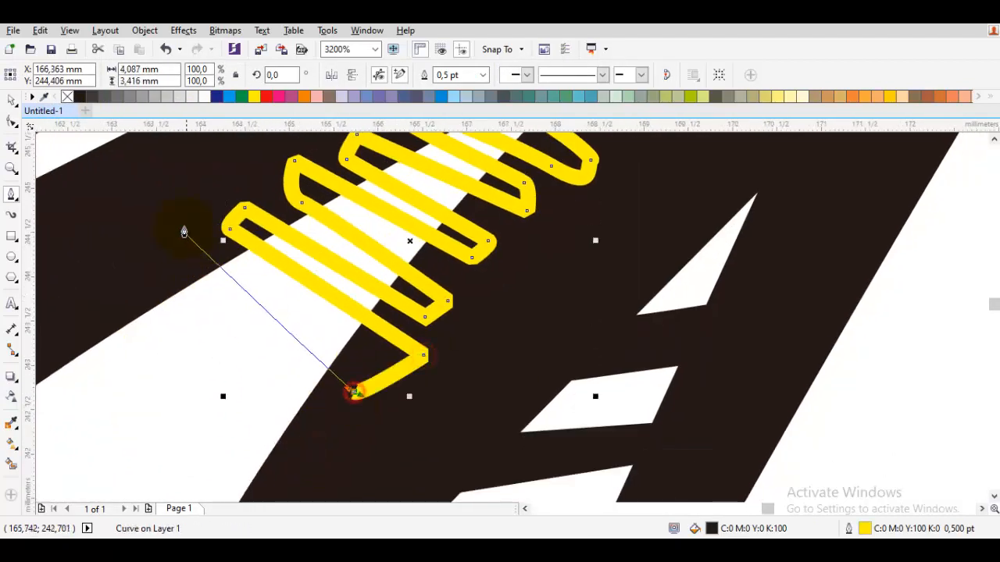
Extend the cheek hatch with more diagonal strokes to about 5.3 mm wide and 4.4 mm tall.
left_click(185, 225)
left_click(174, 268)
left_click(346, 447)
left_click(335, 459)
left_click(140, 280)
left_click_drag(141, 280, 269, 230)
left_click(247, 243)
left_click(439, 430)
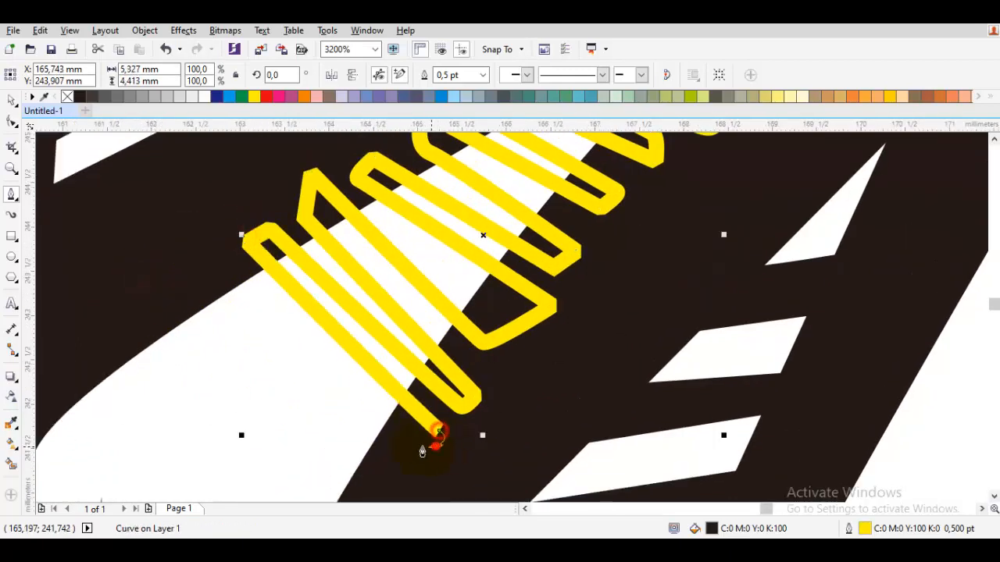
Add the lowest strokes of the cheek hatch, about 6.7 mm wide and 5 mm tall overall, and close the shape.
left_click(436, 446)
left_click(203, 257)
left_click(181, 268)
left_click(409, 460)
left_click(373, 470)
left_click(126, 279)
scroll(238, 436, "down", 1)
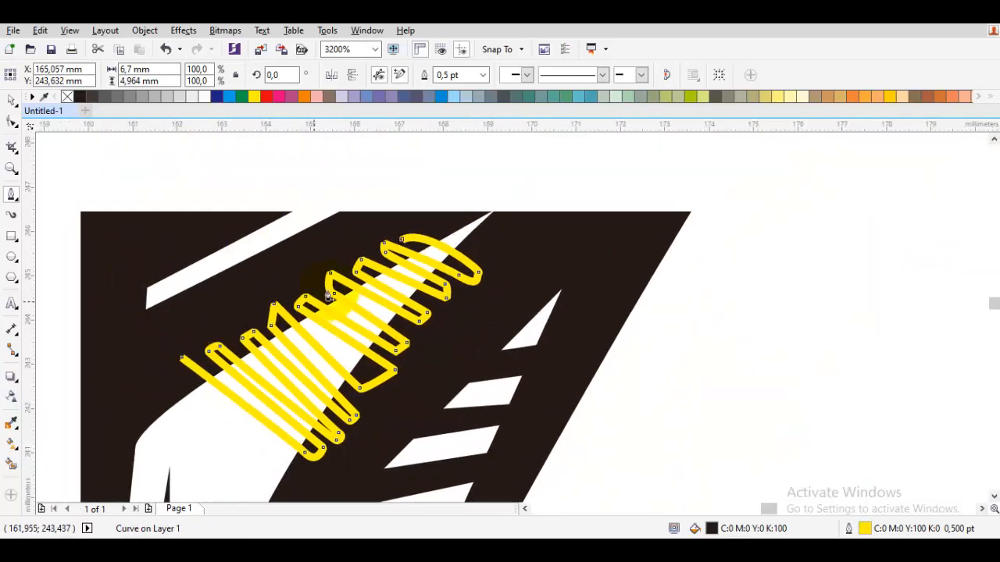
left_click_drag(402, 239, 366, 228)
Remove the cheek hatch's outline and clear the selection.
right_click(68, 97)
key("Escape")
scroll(349, 256, "down", 1)
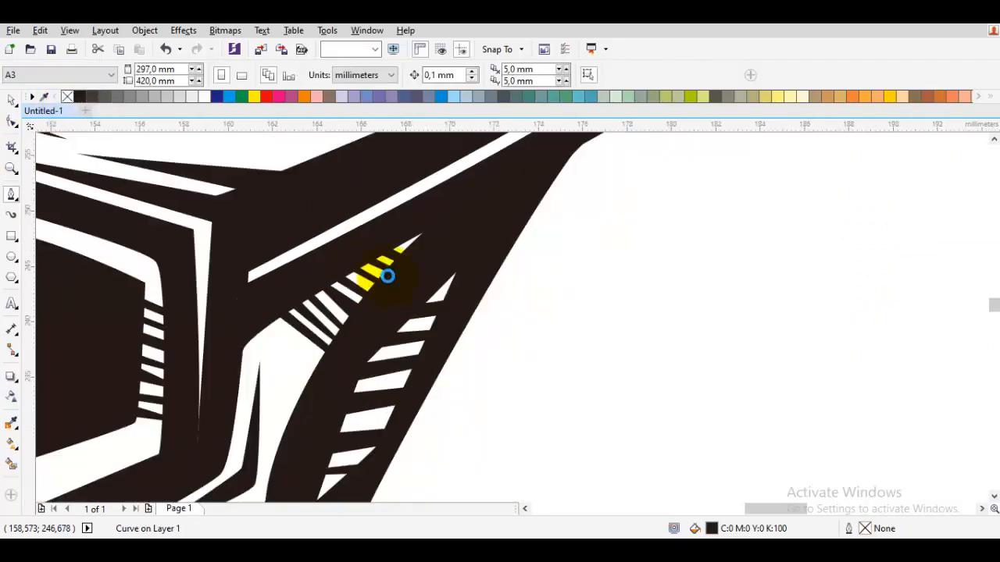
scroll(388, 276, "down", 2)
Draw a thin angled brow crease about 15.5 mm wide and 6.1 mm tall, running from the centre guideline above the eye.
left_click_drag(517, 140, 536, 346)
scroll(422, 275, "up", 1)
left_click_drag(369, 359, 487, 392)
scroll(422, 280, "up", 1)
left_click(487, 397)
left_click_drag(757, 286, 418, 387)
left_click(425, 344)
scroll(414, 329, "up", 1)
left_click(412, 334)
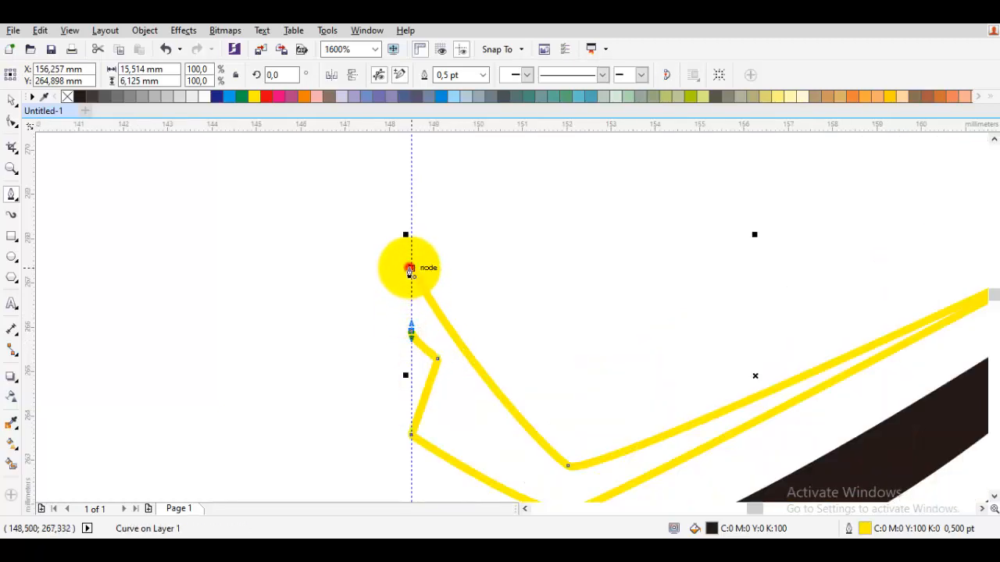
left_click(410, 268)
Remove the brow crease's outline and clear the selection.
scroll(410, 269, "down", 1)
key("space")
left_click(297, 227)
scroll(381, 287, "down", 1)
Draw curved zigzag hatch strokes about 8.1 mm wide and 4.7 mm tall across the white band above the eye.
scroll(447, 328, "up", 1)
key("space")
scroll(446, 344, "up", 1)
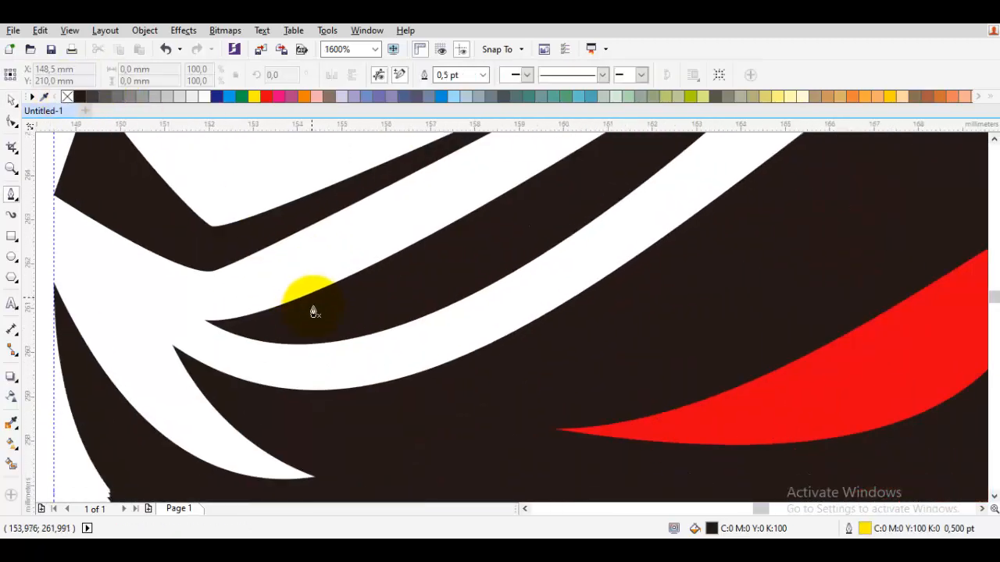
left_click(361, 440)
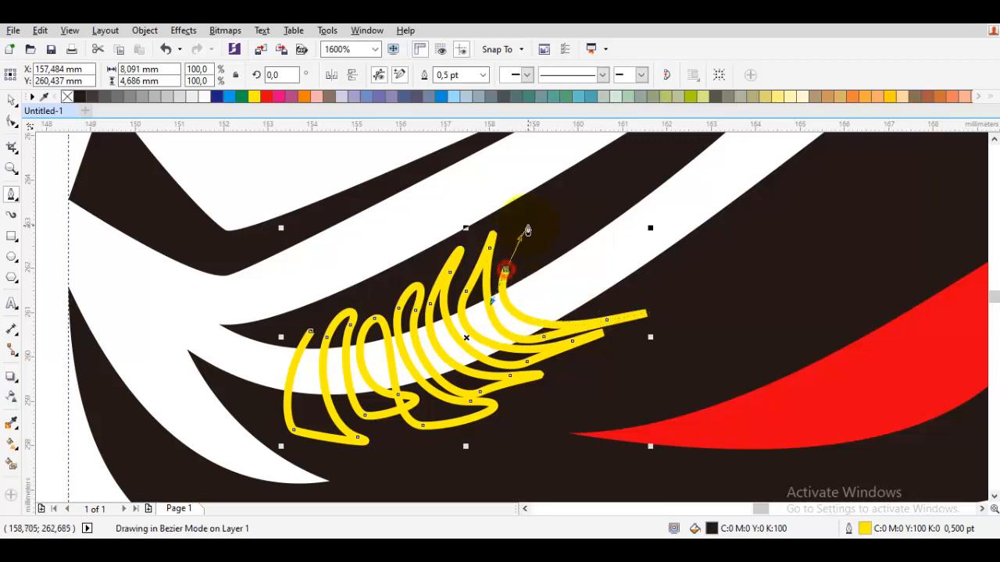
Continue the curved hatch strokes up the white band above the eye to about 13.1 mm wide and 7.5 mm tall.
left_click_drag(527, 223, 524, 286)
left_click_drag(654, 240, 571, 304)
key("ctrl+z")
left_click_drag(534, 251, 522, 304)
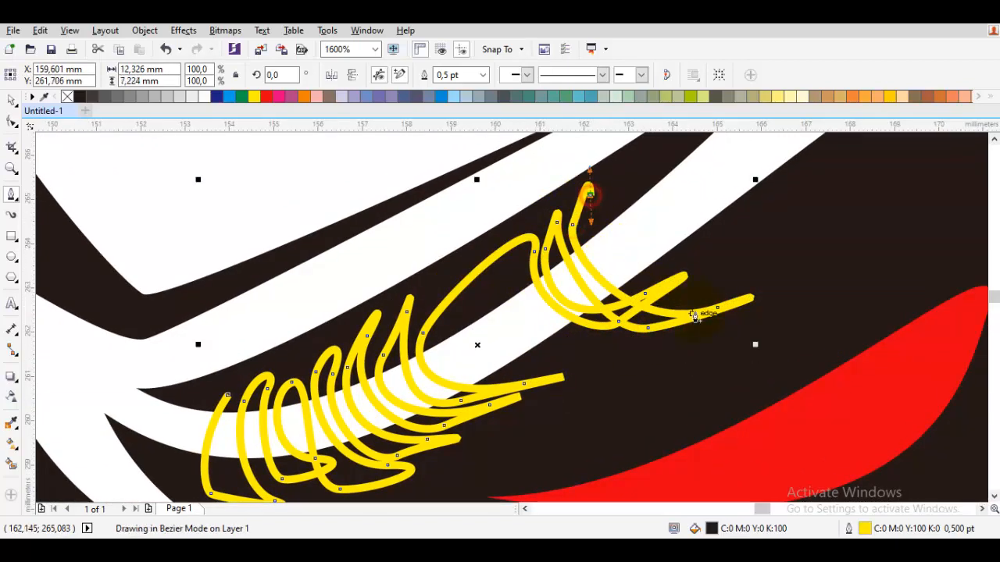
left_click_drag(607, 202, 606, 231)
left_click_drag(605, 231, 614, 214)
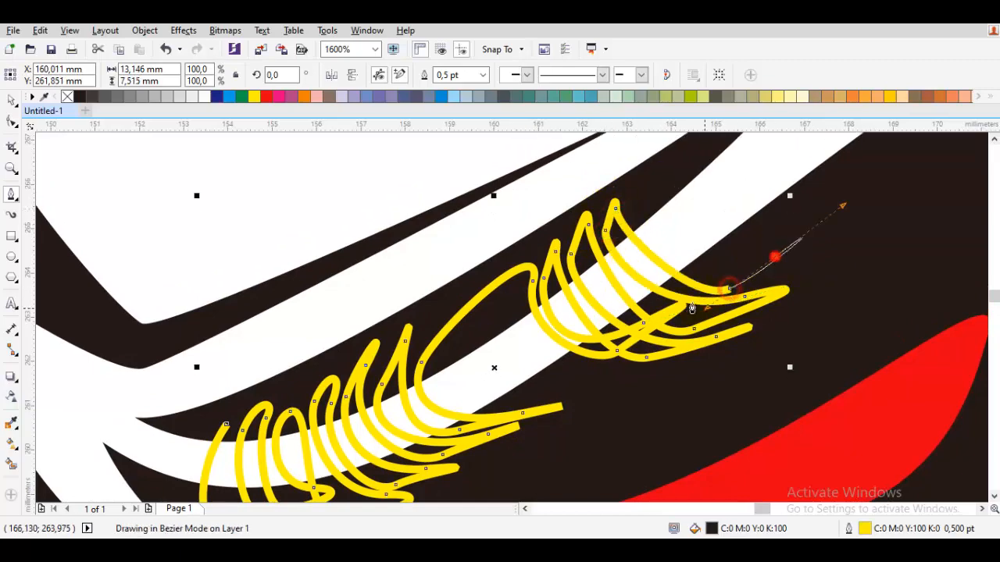
Add the last curved stroke and close the eye-band hatch about 13.6 mm wide and 7.6 mm tall.
left_click_drag(692, 308, 691, 311)
left_click_drag(635, 199, 643, 186)
left_click(228, 425)
Remove the eye-band hatch's outline and clear the selection.
right_click(67, 97)
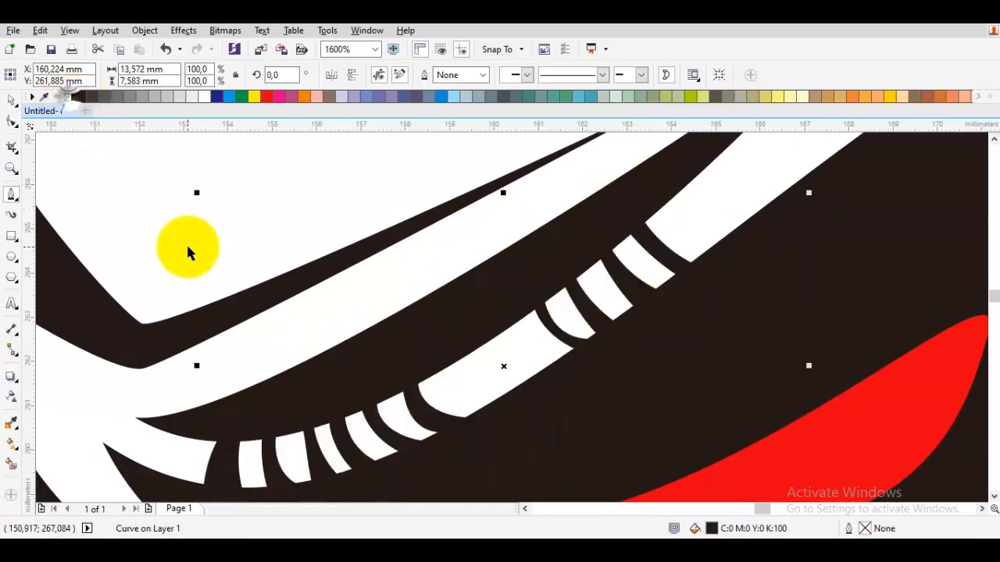
key("space")
left_click(210, 252)
scroll(214, 252, "down", 4)
left_click(454, 289)
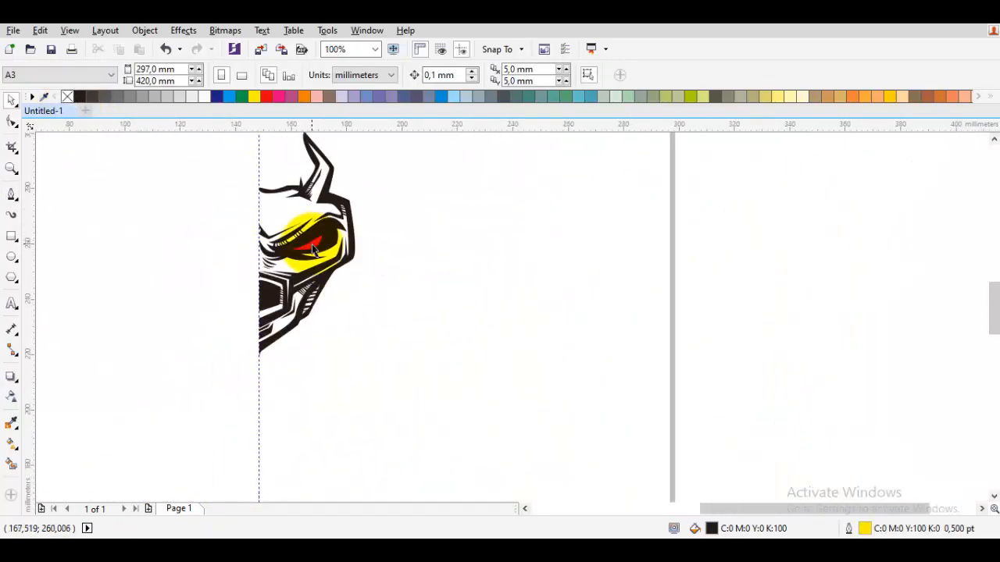
Draw a curved crescent about 3.7 mm wide and 3.9 mm tall in the black eye socket, beside the outer end of the red eye.
scroll(311, 245, "up", 3)
left_click_drag(311, 245, 365, 242)
scroll(364, 242, "down", 3)
left_click(496, 317)
scroll(360, 241, "up", 3)
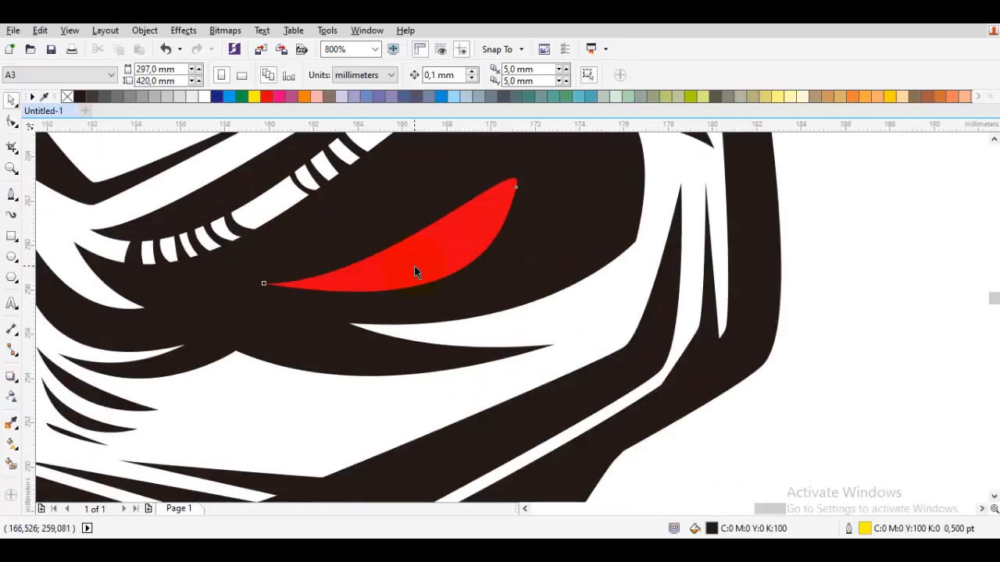
left_click_drag(415, 269, 386, 276)
scroll(447, 238, "down", 3)
scroll(453, 235, "up", 3)
left_click(479, 209)
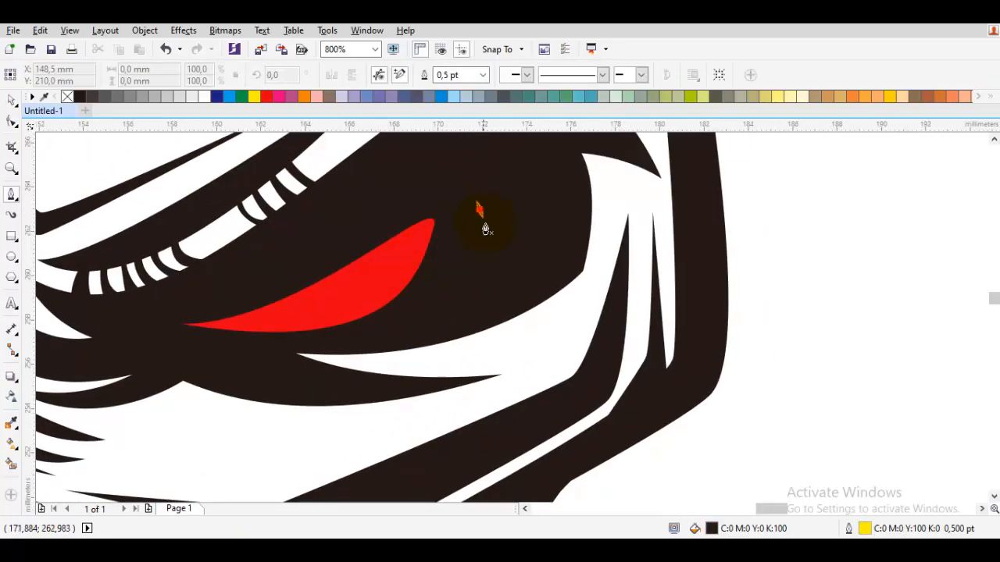
left_click(520, 250)
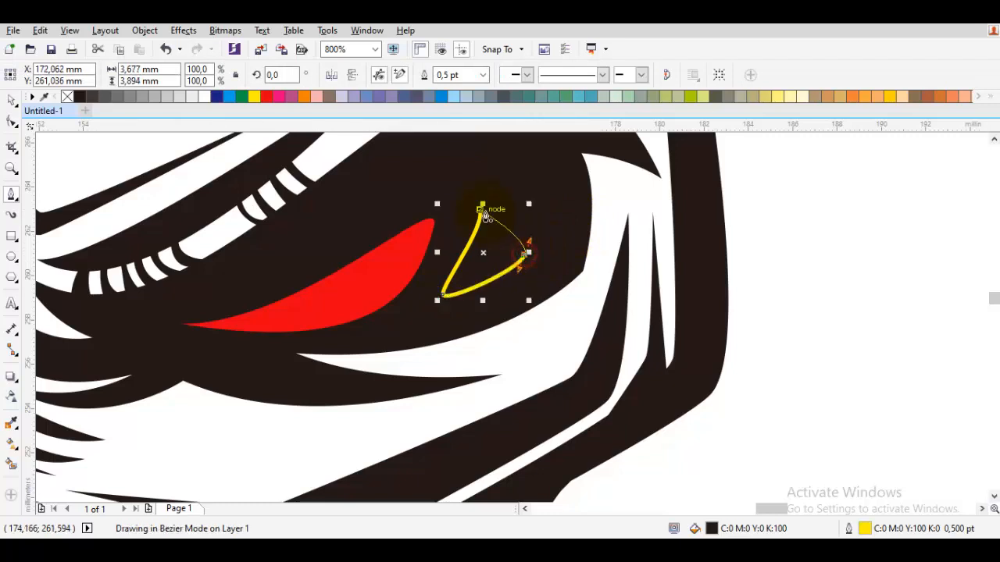
Refine the crescent's curves and weld it to the red eye shape.
key("F10")
scroll(450, 275, "up", 2)
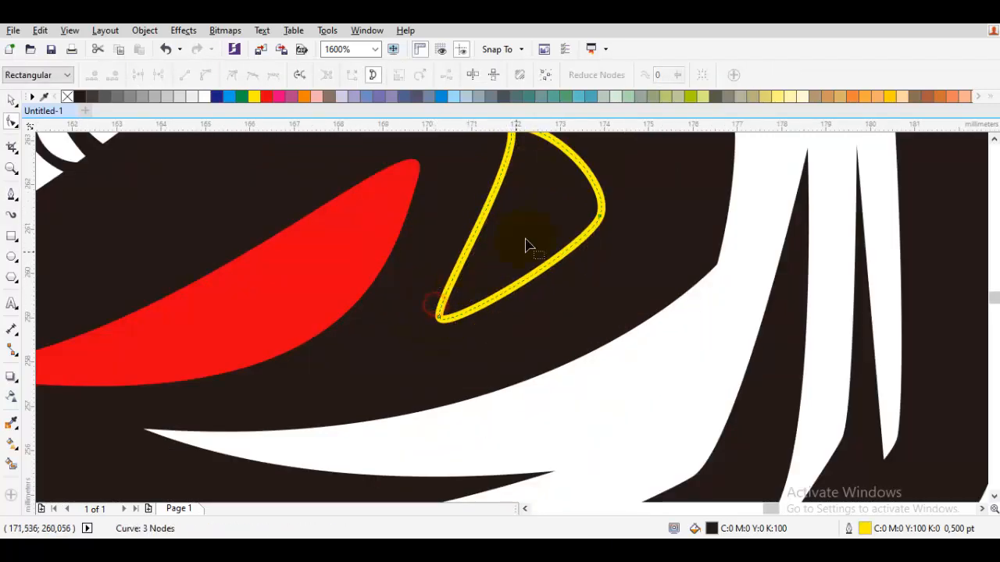
left_click_drag(526, 239, 503, 329)
left_click(352, 358, "shift")
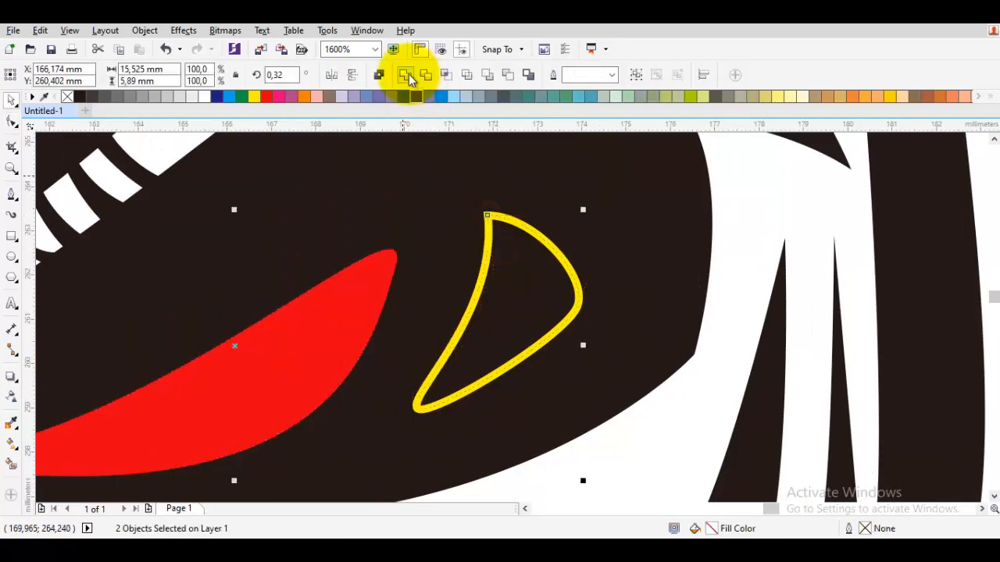
left_click(409, 71)
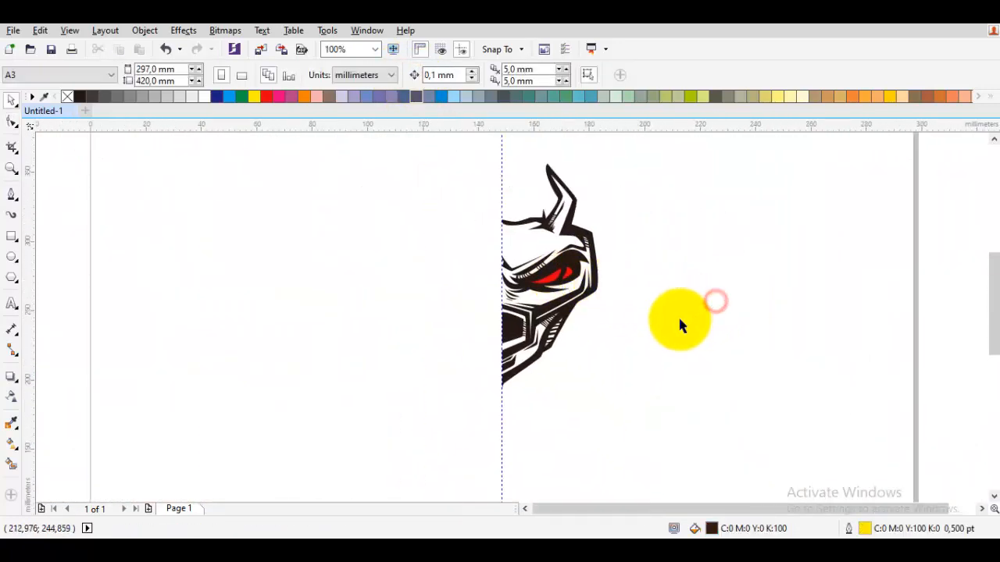
Try a horizontally mirrored copy of the whole half-face, placed against the centre guideline to form a full face.
scroll(680, 319, "down", 1)
left_click_drag(695, 383, 541, 203)
scroll(596, 293, "up", 1)
left_click_drag(686, 301, 604, 313)
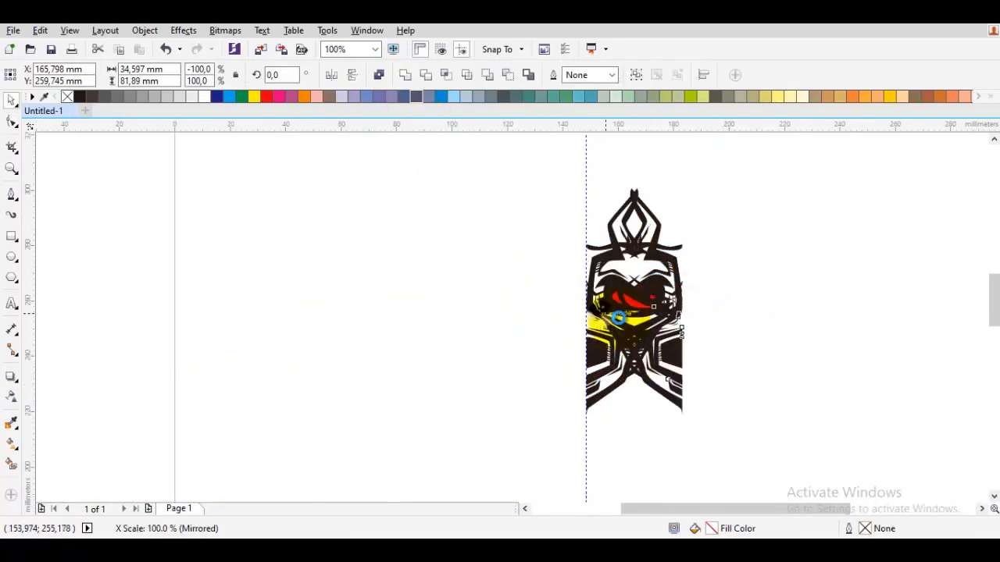
left_click_drag(669, 347, 504, 367)
scroll(539, 363, "up", 2)
left_click_drag(480, 317, 710, 312)
scroll(711, 312, "down", 2)
left_click(748, 235)
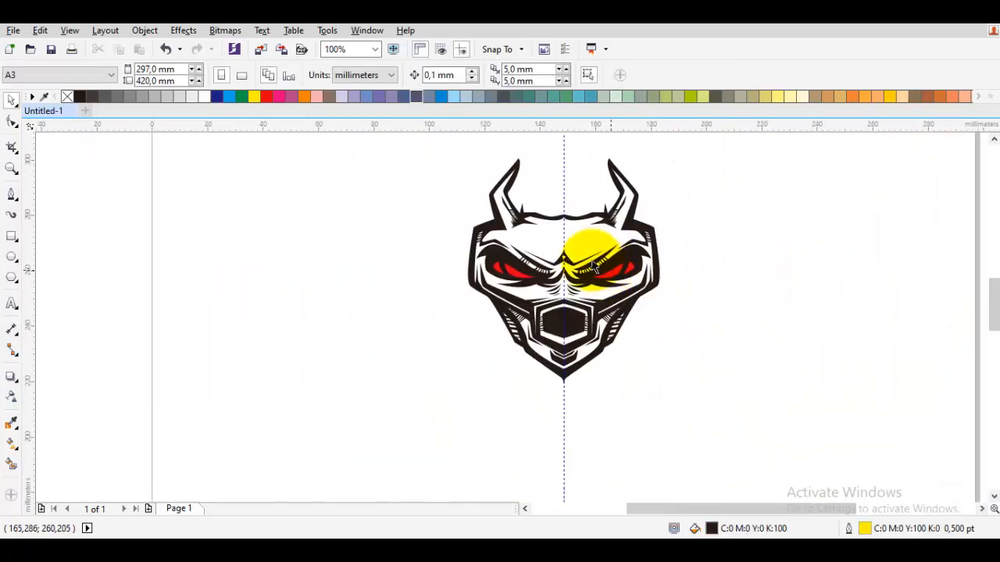
Check the mirrored face around the eyes and jaw, and undo the mirrored copy.
scroll(587, 264, "up", 1)
left_click_drag(590, 221, 601, 336)
left_click_drag(439, 490, 484, 289)
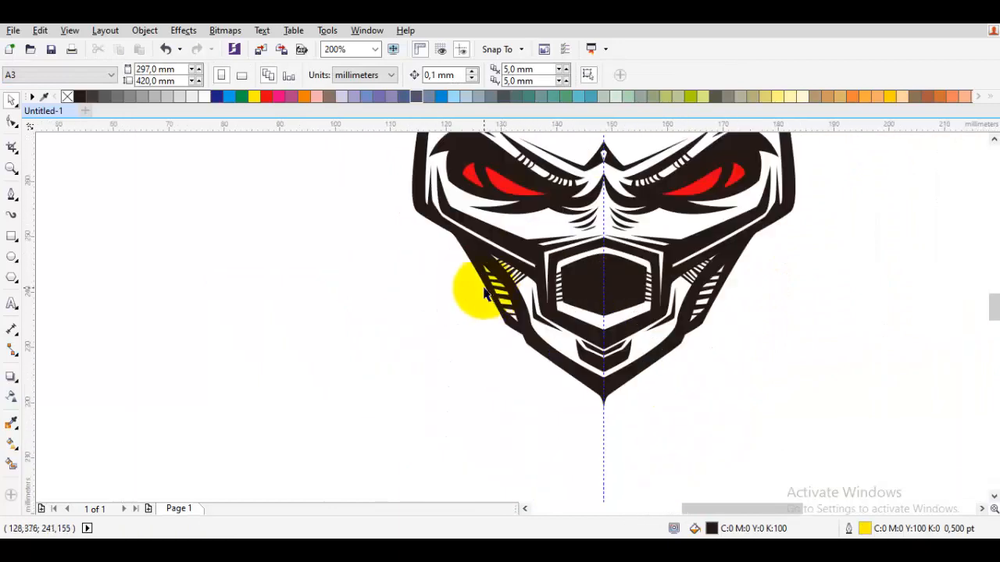
key("ctrl+z")
key("ctrl+z")
key("ctrl+z")
Draw the first edge of an outer jaw guard, curving from below the cheek down toward the chin.
key("space")
scroll(724, 287, "up", 1)
left_click_drag(736, 229, 719, 248)
left_click_drag(722, 350, 731, 291)
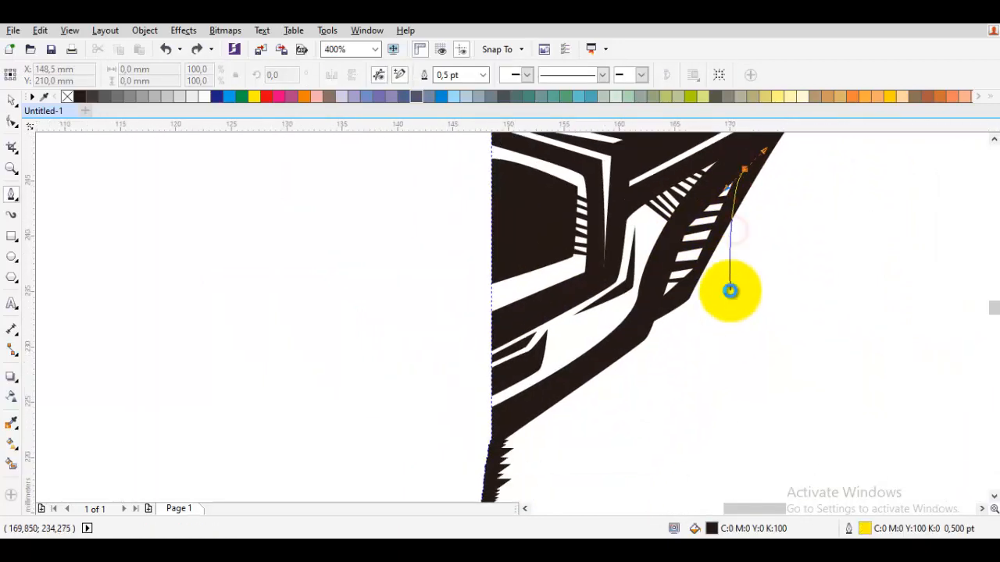
key("ctrl+z")
left_click_drag(781, 175, 635, 348)
left_click_drag(632, 289, 556, 336)
left_click_drag(611, 410, 616, 309)
left_click_drag(489, 438, 581, 368)
mouse_move(589, 404)
left_mouse_down()
mouse_move(605, 398)
mouse_move(575, 397)
left_mouse_up()
scroll(605, 397, "down", 1)
scroll(609, 388, "up", 1)
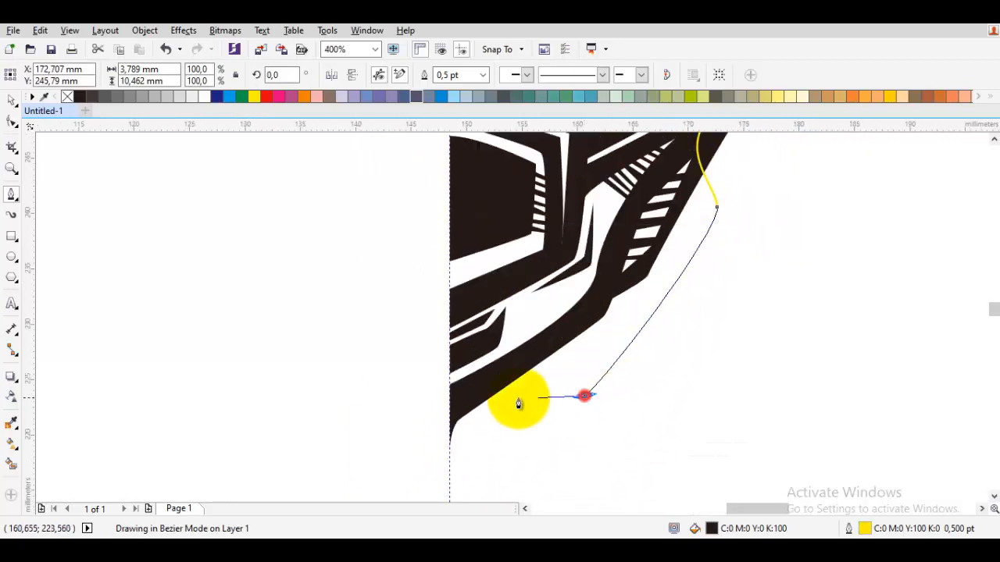
Continue the jaw-guard outline around its pointed lower tip and back up to the cheek, about 27.9 mm wide and 32.9 mm tall.
left_click(517, 397)
left_click_drag(636, 446, 668, 425)
key("ctrl+z")
left_click(509, 398)
scroll(696, 415, "down", 1)
scroll(754, 318, "up", 1)
left_click_drag(758, 302, 768, 269)
left_click(721, 167)
scroll(702, 186, "up", 1)
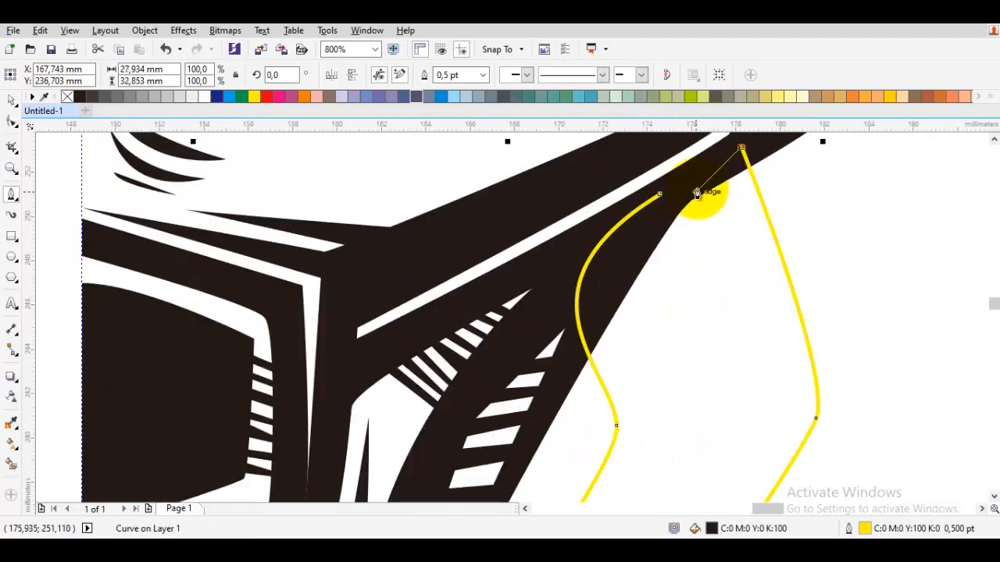
Trace the jaw guard's inner edge down, around the lower bend and back up, closing the outline as a hollow black band.
left_click_drag(708, 188, 707, 197)
left_click(704, 192)
left_click_drag(754, 367, 763, 232)
left_click_drag(799, 279, 797, 306)
left_click_drag(699, 393, 848, 232)
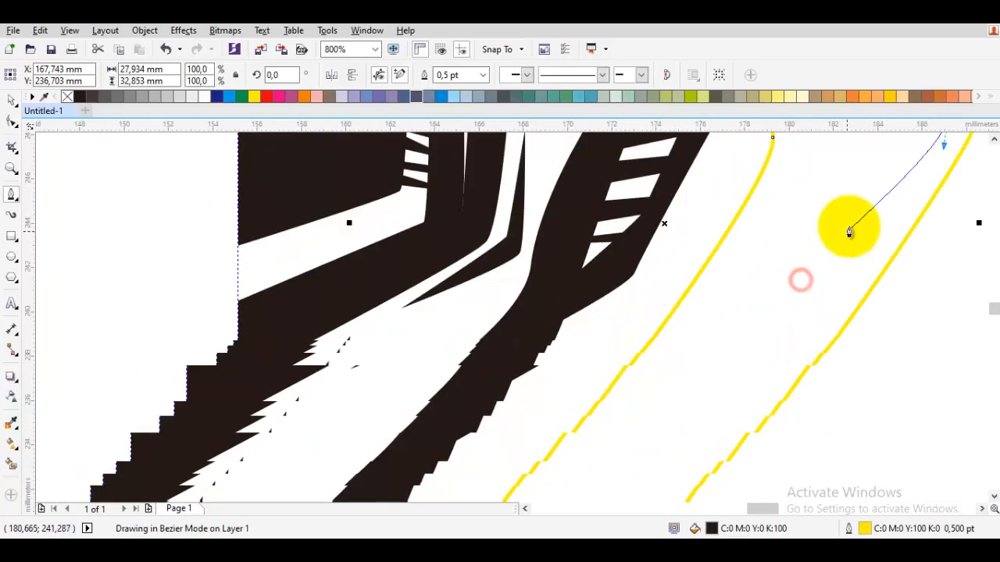
left_click_drag(688, 461, 841, 172)
left_click(762, 281)
left_click_drag(762, 281, 743, 283)
left_click(616, 254)
left_click_drag(677, 243, 690, 238)
left_click_drag(741, 216, 569, 441)
scroll(737, 227, "down", 1)
left_click_drag(688, 253, 692, 230)
left_click(682, 155)
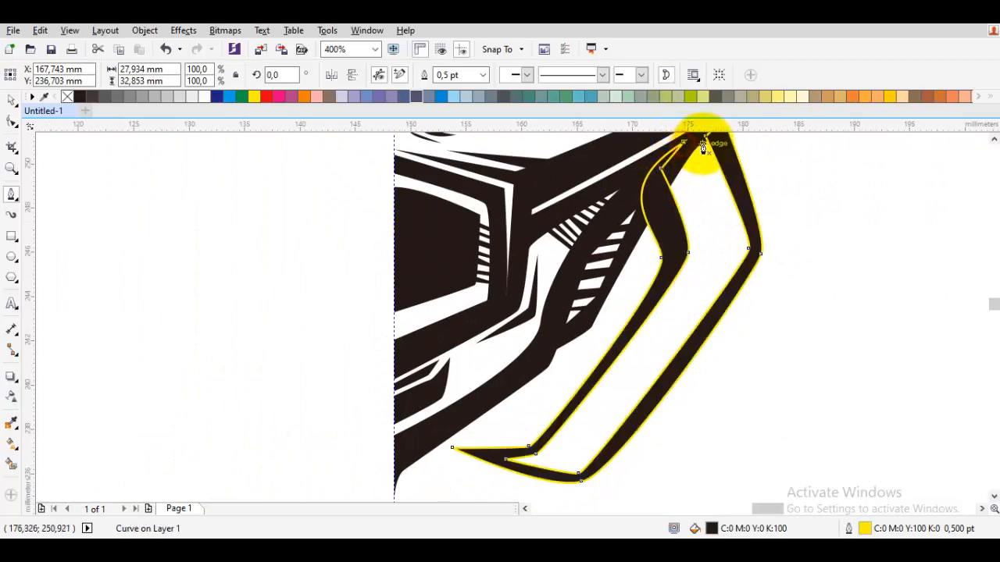
scroll(737, 206, "up", 1)
left_click_drag(735, 206, 739, 263)
left_click(758, 369)
left_click(701, 267)
left_click_drag(704, 360, 712, 222)
left_click(737, 232)
left_click_drag(707, 186, 693, 293)
key("ctrl+z")
key("ctrl+z")
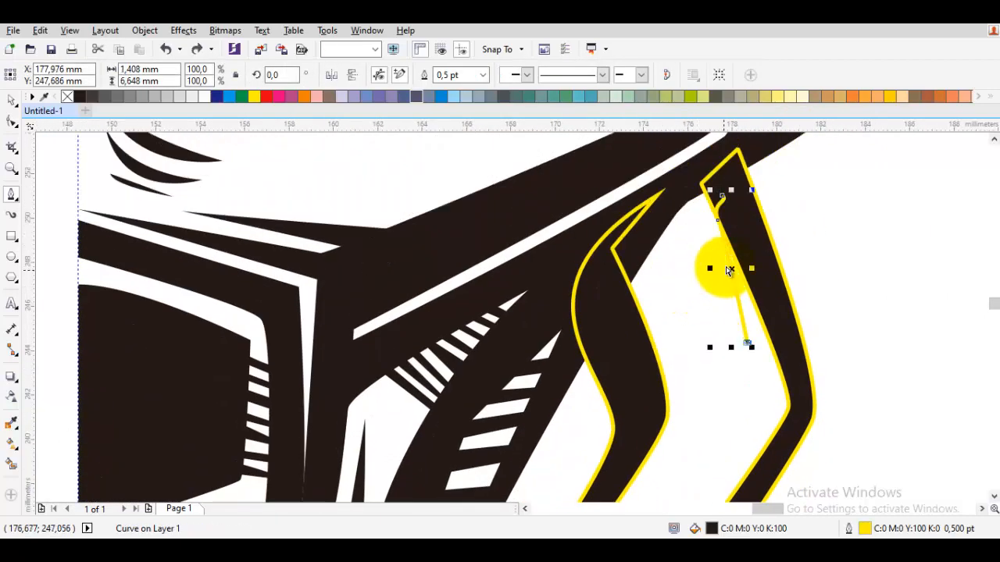
key("ctrl+z")
key("ctrl+z")
Draw a closed black patch with a pointed spur, about 5.5 mm wide and 6.9 mm tall, joining the jaw guard's upper end to the cheek.
scroll(695, 200, "up", 1)
key("space")
left_click(670, 210)
key("F10")
left_click(740, 206)
key("space")
left_click_drag(527, 469, 530, 455)
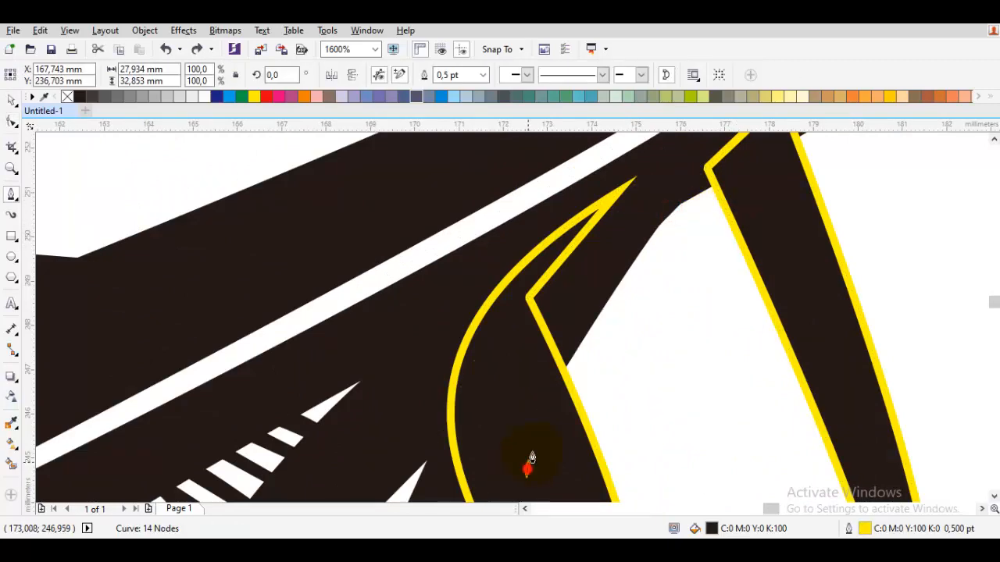
left_click(562, 404)
left_click(662, 403)
left_click_drag(646, 313, 655, 283)
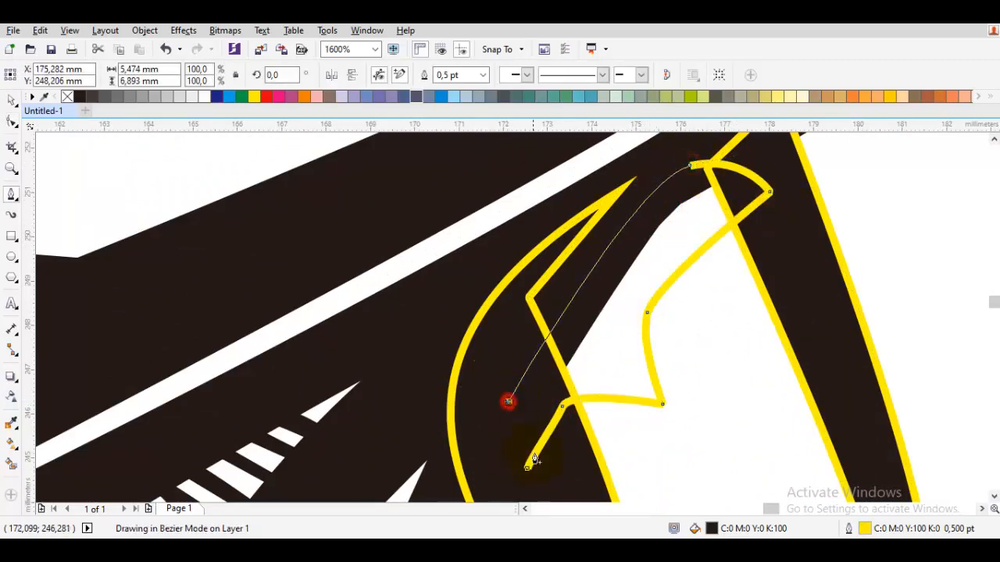
left_click(529, 469)
Remove the outlines from all the artwork and clear the selection.
scroll(572, 445, "down", 3)
key("space")
key("ctrl+a")
right_click(68, 97)
left_click(141, 161)
Move the jaw guard's pointed lower tip down and inward, toward the centre guideline.
scroll(406, 265, "down", 1)
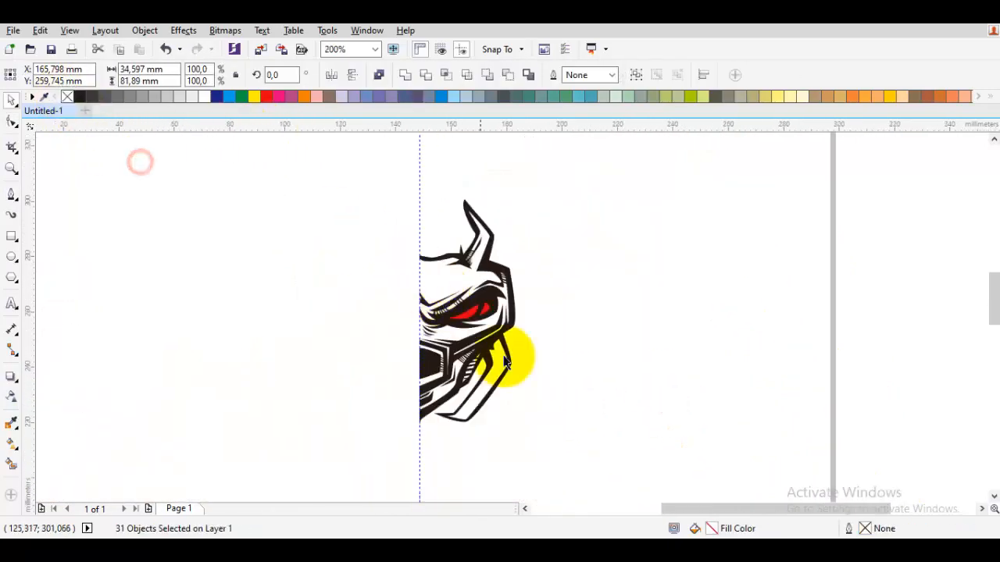
scroll(476, 415, "up", 2)
scroll(432, 434, "up", 1)
key("F10")
left_click(312, 413)
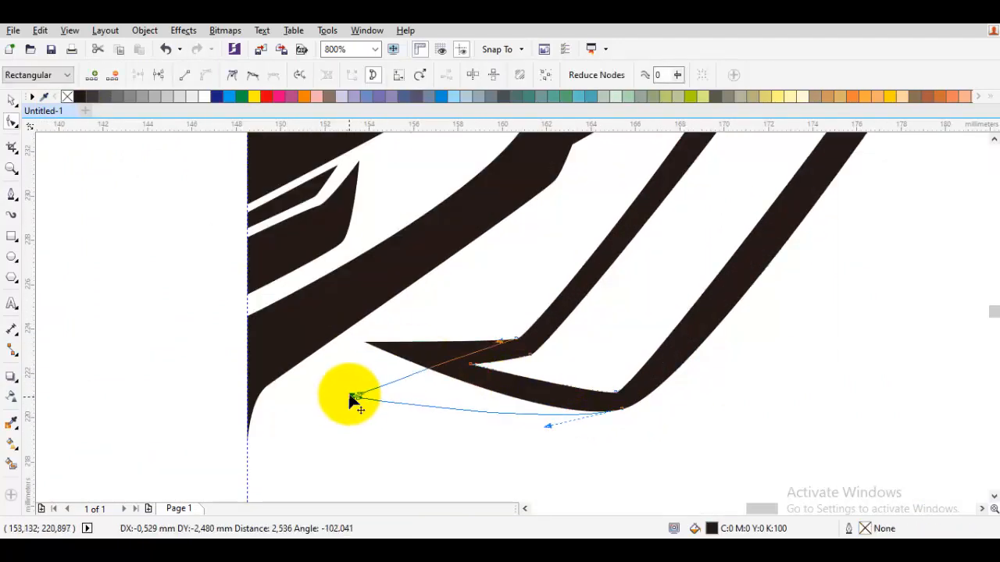
left_click_drag(349, 397, 352, 390)
Reshape the inner notch and lower bends of the jaw guard to follow the moved tip with smooth curves.
left_click_drag(471, 364, 443, 389)
left_click_drag(545, 364, 545, 364)
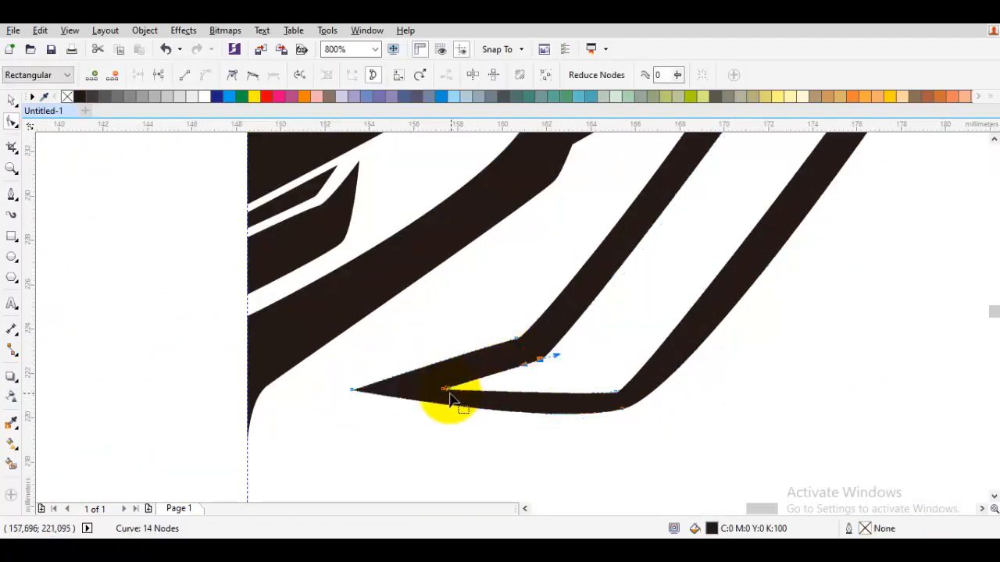
left_click_drag(611, 397, 614, 390)
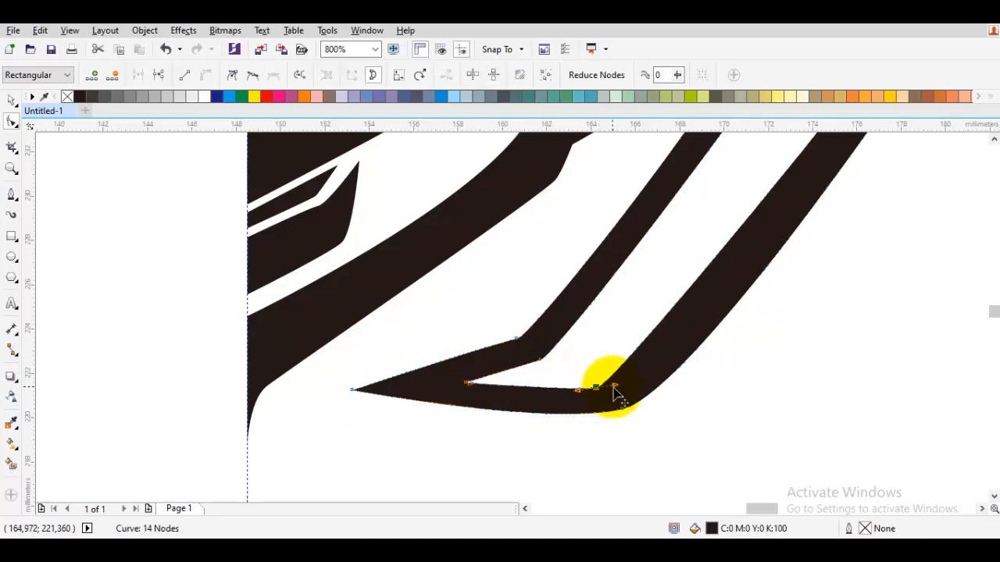
left_click_drag(558, 352, 540, 364)
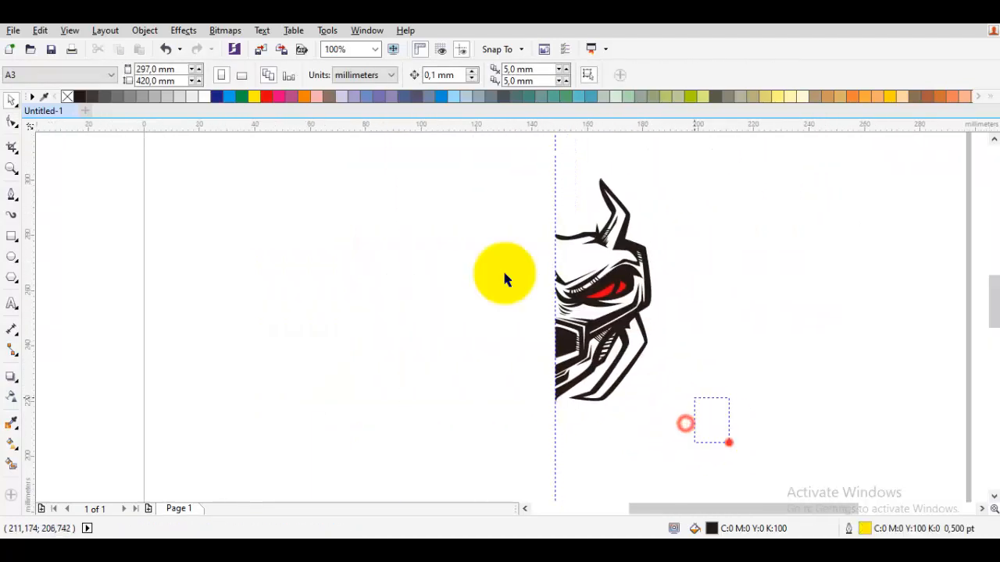
Mirror a copy of the half-face with its jaw guard horizontally and join it to the original at the centre guideline.
left_click_drag(505, 273, 442, 152)
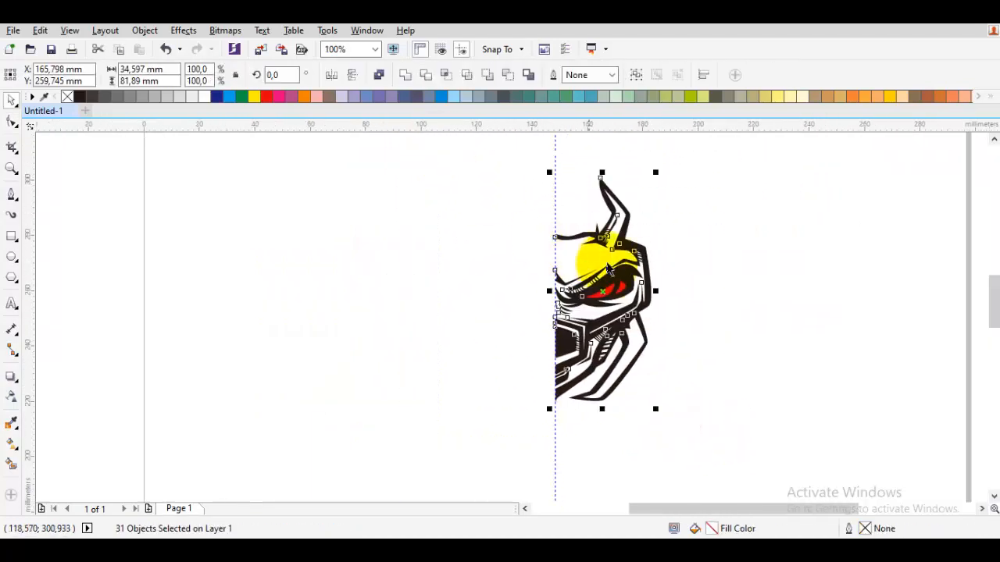
left_click_drag(658, 291, 600, 310)
right_click(600, 310)
left_click_drag(602, 311, 408, 329)
scroll(461, 320, "up", 1)
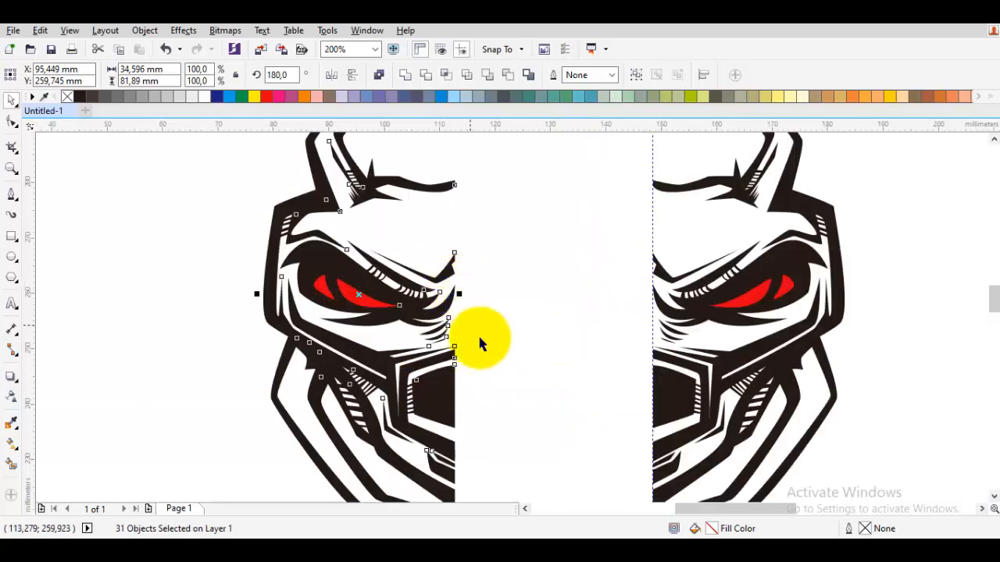
left_click_drag(413, 287, 611, 297)
left_click(840, 320)
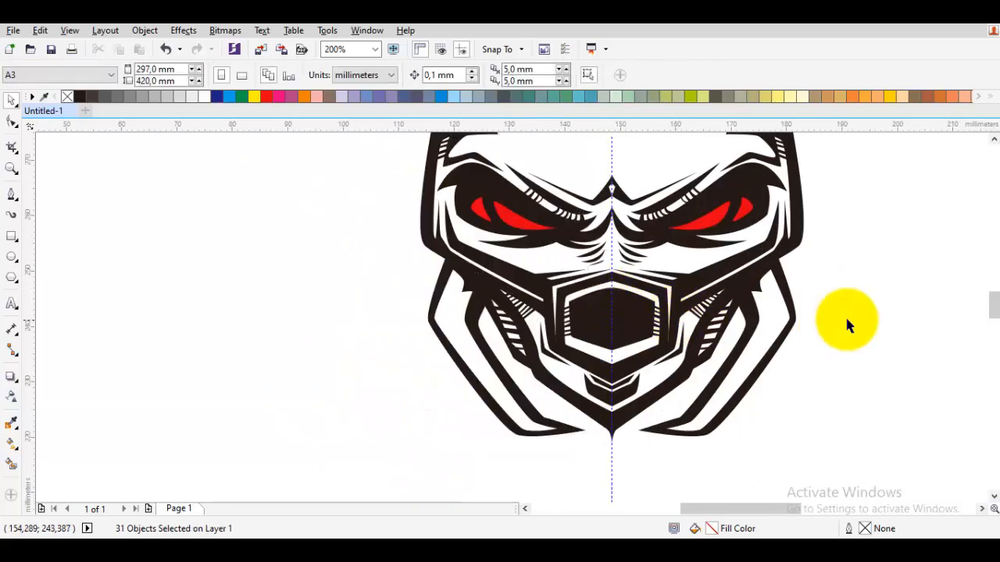
Check the full mirrored face with the jaw guards, and undo the mirrored half.
scroll(859, 316, "down", 1)
scroll(748, 344, "up", 1)
key("space")
scroll(443, 290, "up", 1)
scroll(516, 326, "down", 2)
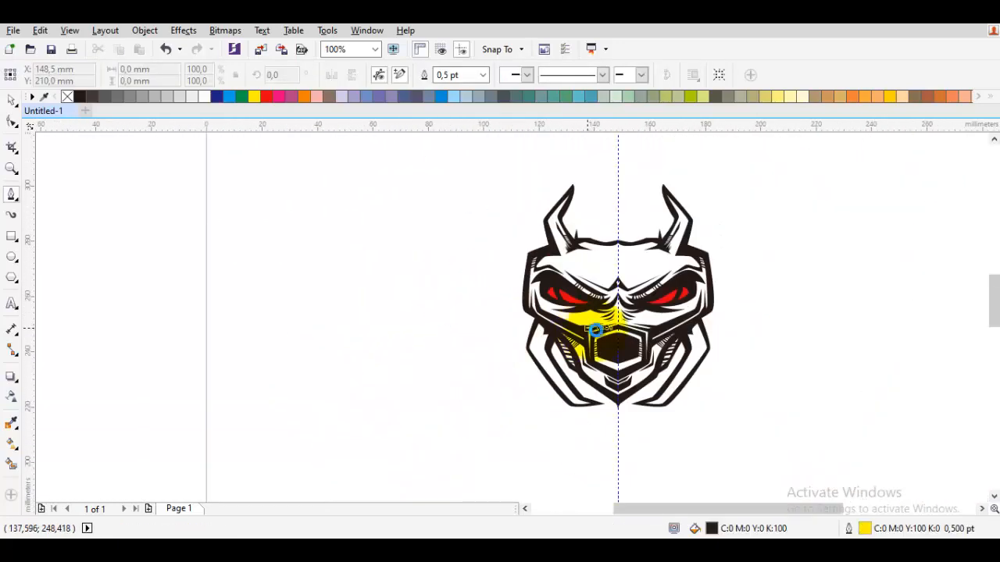
key("ctrl+z")
key("ctrl+z")
key("ctrl+z")
Extend the jaw guard's pointed lower tip closer to the centre guideline.
key("space")
scroll(655, 385, "up", 2)
double_click(684, 426)
left_click_drag(537, 399, 519, 438)
key("space")
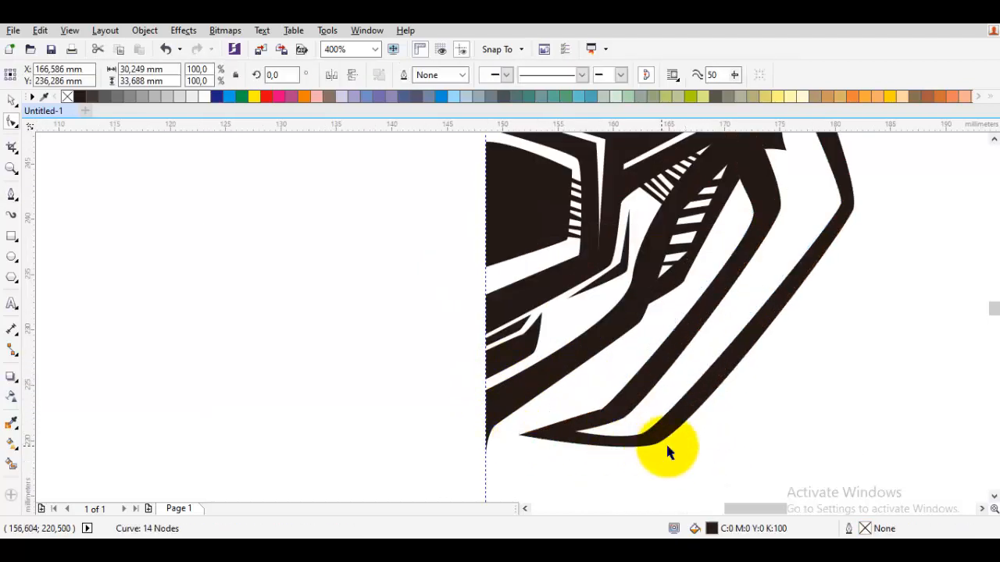
Smooth the curves around the jaw guard's inner lower bend and clear the selection.
left_click(664, 449)
scroll(644, 448, "up", 1)
double_click(647, 434)
scroll(653, 432, "up", 1)
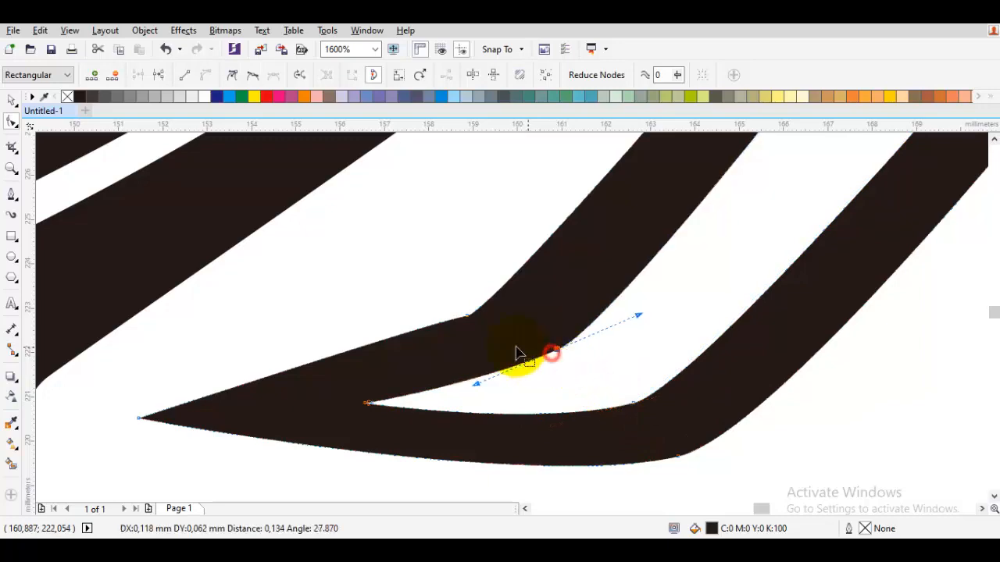
left_click_drag(557, 268, 559, 262)
key("space")
key("Escape")
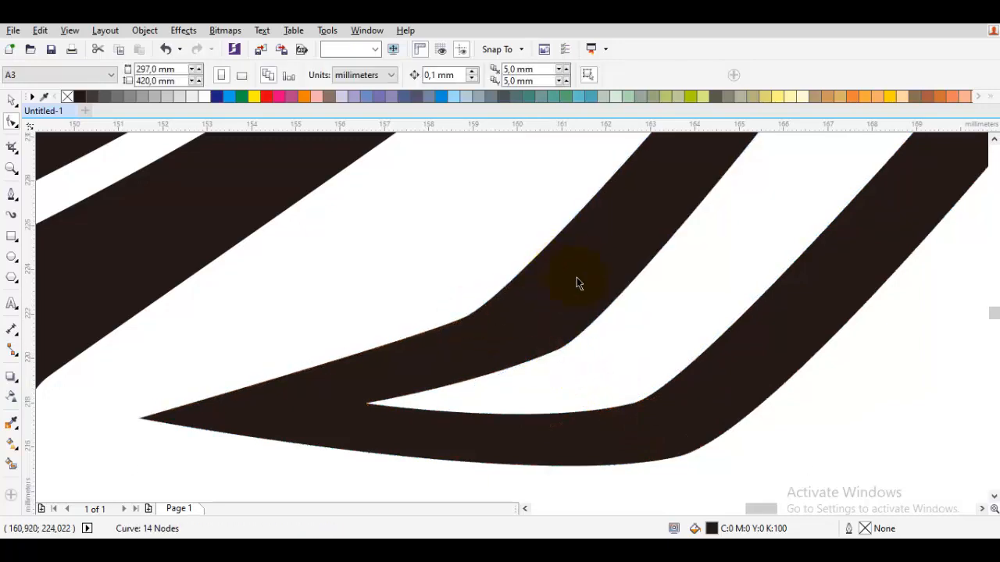
Draw a black curved spur without outline, about 5 mm wide and 3 mm tall, at the outer cheek corner above the jaw guard.
scroll(576, 278, "down", 3)
key("F5")
scroll(658, 304, "up", 2)
mouse_move(738, 312)
left_mouse_down()
mouse_move(689, 333)
mouse_move(658, 332)
left_mouse_up()
left_click(625, 271)
key("ctrl+z")
left_click(621, 280)
left_click(596, 313)
left_click_drag(705, 303, 670, 390)
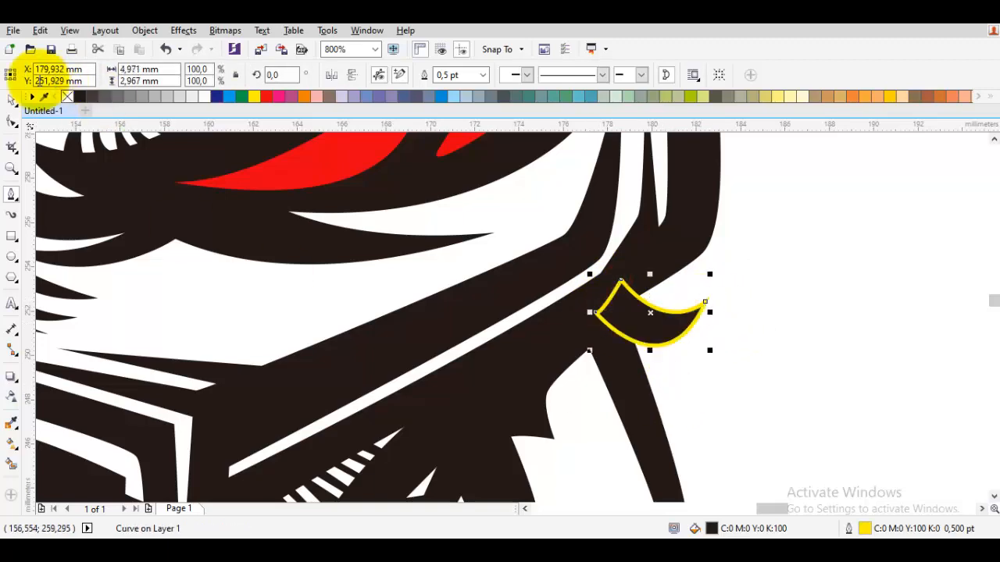
key("space")
left_click(745, 352)
Draw a black curved spur without outline, about 1.1 mm wide and 3.8 mm tall, in the gap between the hatched jaw and the guard.
scroll(672, 350, "down", 2)
key("space")
scroll(592, 393, "up", 2)
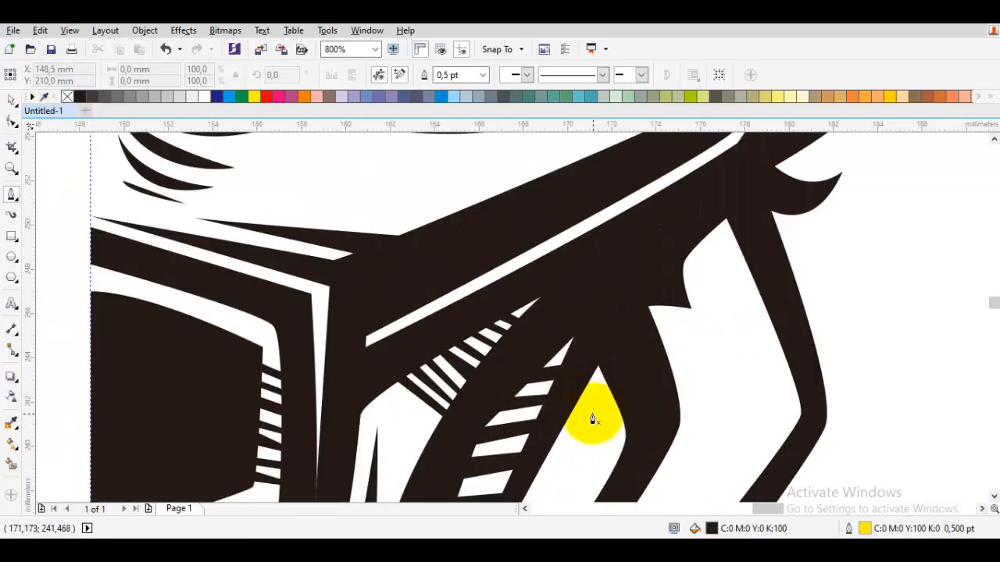
scroll(590, 414, "up", 1)
left_click_drag(586, 408, 613, 384)
left_click(593, 281)
left_click(625, 242)
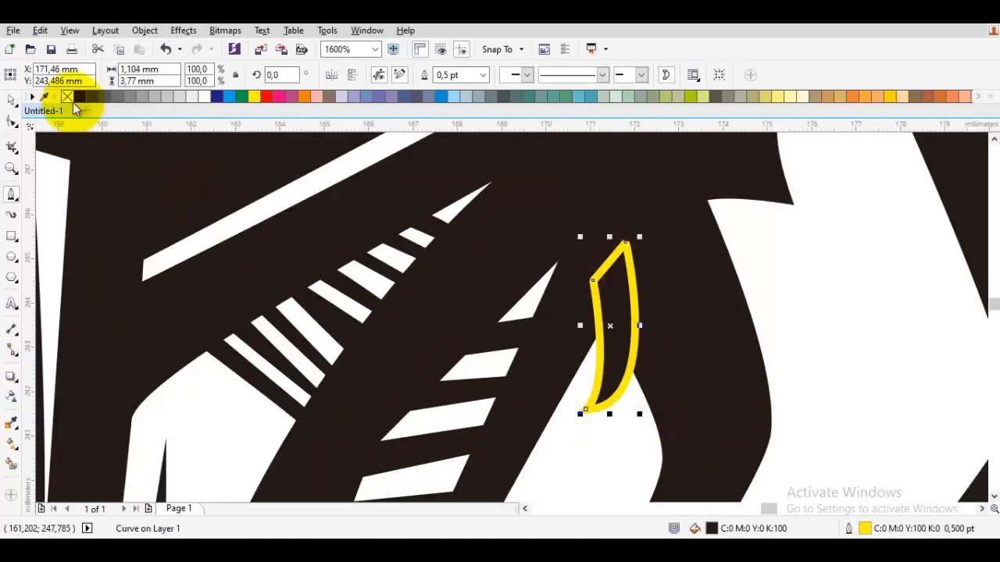
Draw a black curved spur, about 1.9 mm wide and 4 mm tall, in the gap beneath the outer cheek corner.
scroll(746, 376, "down", 4)
scroll(841, 346, "up", 3)
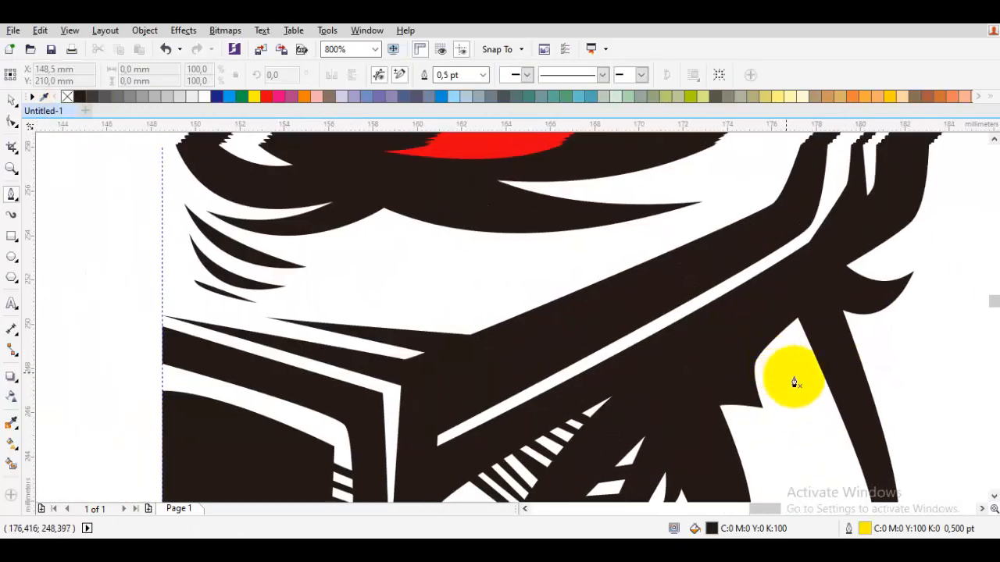
left_click(775, 323)
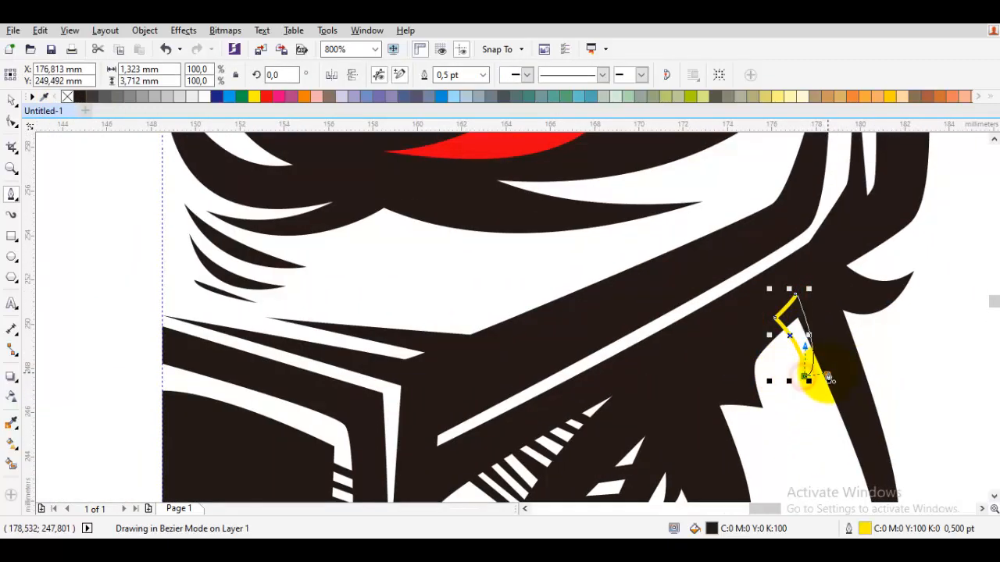
scroll(815, 370, "up", 1)
left_click_drag(828, 373, 789, 398)
key("F10")
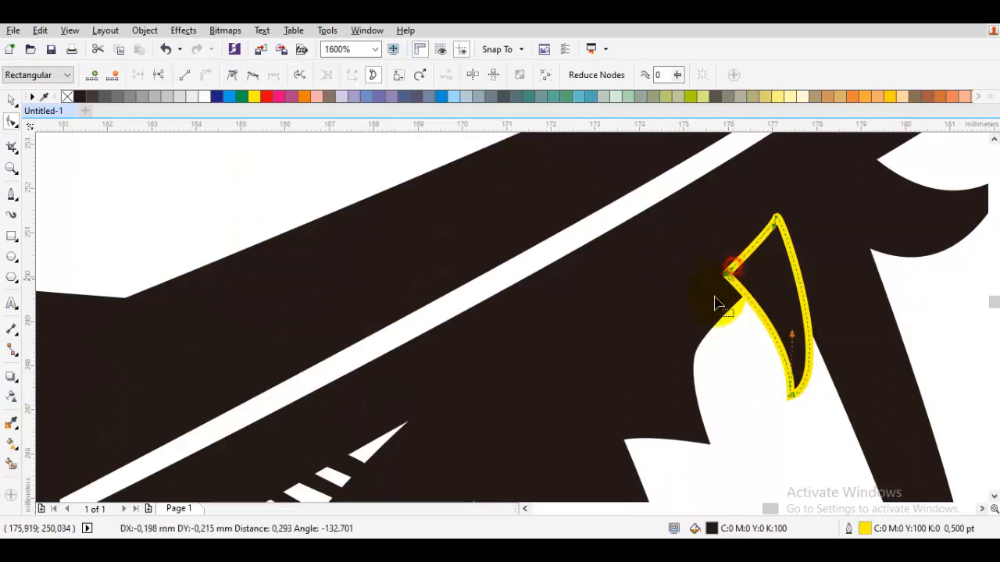
Delete the bend node of the notch edge beside the new spur, then remove the spur's outline and clear the selection.
left_click_drag(697, 354, 725, 343)
key("Delete")
key("space")
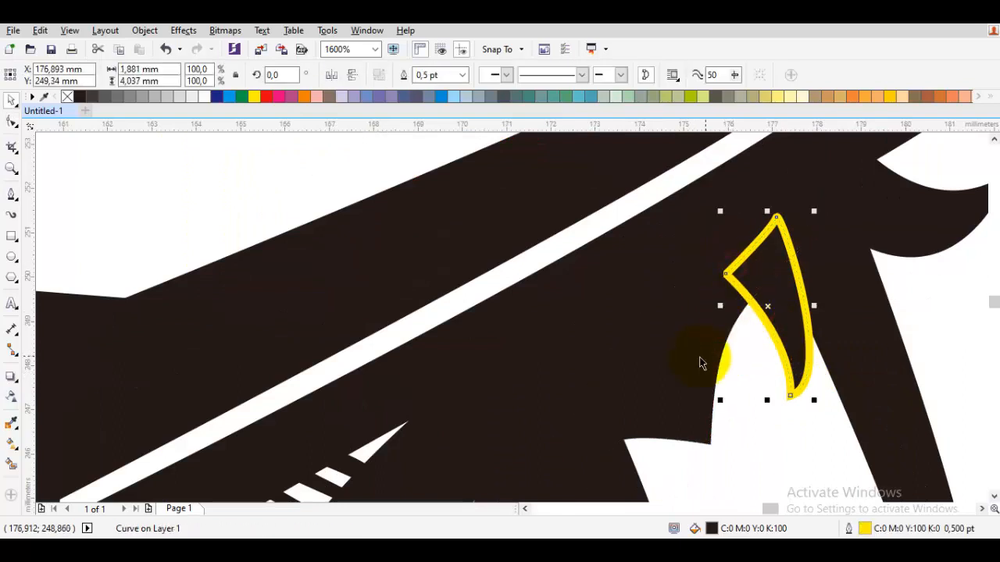
left_click(403, 76)
scroll(706, 279, "down", 3)
left_click(704, 282)
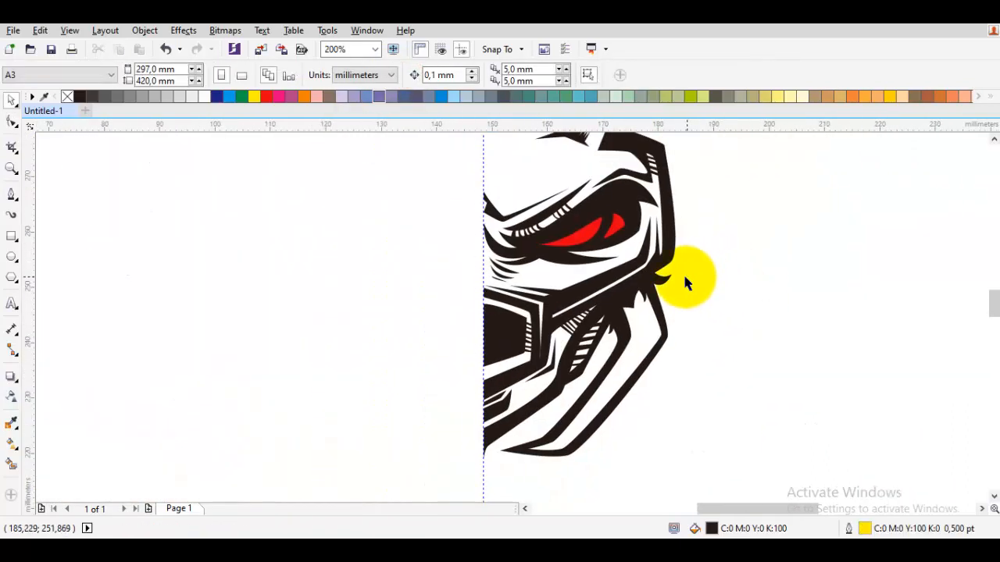
Examine the half face as a whole, from the horn down to the jaw guard, with the new spurs in place.
left_click_drag(658, 241, 755, 247)
scroll(669, 309, "up", 2)
scroll(641, 313, "down", 2)
key("space")
left_click_drag(662, 401, 597, 424)
scroll(608, 387, "down", 1)
key("space")
left_click(685, 406)
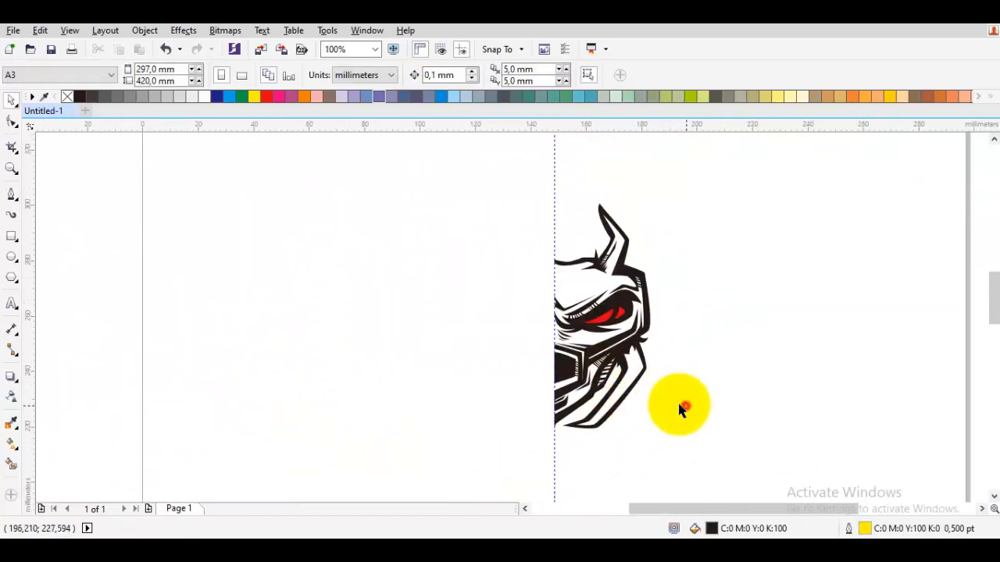
Draw a closed black zigzag hatch without outline, about 4 mm wide, across the white strip under the chin plate beside the guideline.
scroll(558, 424, "up", 4)
left_click_drag(540, 437, 691, 344)
key("space")
scroll(621, 344, "up", 1)
left_click_drag(607, 313, 627, 321)
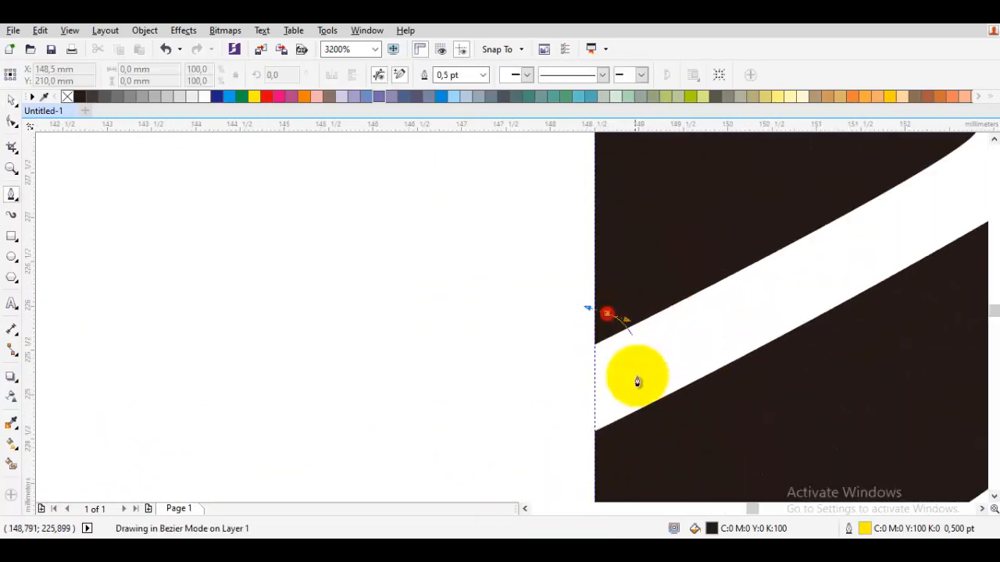
left_click(641, 452)
left_click_drag(679, 431, 639, 439)
left_click_drag(648, 254, 645, 344)
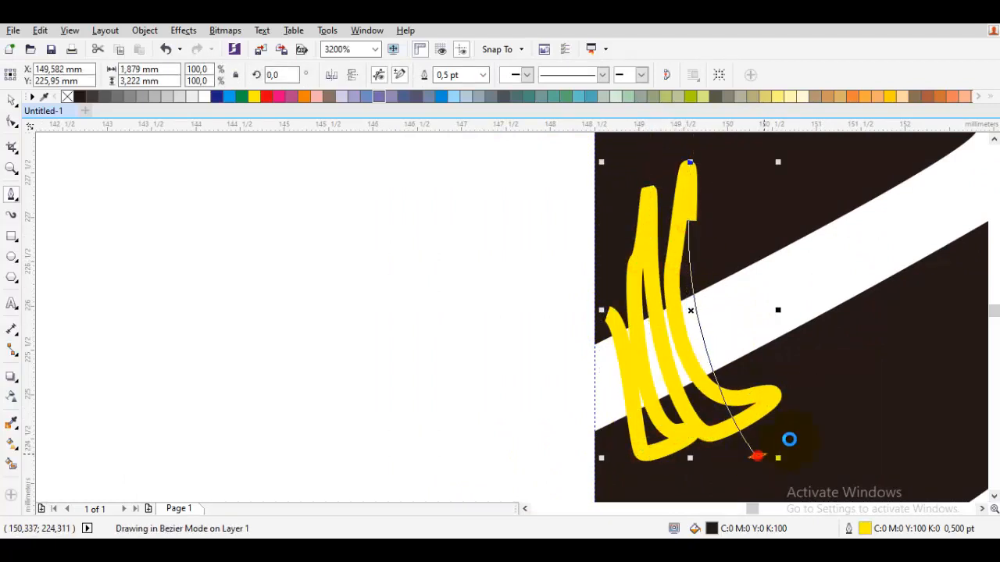
left_click_drag(826, 409, 742, 424)
left_click(707, 257)
left_click_drag(724, 214, 727, 290)
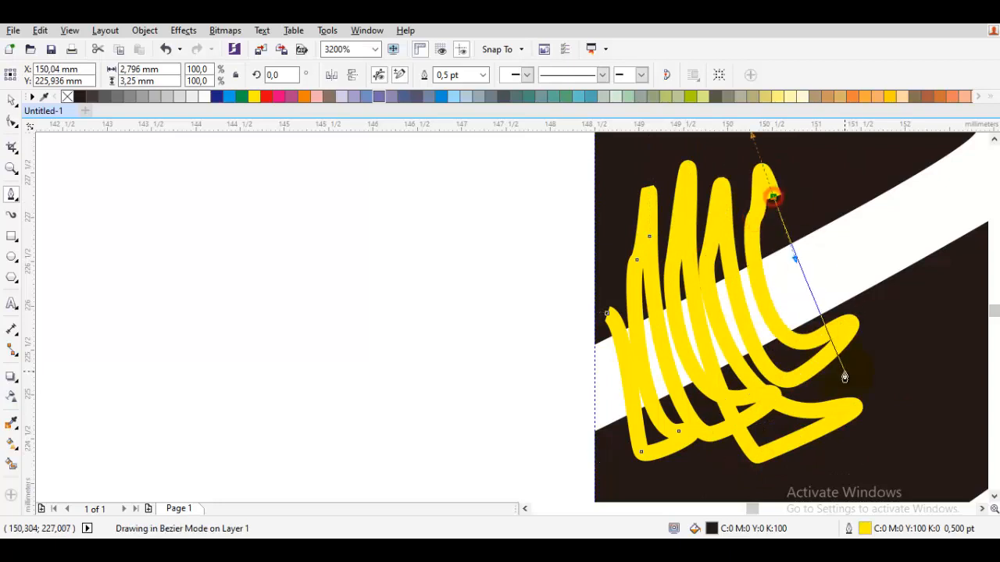
left_click_drag(848, 370, 732, 435)
left_click(736, 429)
left_click_drag(788, 396, 706, 413)
left_click(694, 258)
left_click_drag(723, 209, 720, 273)
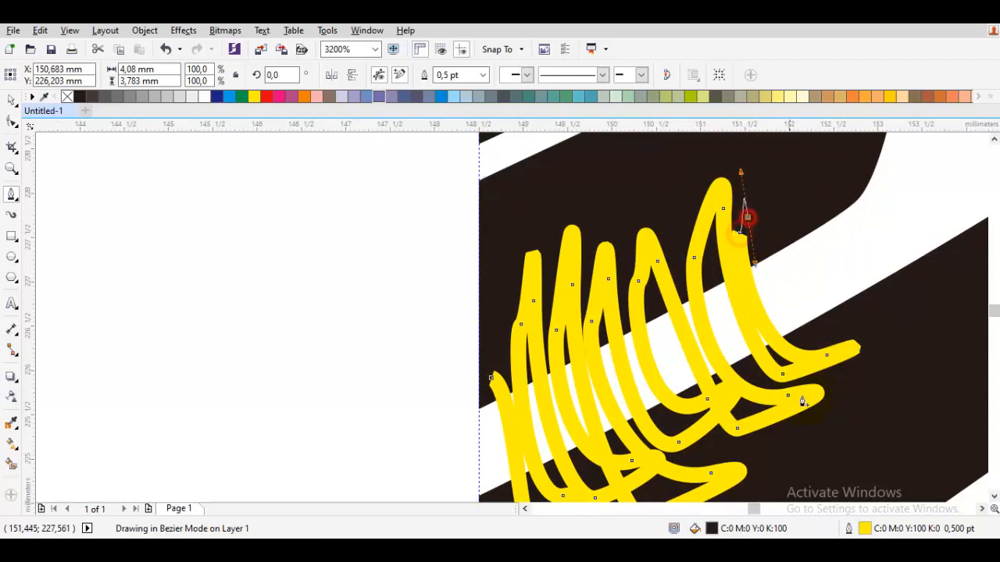
left_click(492, 381)
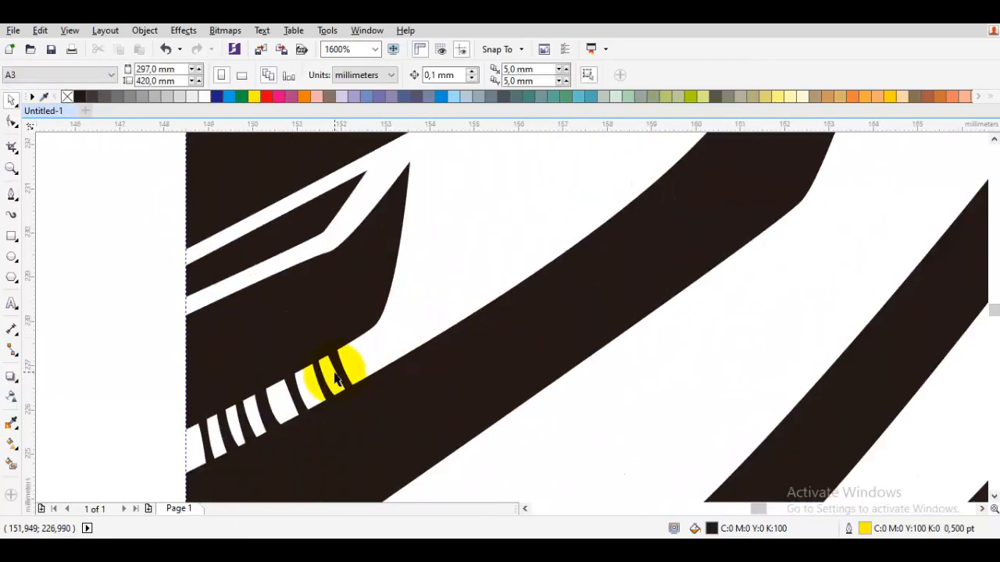
left_click_drag(336, 379, 361, 364)
left_click_drag(412, 311, 453, 280)
left_click(451, 284)
Draw a black two-stroke hatch without outline, about 5.7 mm wide and 5.7 mm tall, across the white recess above the outer brow.
scroll(451, 286, "down", 2)
left_click_drag(559, 304, 537, 371)
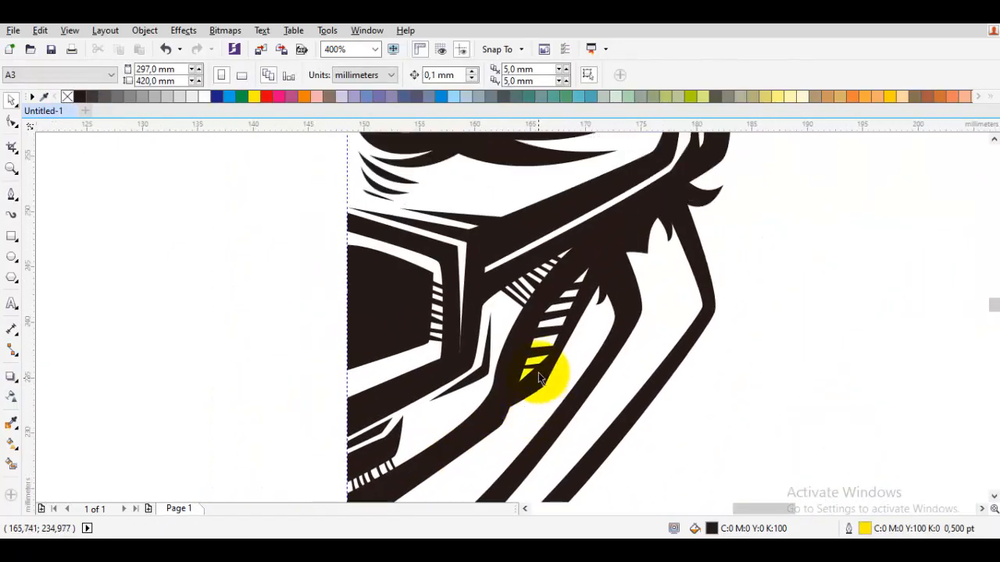
scroll(569, 369, "down", 1)
left_click_drag(631, 314, 631, 382)
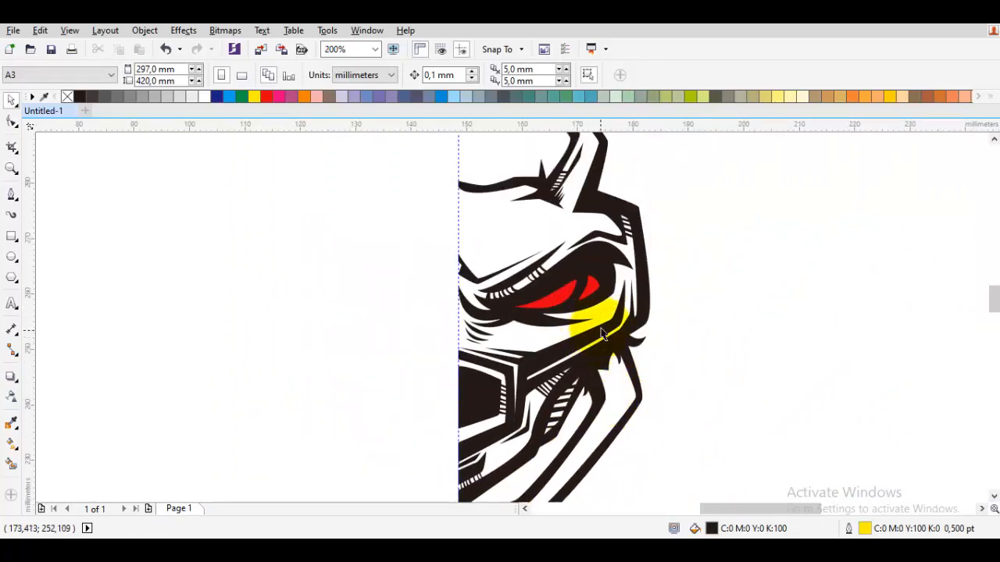
scroll(617, 329, "down", 1)
scroll(614, 289, "up", 2)
scroll(620, 256, "up", 2)
left_click_drag(620, 256, 634, 376)
key("space")
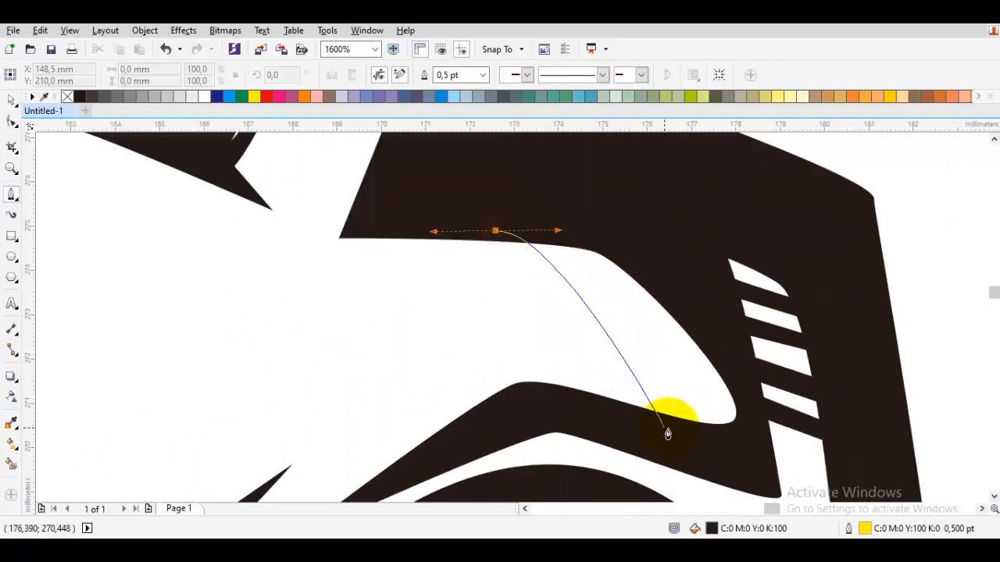
left_click(674, 439)
left_click_drag(713, 439, 667, 424)
left_click_drag(580, 237, 585, 232)
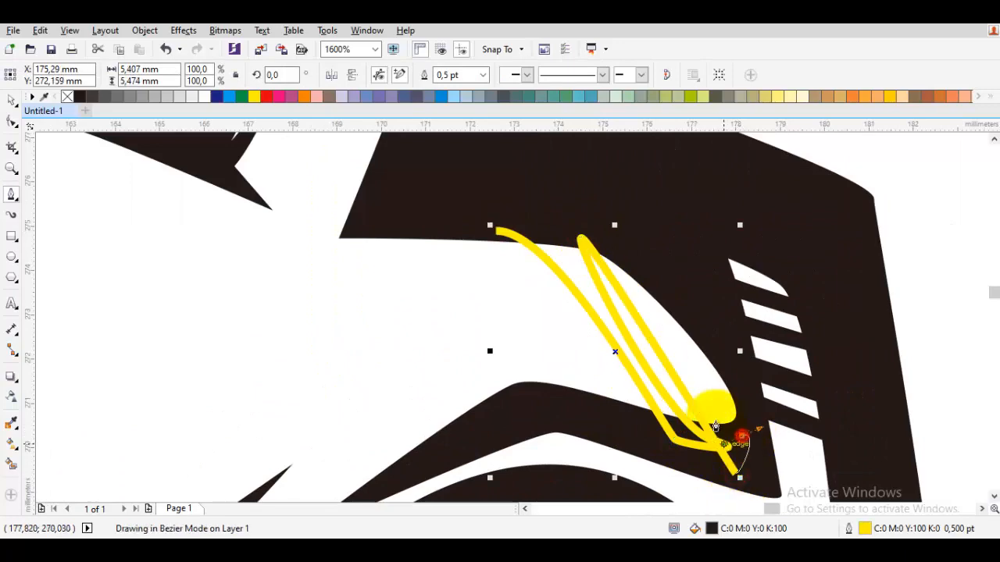
left_click_drag(494, 230, 391, 262)
right_click(67, 97)
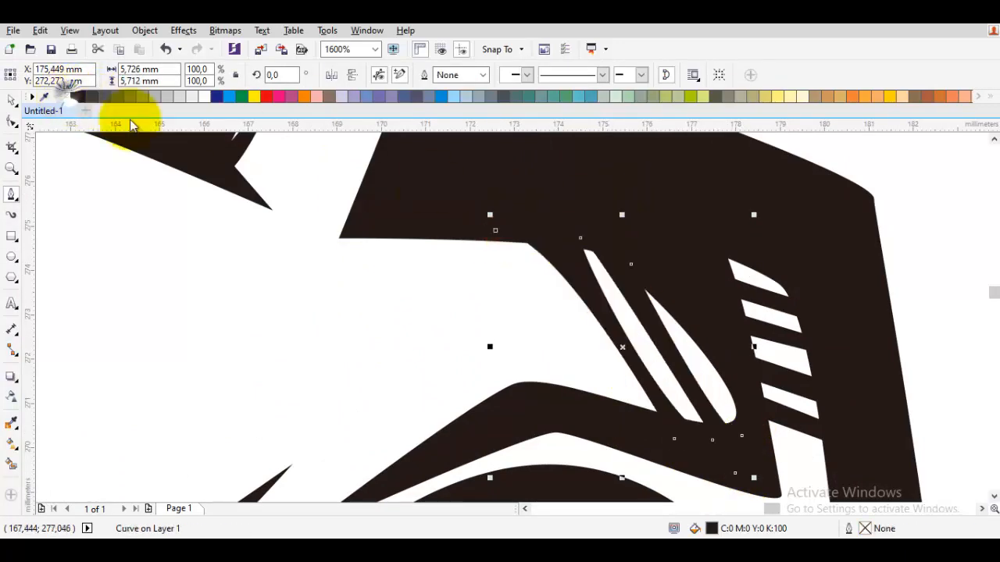
scroll(437, 275, "down", 3)
key("space")
left_click(591, 299)
Raise the upper bend node of the brow line near the guideline to thicken the bend, and clear the selection.
scroll(449, 267, "up", 1)
scroll(213, 370, "up", 1)
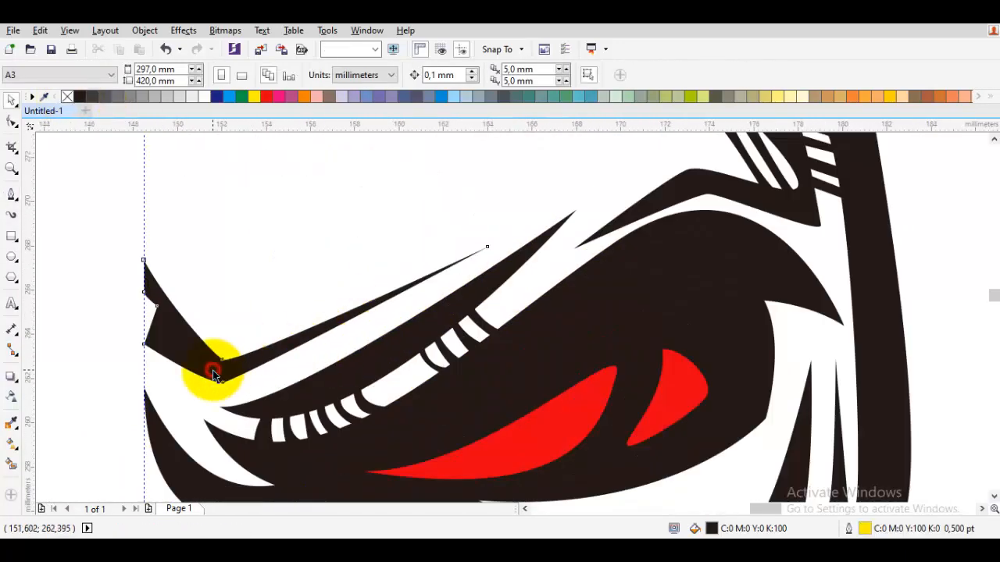
scroll(213, 370, "up", 1)
key("F10")
left_click_drag(228, 352, 227, 304)
key("space")
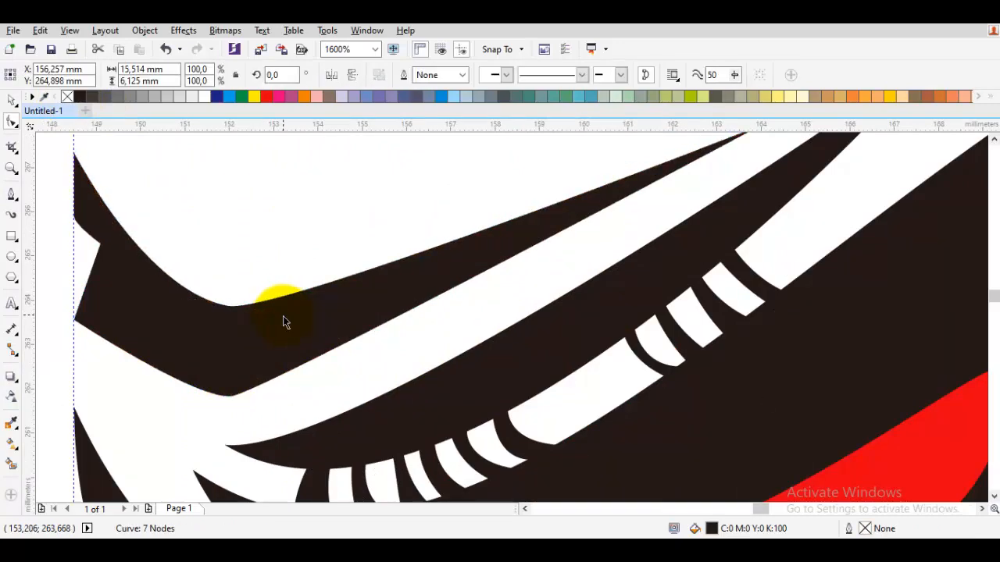
scroll(433, 293, "down", 3)
left_click(607, 247)
Try a mirrored copy of the whole half face across the centre guideline to preview the complete head.
scroll(607, 243, "down", 1)
left_click(657, 394)
left_click_drag(658, 394, 429, 153)
right_click(542, 316)
left_click_drag(599, 304, 386, 304)
scroll(422, 308, "up", 1)
left_click_drag(432, 189, 574, 189)
scroll(593, 196, "down", 1)
key("Escape")
scroll(576, 349, "up", 1)
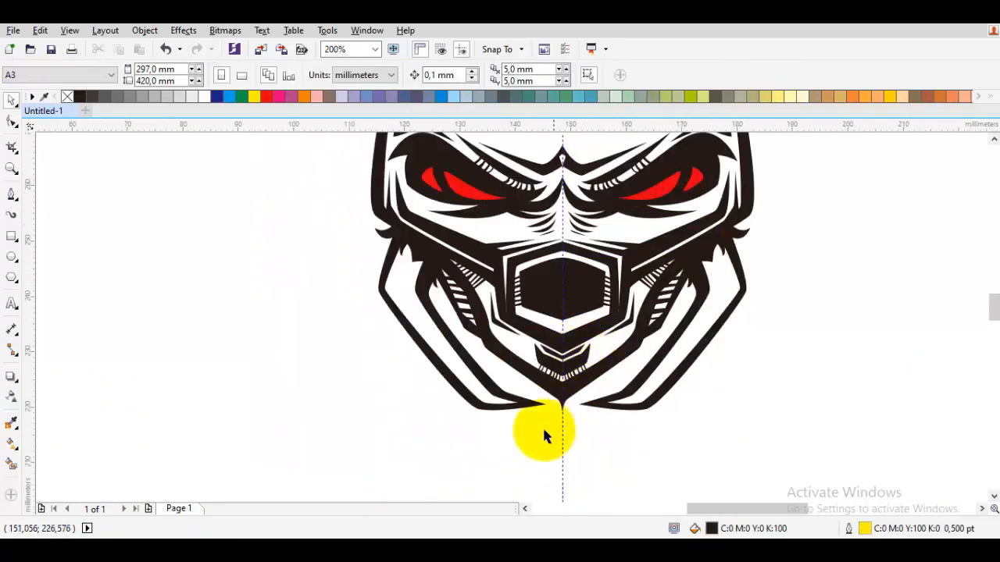
Undo the mirrored copy so only the original half face is kept, with nothing selected.
key("ctrl+z")
key("ctrl+z")
key("ctrl+z")
left_click(751, 408)
Draw a black curved spike without outline from the jaw's lower edge down to a point on the guideline below the chin.
scroll(607, 388, "up", 2)
key("space")
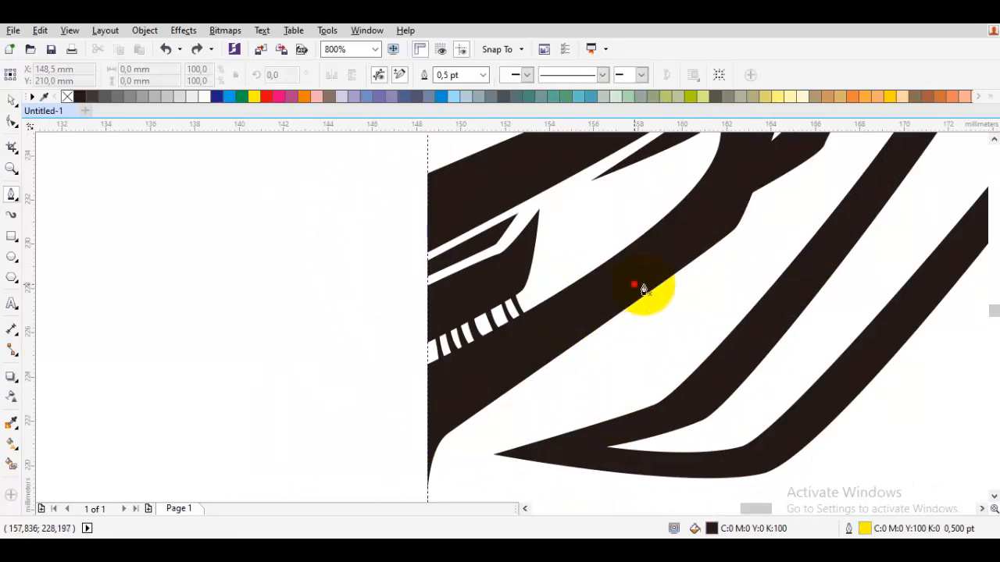
left_click_drag(511, 417, 663, 256)
left_click_drag(554, 364, 572, 348)
left_click(531, 398)
left_click(531, 450)
left_click_drag(710, 242, 620, 341)
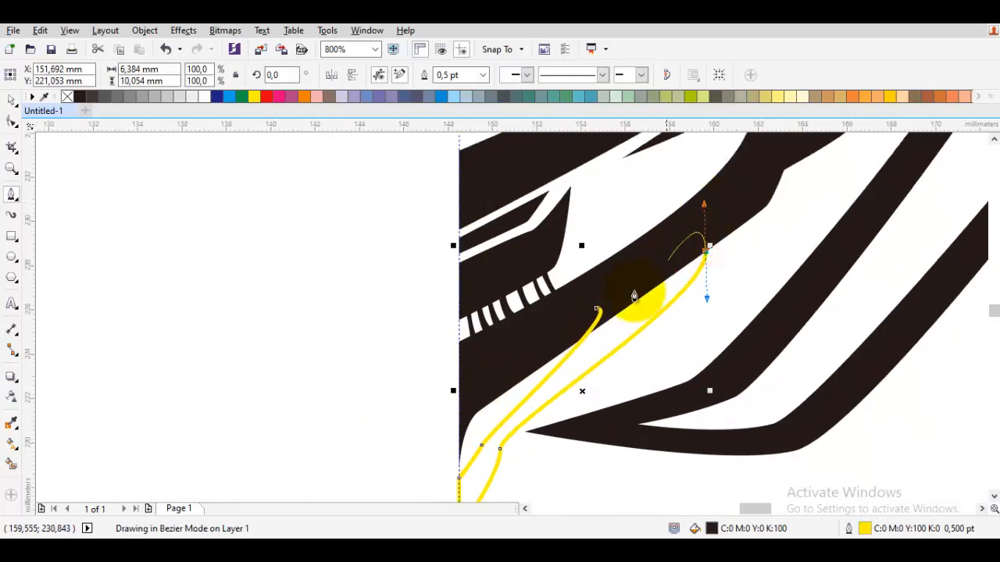
left_click(597, 308)
right_click(67, 97)
key("Escape")
Extend the jaw's lower point farther down the guideline so it meets the chin spike.
left_click_drag(472, 409, 445, 317)
key("F10")
left_click(446, 309)
scroll(414, 393, "up", 1)
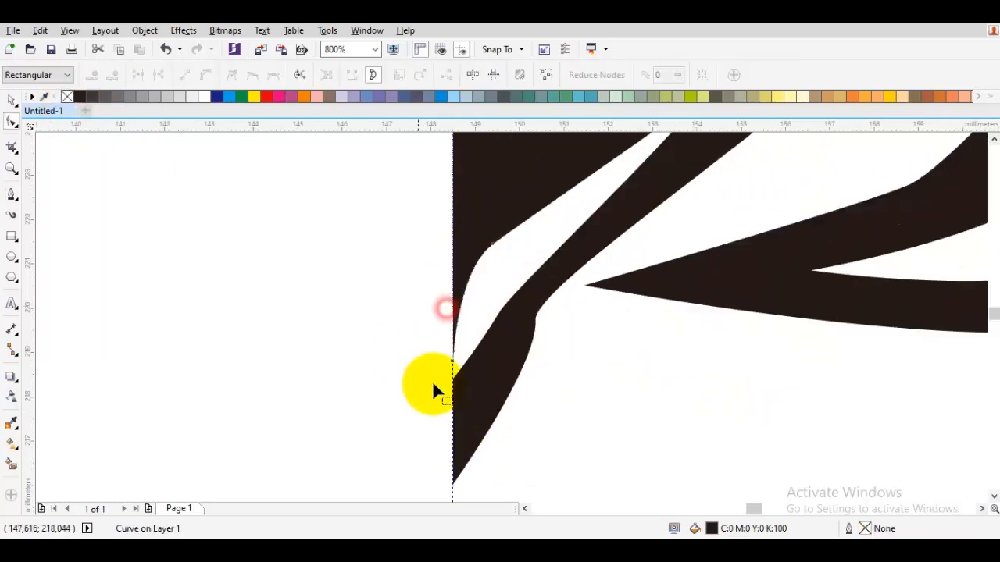
left_click_drag(452, 365, 452, 404)
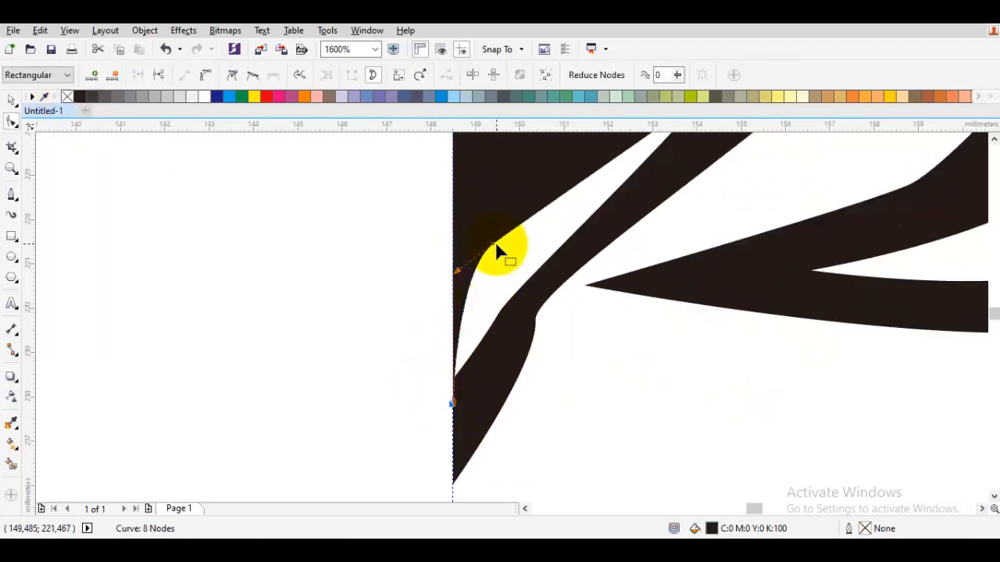
left_click_drag(495, 241, 443, 328)
key("Escape")
Draw a black zigzag shading shape without outline, about 7.4 mm wide and 3.8 mm tall, in the white strip under the snout plate.
scroll(534, 230, "down", 2)
scroll(460, 321, "up", 1)
key("F5")
scroll(473, 301, "down", 1)
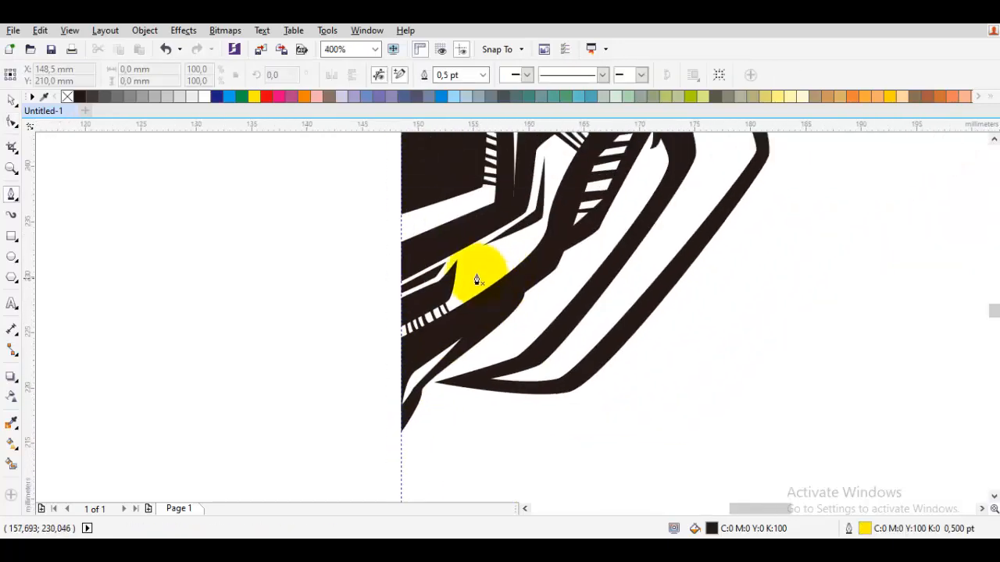
left_click_drag(537, 247, 413, 347)
scroll(429, 320, "up", 3)
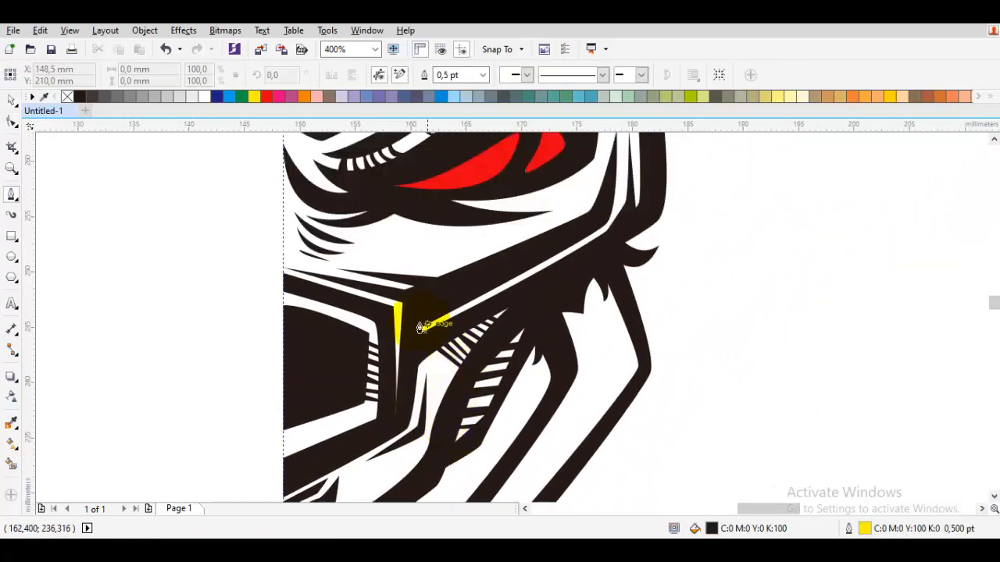
scroll(523, 294, "down", 3)
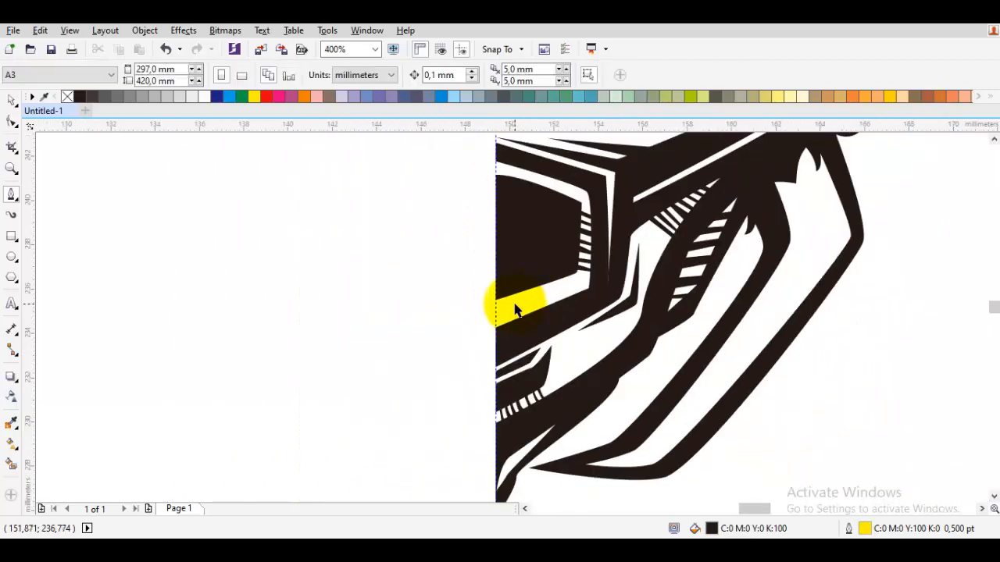
scroll(709, 221, "up", 2)
left_click(710, 219)
left_click(438, 313)
left_click(439, 388)
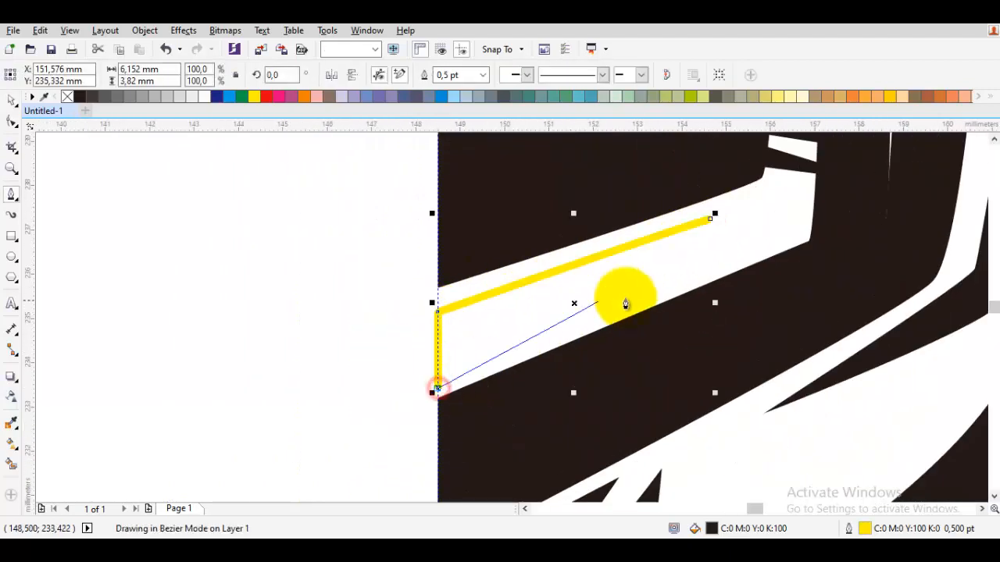
left_click_drag(766, 244, 514, 330)
left_click(486, 334)
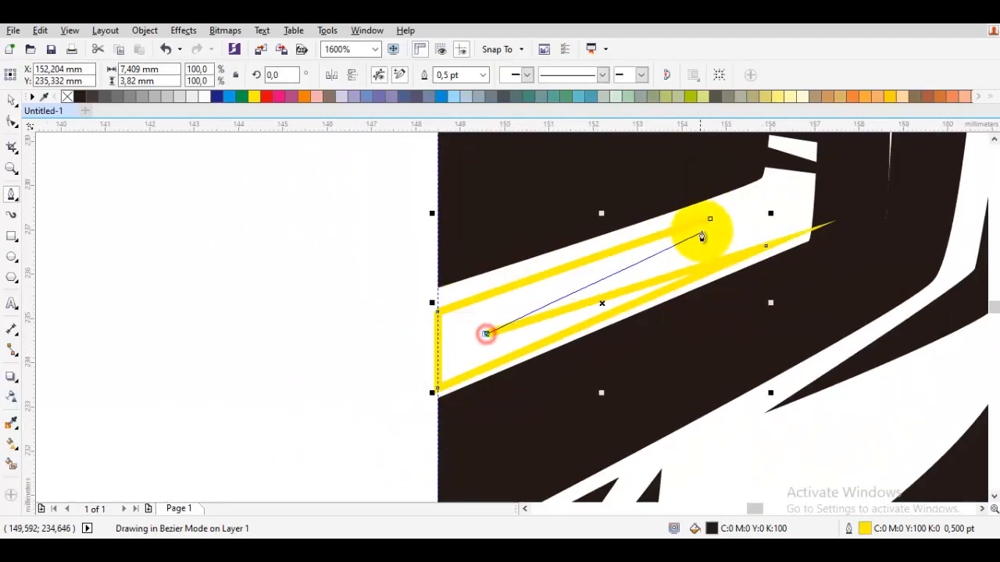
left_click(710, 219)
right_click(67, 97)
key("space")
left_click(194, 216)
Reshape the upper wrinkle under the inner eye corner, moving its tip towards the guideline and making its curve fuller.
scroll(198, 211, "down", 2)
scroll(219, 223, "down", 1)
left_click_drag(380, 247, 523, 422)
scroll(386, 292, "up", 2)
scroll(366, 308, "up", 1)
left_click(415, 332)
mouse_move(386, 274)
left_mouse_down()
mouse_move(367, 308)
mouse_move(367, 274)
left_mouse_up()
double_click(415, 331)
left_click_drag(431, 434, 433, 498)
Move the middle wrinkle's upper tip towards the guideline and make its lower curve fuller.
left_click_drag(393, 342, 376, 335)
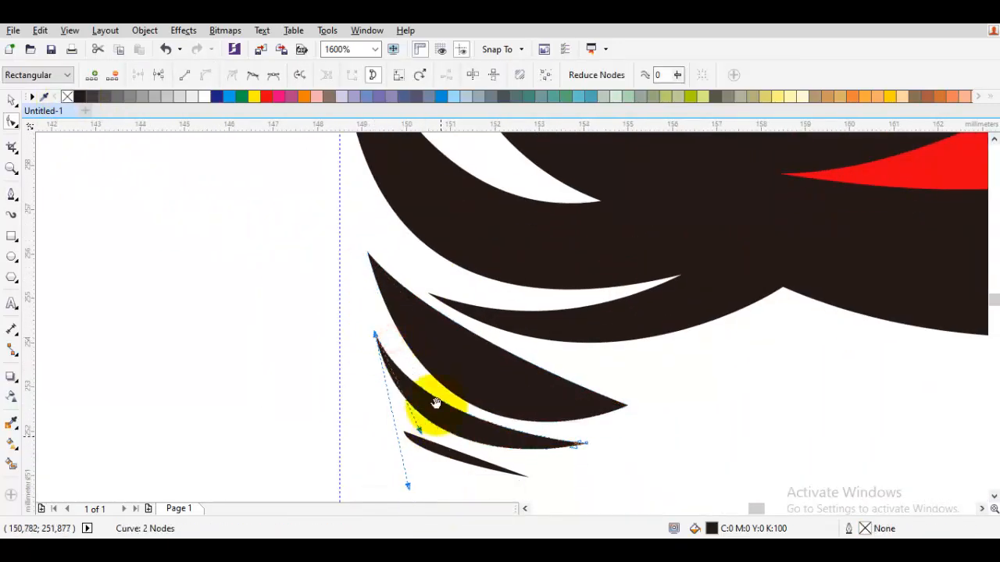
left_click_drag(435, 404, 404, 301)
left_click_drag(379, 383, 402, 401)
Thicken the lowest wrinkle and lengthen its outer tip to about 3.3 mm overall, then clear the selection.
left_click(388, 344)
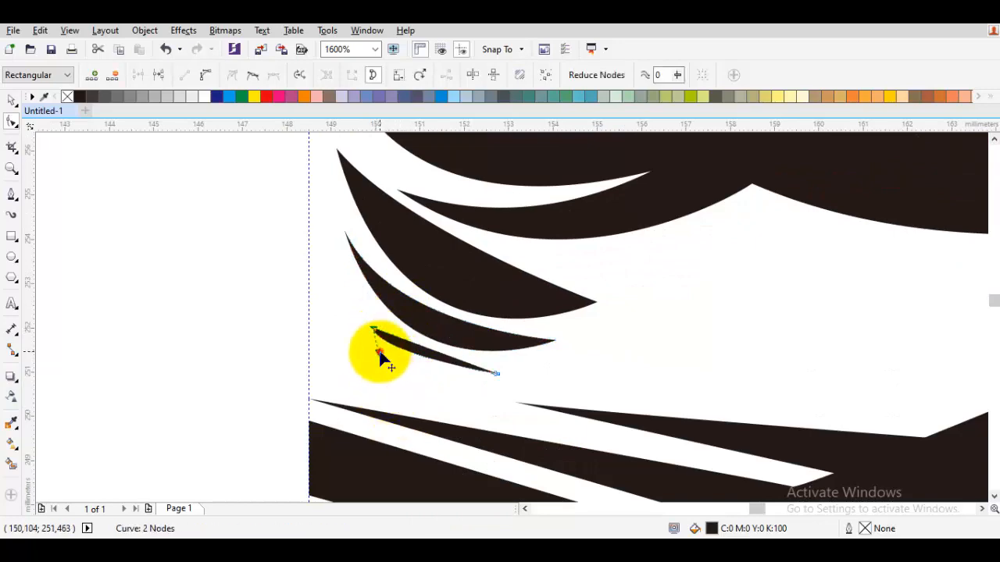
left_click_drag(379, 351, 404, 414)
key("space")
key("space")
left_click_drag(497, 374, 516, 380)
Examine the revised half face from horn to chin to check the wrinkles, hatching and jaw details.
key("space")
scroll(497, 374, "down", 2)
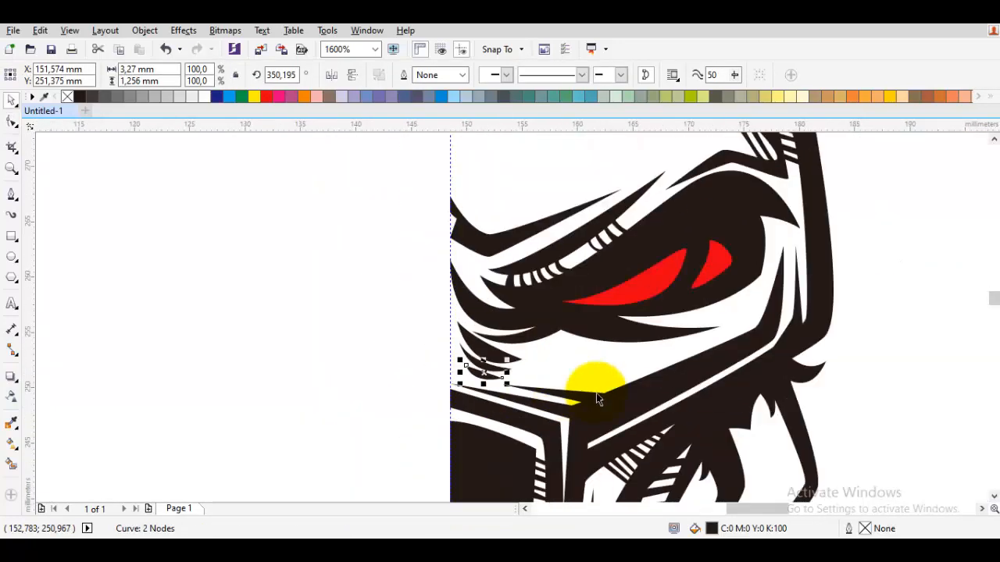
left_click_drag(597, 398, 484, 401)
key("Escape")
scroll(477, 397, "up", 1)
key("F5")
left_click_drag(431, 376, 377, 386)
scroll(387, 387, "down", 2)
key("space")
left_click(607, 411)
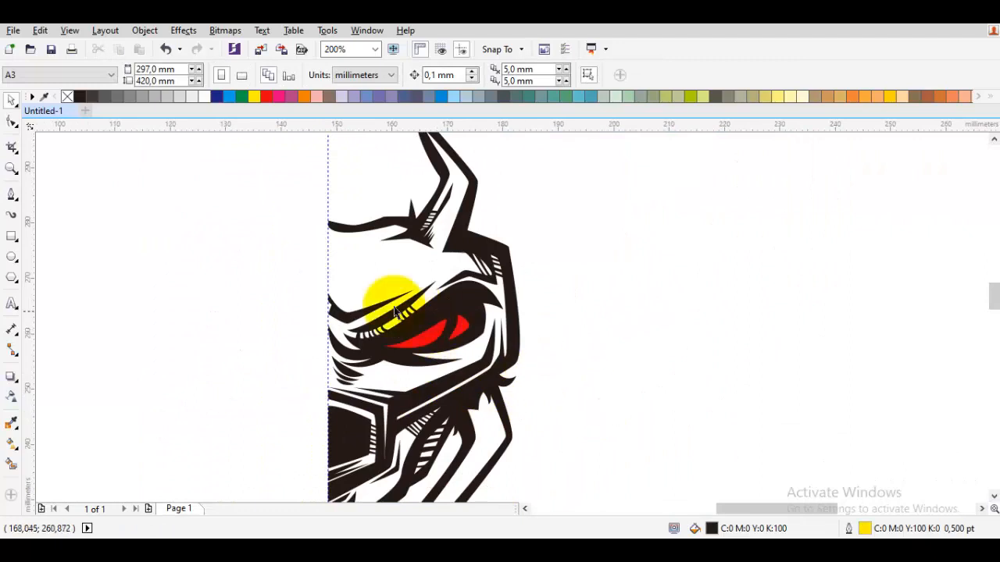
scroll(396, 311, "down", 2)
scroll(410, 359, "up", 2)
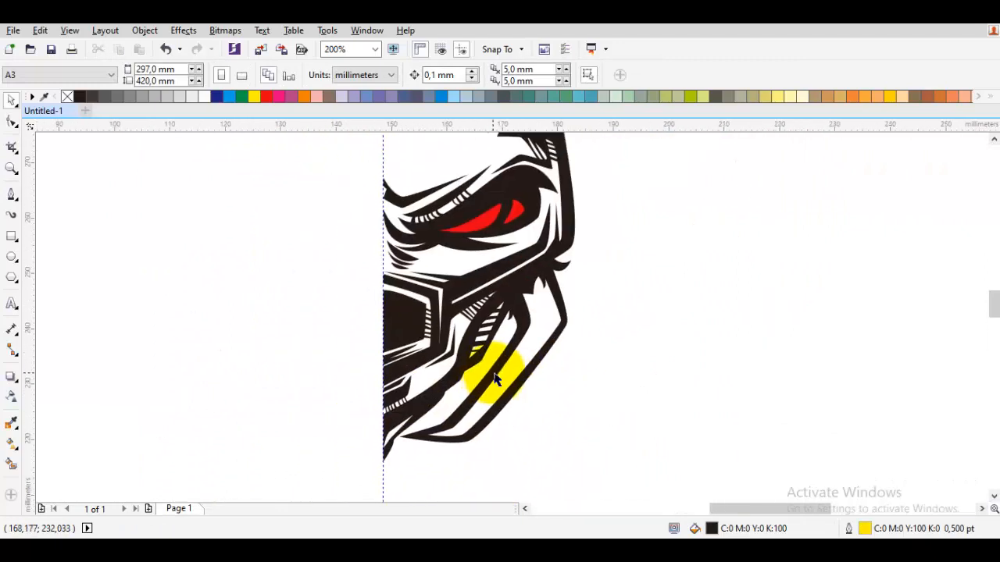
scroll(507, 379, "down", 1)
Reshape the small chin tip at the guideline by bending the curve at its outer node, then clear the selection.
left_click_drag(609, 459, 377, 159)
left_click_drag(556, 380, 456, 455)
scroll(456, 457, "up", 2)
double_click(424, 357)
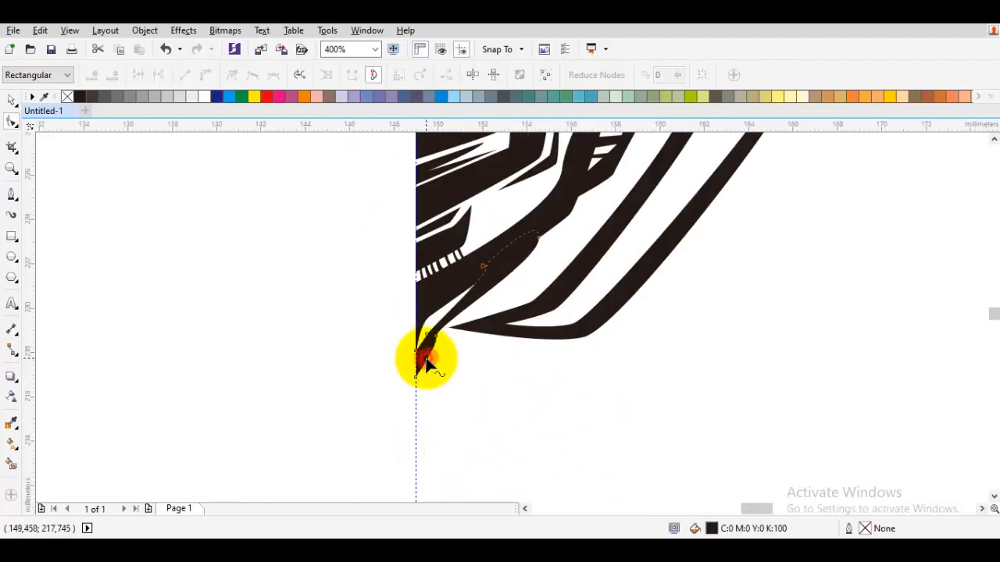
scroll(425, 357, "up", 2)
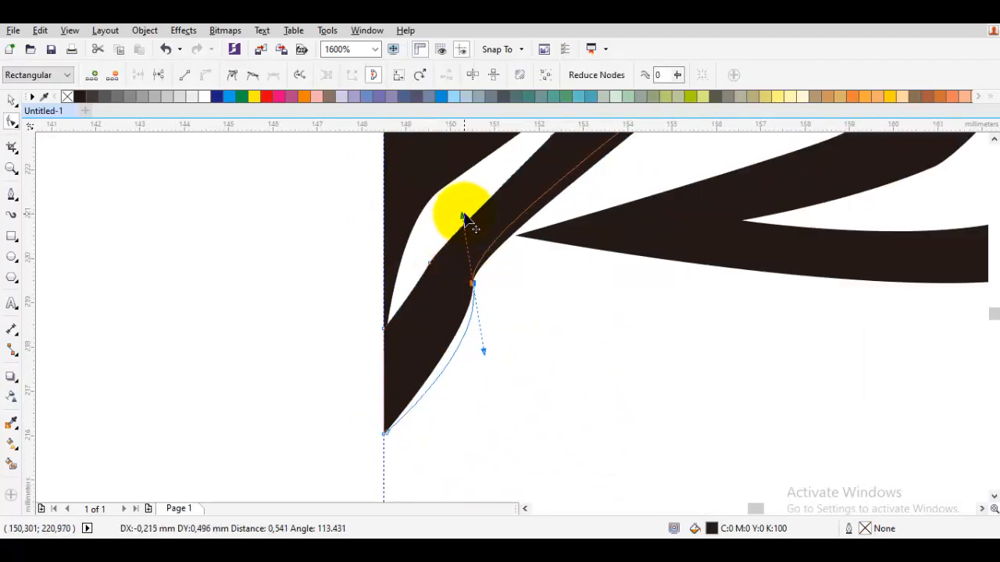
left_click_drag(464, 217, 465, 210)
key("space")
left_click(563, 336)
scroll(559, 367, "down", 3)
left_click_drag(603, 346, 495, 398)
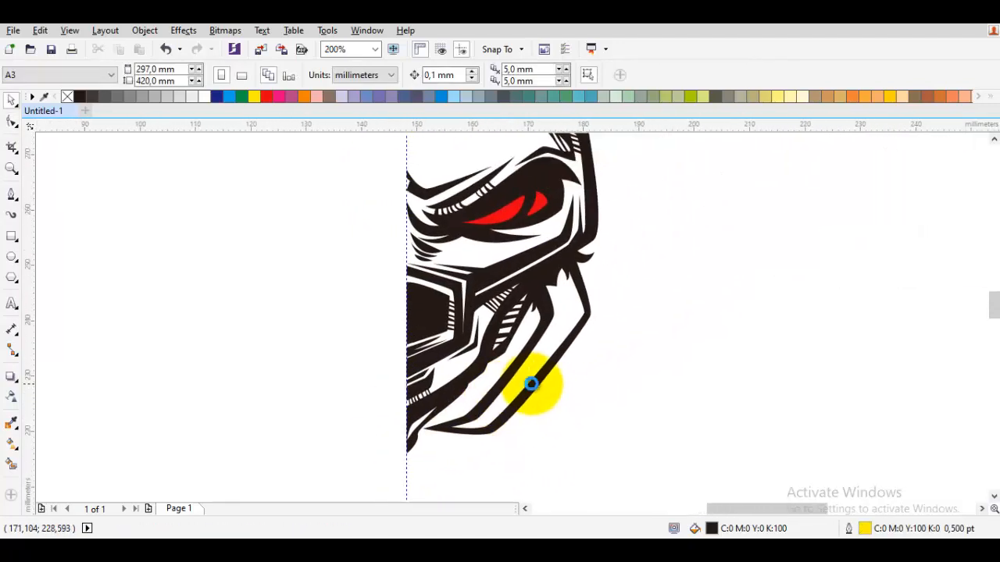
Draw the inner edge of an arched band from the forehead, over the horn and down to the head's outer side.
scroll(536, 387, "down", 1)
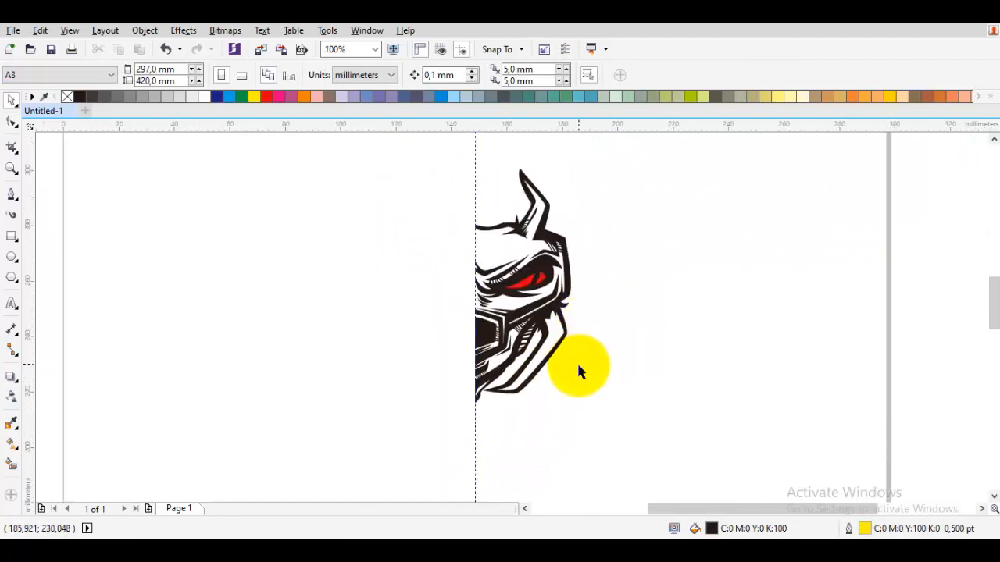
scroll(512, 279, "up", 2)
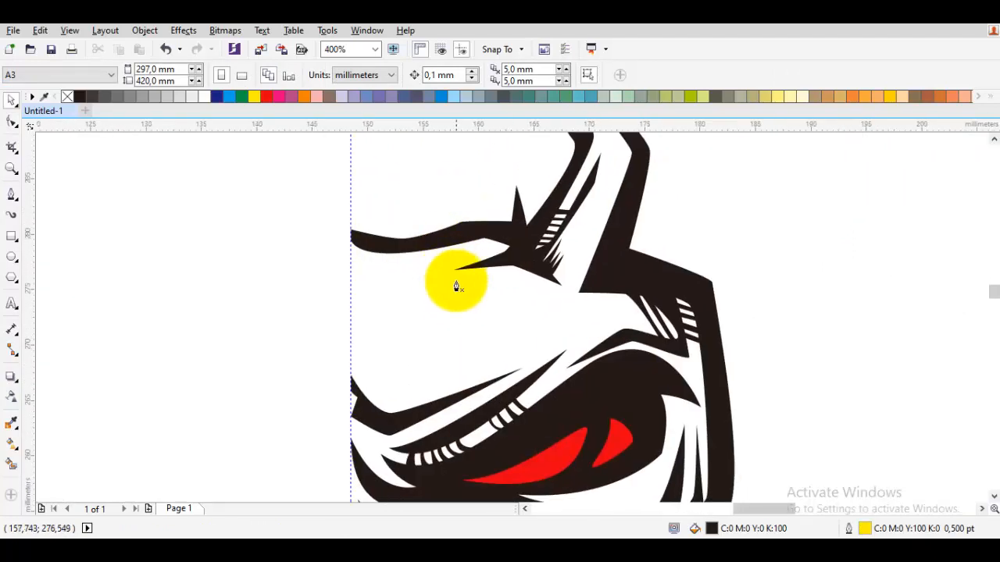
key("F5")
left_click_drag(391, 297, 388, 295)
left_click_drag(479, 157, 493, 186)
left_click_drag(649, 308, 582, 250)
left_click_drag(637, 291, 651, 340)
left_click_drag(637, 460, 665, 355)
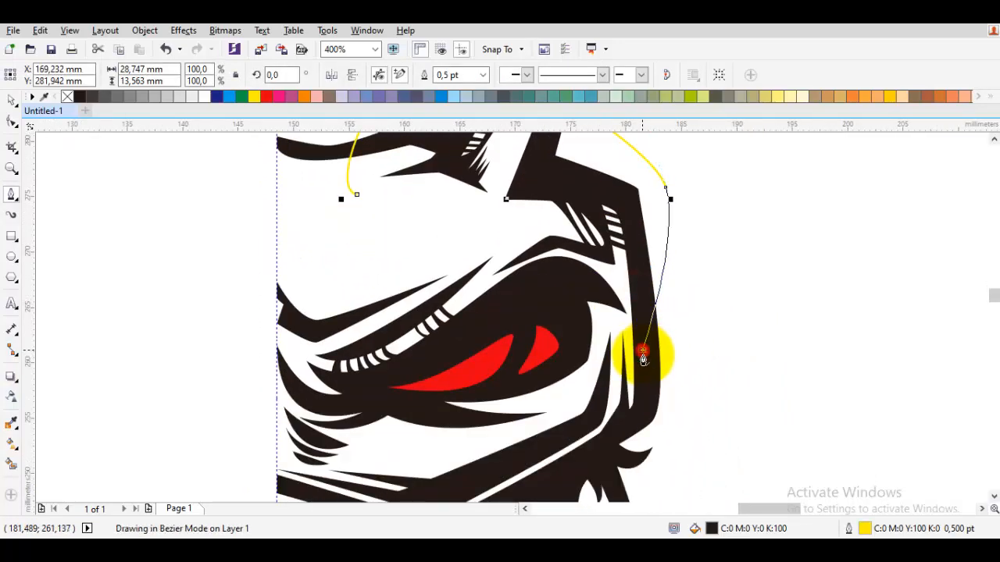
left_click(643, 351)
Draw the band's outer edge back over the horn to the forehead and close the shape, about 31.4 by 30.9 mm.
left_click(647, 370)
left_click_drag(680, 191, 653, 289)
left_click_drag(652, 290, 649, 202)
left_click_drag(585, 187, 609, 206)
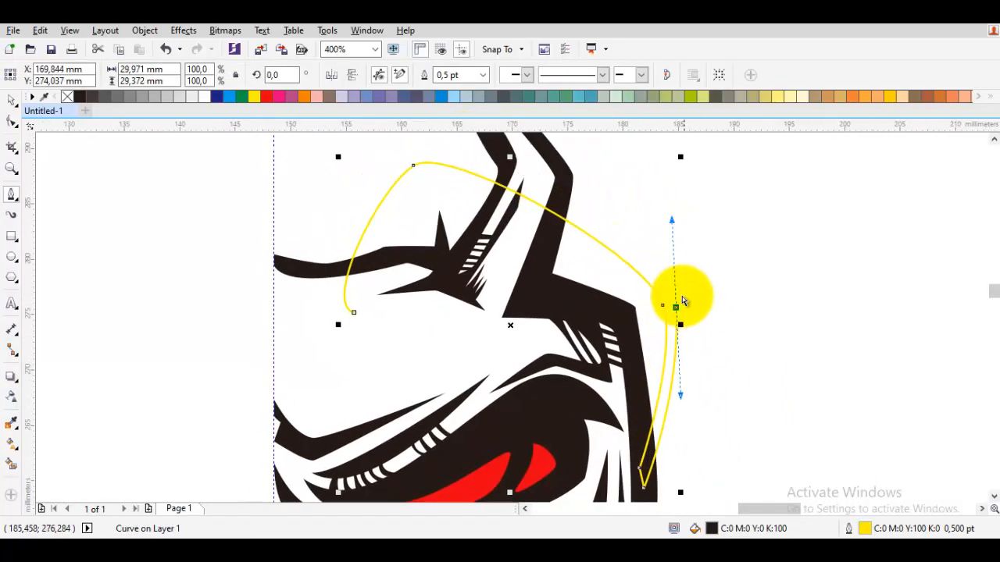
key("ctrl+z")
left_click_drag(676, 294, 656, 256)
left_click_drag(442, 152, 443, 210)
scroll(411, 332, "up", 1)
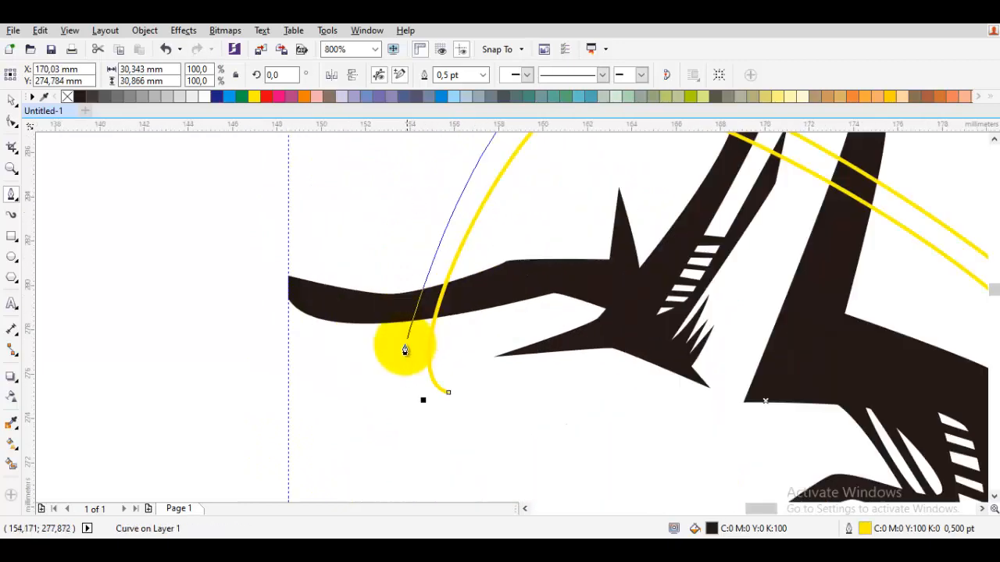
left_click(448, 420)
left_click_drag(405, 379, 448, 382)
scroll(459, 386, "up", 1)
scroll(451, 382, "down", 2)
key("space")
left_click(647, 312)
left_click_drag(656, 312, 668, 289)
scroll(571, 190, "up", 1)
key("space")
scroll(559, 229, "up", 1)
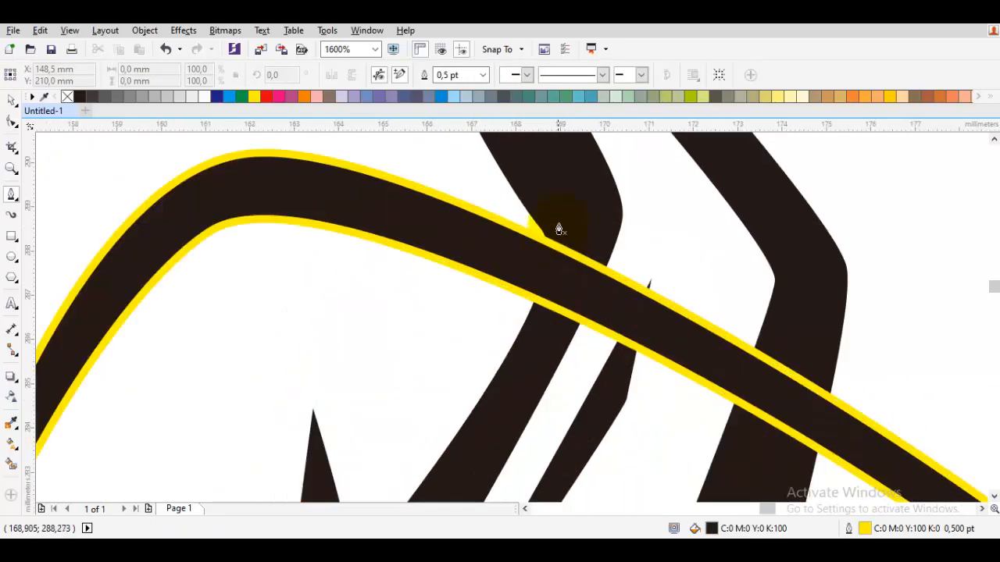
key("space")
scroll(567, 226, "down", 1)
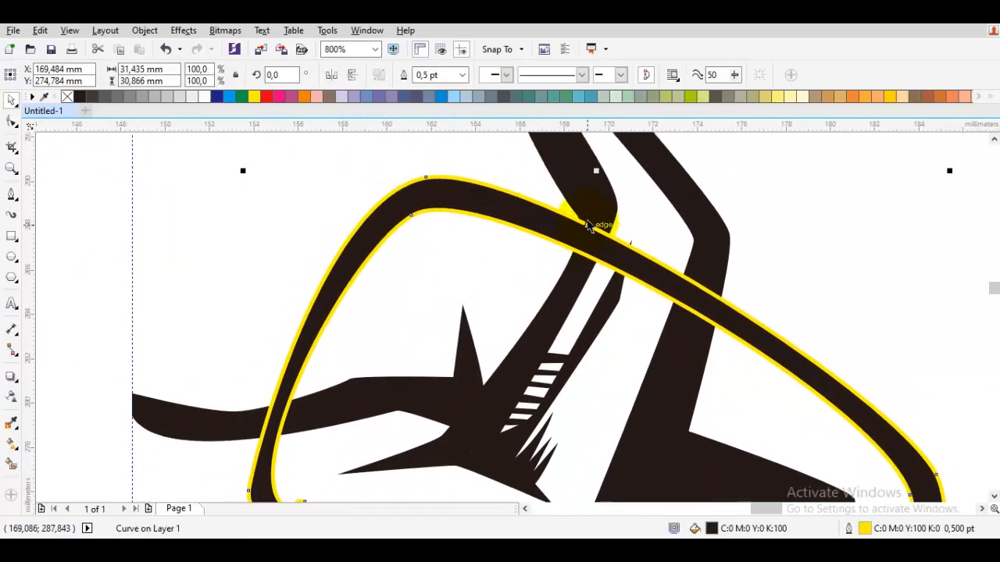
scroll(597, 214, "up", 1)
left_click(503, 218, "shift")
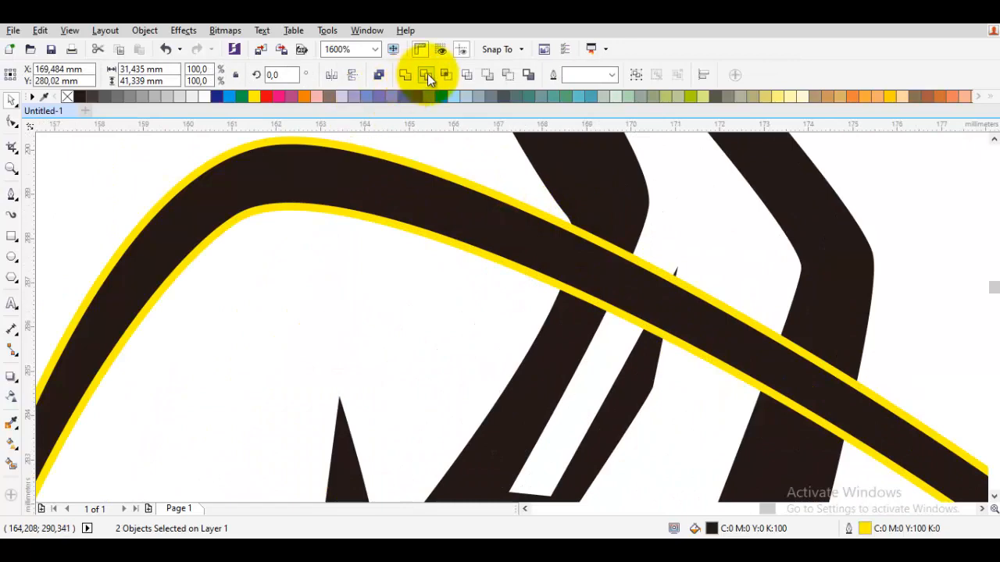
Draw a slanted four-sided cutter, about 6.7 by 4.8 mm, over the band where it crosses the horn.
left_click_drag(606, 240, 527, 240)
key("space")
left_click(520, 226)
left_click(478, 349)
left_click(725, 439)
left_click(776, 321)
left_click(520, 226)
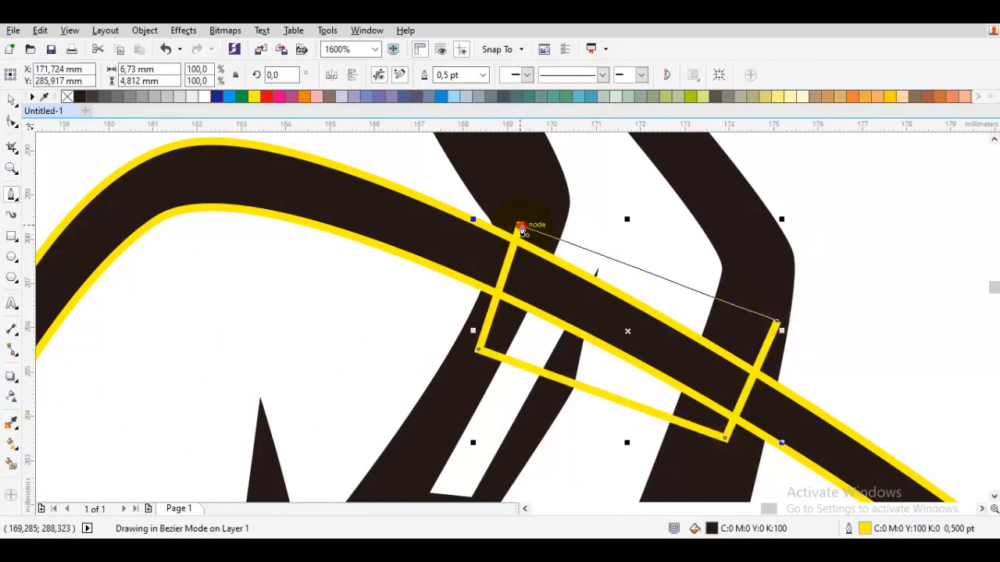
Subtract the cutter from the band with Back Minus Front so it passes behind the horn, and remove the band's outline.
key("space")
left_click(393, 211, "shift")
left_click(507, 74)
right_click(68, 96)
scroll(500, 262, "down", 3)
left_click(613, 292)
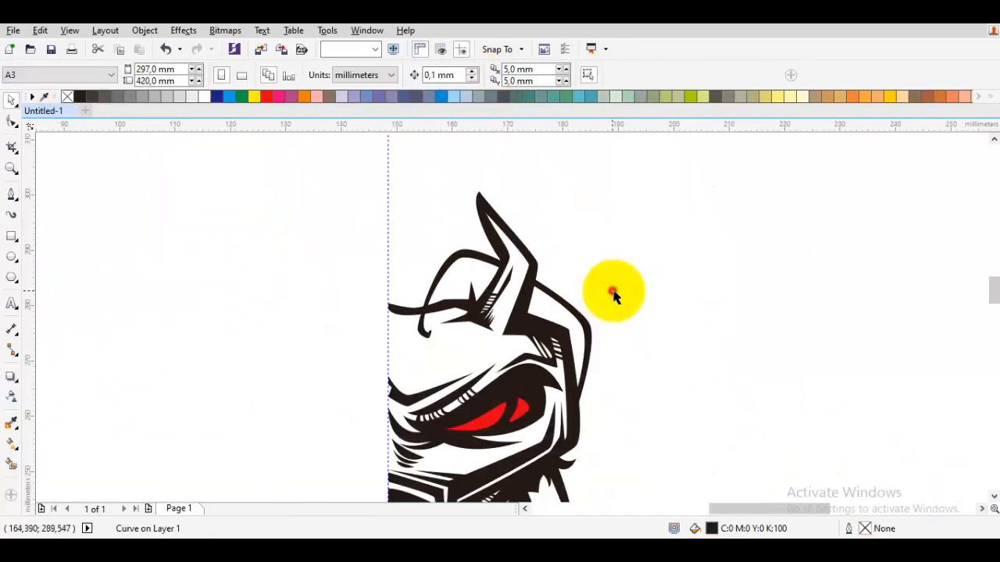
scroll(567, 392, "up", 1)
left_click_drag(597, 326, 594, 342)
scroll(578, 396, "up", 2)
key("space")
left_click(556, 451)
left_click(586, 368)
left_click_drag(618, 249, 585, 377)
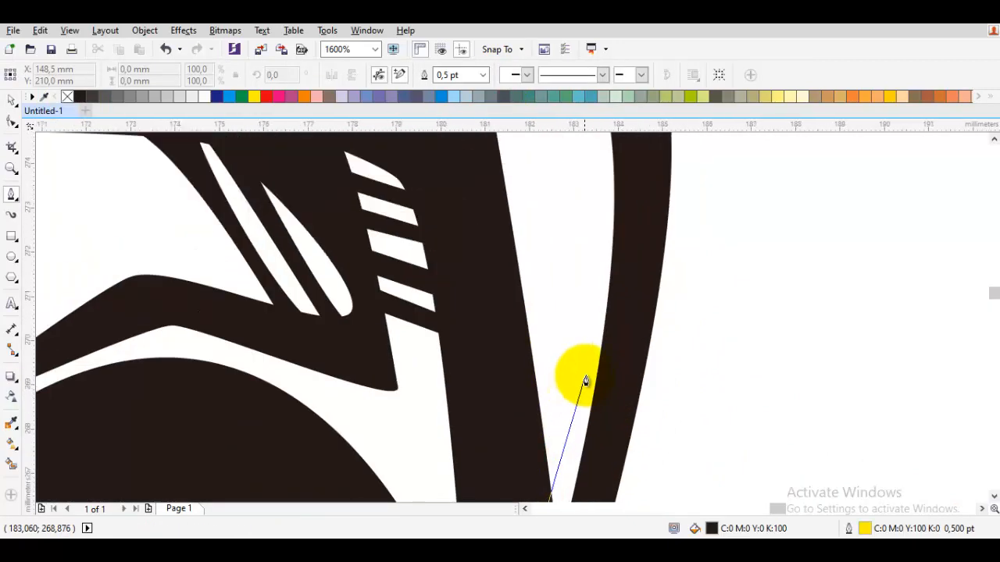
scroll(571, 495, "down", 1)
scroll(561, 241, "up", 1)
left_click(612, 300)
left_click(482, 176)
left_click(487, 157)
scroll(612, 312, "down", 1)
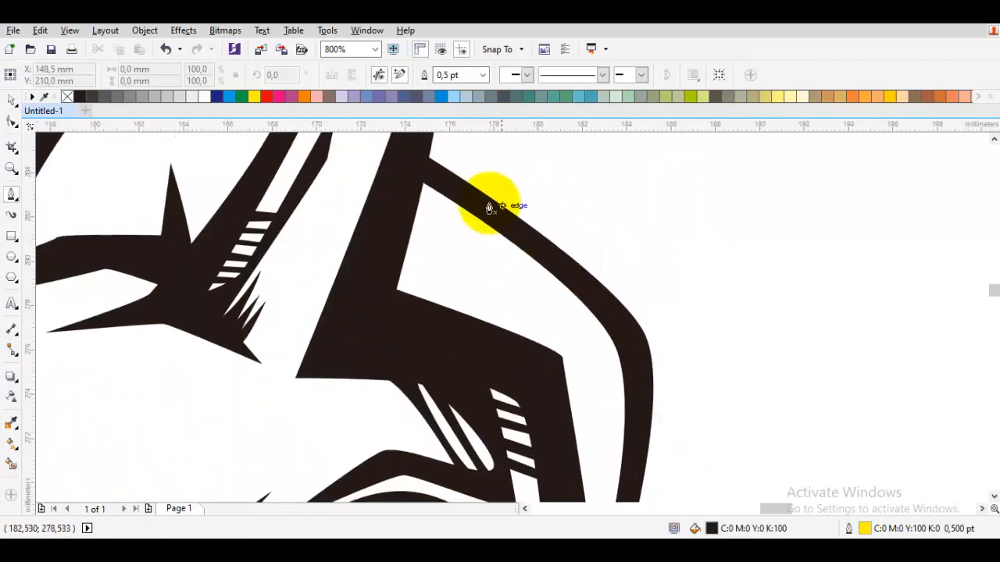
Cut a thin curved highlight into the band's bend beside the outer head using Back Minus Front.
left_click(539, 234)
scroll(599, 295, "up", 1)
left_click_drag(656, 393, 658, 403)
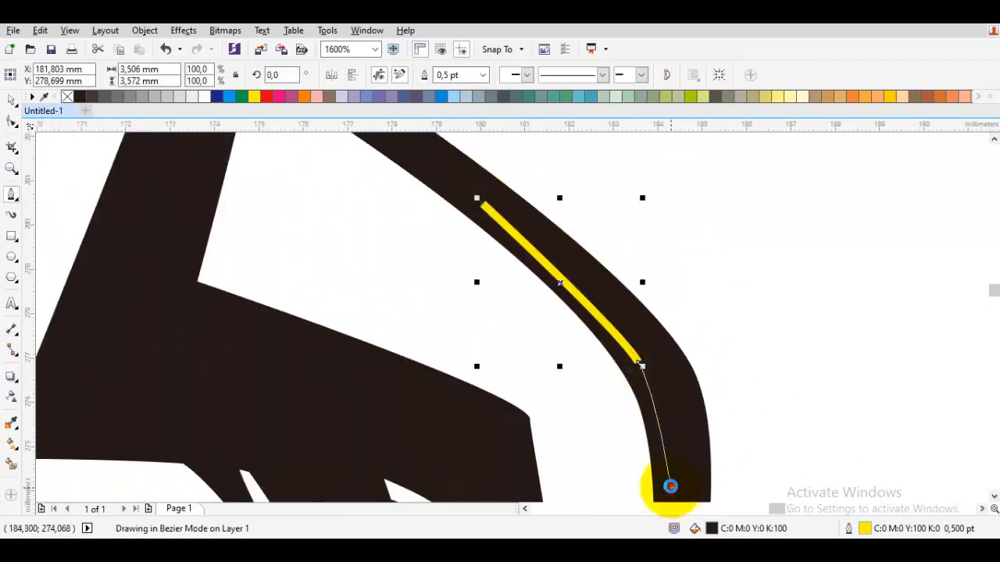
key("space")
left_click(601, 272, "shift")
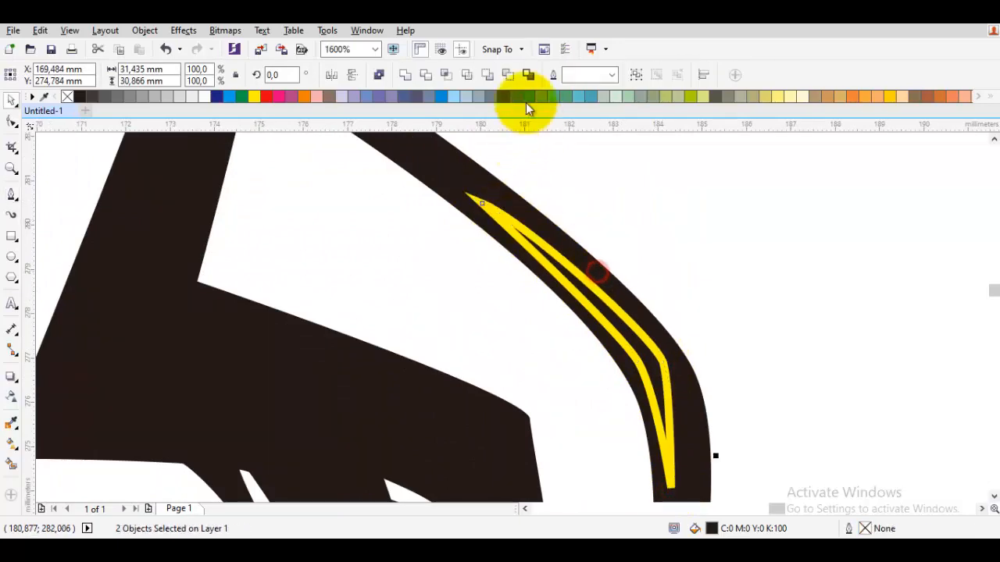
left_click(508, 77)
left_click(668, 285)
Cut a tapering curved highlight, about 6.3 by 6.6 mm, into the band's bend above the forehead using Back Minus Front.
scroll(688, 304, "down", 2)
key("space")
scroll(395, 216, "up", 2)
left_click(319, 391)
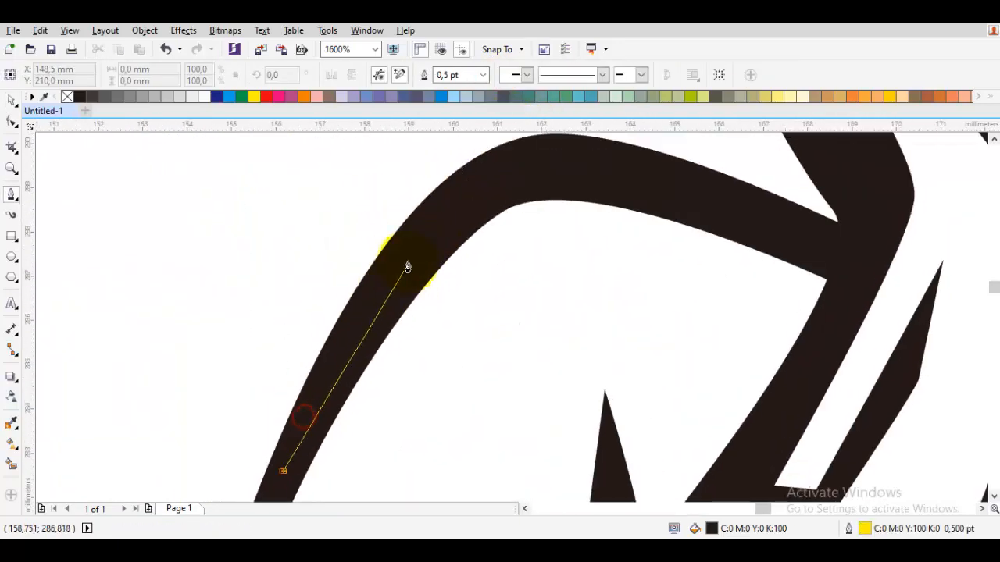
left_click_drag(472, 192, 475, 184)
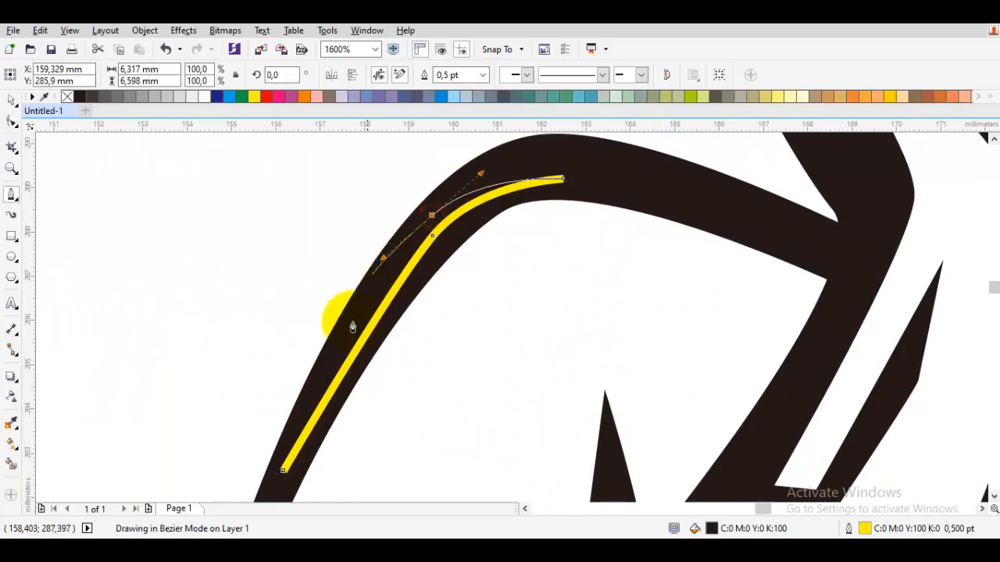
left_click_drag(303, 412, 305, 410)
key("space")
left_click(638, 191, "shift")
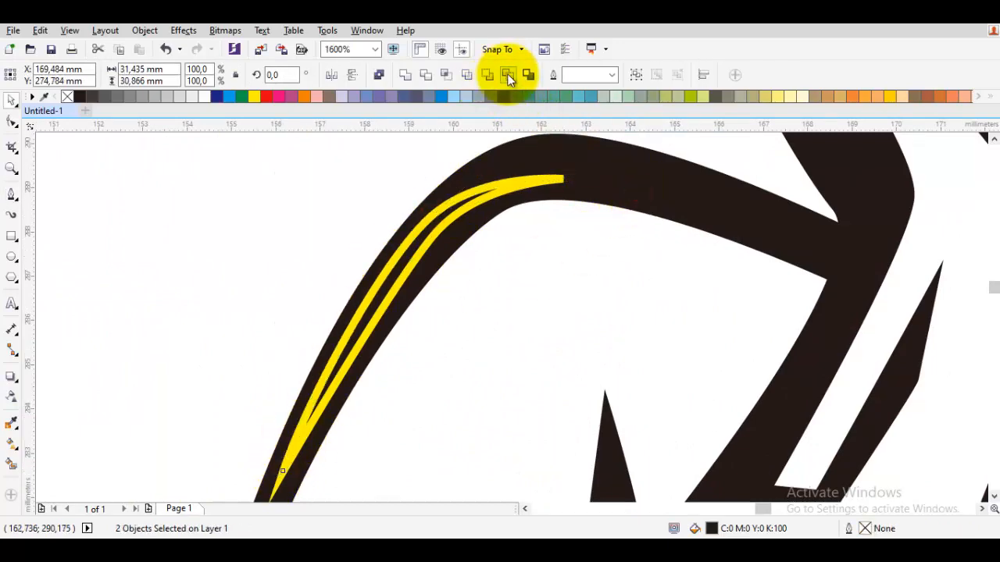
left_click(507, 77)
scroll(510, 167, "down", 2)
left_click(388, 226)
Trim the hooked tip off the band's forehead end with a closed cutter shape and Back Minus Front.
scroll(449, 346, "up", 2)
left_click(440, 331)
scroll(440, 331, "up", 1)
key("space")
left_click_drag(453, 257, 471, 285)
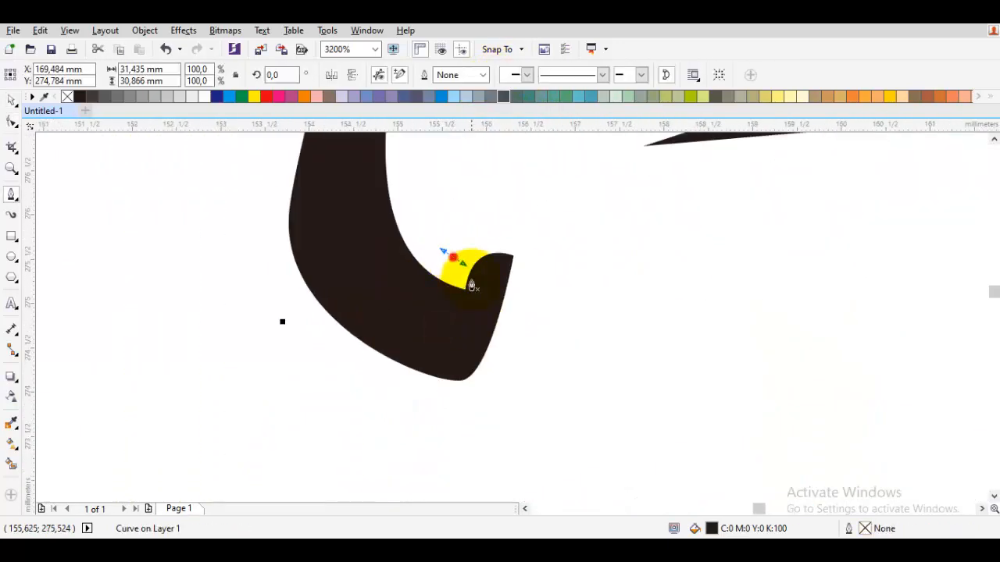
left_click(417, 418)
left_click_drag(507, 406, 531, 388)
left_click(561, 235)
left_click(454, 257)
left_click_drag(468, 232, 473, 222)
key("space")
left_click(378, 244, "shift")
left_click(505, 75)
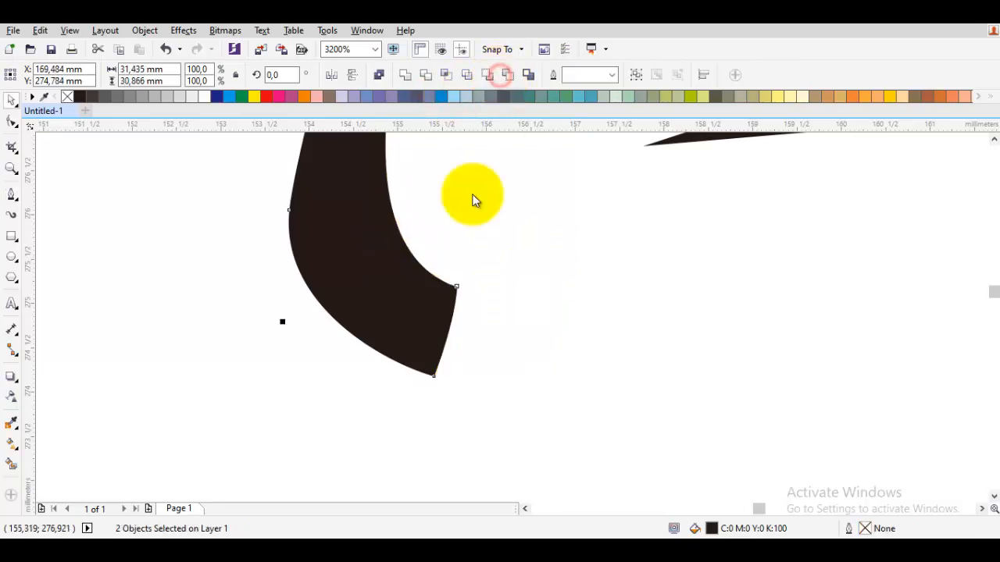
scroll(474, 196, "down", 1)
left_click(471, 199)
Try to draw a rounded hollow clasp without an outline around the band's trimmed forehead end.
scroll(455, 220, "up", 2)
key("space")
left_click(434, 310)
left_click_drag(491, 266, 517, 268)
left_click_drag(550, 384, 535, 411)
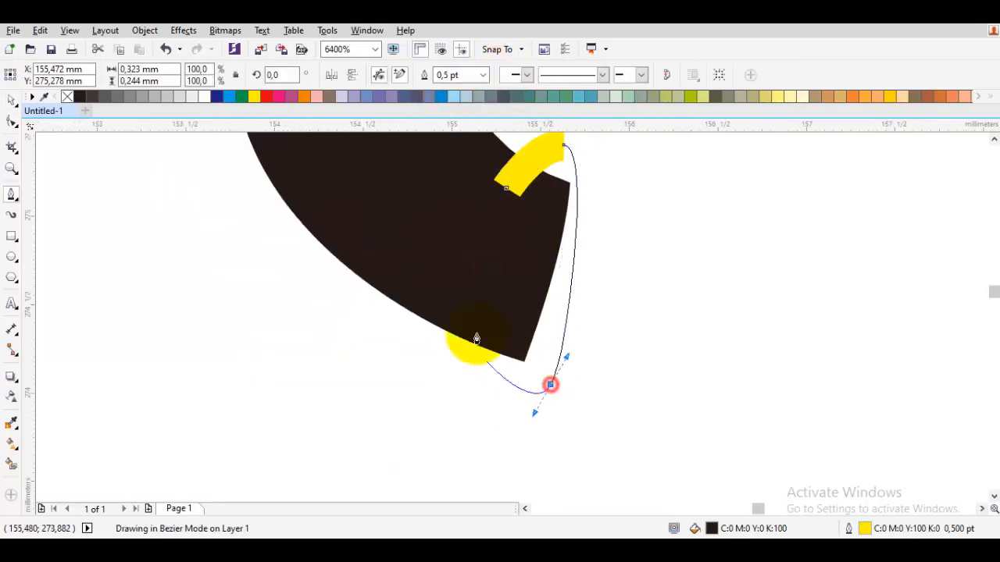
left_click(472, 329)
left_click(426, 289)
left_click_drag(417, 413, 423, 450)
left_click_drag(597, 411, 628, 357)
left_click_drag(598, 245, 585, 208)
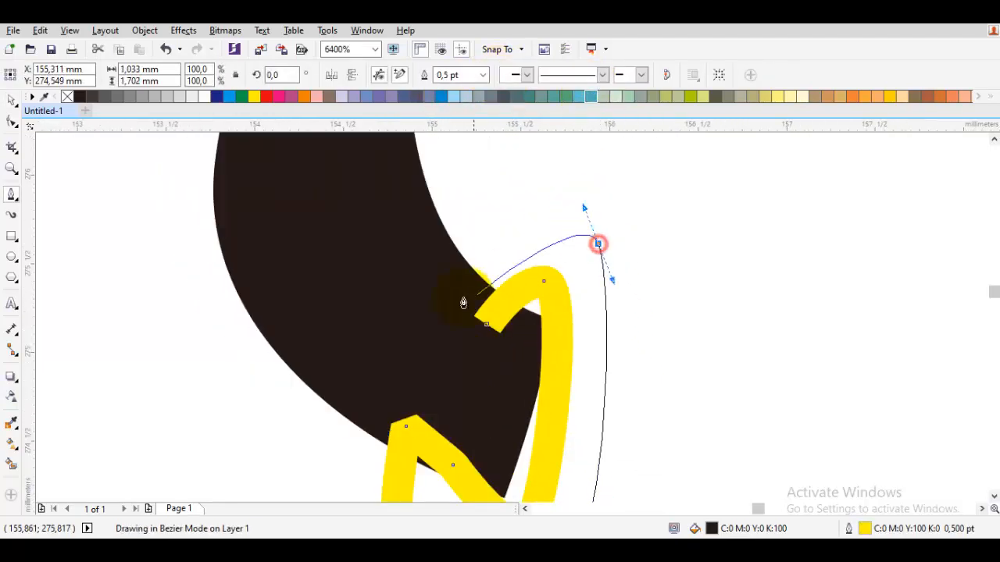
left_click_drag(452, 285, 455, 307)
left_click(486, 324)
right_click(68, 98)
key("space")
key("Escape")
Check the trial clasp's nodes at the band's forehead end and delete the shape.
scroll(415, 292, "down", 2)
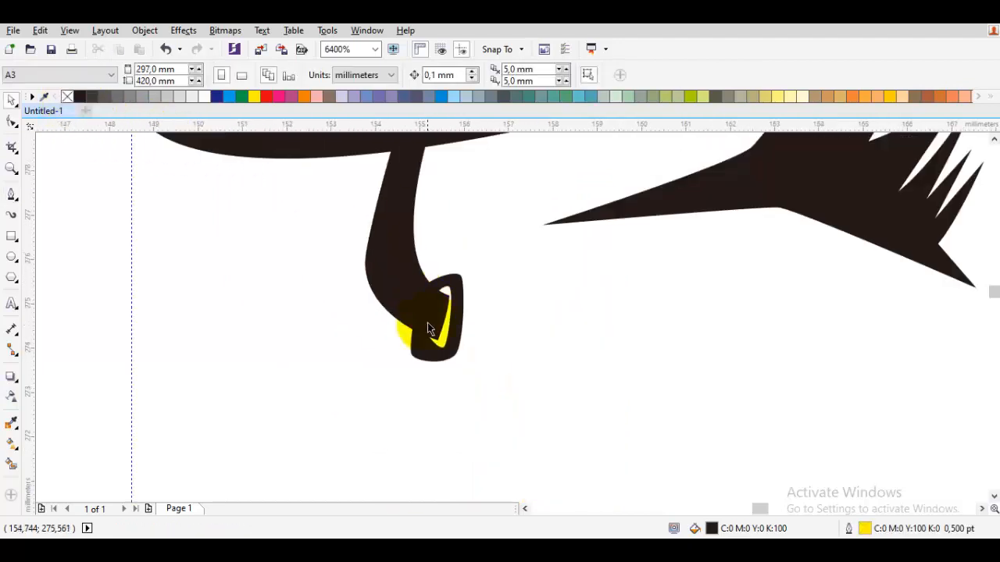
scroll(430, 336, "up", 2)
left_click(409, 362)
key("F10")
key("space")
key("Escape")
scroll(362, 400, "down", 2)
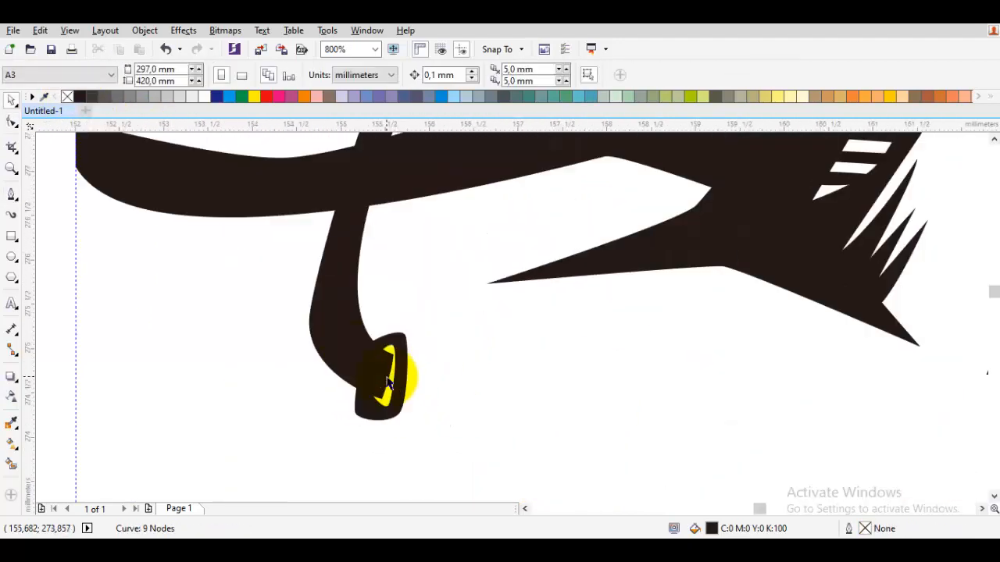
scroll(381, 378, "up", 1)
left_click(410, 325)
key("Delete")
Shorten the band's forehead end by subtracting a closed curved cutter shape from it with Back Minus Front.
key("space")
left_click_drag(210, 335, 277, 359)
key("Escape")
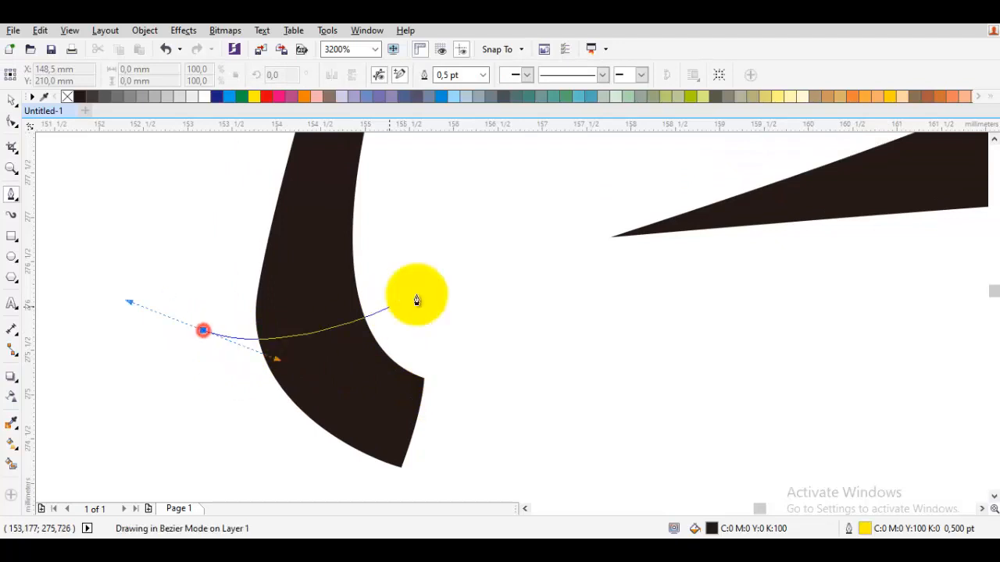
left_click(452, 281)
left_click_drag(503, 367, 511, 388)
left_click_drag(378, 489, 300, 475)
left_click_drag(259, 444, 239, 393)
left_click(203, 331)
key("space")
left_click(299, 287, "shift")
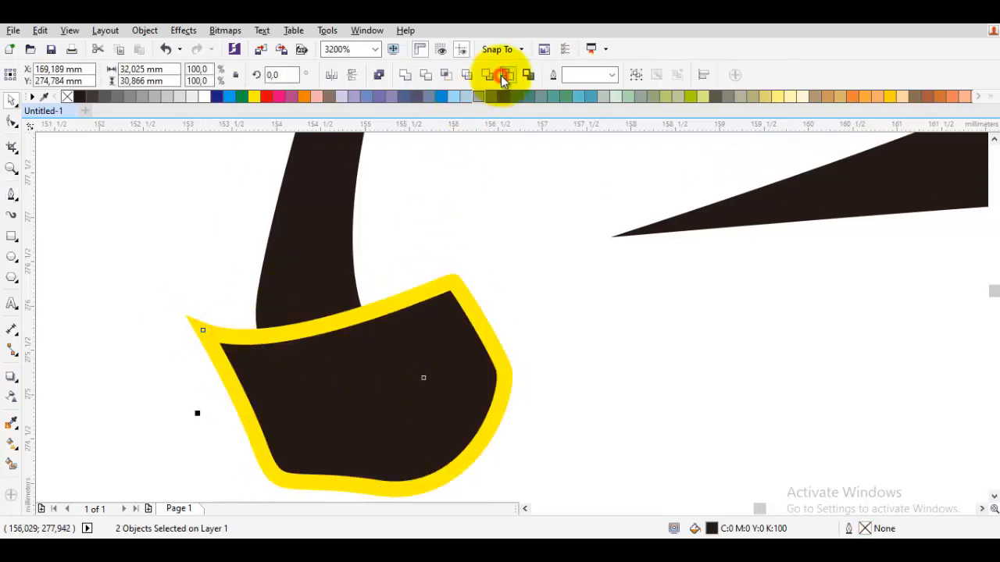
left_click(504, 75)
Draw the inner contour of a hollow clasp around the shortened forehead end of the band.
scroll(403, 257, "down", 1)
scroll(329, 273, "up", 1)
key("space")
left_click_drag(368, 272, 368, 282)
left_click(301, 306)
left_click(316, 338)
left_click(459, 306)
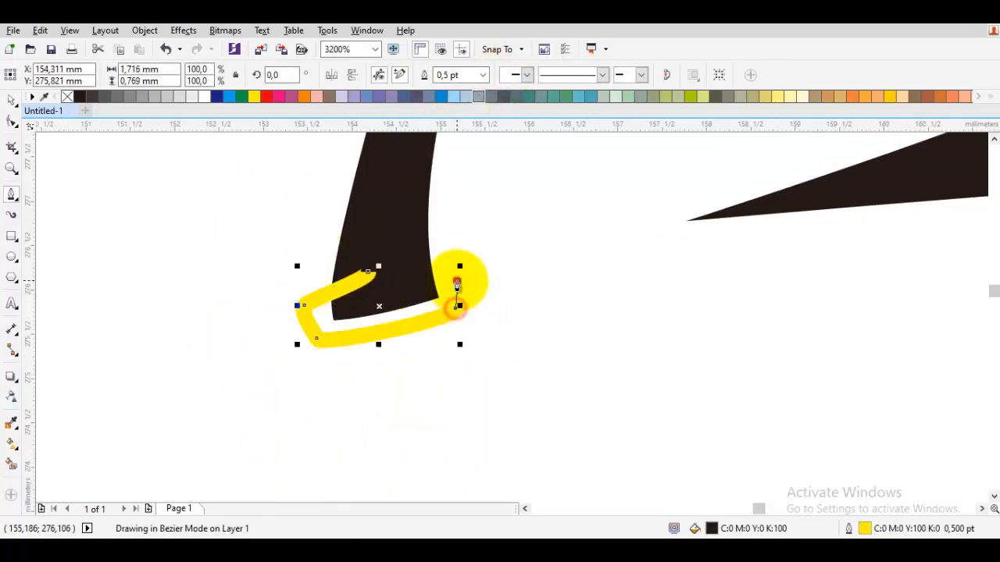
left_click(413, 230)
Draw the clasp's outer contour, close the shape, remove its outline and soften the inner corner nearest the horn.
left_click(483, 280)
left_click(463, 339)
left_click(288, 365)
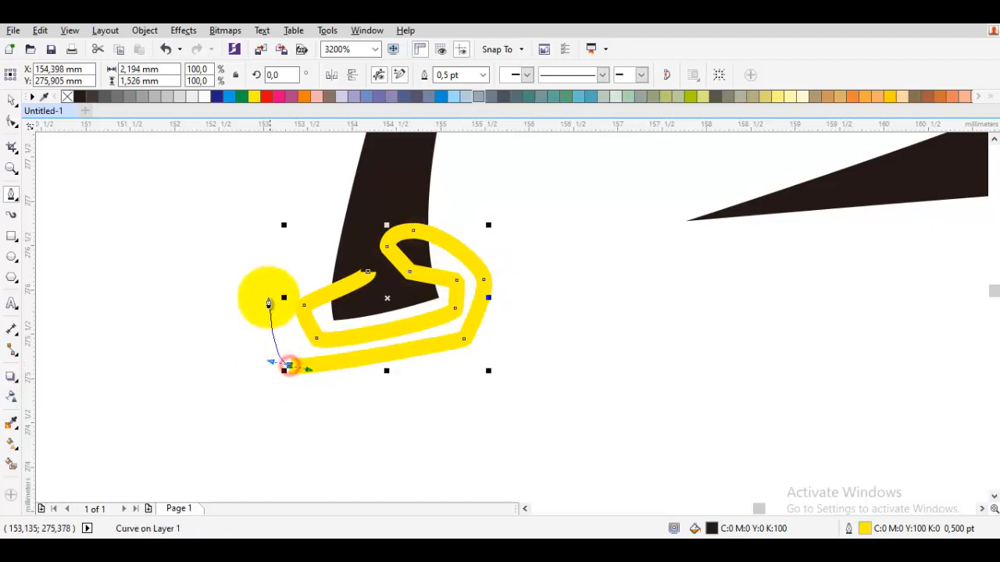
left_click(367, 272)
right_click(67, 96)
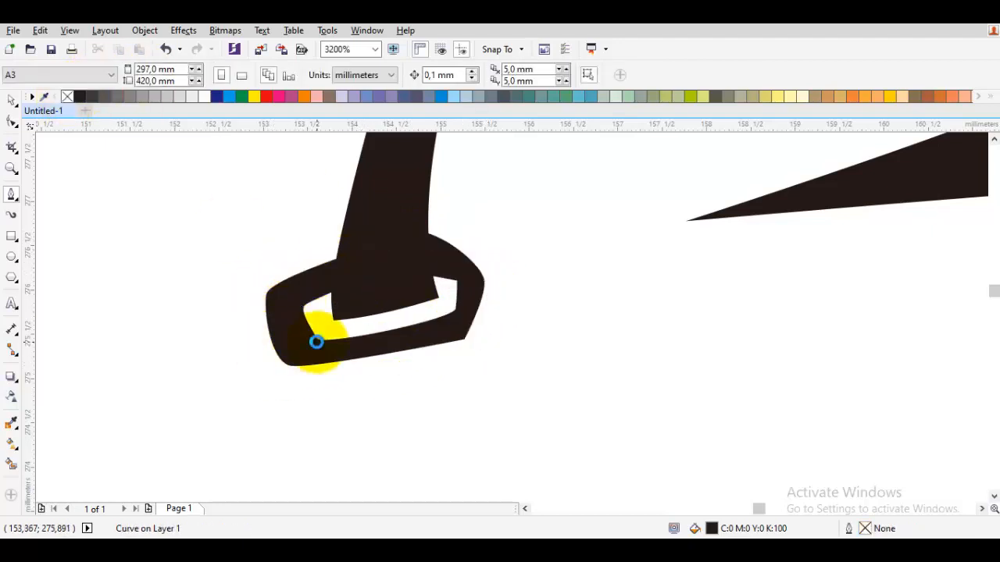
key("F10")
scroll(316, 341, "up", 1)
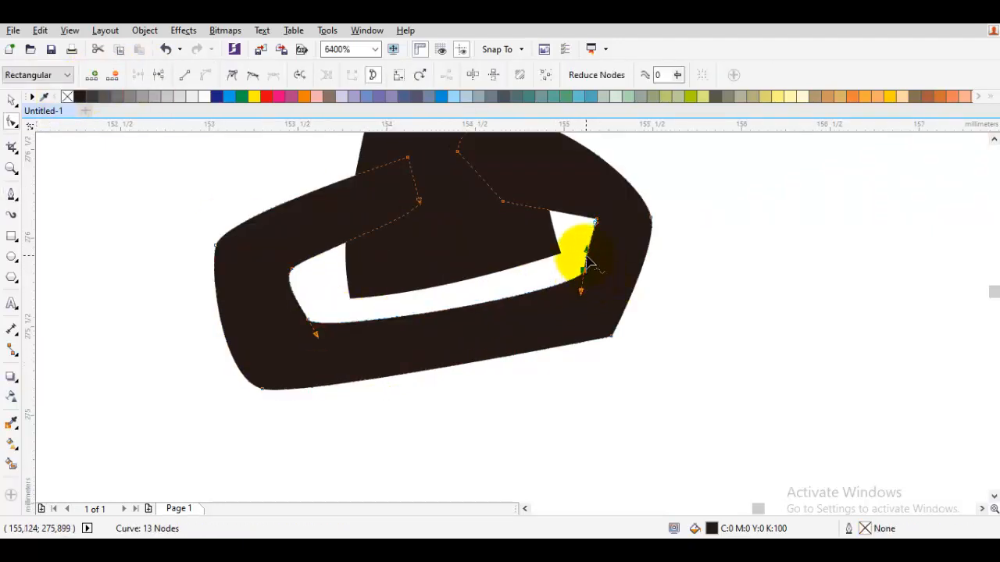
Draw a closed black piece about 1.5 mm wide across the band's end inside the clasp opening and remove its outline.
key("F5")
left_click_drag(318, 297, 367, 331)
left_click(581, 259)
left_click(580, 230)
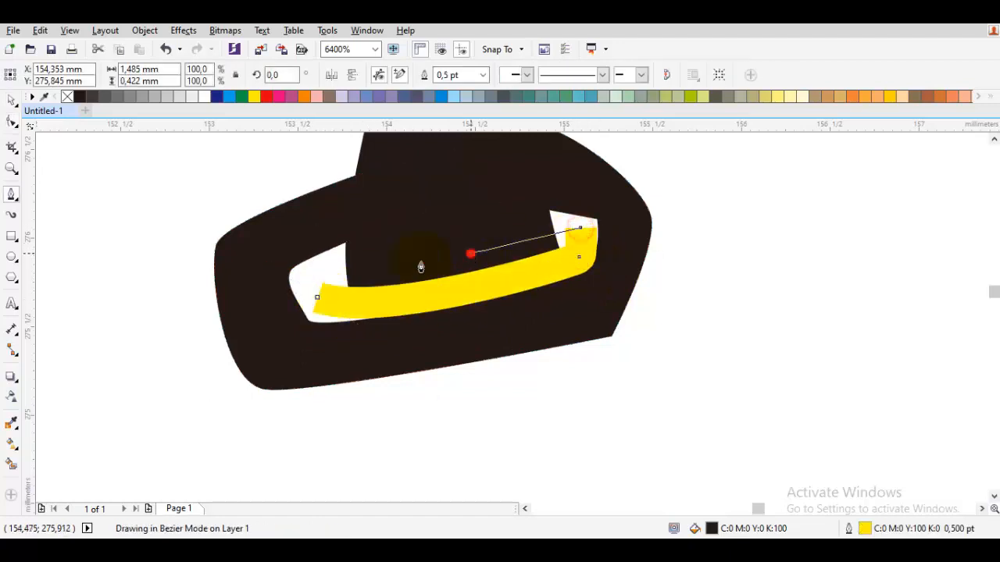
left_click(318, 295)
right_click(67, 96)
Extend the inner piece's pointed end toward the clasp's left side and delete the lower node at its opposite end.
key("F10")
scroll(321, 293, "up", 1)
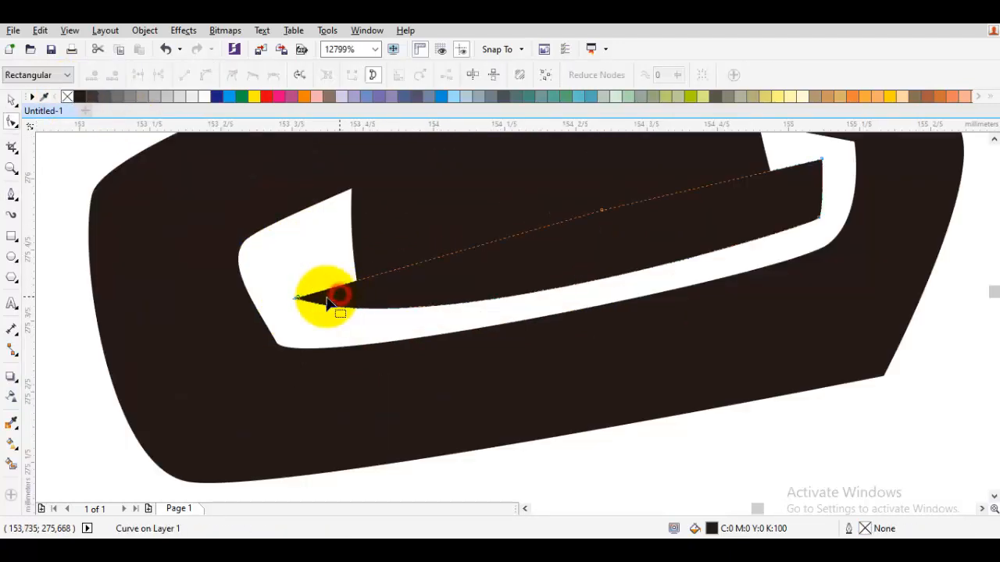
left_click_drag(283, 295, 253, 283)
left_click_drag(379, 359, 366, 360)
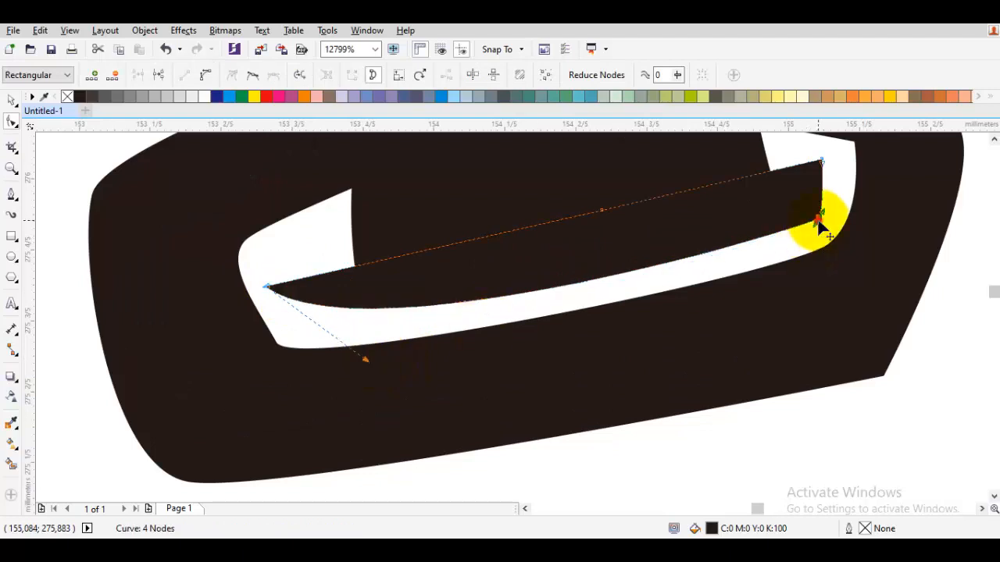
double_click(818, 220)
double_click(822, 159)
key("ctrl+z")
Convert the inner piece's segments to curves, move its upper right tip outward and bow its lower edge.
right_click(735, 160)
left_click(788, 237)
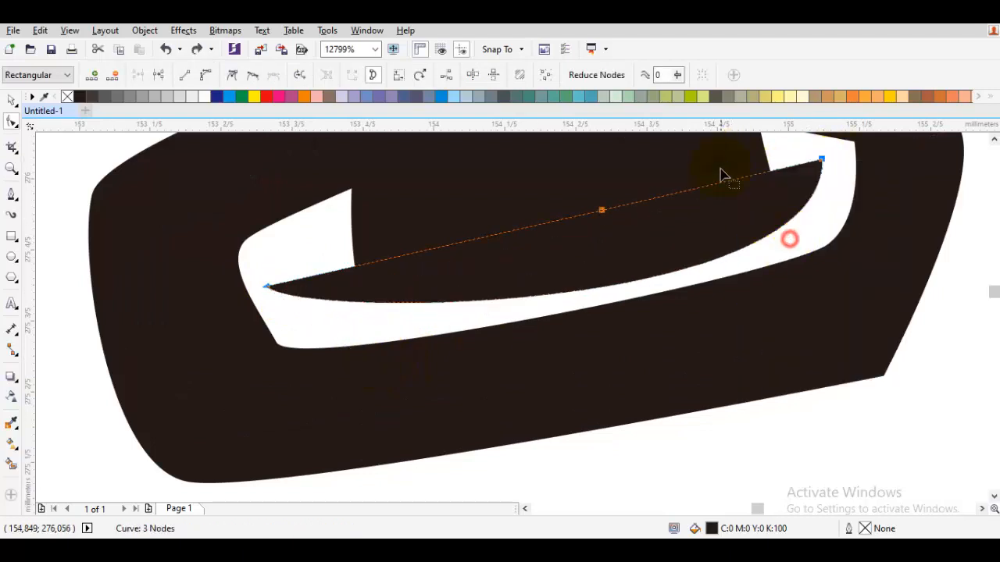
right_click(714, 160)
left_click(764, 228)
left_click_drag(829, 161, 839, 154)
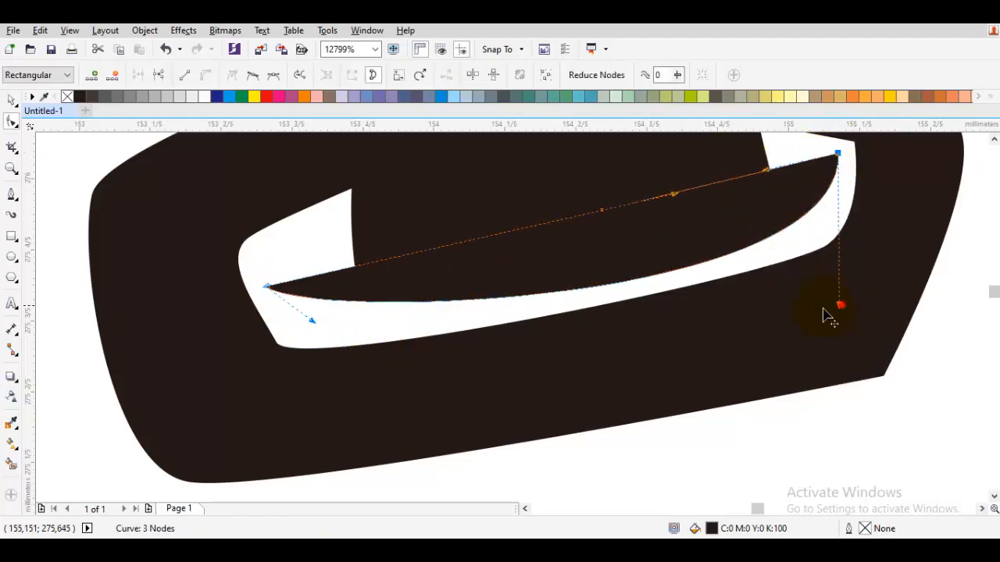
left_click_drag(840, 306, 780, 304)
key("space")
key("Escape")
scroll(742, 320, "down", 6)
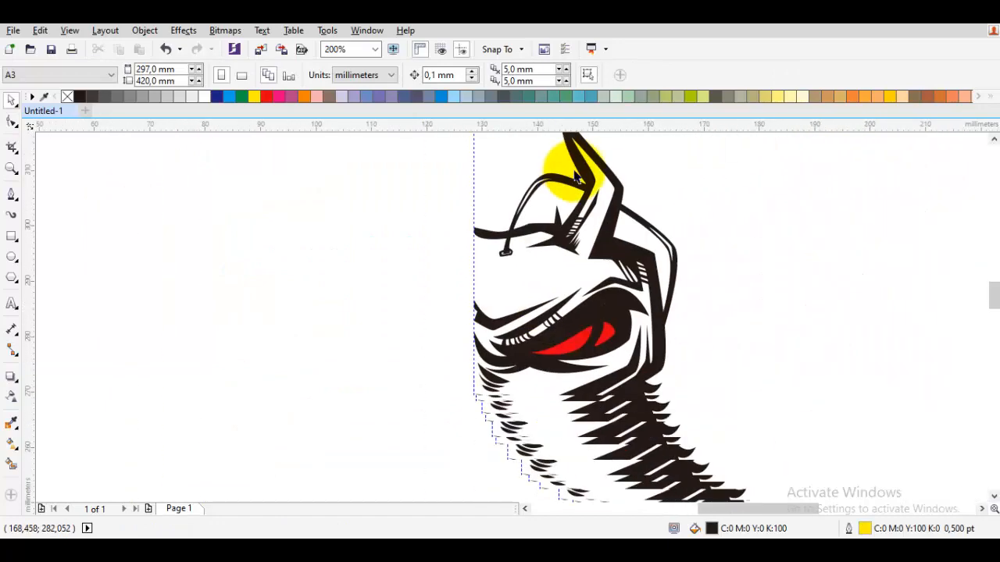
Enlarge the clasp and its inner piece together and position them around the band's forehead end.
scroll(665, 339, "up", 2)
scroll(654, 386, "down", 3)
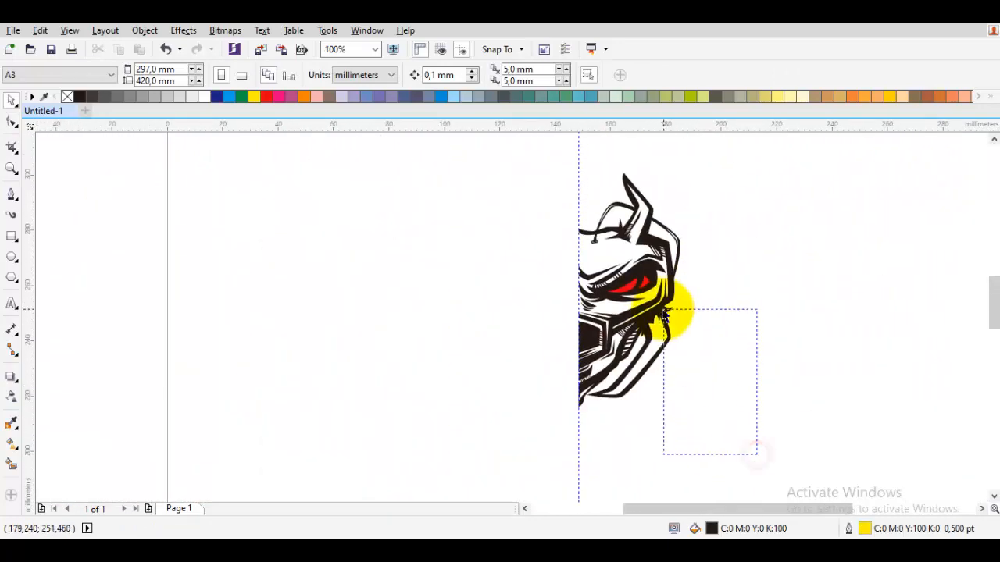
left_click_drag(664, 309, 694, 306)
scroll(609, 223, "up", 3)
scroll(511, 354, "up", 1)
double_click(506, 408)
scroll(505, 408, "up", 1)
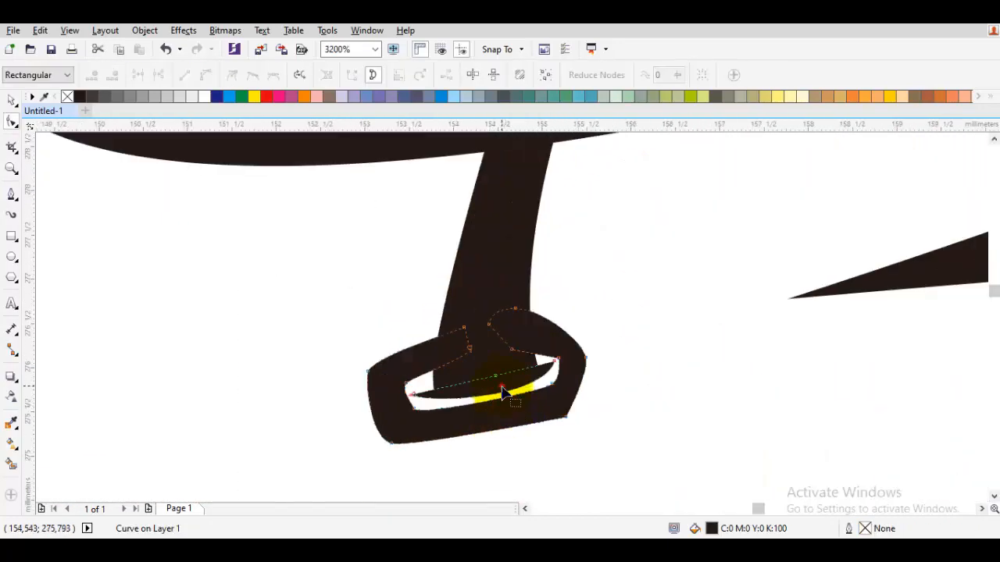
key("space")
left_click_drag(590, 302, 691, 249)
left_click_drag(603, 325, 596, 323)
key("Escape")
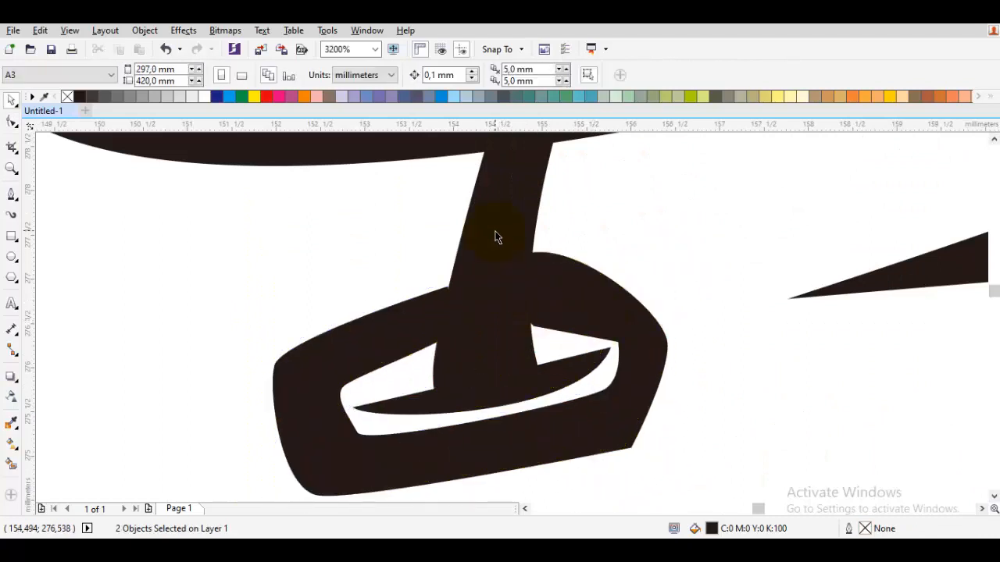
Widen the band's forehead end inside the clasp by moving its end nodes outward.
double_click(436, 398)
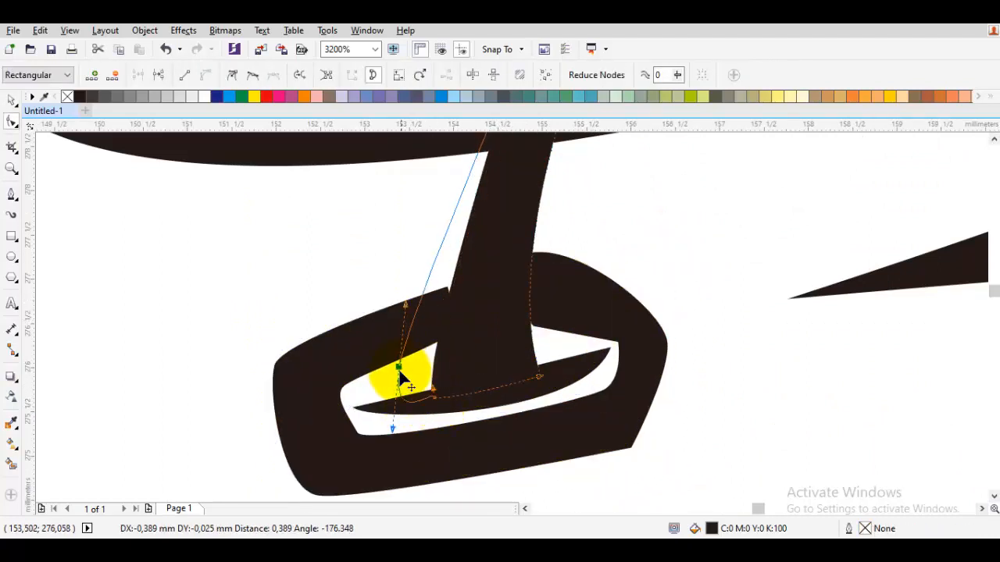
left_click_drag(399, 377, 394, 383)
left_click(545, 381)
left_click_drag(568, 379, 564, 371)
scroll(564, 371, "down", 2)
scroll(556, 313, "up", 1)
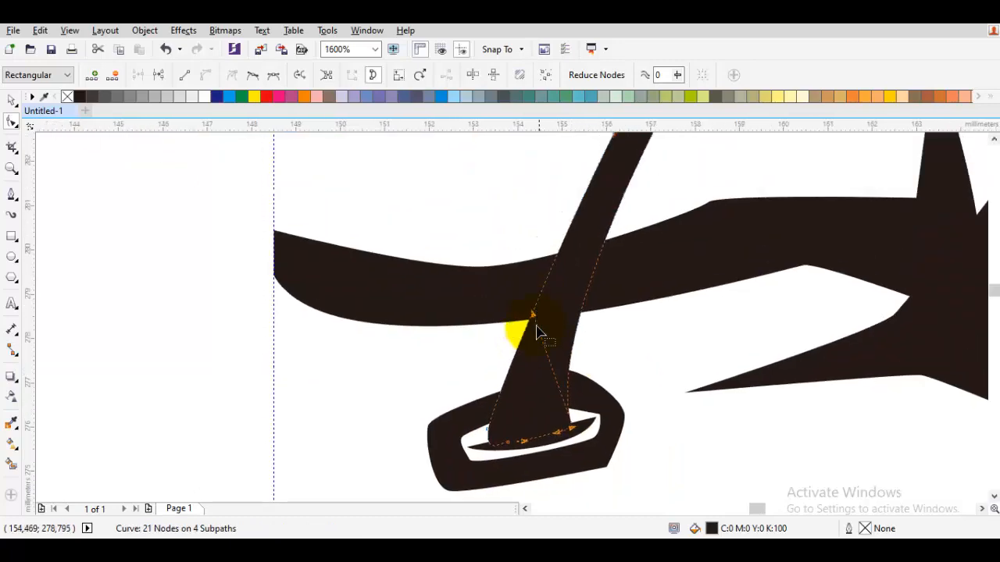
Adjust the curve of the band's side edge between the forehead line and the clasp.
key("ctrl+a")
right_click(479, 286)
left_click(519, 95)
right_click(487, 178)
left_click(526, 254)
key("space")
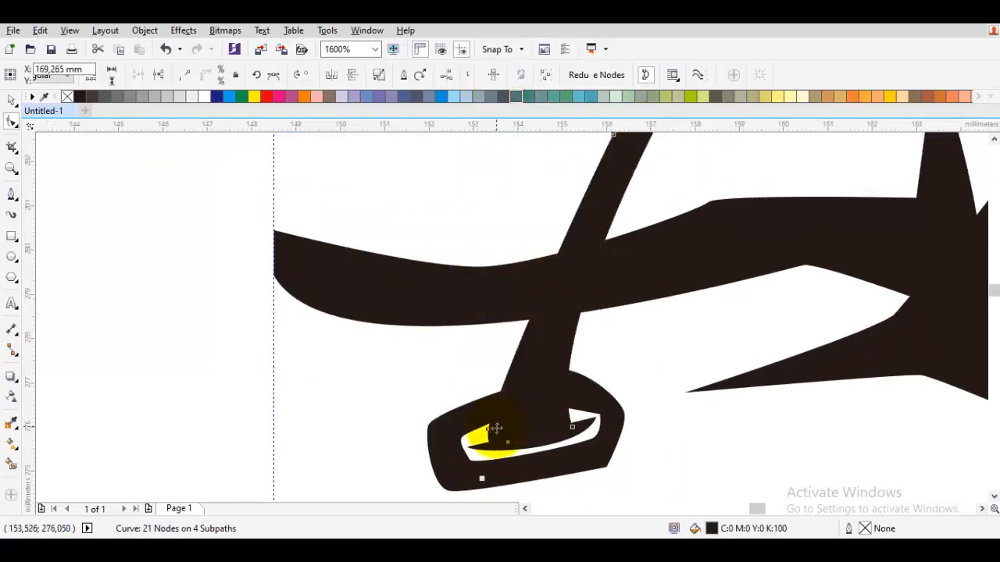
left_click_drag(501, 357, 512, 234)
key("space")
Smooth the top of the band's arch beside the horn by adjusting the curve handle of its upper node.
scroll(539, 239, "down", 2)
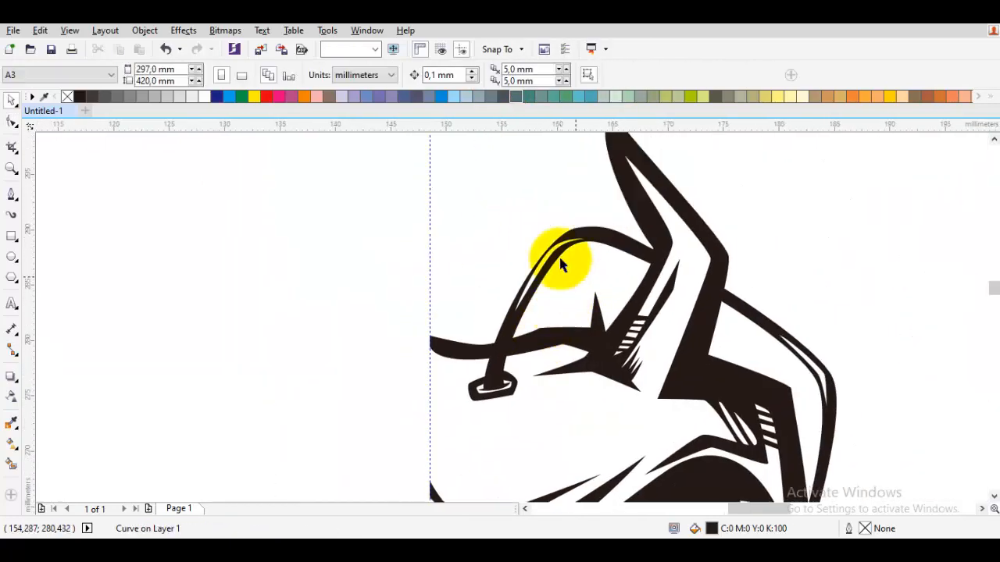
scroll(557, 258, "up", 1)
left_click(612, 208)
key("space")
scroll(603, 210, "up", 1)
left_click(594, 198)
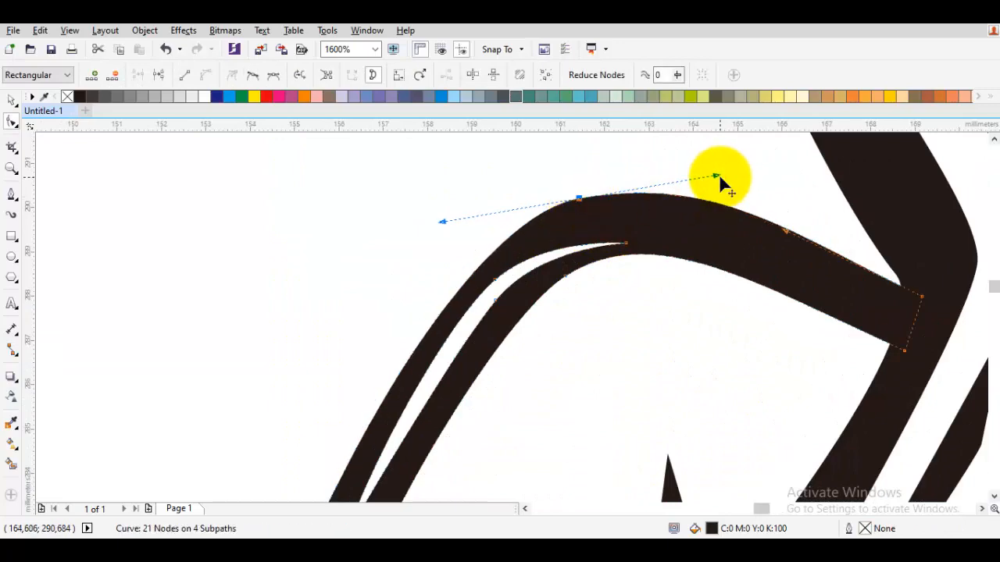
left_click_drag(716, 177, 726, 177)
scroll(603, 265, "down", 5)
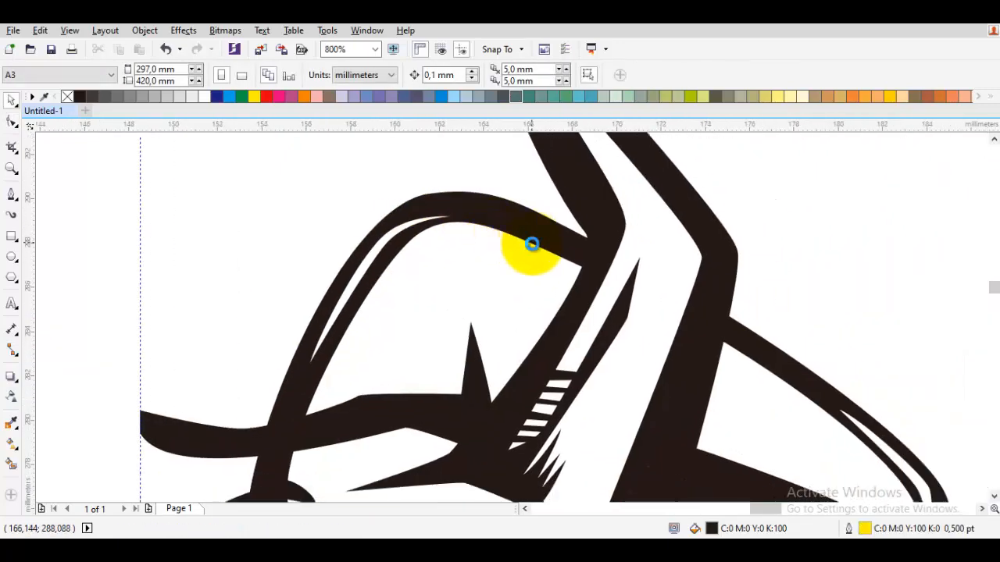
Lengthen the white highlight slit's lower tip on the band's outer stretch and shift its bend to narrow it.
scroll(728, 330, "up", 3)
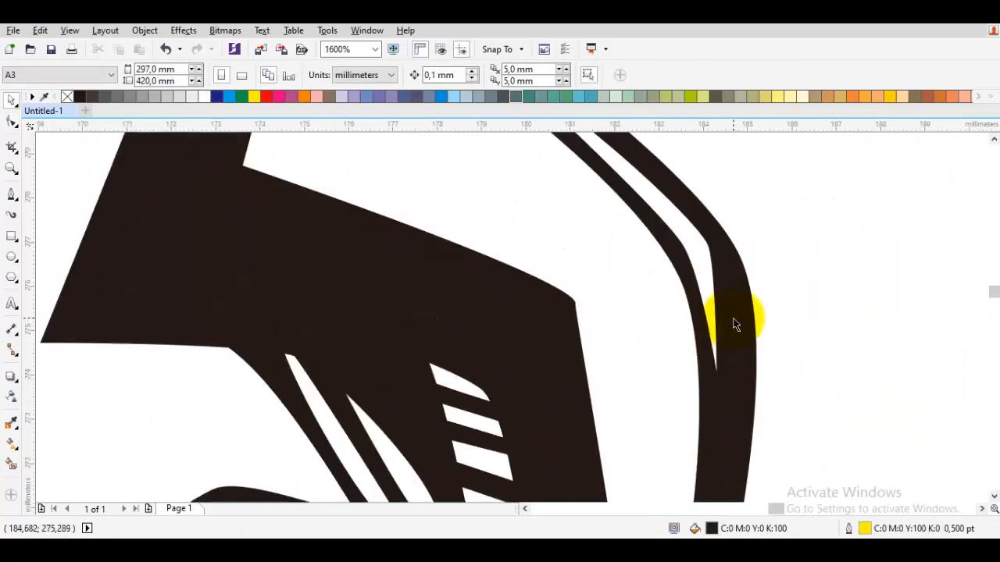
double_click(718, 375)
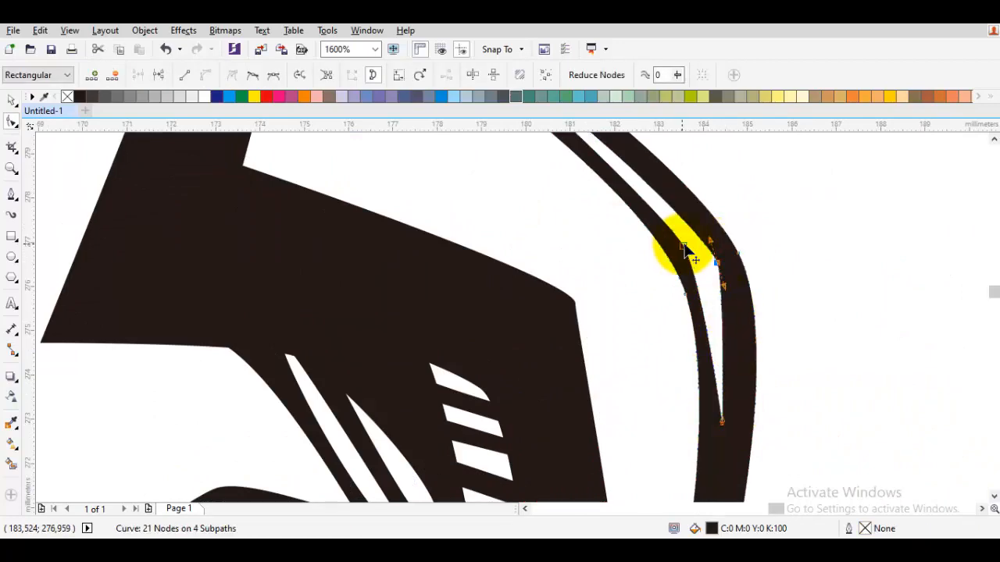
key("space")
Give the two red eye shapes a yellow outline 1.5 pt thick.
scroll(705, 268, "down", 4)
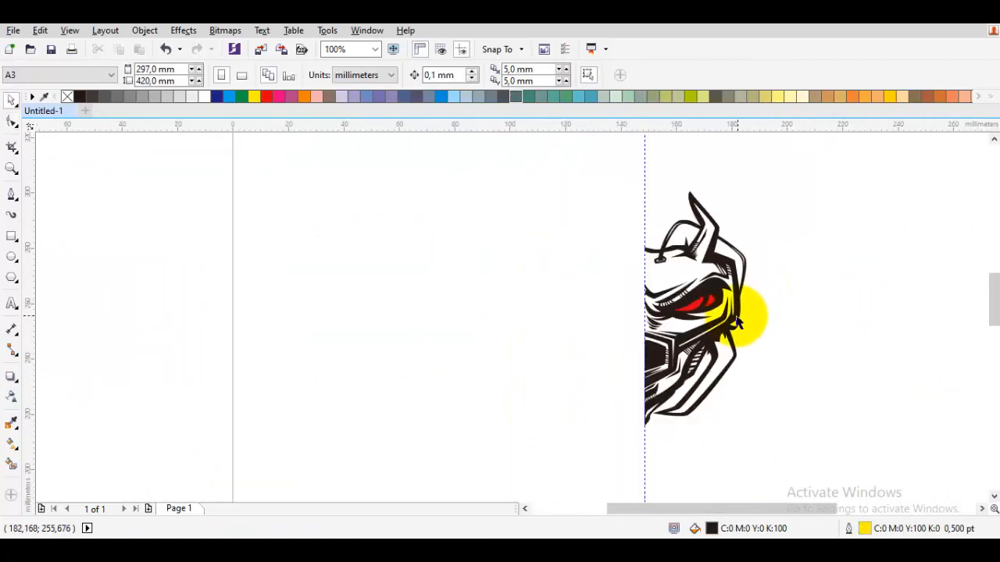
scroll(713, 323, "up", 3)
left_click(881, 331)
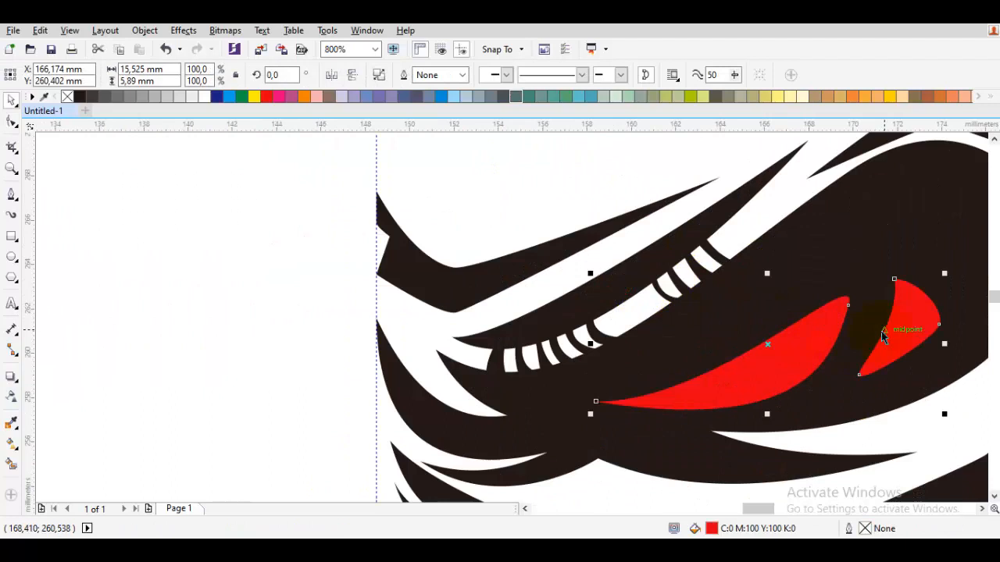
left_click(462, 75)
left_click(433, 123)
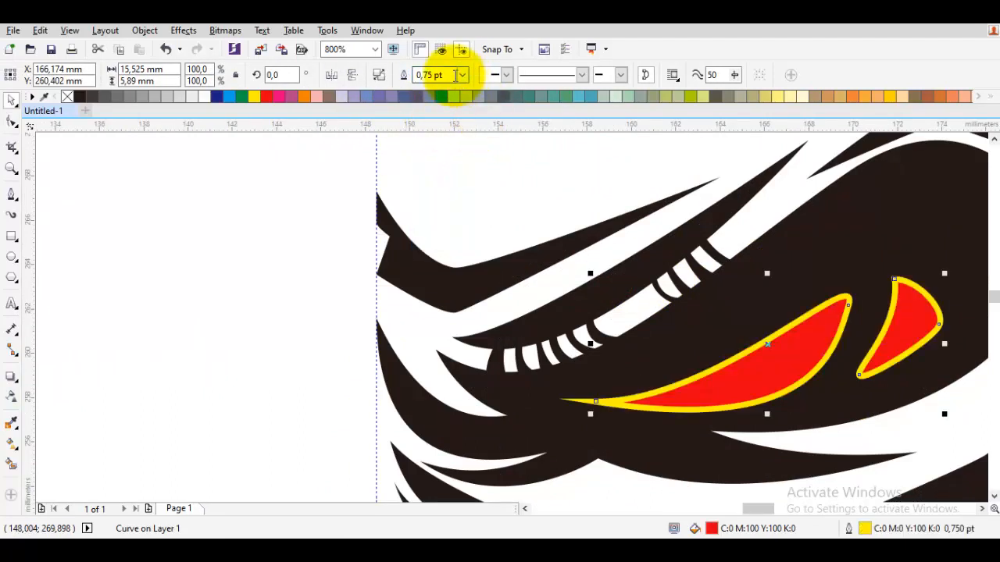
left_click(462, 76)
left_click(438, 146)
Convert the eye outline to an object and recolour it with the surrounding black to slim the red shapes.
scroll(451, 191, "down", 1)
scroll(586, 223, "up", 1)
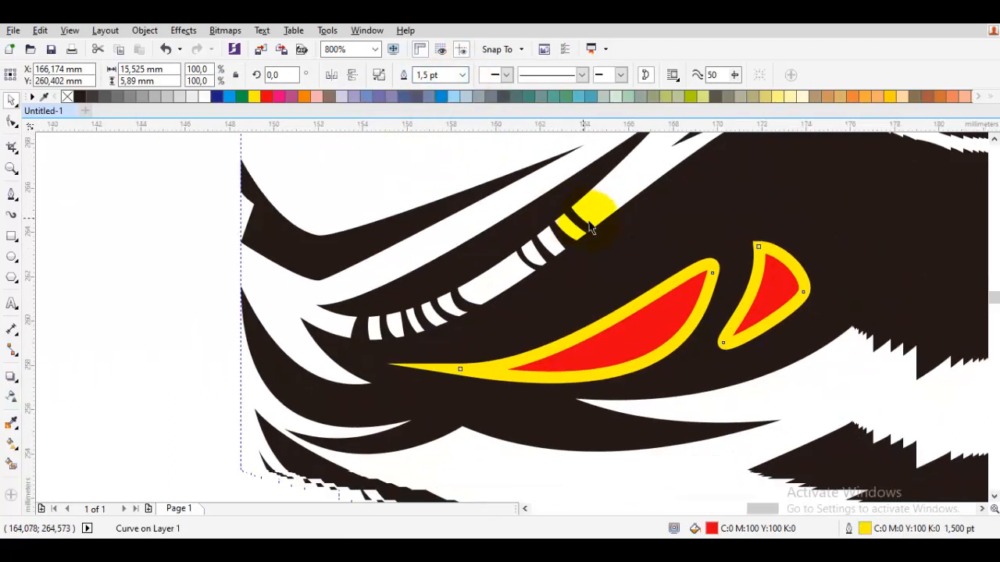
key("ctrl+shift+q")
scroll(597, 337, "up", 1)
key("i")
left_click(558, 304)
left_click(565, 326)
key("space")
left_click_drag(592, 336, 493, 306)
scroll(495, 304, "down", 1)
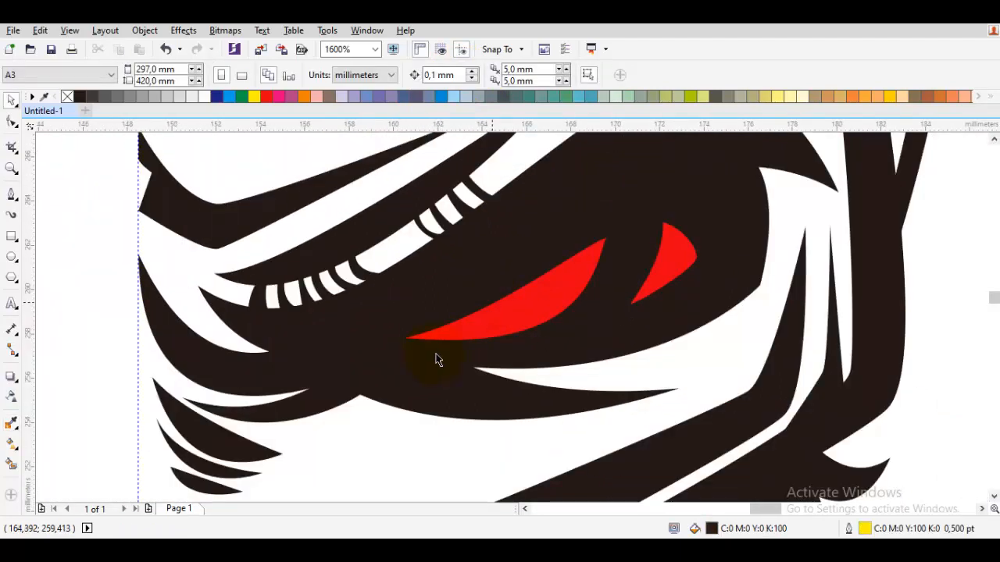
Draw a closed curve about 19 by 8.5 mm over the upper part of both red eye shapes.
left_click_drag(439, 359, 367, 366)
key("p")
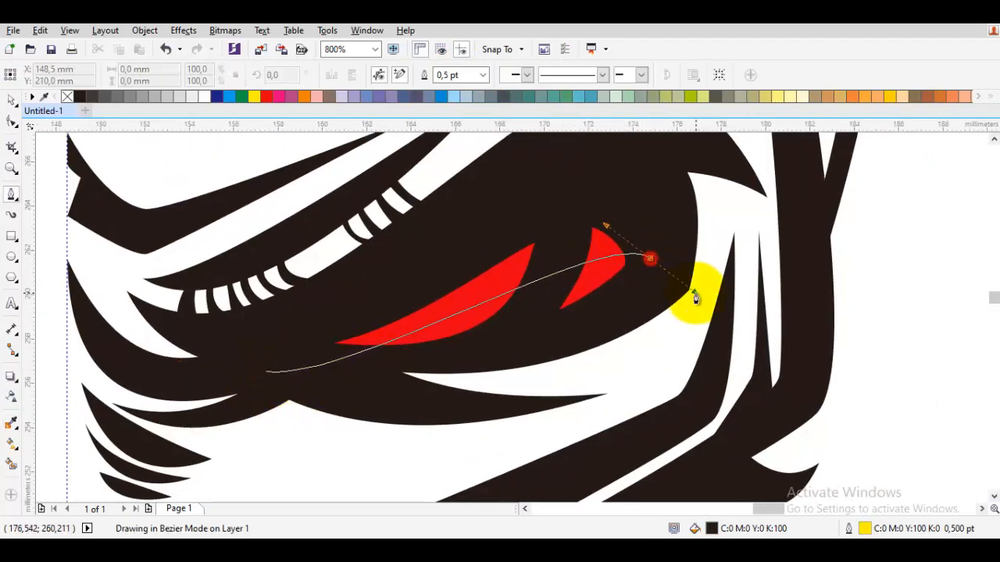
left_click_drag(461, 195, 216, 267)
left_click(267, 374)
scroll(430, 328, "up", 1)
Use the closed curve to split off the upper portion of the red eye shapes.
key("space")
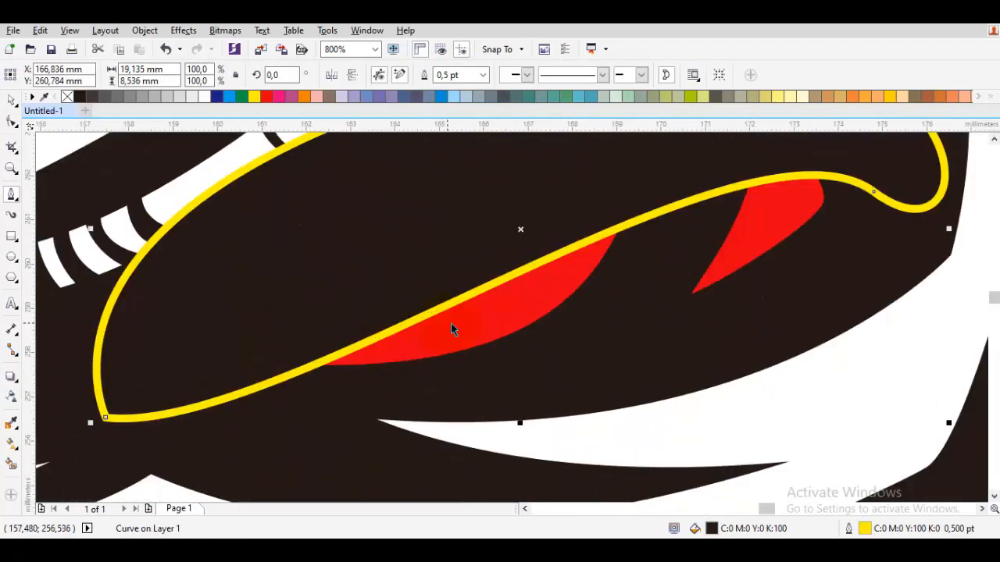
left_click(451, 324, "shift")
left_click(441, 78)
left_click(430, 328)
scroll(431, 328, "up", 1)
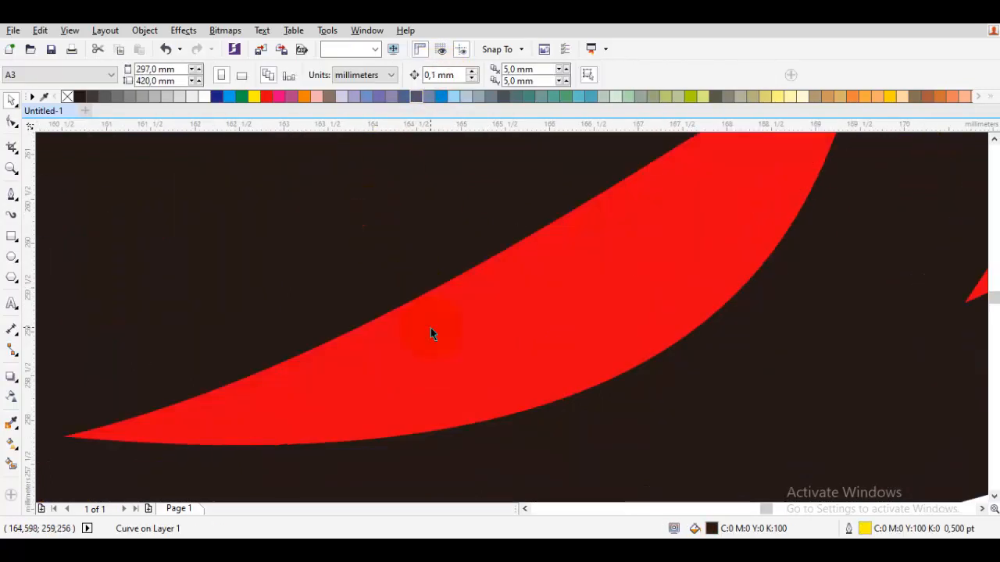
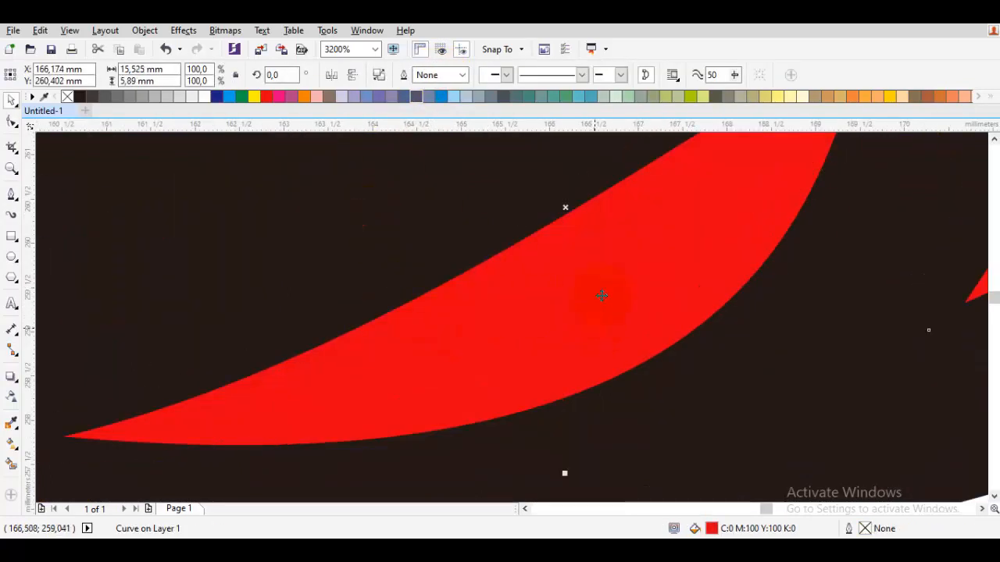
Recolour the lower portions of both red eye shapes orange.
left_click(878, 96)
key("F3")
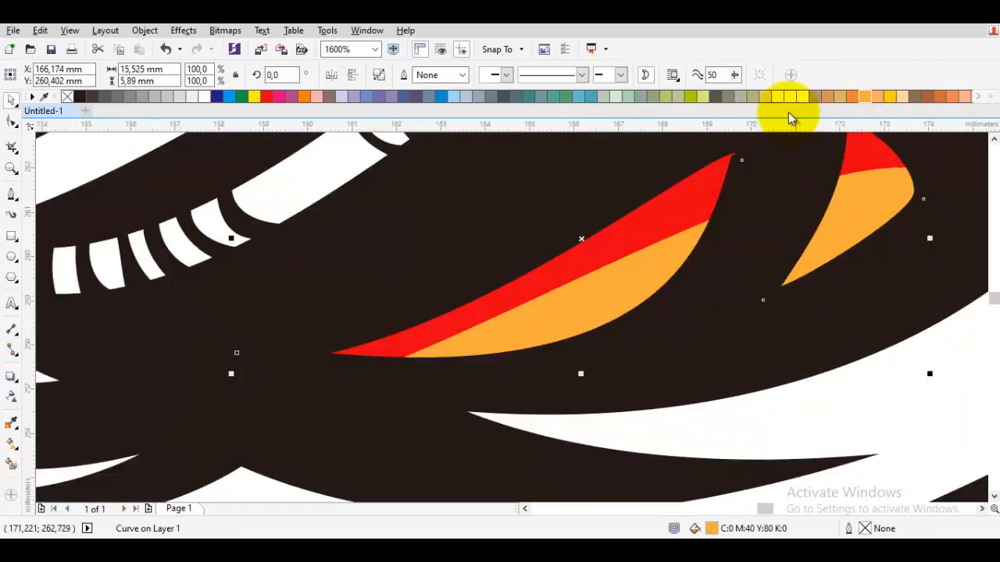
left_click(850, 95)
scroll(672, 283, "down", 4)
left_click(750, 297)
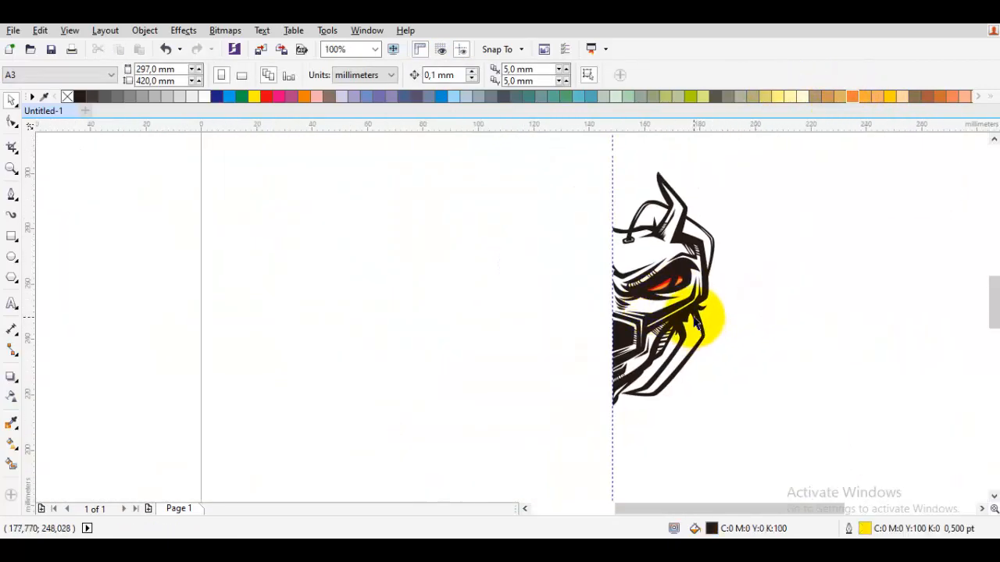
Draw a thin tapered black stroke about 8.1 by 20.4 mm between the two outer jaw bands, without an outline.
scroll(695, 320, "up", 1)
scroll(721, 329, "down", 1)
left_click_drag(735, 374, 706, 351)
scroll(705, 349, "up", 2)
key("space")
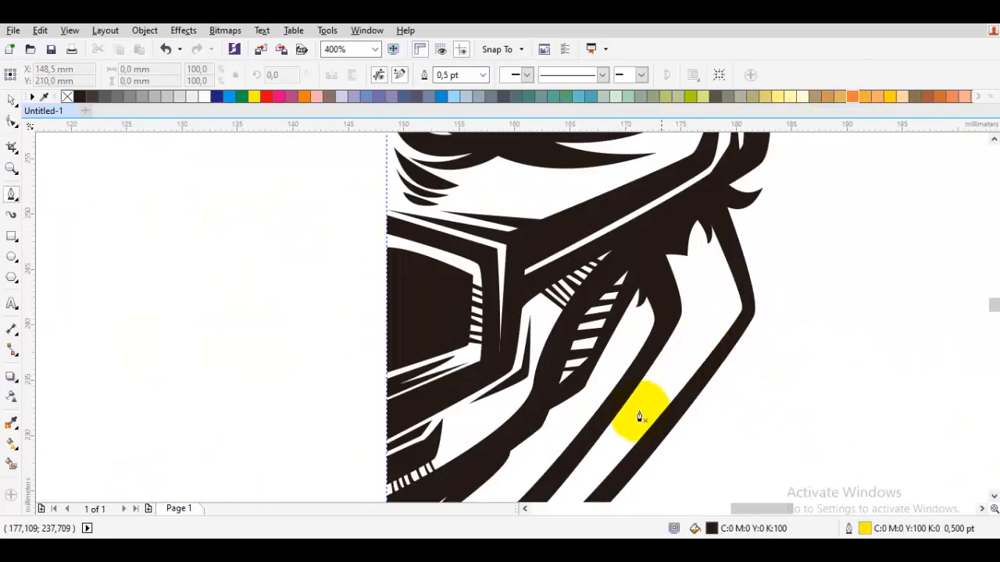
scroll(720, 309, "up", 1)
left_click_drag(690, 308, 694, 268)
scroll(685, 265, "down", 1)
scroll(677, 205, "up", 1)
left_click(676, 203)
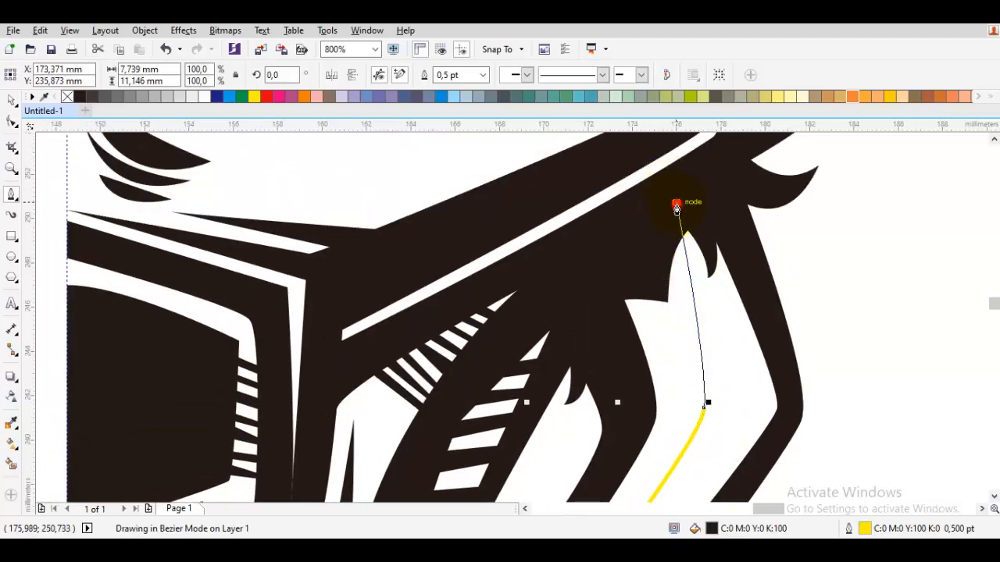
left_click(709, 410)
scroll(712, 426, "down", 3)
scroll(683, 438, "left", 2)
left_click_drag(712, 420, 801, 276)
right_click(68, 97)
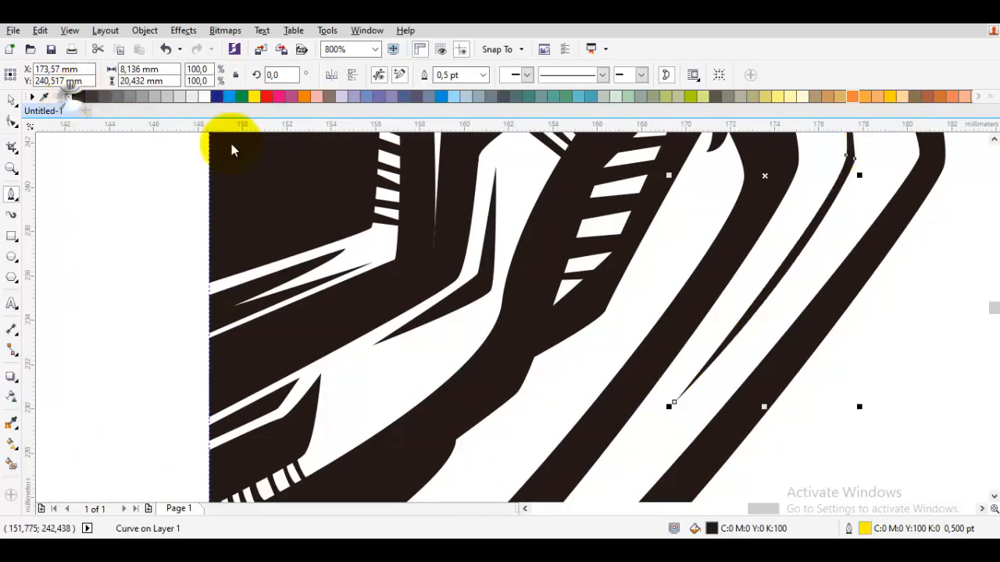
Reshape the thin jaw stroke by adjusting the nodes at its upper end and at its bend.
key("space")
scroll(371, 195, "down", 3)
left_click(554, 262)
scroll(428, 189, "up", 4)
double_click(474, 231)
left_click_drag(457, 139, 464, 213)
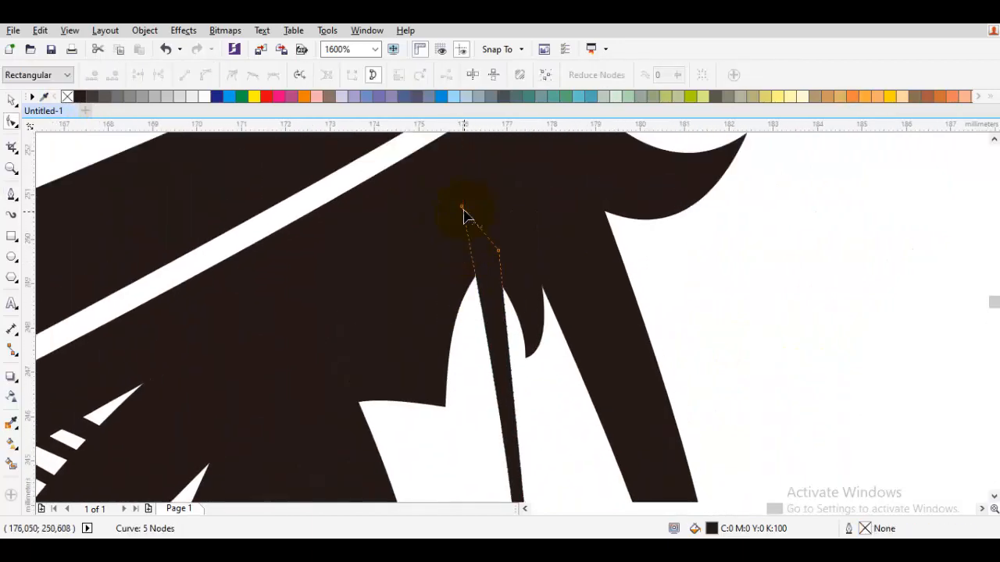
scroll(492, 320, "down", 5)
left_click_drag(533, 425, 529, 427)
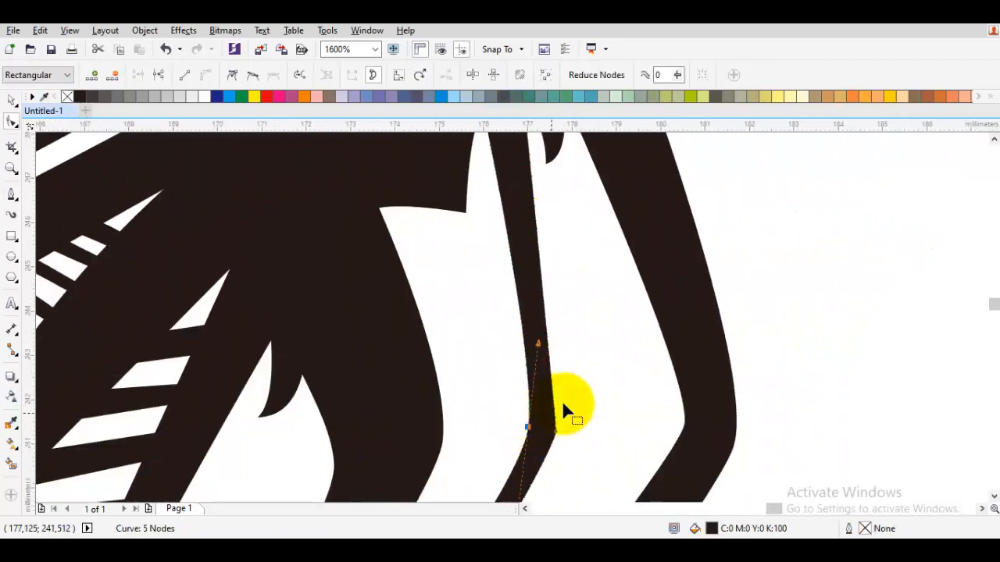
key("space")
scroll(579, 399, "down", 3)
left_click(669, 391)
scroll(675, 396, "down", 1)
Select the whole half face and make a horizontally mirrored copy beside it.
left_click_drag(725, 429, 458, 146)
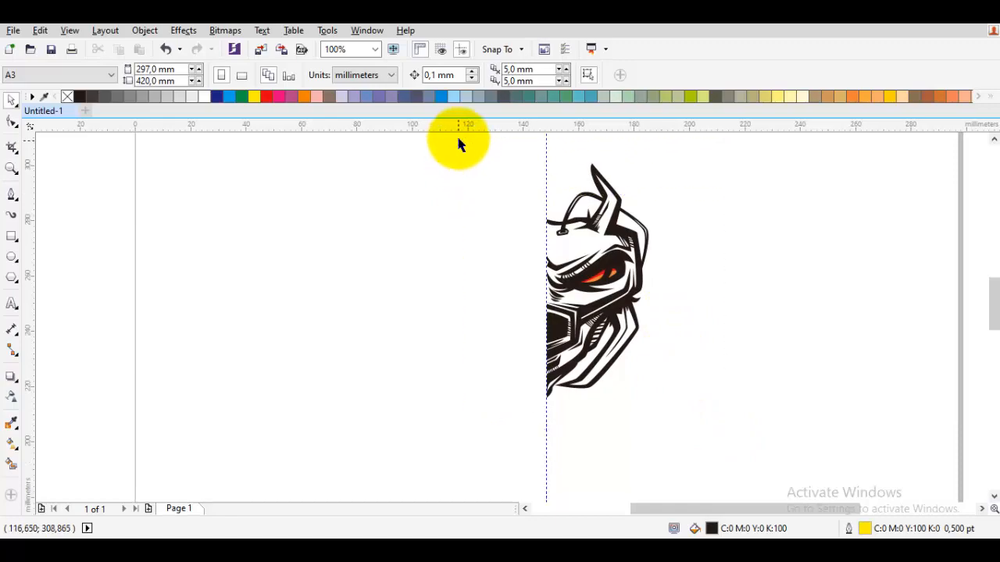
left_click(563, 241)
left_click_drag(653, 331, 463, 332)
right_click(562, 335)
scroll(510, 297, "up", 2)
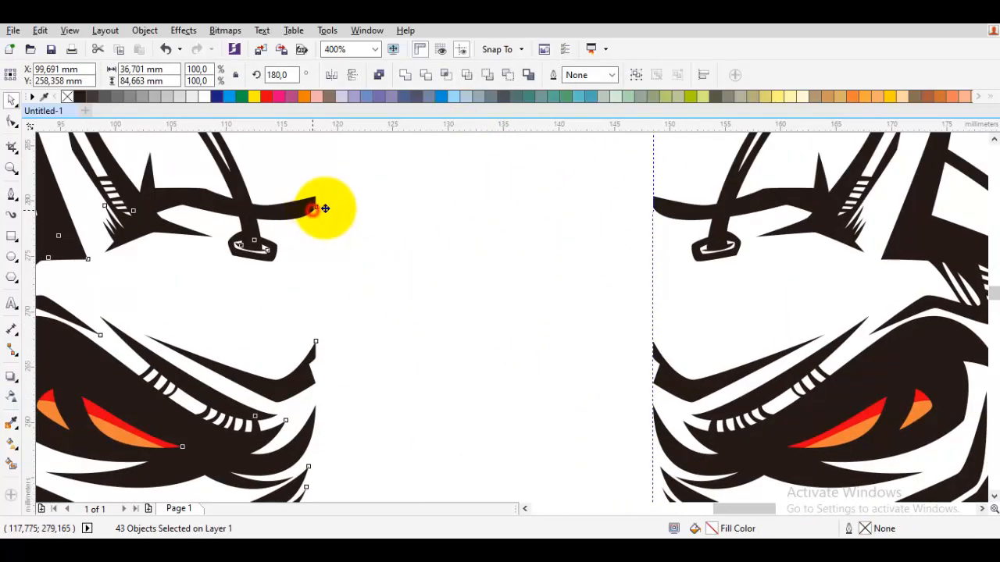
Move the mirrored half so its inner edge meets the original half at the vertical guideline.
left_click_drag(312, 209, 647, 210)
scroll(648, 209, "up", 2)
key("ctrl+z")
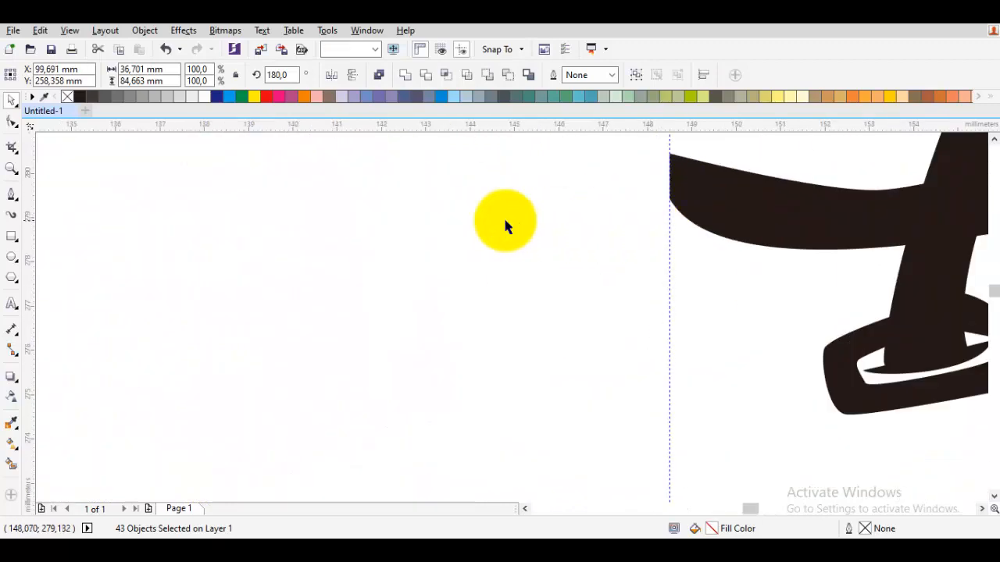
scroll(512, 228, "down", 2)
left_click_drag(246, 230, 655, 217)
scroll(553, 230, "up", 2)
key("Escape")
Examine the complete mirrored face from the horns down to the chin.
scroll(705, 214, "down", 3)
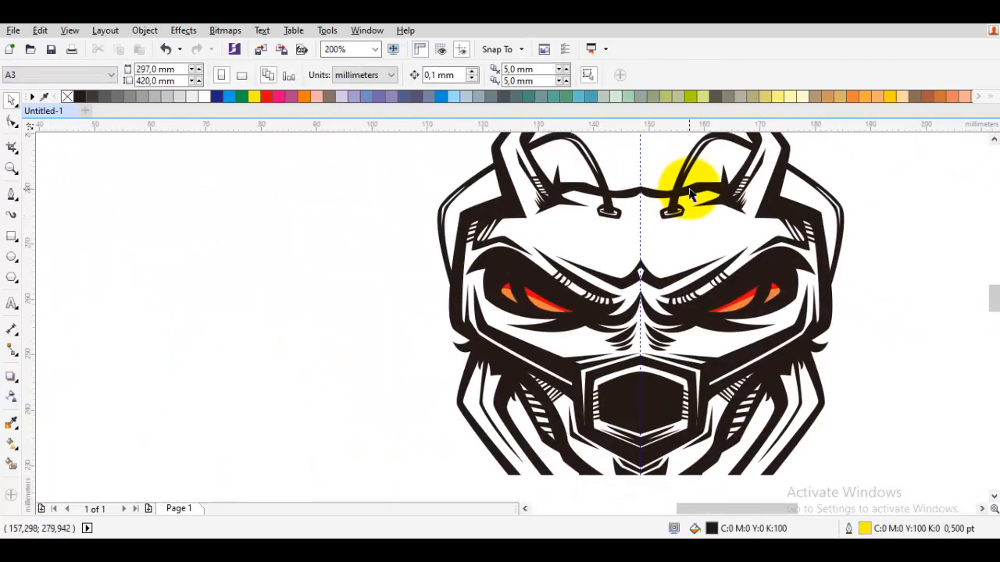
scroll(689, 193, "down", 1)
scroll(648, 260, "up", 1)
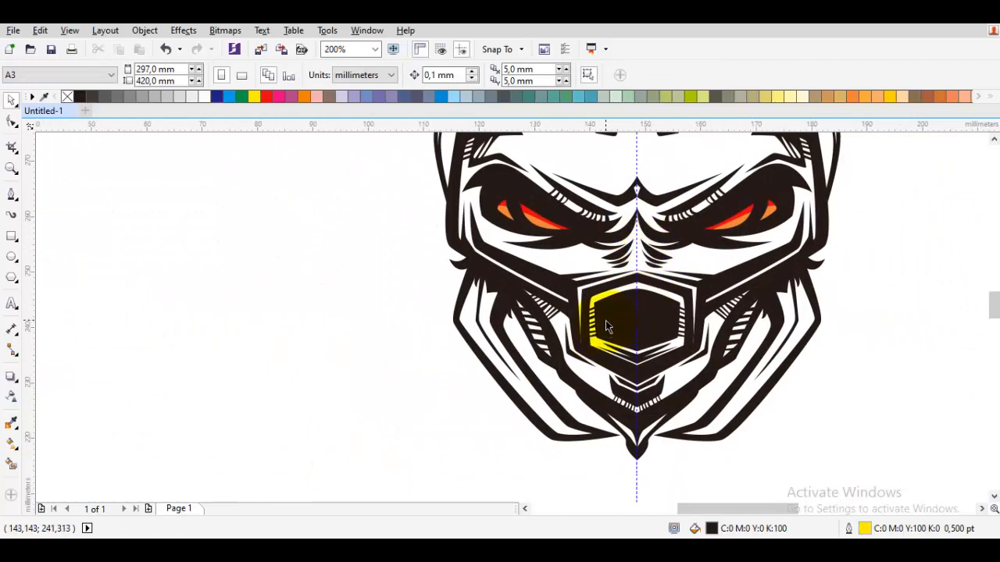
scroll(605, 322, "down", 1)
scroll(625, 361, "up", 1)
scroll(628, 375, "down", 1)
scroll(546, 321, "up", 1)
Undo the moves and the mirrored copy to return to the single half face.
left_click_drag(574, 317, 554, 316)
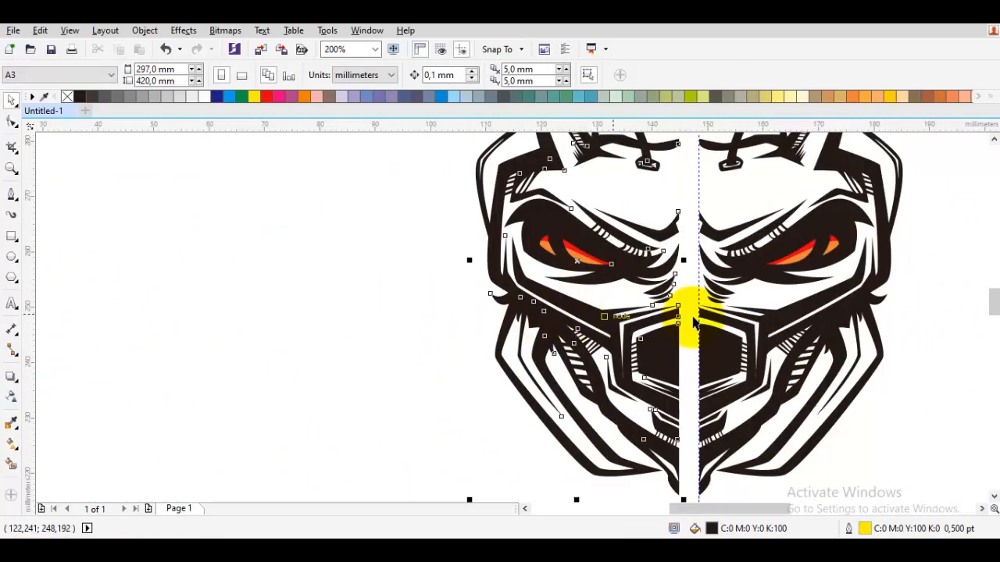
key("ctrl+z")
key("ctrl+z")
left_click_drag(836, 299, 604, 348)
key("ctrl+z")
Draw a curved spike above the existing one on the outer cheek and weld it to the adjoining black shape.
key("space")
scroll(627, 342, "up", 3)
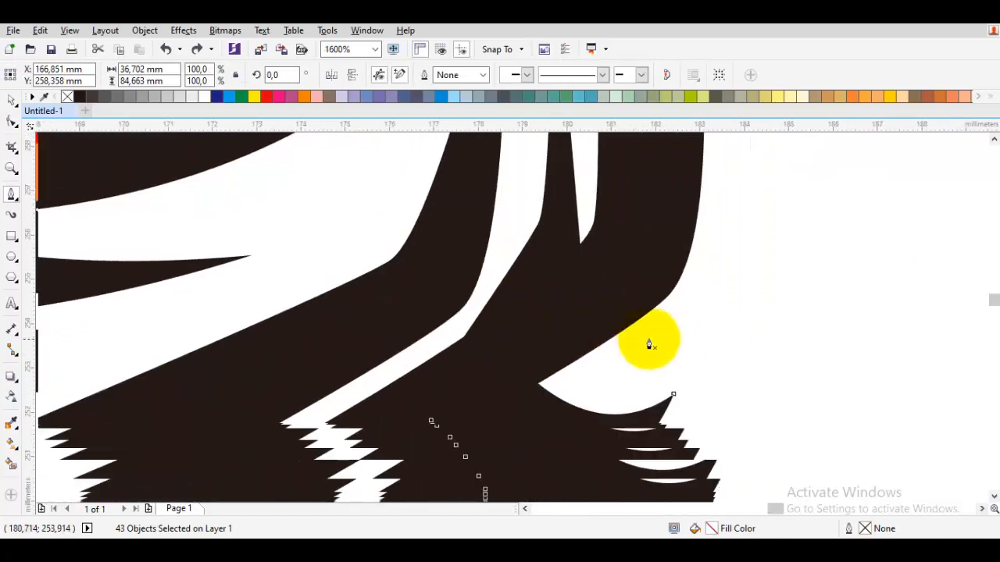
left_click_drag(708, 295, 591, 458)
left_click(545, 354)
left_click_drag(707, 295, 618, 399)
key("space")
left_click(610, 435, "shift")
left_click(406, 75)
key("space")
Draw another curved spike about 2.4 by 2 mm below the cheek spikes and weld it to the black shape.
scroll(561, 305, "down", 2)
scroll(576, 357, "up", 5)
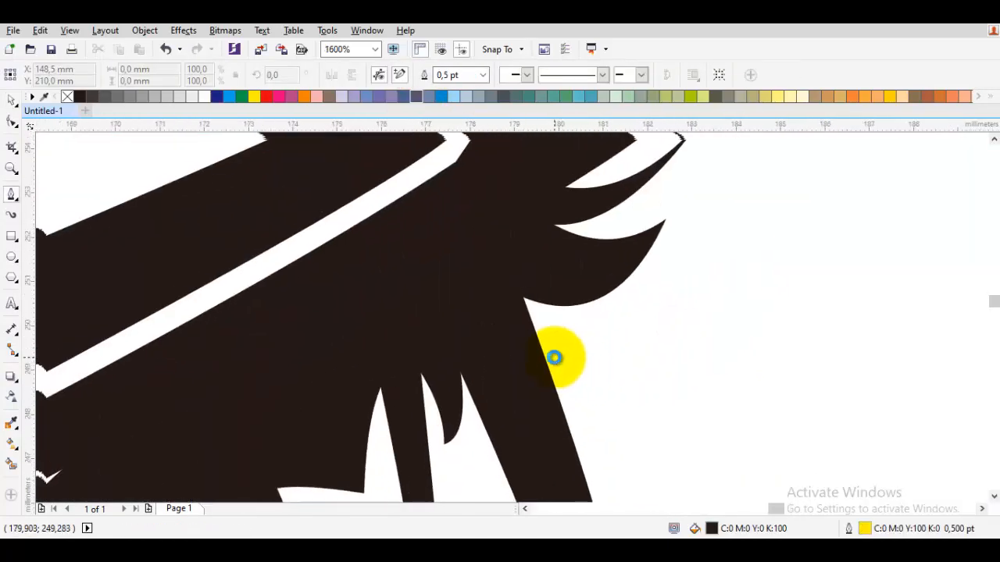
double_click(454, 166)
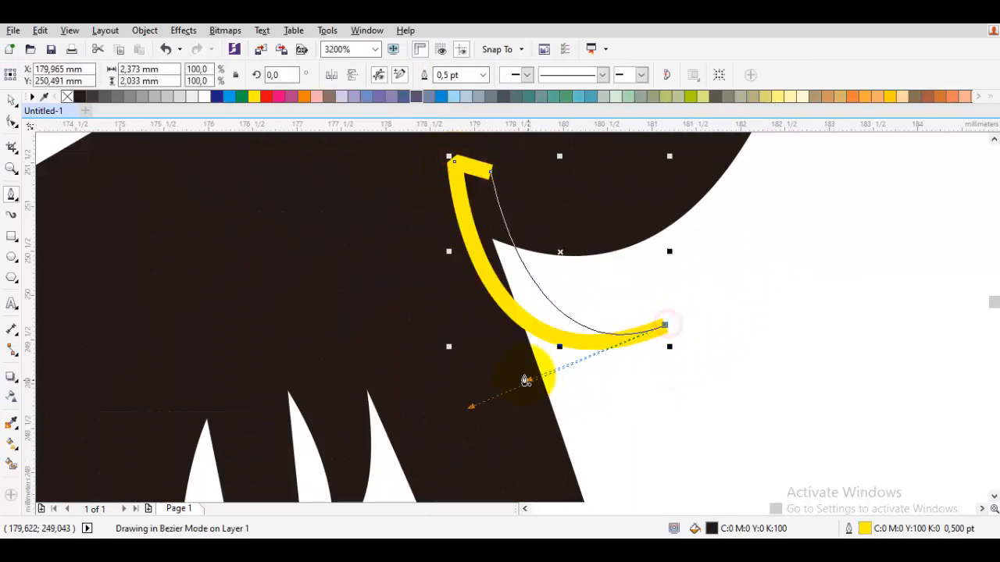
left_click_drag(524, 381, 524, 381)
key("space")
left_click(633, 209, "shift")
left_click(408, 80)
scroll(531, 293, "down", 4)
left_click(597, 299)
Draw two overlapping curved spikes at the outer base of the horn, the larger about 5.1 by 2.1 mm.
key("space")
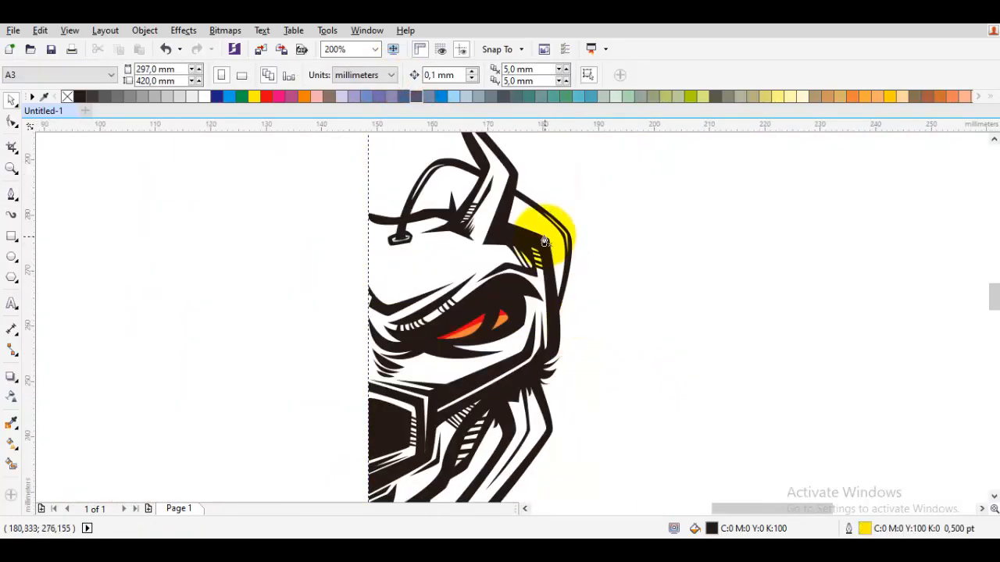
scroll(504, 222, "up", 3)
left_click_drag(477, 334, 546, 250)
left_click(703, 248)
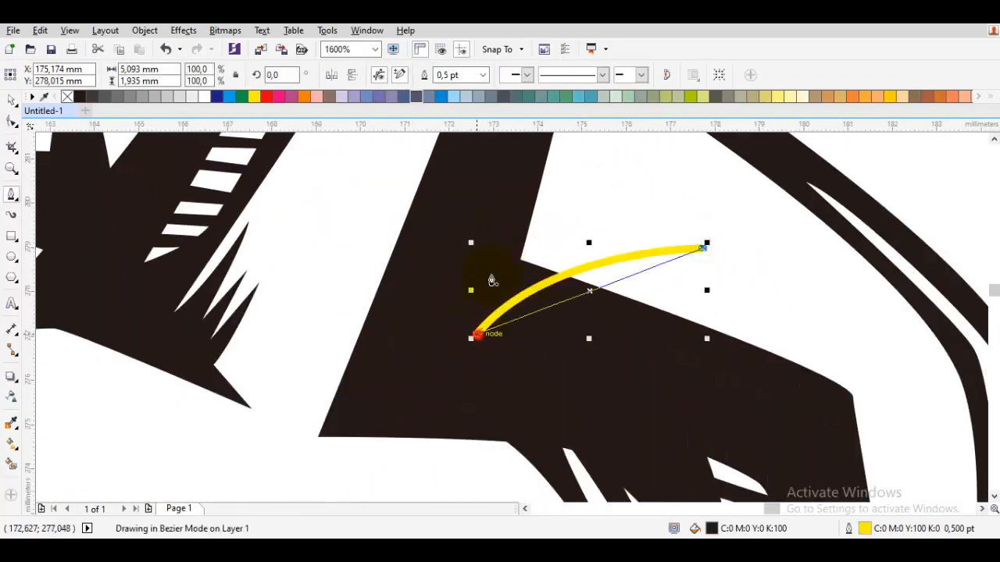
left_click_drag(459, 204, 458, 205)
left_click_drag(637, 212, 536, 225)
left_click(514, 298)
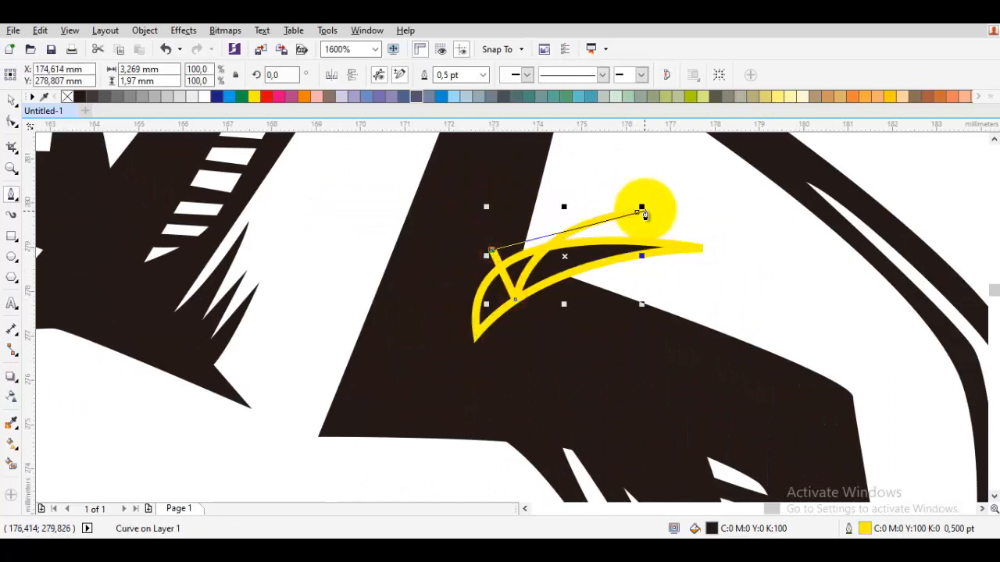
left_click_drag(518, 186, 518, 186)
Weld the two horn-base spikes together and remove their yellow outline.
key("space")
left_click(583, 259, "shift")
left_click(421, 77)
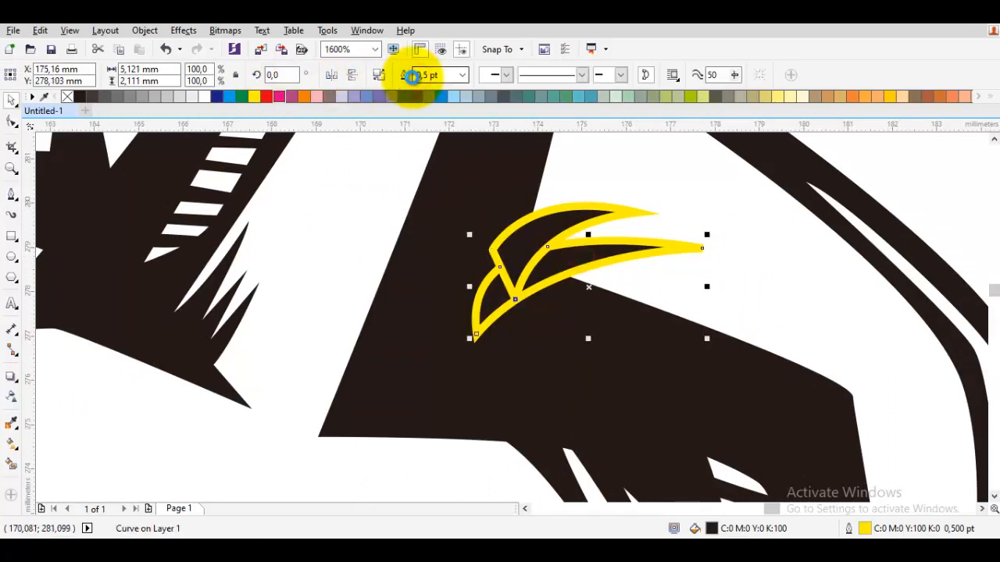
key("ctrl+z")
left_click(407, 76)
right_click(68, 97)
scroll(561, 257, "down", 3)
left_click(718, 257)
Round the inner notch of the forehead band above its long spike by reshaping the curve and shifting the corner node.
key("space")
scroll(507, 249, "up", 3)
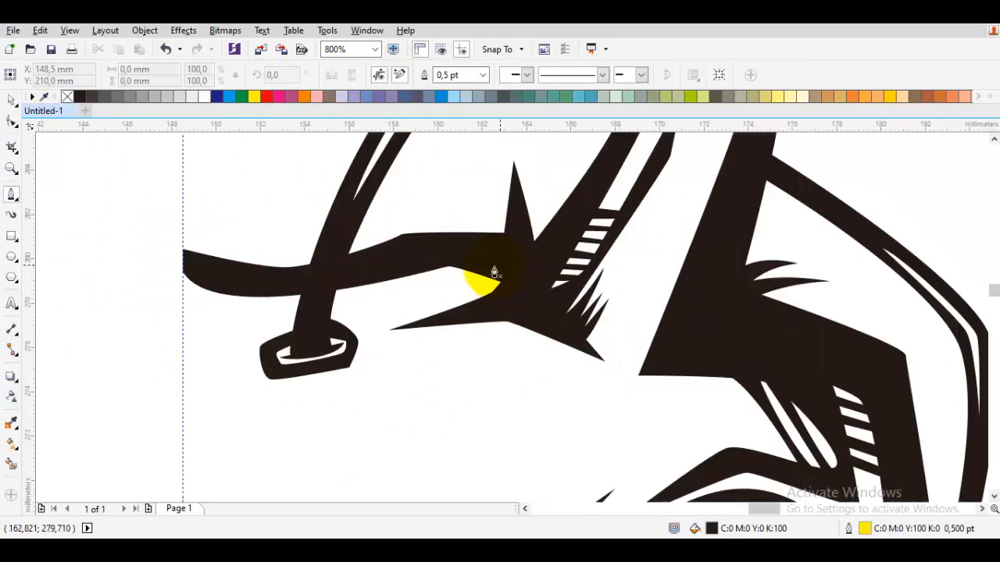
key("space")
double_click(536, 286)
left_click_drag(514, 312, 546, 323)
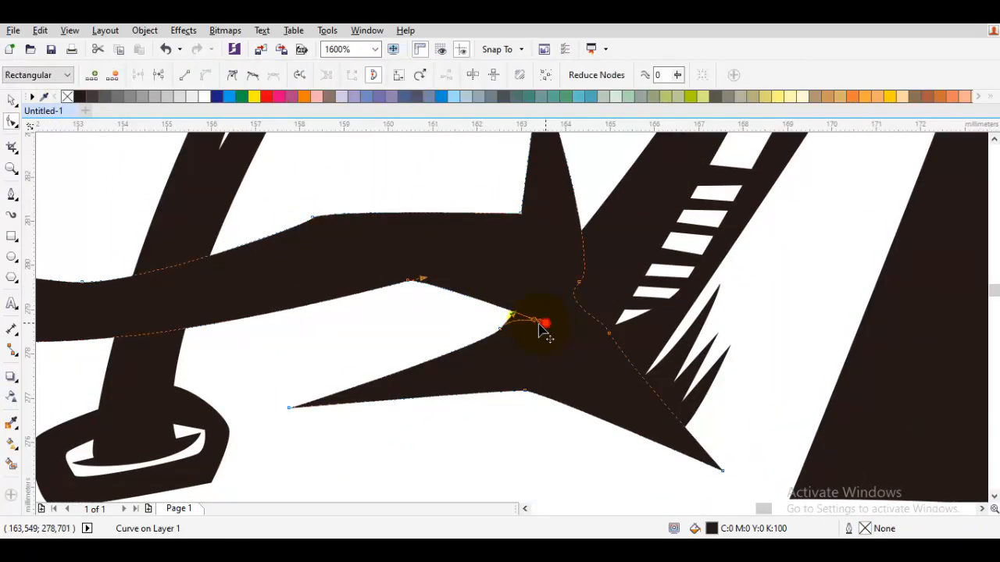
key("ctrl+a")
right_click(510, 224)
left_click(546, 288)
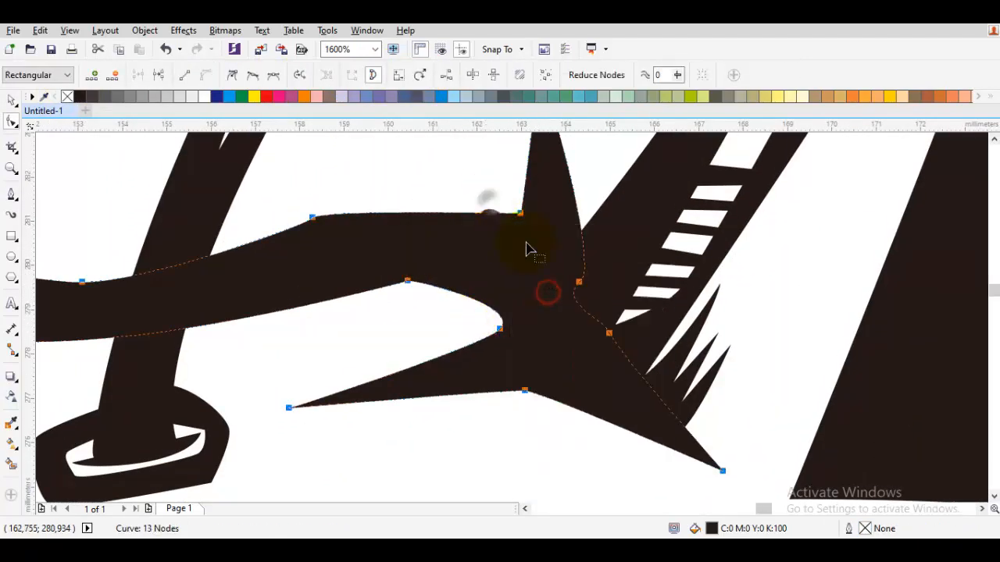
right_click(492, 203)
left_click(535, 289)
left_click(503, 329)
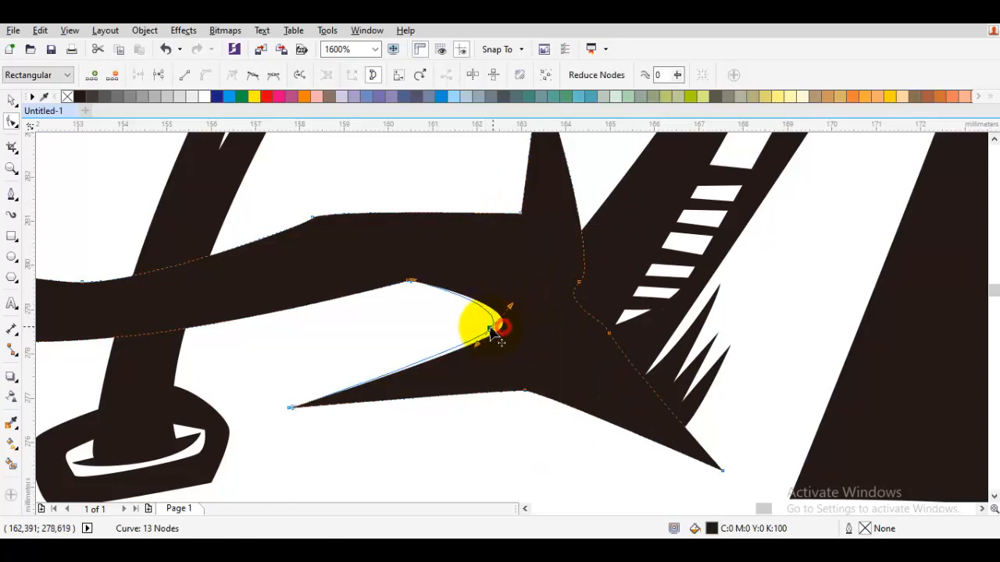
scroll(443, 279, "down", 2)
key("space")
key("Escape")
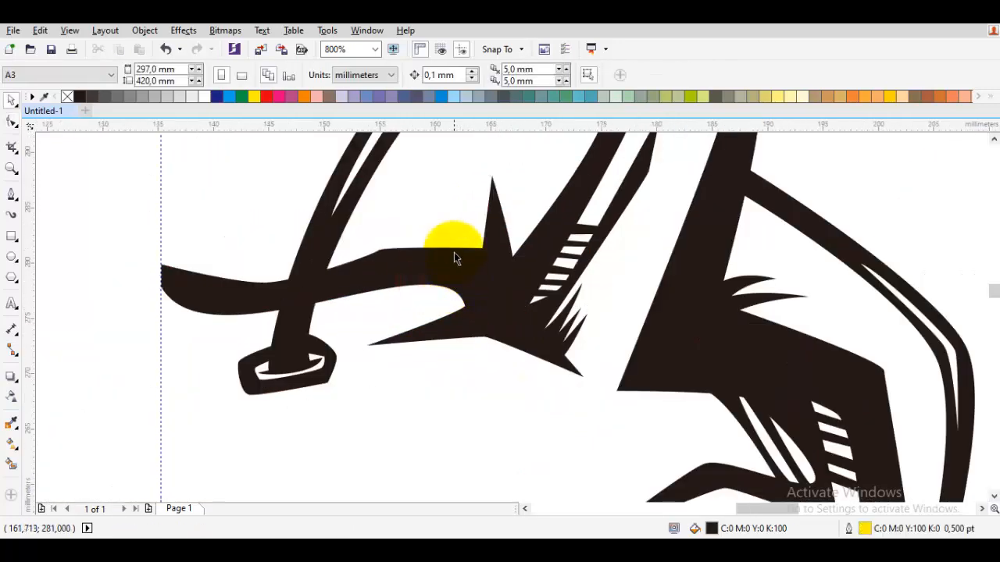
Draw a thin closed sliver about 6.9 by 0.6 mm just below the forehead band's long spike.
scroll(418, 289, "up", 2)
scroll(423, 254, "down", 2)
key("space")
scroll(592, 290, "up", 1)
scroll(363, 259, "down", 1)
scroll(362, 263, "down", 2)
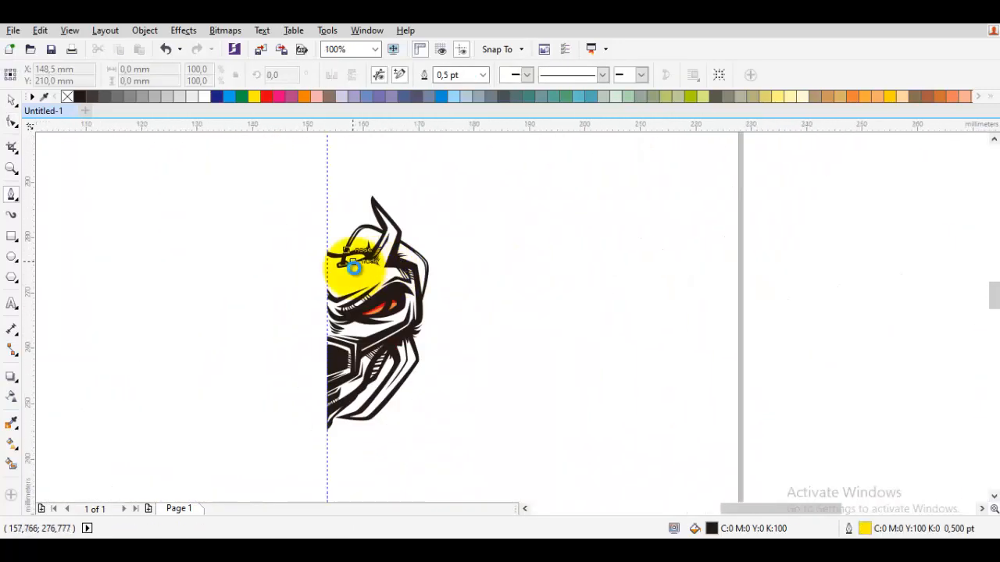
scroll(354, 268, "up", 4)
left_click_drag(299, 256, 334, 256)
left_click(607, 273)
left_click(535, 250)
left_click(299, 255)
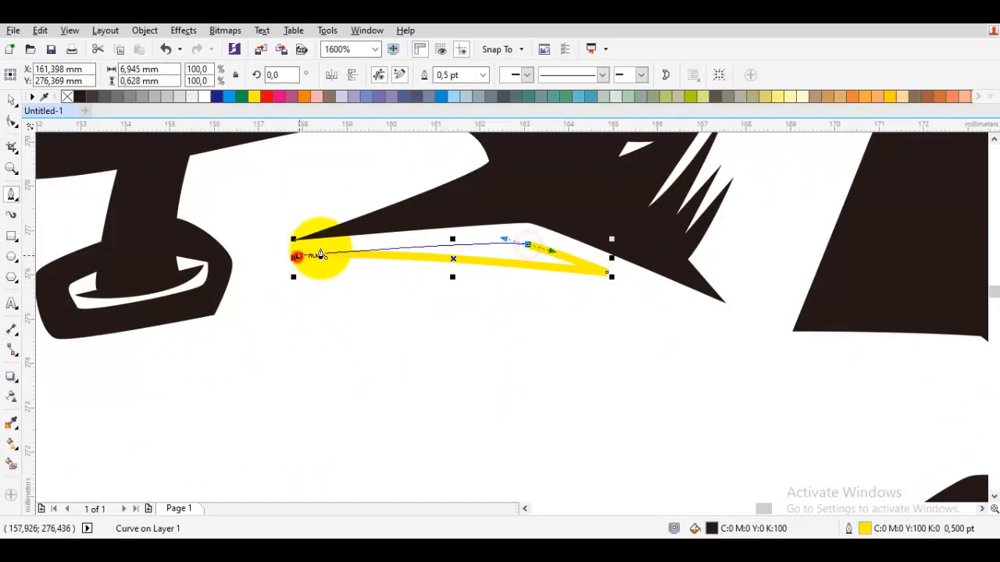
Draw a closed shape about 6.6 by 1.7 mm along the clasp's lower edge with a pointed spike at each end.
scroll(409, 257, "down", 2)
scroll(458, 245, "up", 1)
scroll(432, 255, "up", 1)
left_click(446, 224)
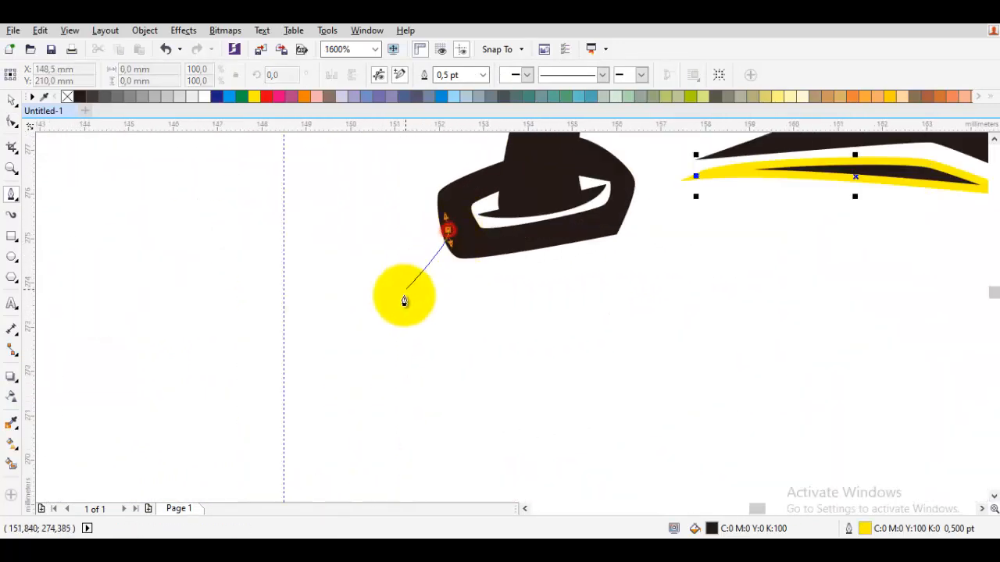
left_click(403, 296)
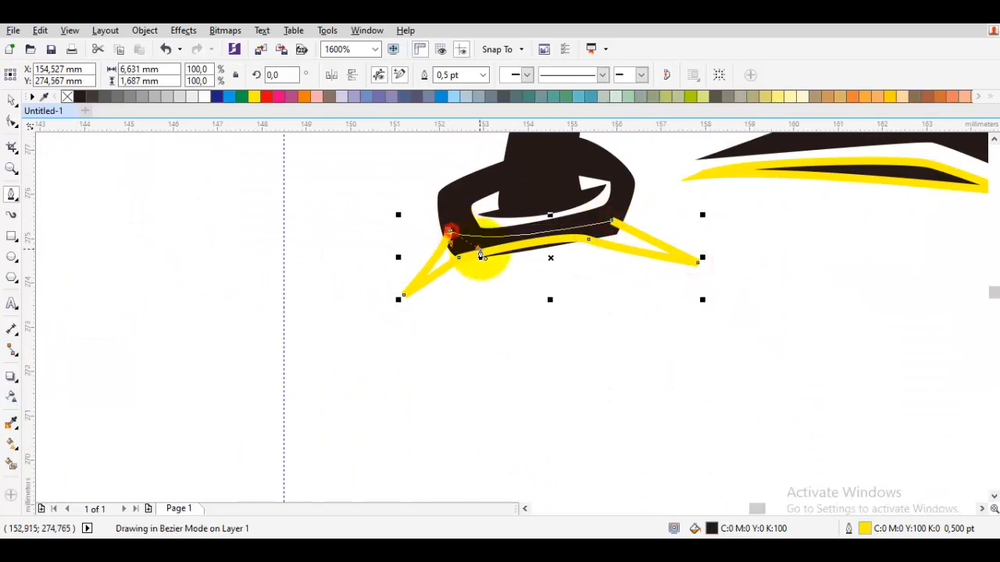
left_click_drag(480, 249, 481, 251)
Remove the outline from all objects, including the new sliver and the clasp's lower spikes.
key("space")
key("ctrl+a")
right_click(67, 97)
left_click(333, 228)
scroll(334, 228, "down", 2)
scroll(356, 224, "up", 3)
Trace a curve about 7.5 by 1.5 mm across the upper part of the clasp, extending beyond both of its sides.
key("space")
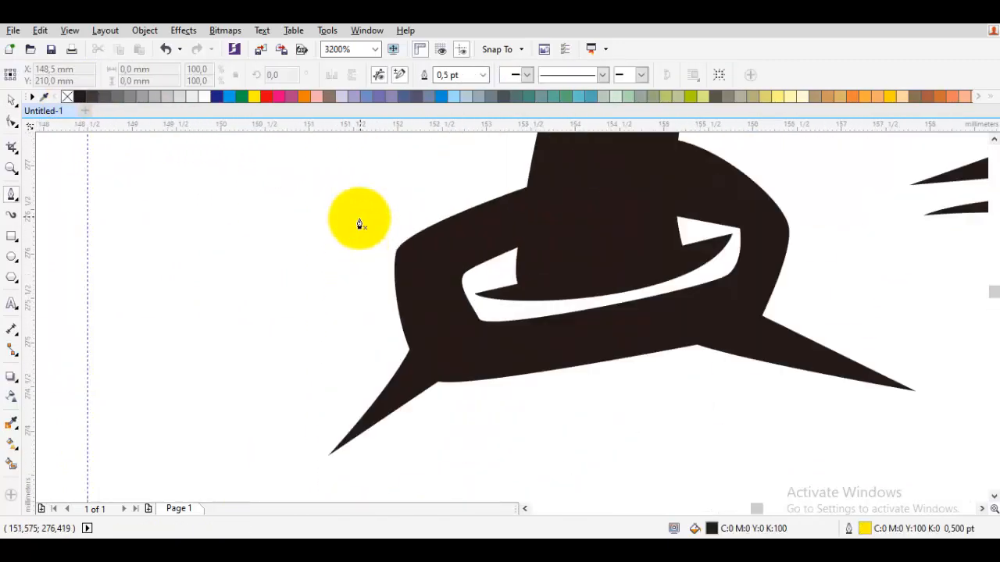
left_click_drag(250, 254, 313, 232)
left_click(407, 272)
scroll(405, 274, "down", 1)
scroll(475, 234, "up", 1)
left_click_drag(458, 245, 517, 228)
left_click_drag(665, 232, 682, 253)
left_click(841, 178)
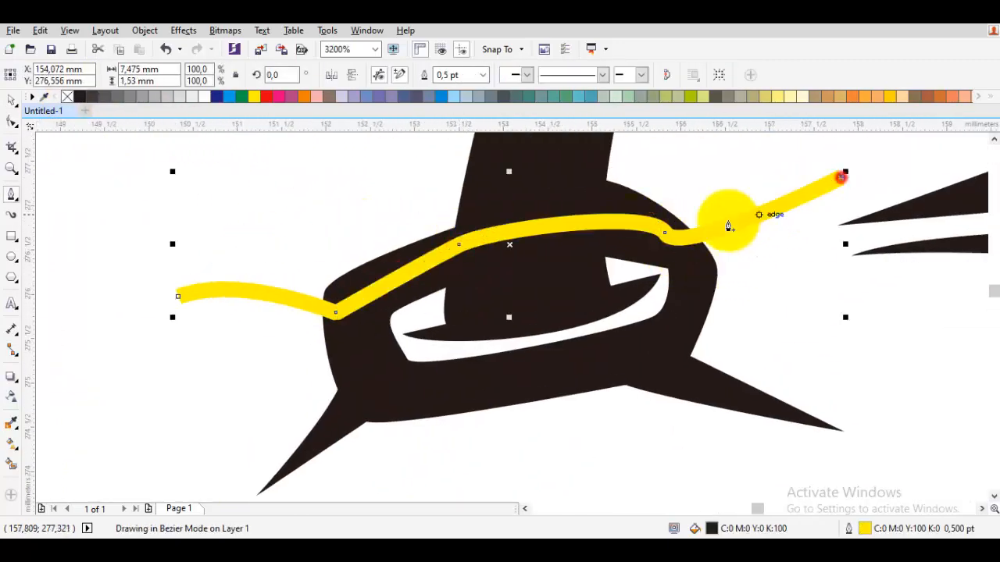
Close the curve along the clasp's upper edge to form a spike at each end, and remove its outline.
left_click(617, 197)
left_click_drag(414, 238, 414, 236)
left_click(179, 297)
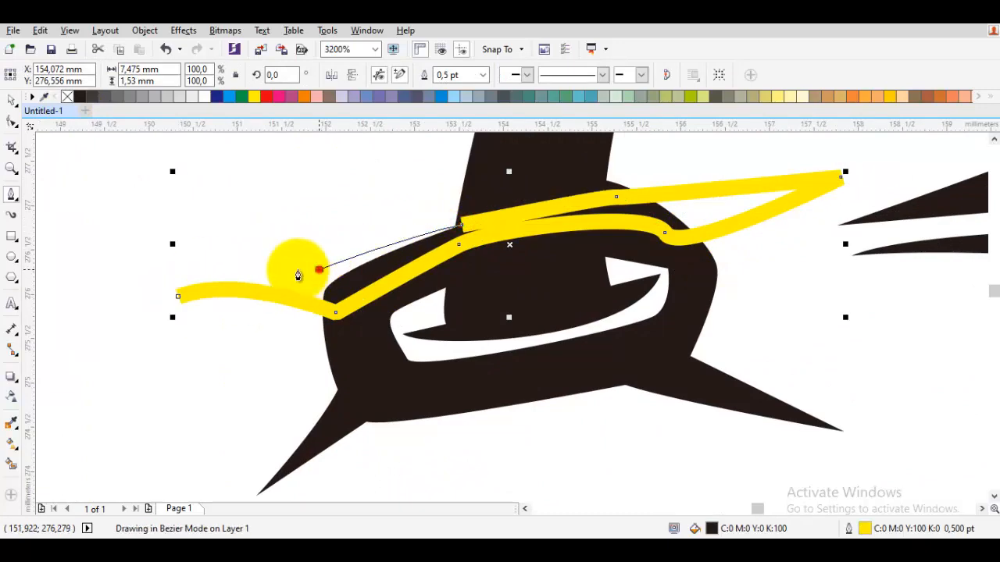
left_click_drag(298, 275, 299, 274)
left_click_drag(177, 297, 171, 234)
right_click(67, 97)
key("space")
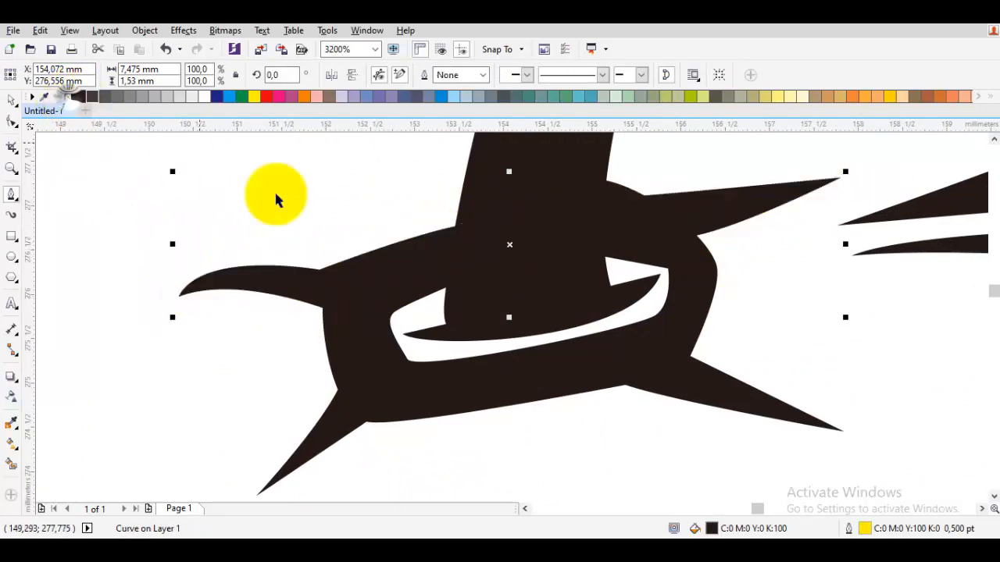
left_click(276, 192)
Examine the spiked clasp and the overall half face.
scroll(329, 243, "down", 4)
scroll(456, 308, "up", 1)
scroll(458, 308, "down", 1)
left_click(679, 263)
scroll(412, 266, "up", 4)
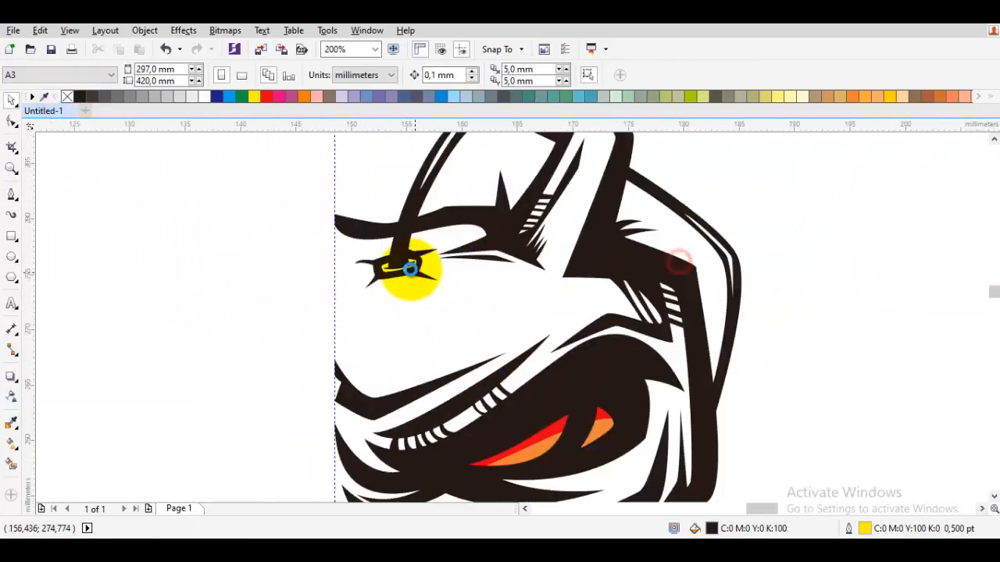
double_click(410, 224)
scroll(411, 225, "down", 2)
key("space")
scroll(588, 289, "down", 2)
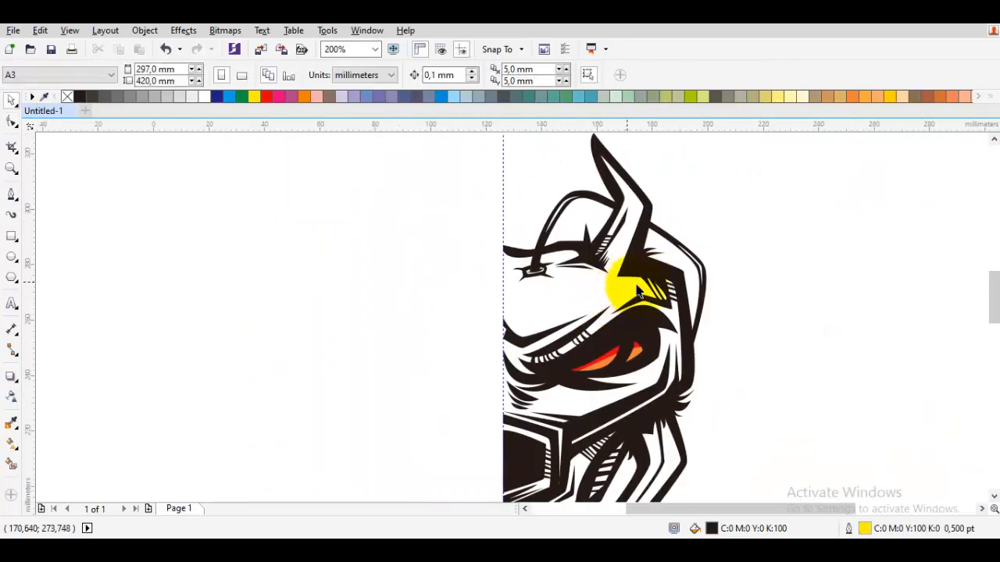
Draw a closed sliver about 2.2 by 6.3 mm across the inner edge of the loop outside the head.
scroll(657, 307, "up", 3)
key("p")
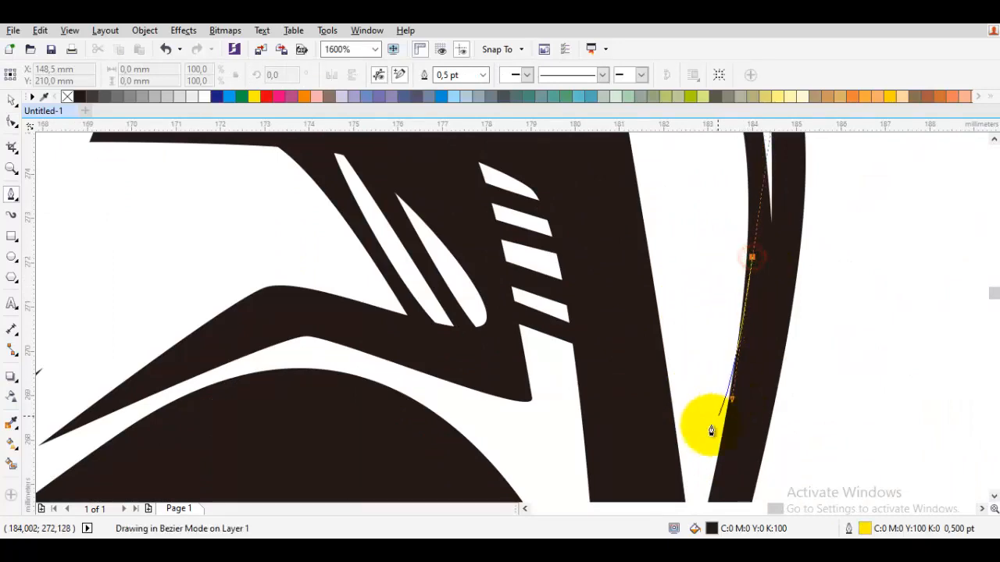
left_click_drag(697, 455, 766, 315)
left_click(727, 351)
left_click(747, 396)
left_click_drag(826, 224, 786, 302)
left_click(782, 273)
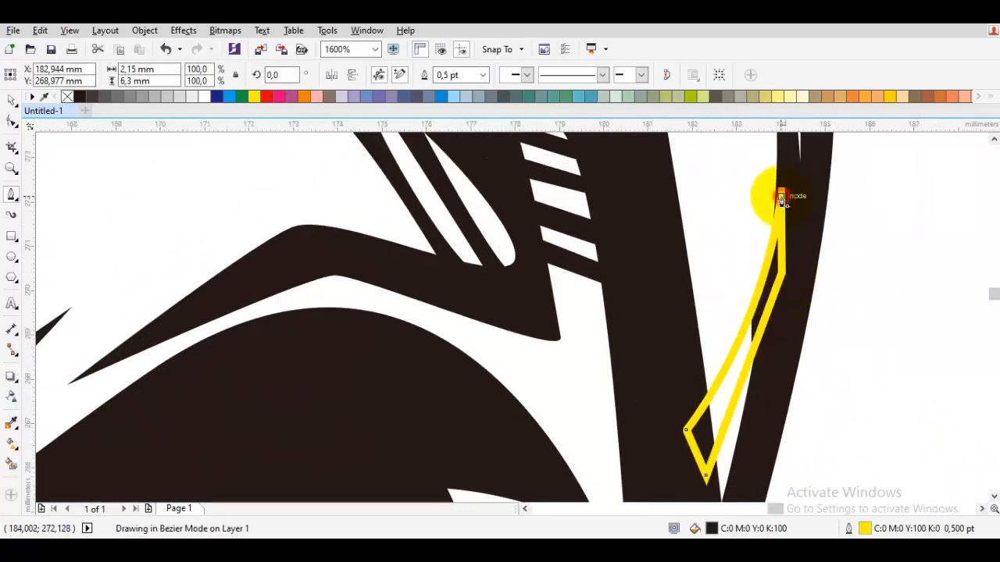
left_click(781, 197)
Weld the sliver to the outer loop and reshape the joined curve's inner edge.
key("space")
left_click(799, 209, "shift")
left_click(406, 77)
key("F10")
left_click_drag(781, 255, 770, 252)
scroll(784, 260, "down", 2)
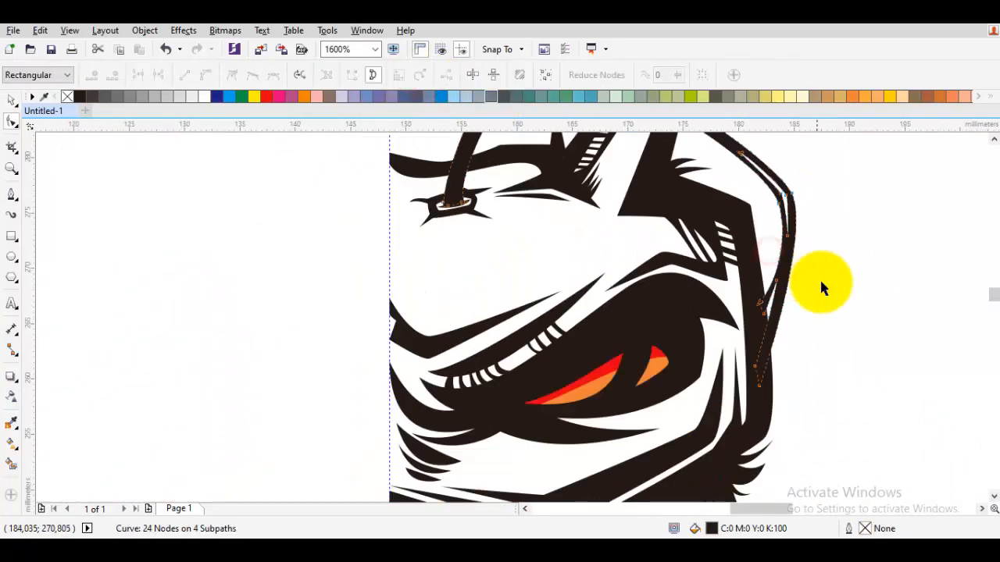
key("space")
key("Escape")
scroll(822, 288, "down", 3)
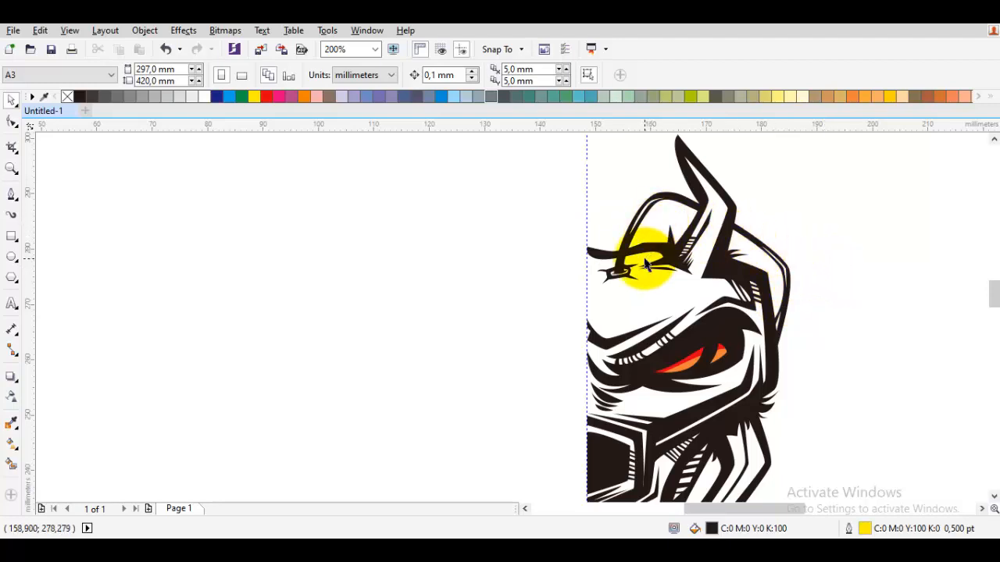
Trace a spiked curve from the white cheek area into the black jaw band beside the muzzle, about 4.1 by 3.9 mm.
scroll(655, 270, "down", 3)
scroll(859, 286, "right", 1)
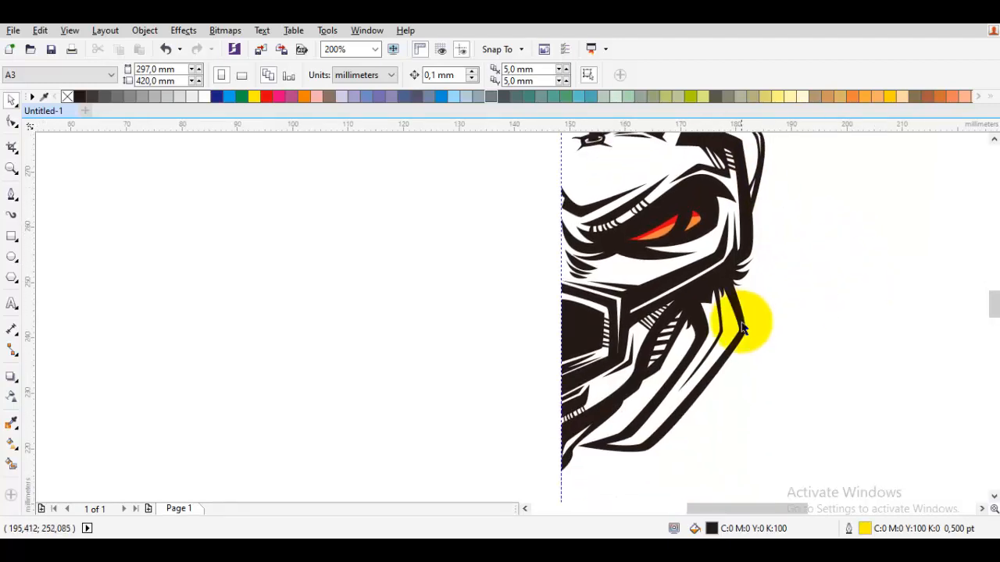
scroll(632, 388, "up", 2)
key("F5")
scroll(586, 354, "up", 1)
left_click_drag(536, 356, 569, 356)
left_click(701, 303)
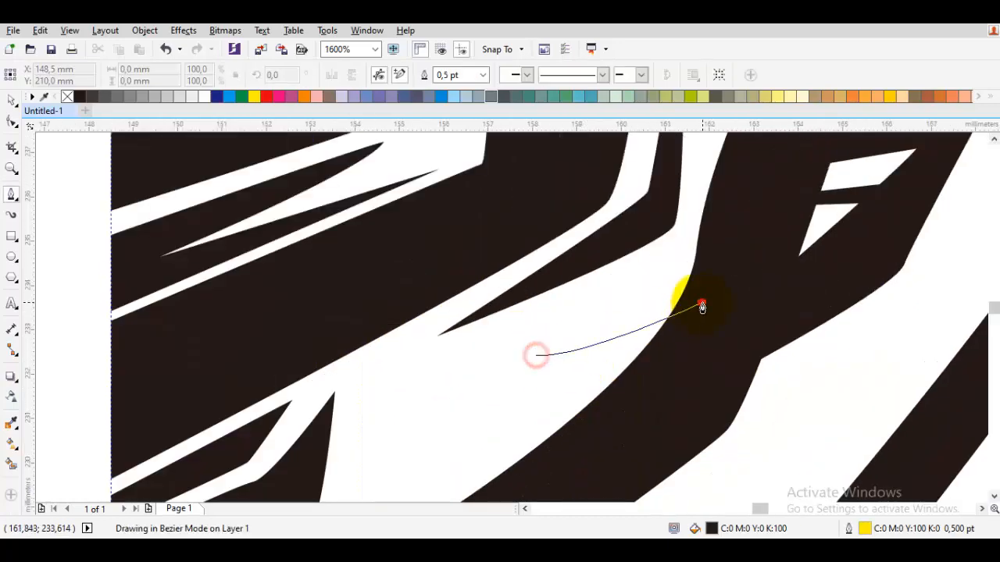
left_click(667, 379)
left_click_drag(533, 467, 566, 434)
left_click(556, 402)
Close the jaw band spike with a notched tip and remove its outline.
scroll(550, 375, "up", 1)
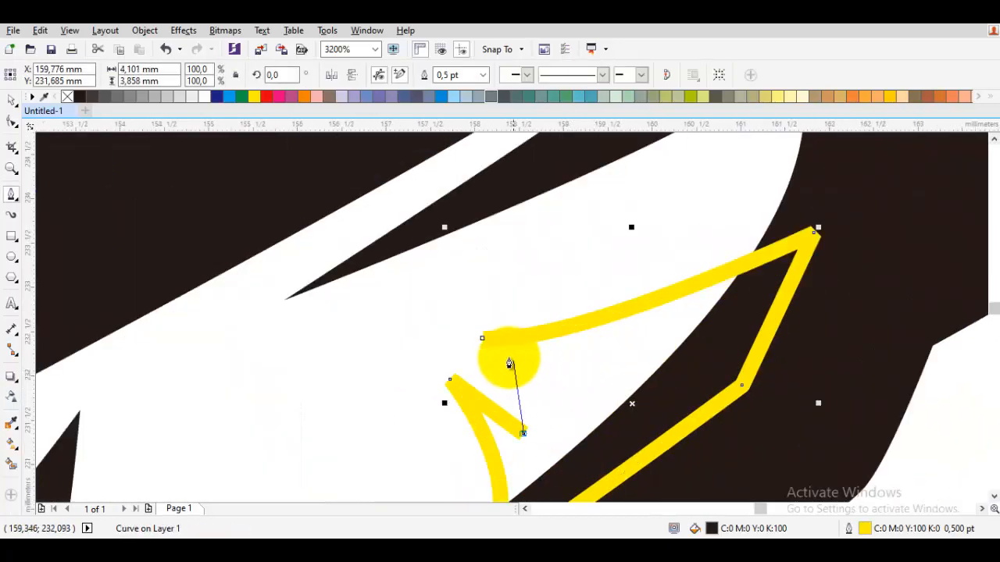
left_click_drag(513, 358, 521, 370)
right_click(68, 97)
scroll(346, 239, "down", 4)
key("space")
left_click(558, 289)
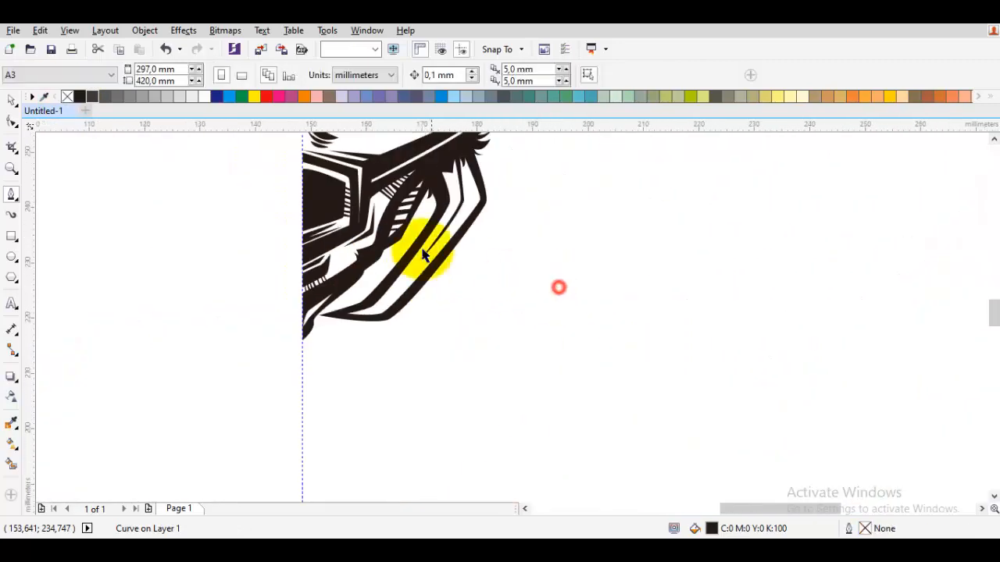
Draw a closed, tapering curved spike about 4.7 by 2.5 mm on the lower edge of the black shape under the eye.
left_click_drag(447, 231, 553, 328)
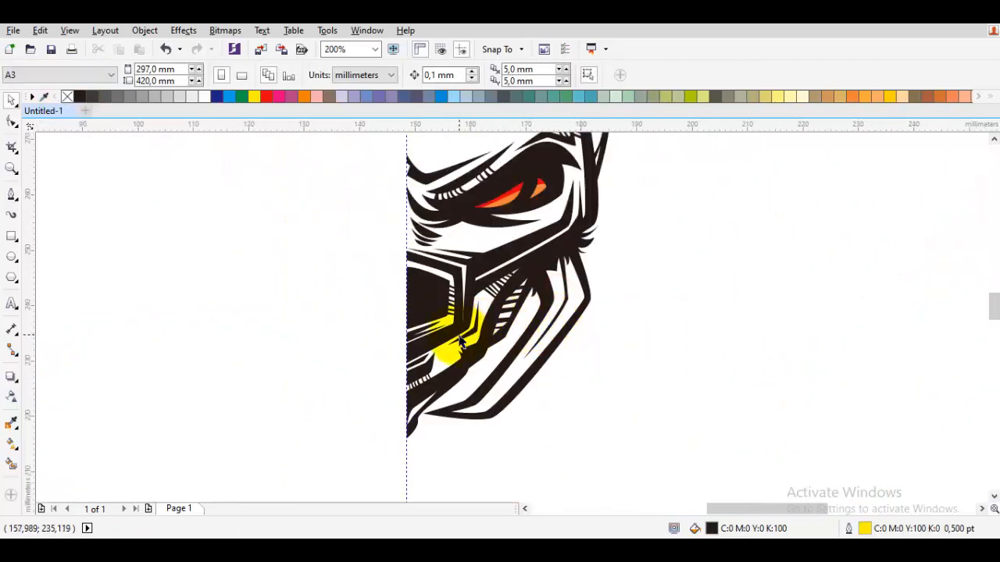
left_click_drag(436, 318, 582, 282)
scroll(582, 345, "down", 1)
scroll(594, 280, "up", 2)
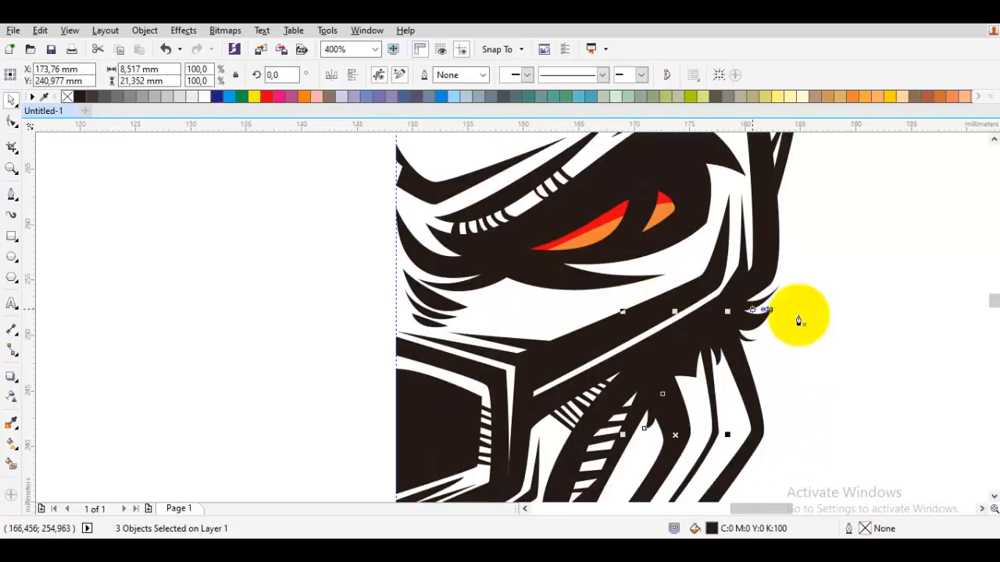
left_click(854, 324)
scroll(602, 315, "up", 1)
key("space")
left_click_drag(496, 343, 476, 383)
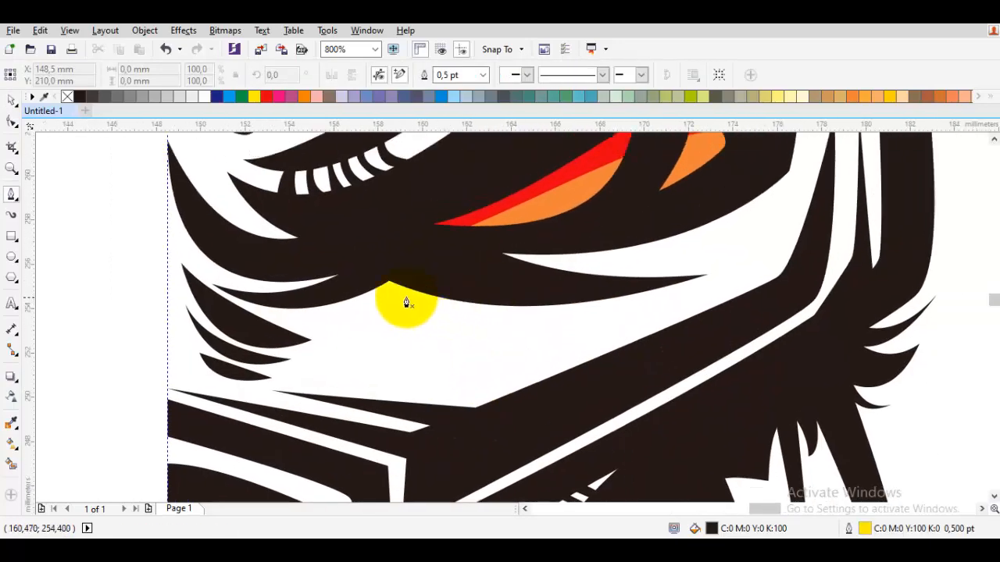
scroll(410, 295, "up", 1)
left_click_drag(555, 342, 362, 321)
left_click(348, 230)
left_click(382, 231)
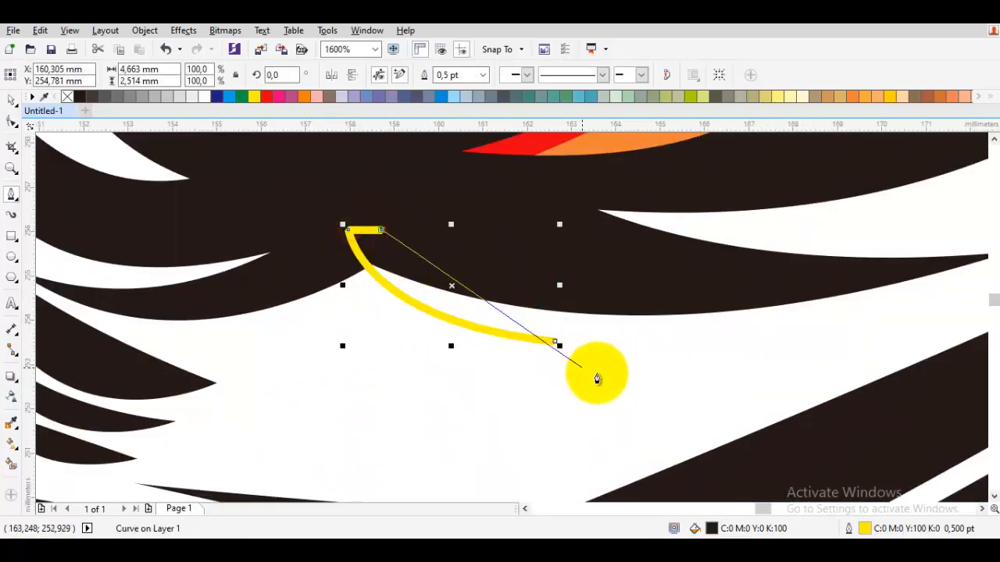
left_click_drag(555, 341, 465, 337)
Weld the new spike to the black shape under the eye.
key("space")
left_click(641, 286, "shift")
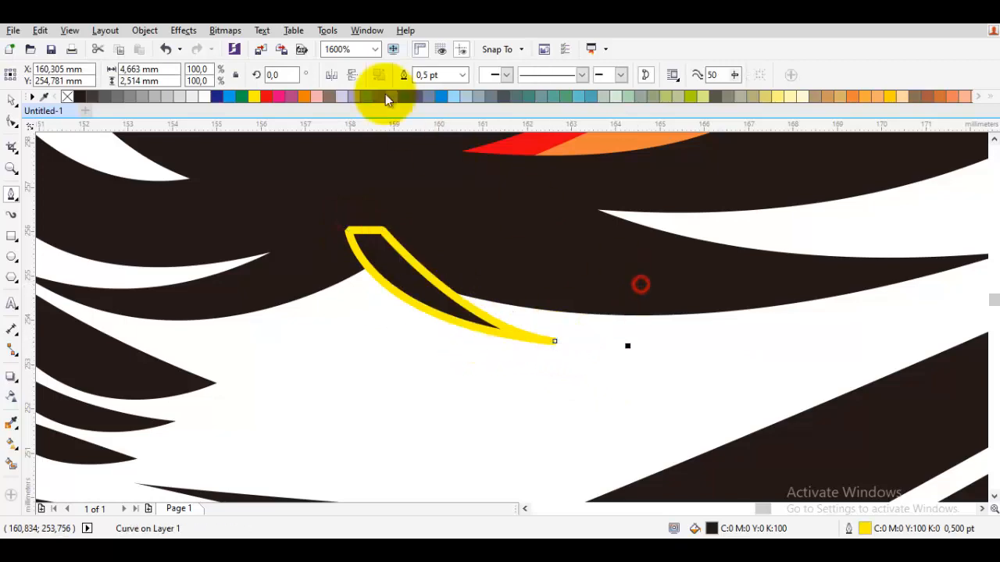
left_click(408, 75)
scroll(525, 272, "down", 4)
key("Escape")
Mirror a copy of the half face across the vertical centre guideline and examine the full face.
scroll(575, 288, "up", 1)
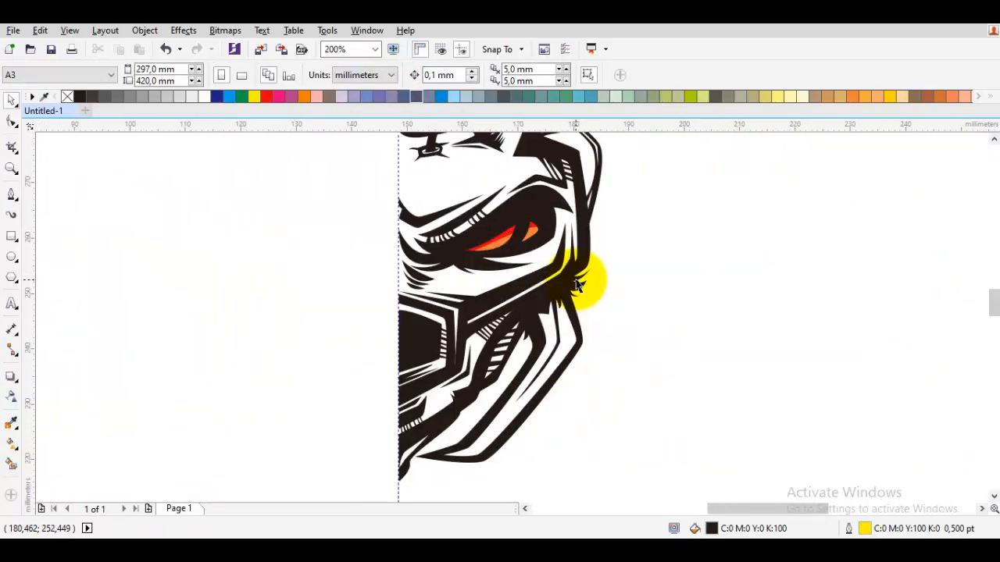
scroll(578, 285, "up", 1)
scroll(547, 293, "down", 2)
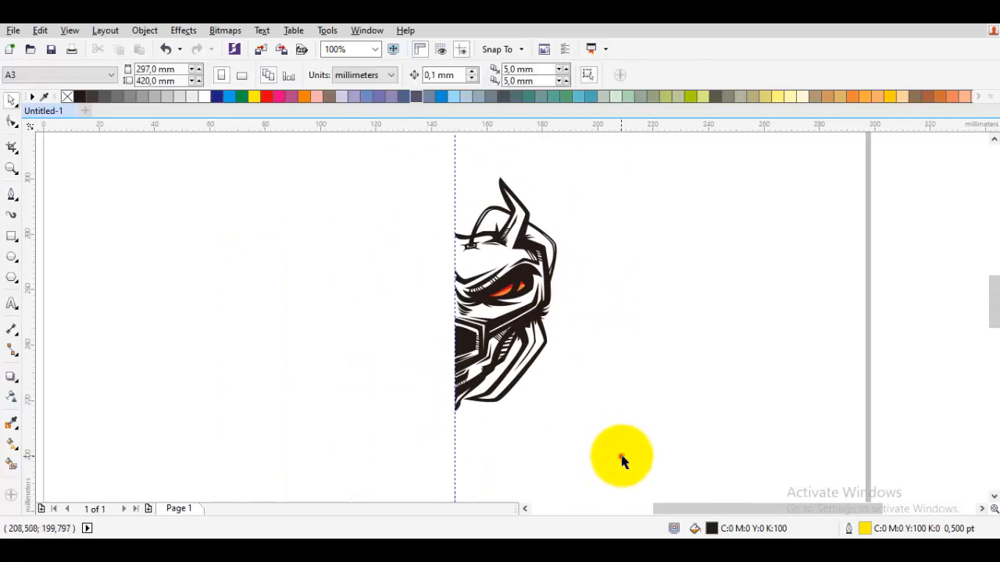
left_click_drag(352, 160, 352, 159)
left_click_drag(561, 293, 316, 291)
scroll(346, 297, "up", 2)
left_click_drag(215, 242, 710, 247)
scroll(710, 247, "down", 2)
key("Escape")
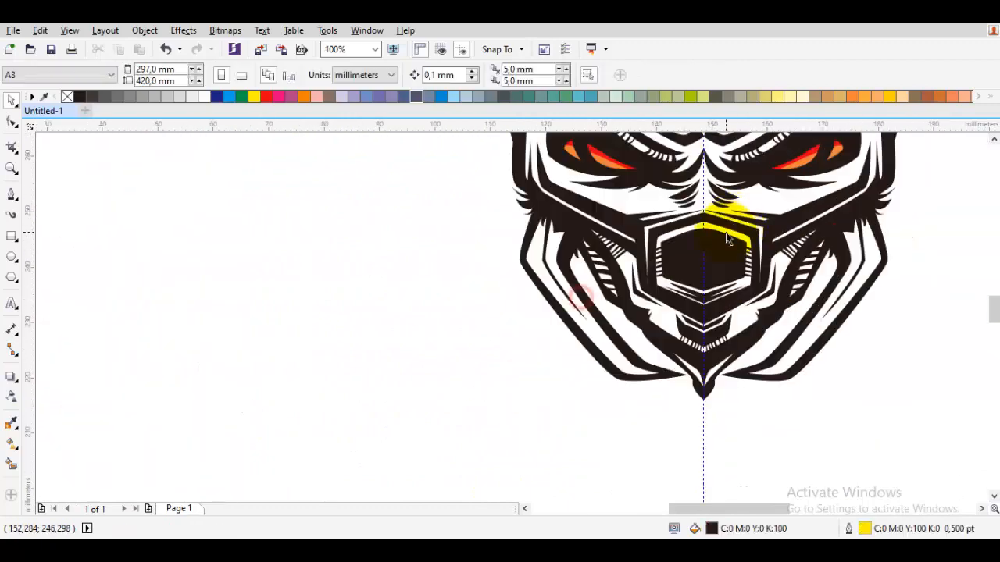
scroll(725, 238, "up", 1)
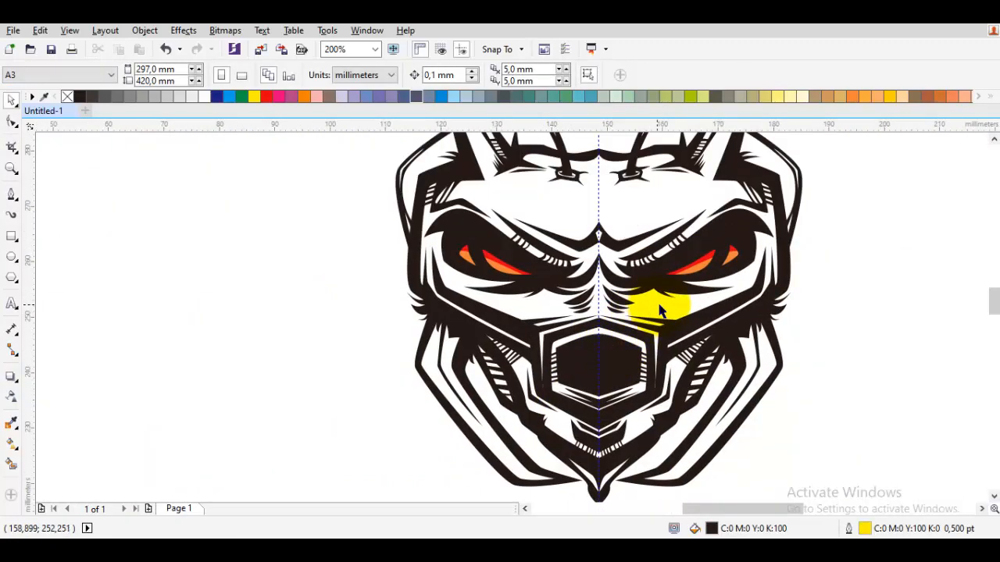
scroll(780, 318, "down", 1)
scroll(698, 287, "up", 1)
scroll(698, 291, "down", 1)
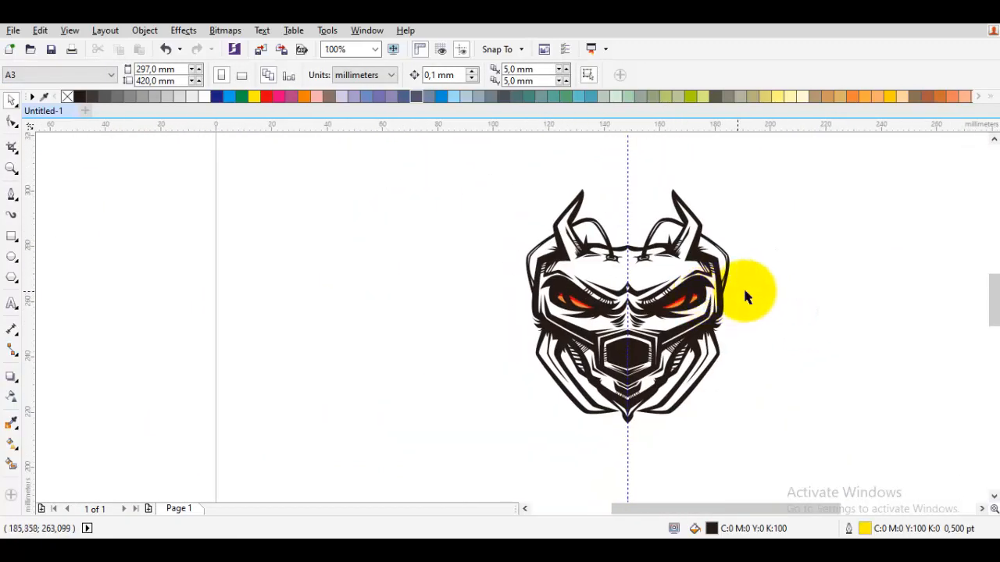
Undo the mirrored copy so that only the original half face is left.
key("ctrl+z")
key("ctrl+z")
key("ctrl+z")
left_click(790, 278)
Draw a curved spike about 2.3 by 1.3 mm on the head's top line beside the centre guideline, without an outline.
scroll(652, 248, "up", 3)
left_click_drag(535, 269, 597, 311)
key("space")
scroll(540, 286, "up", 1)
left_click_drag(537, 287, 571, 338)
left_click_drag(649, 288, 621, 316)
left_click(561, 344)
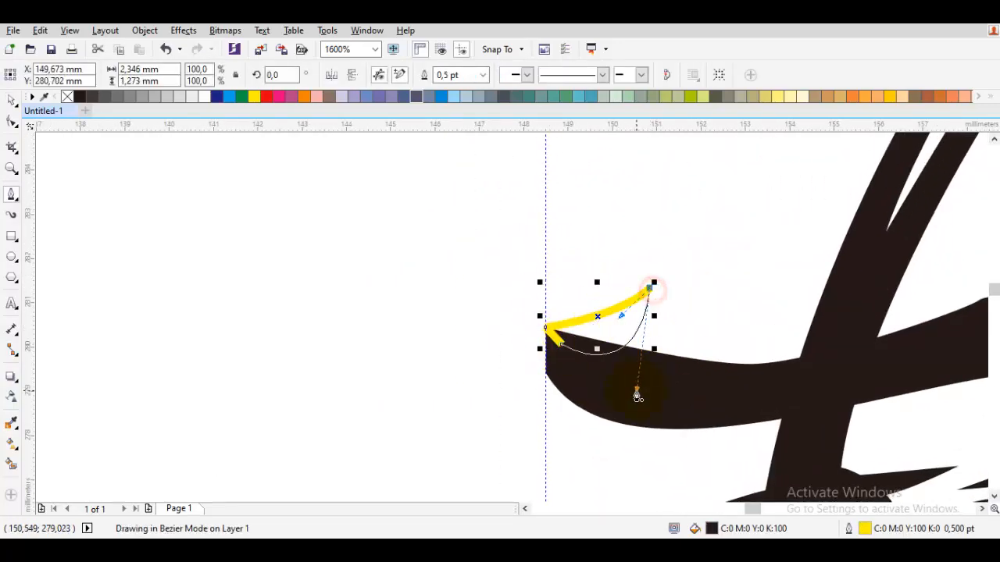
left_click_drag(637, 396, 656, 377)
key("space")
left_click(453, 195)
scroll(605, 276, "down", 2)
left_click_drag(618, 281, 545, 305)
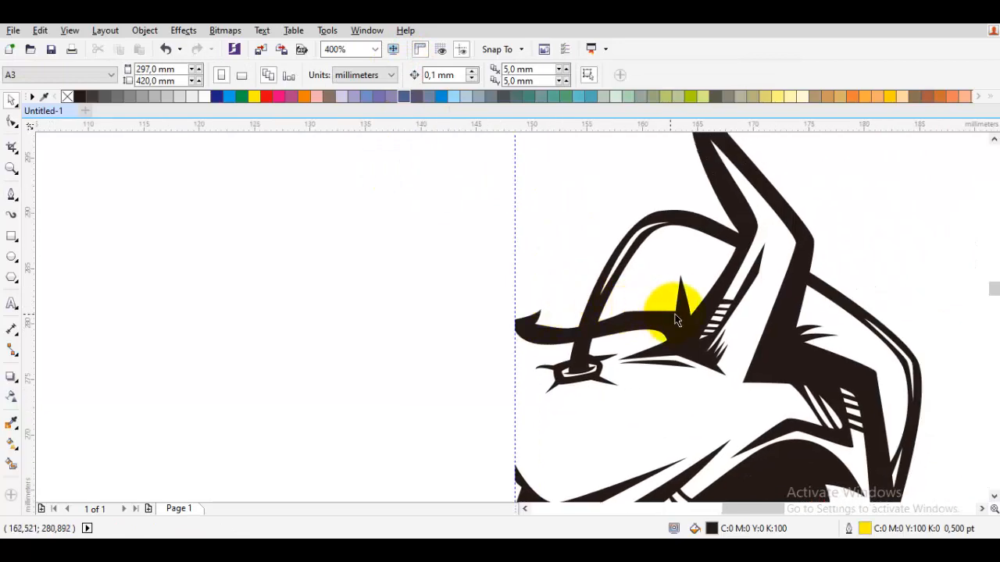
Trace a colour-area path from the lower tip of the outer jaw plate up along its black inner border.
scroll(594, 370, "down", 1)
key("space")
left_click_drag(621, 382, 572, 508)
scroll(587, 348, "down", 1)
scroll(556, 449, "up", 1)
left_click_drag(569, 462, 608, 310)
scroll(558, 448, "up", 2)
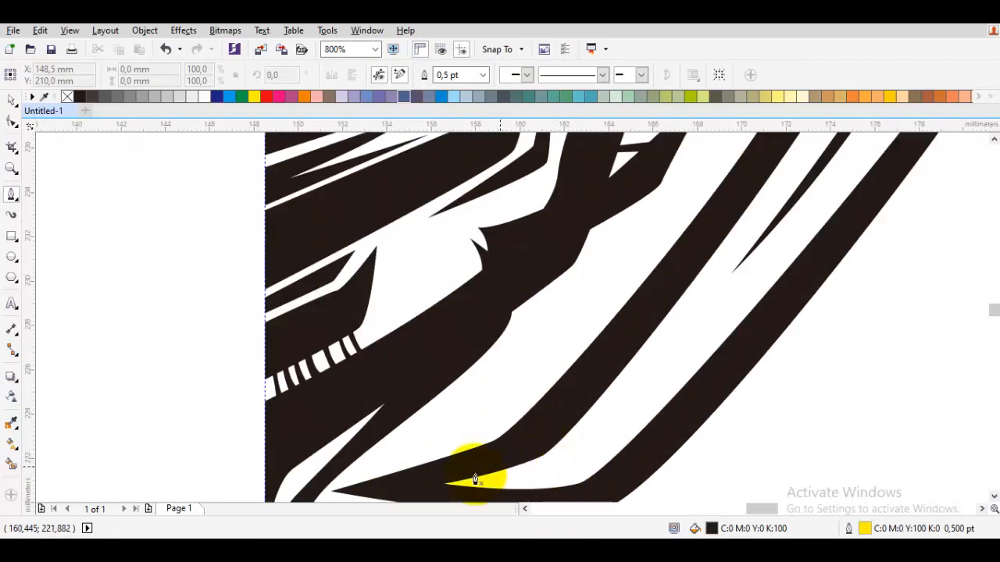
left_click(549, 420)
left_click_drag(690, 253, 537, 469)
left_click(614, 364)
left_click_drag(668, 254, 606, 369)
left_click(607, 364)
Continue the path over the top of the jaw plate and down its black outer border.
left_click_drag(572, 266, 571, 315)
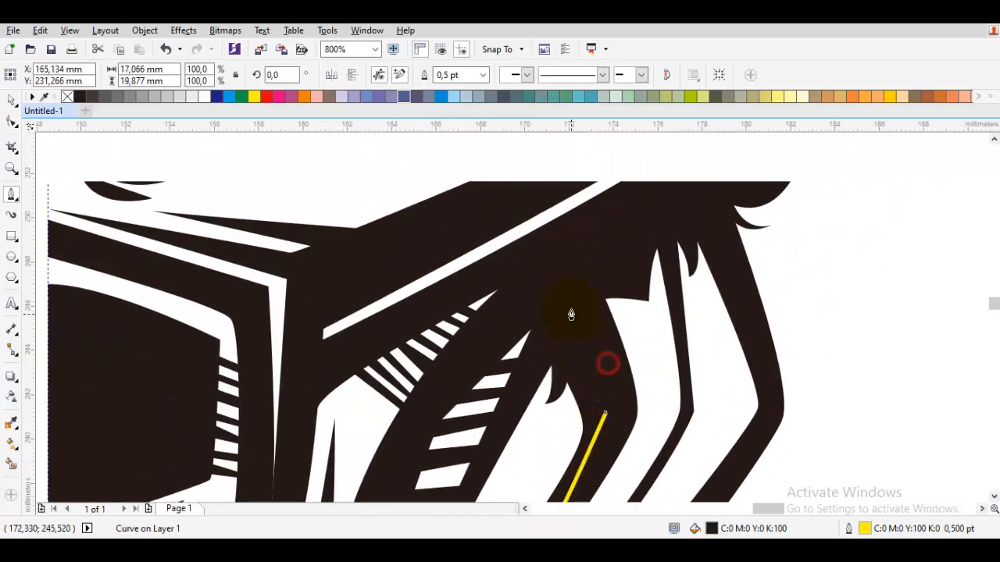
left_click(571, 282)
left_click(693, 194)
left_click(733, 262)
left_click_drag(777, 408, 761, 315)
left_click(762, 316)
left_click_drag(692, 426, 773, 264)
scroll(772, 262, "down", 1)
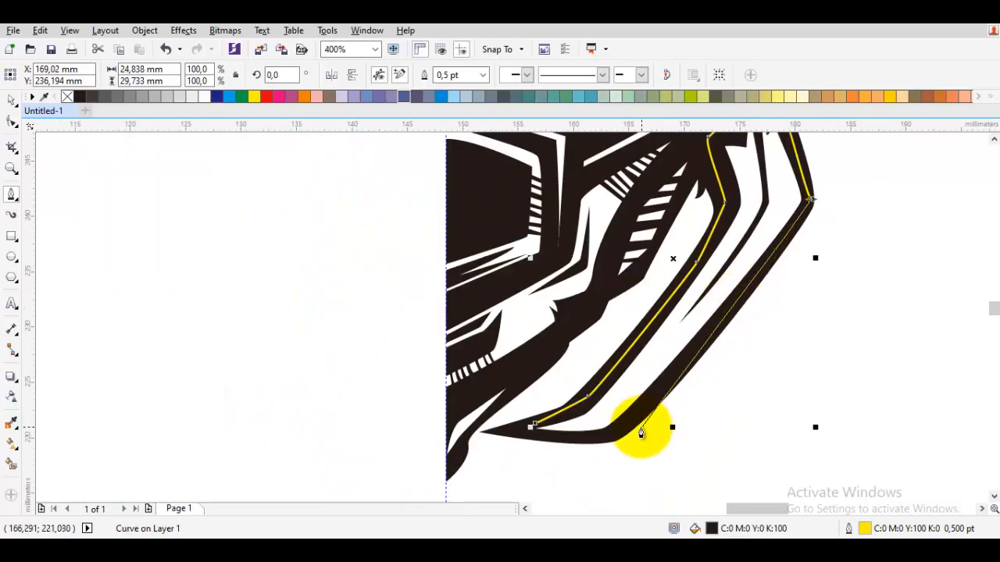
Close the jaw plate path at about 26.2 by 31.1 mm, fill it with tan and place it behind the black line art.
scroll(611, 442, "up", 1)
left_click_drag(625, 426, 598, 440)
left_click_drag(431, 420, 462, 401)
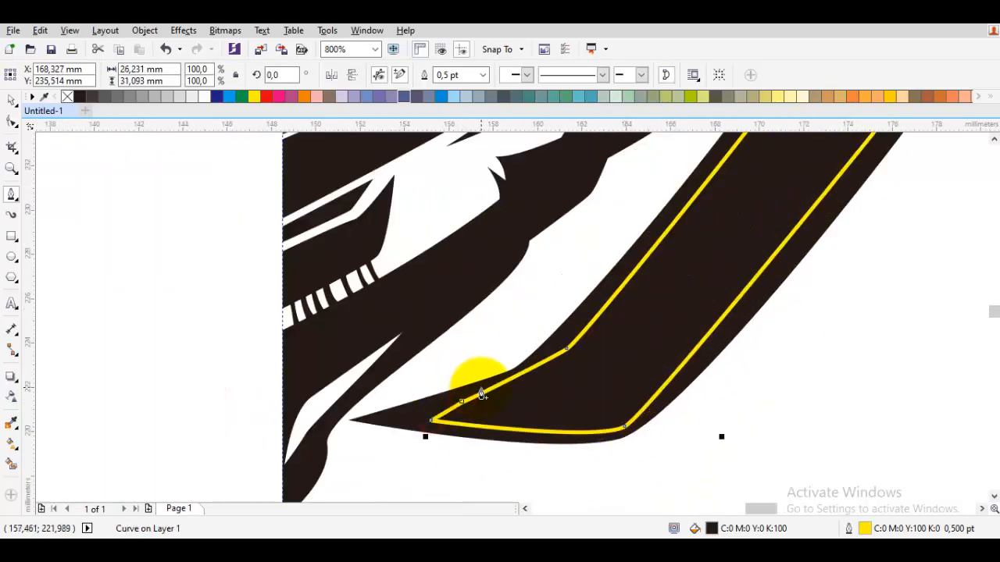
left_click(815, 96)
scroll(692, 357, "down", 1)
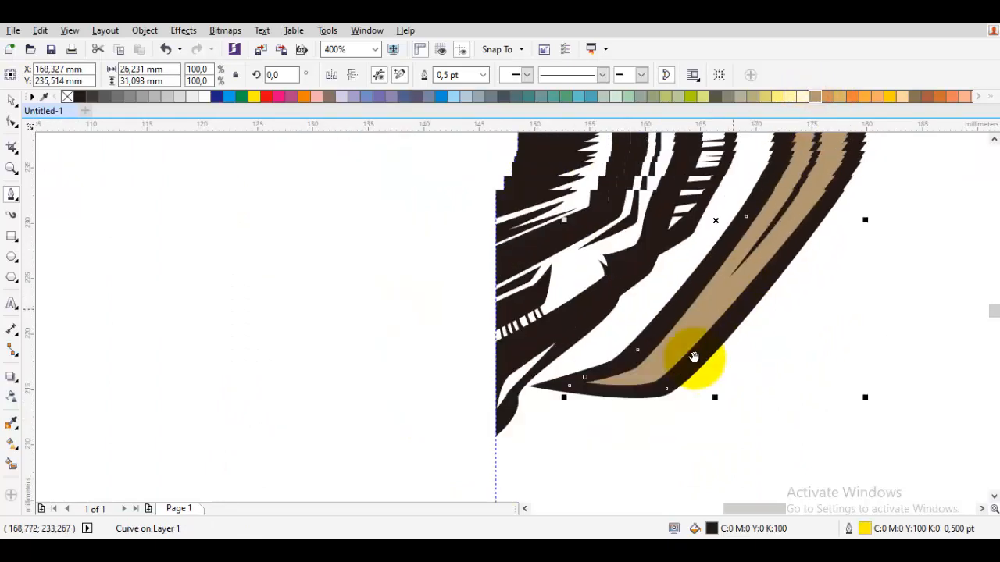
Trace a shadow path up along the thin black line that divides the tan jaw plate.
scroll(742, 331, "up", 1)
left_click_drag(741, 242, 618, 388)
left_click(599, 407)
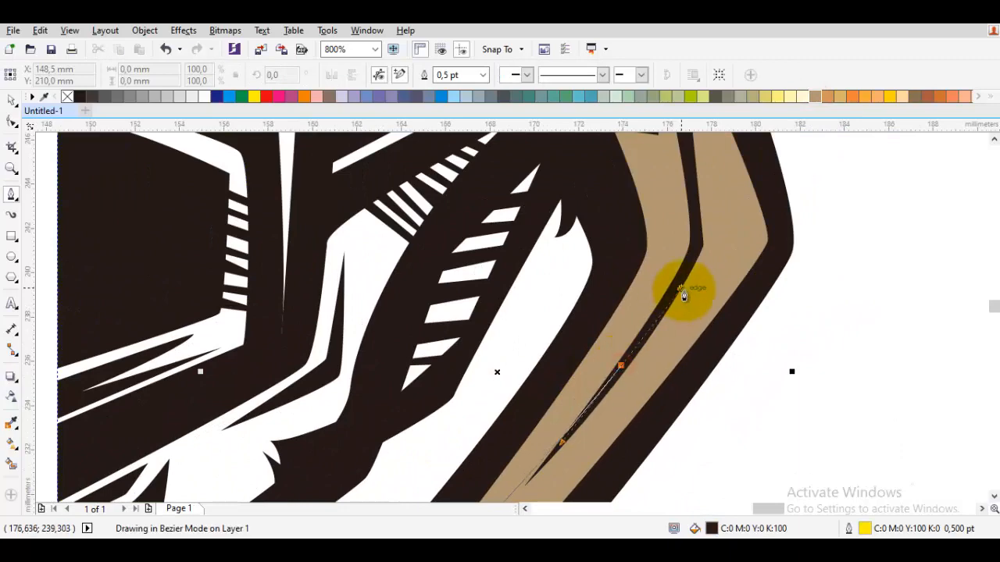
left_click_drag(681, 288, 682, 286)
scroll(682, 287, "up", 1)
left_click_drag(710, 232, 672, 293)
left_click_drag(680, 263, 671, 202)
left_click_drag(668, 148, 579, 376)
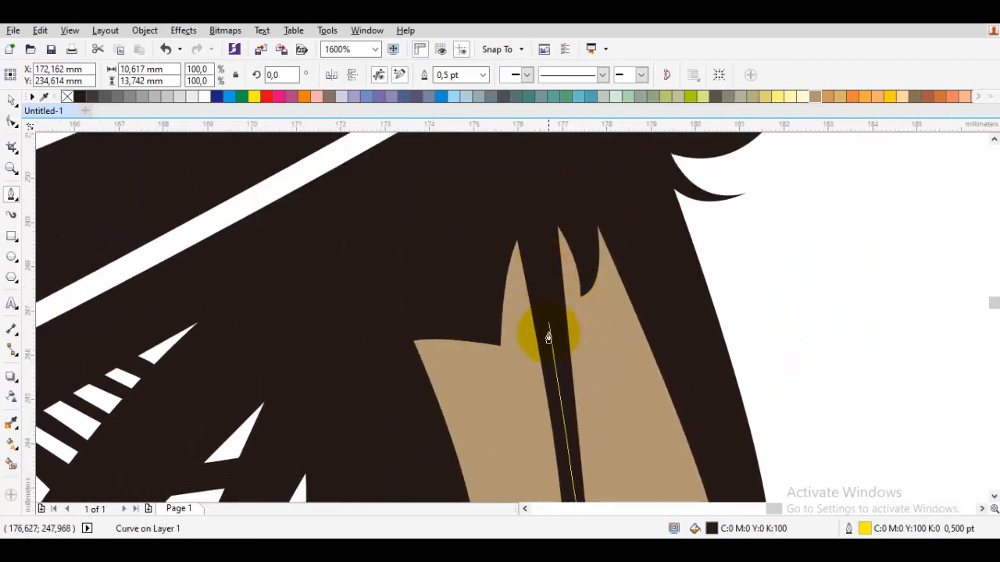
Carry the shadow path around the jaw plate's upper tips and close it down the inner border, about 11.3 by 21.5 mm.
left_click(562, 287)
left_click_drag(610, 444, 608, 212)
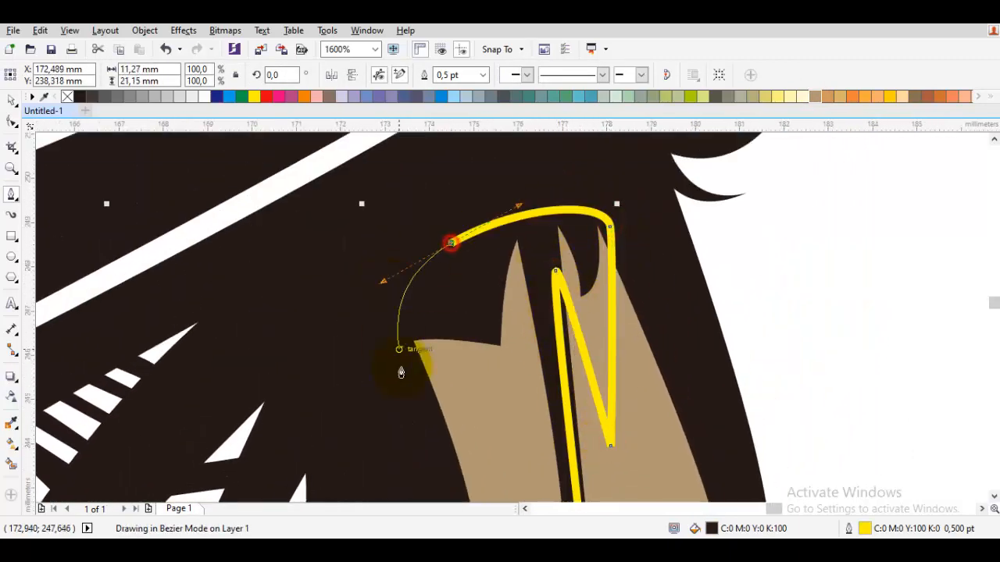
left_click(403, 373)
scroll(402, 372, "down", 1)
left_click_drag(451, 483, 462, 241)
left_click_drag(435, 271, 423, 304)
left_click_drag(293, 499, 375, 411)
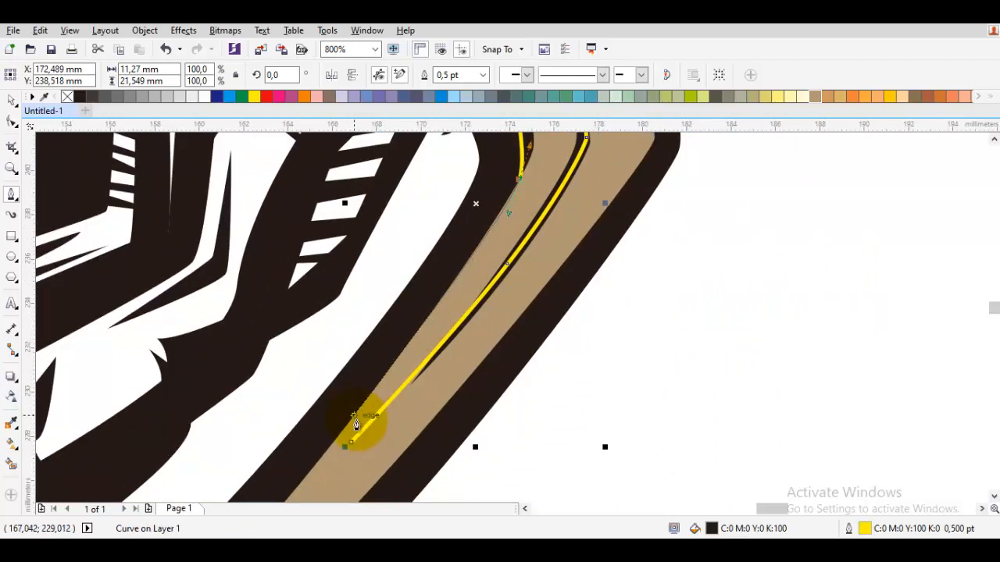
left_click(351, 442)
Sample the jaw plate's tan, darken it to C53 M56 Y75 K4 and apply it to the shadow shape.
key("i")
left_click(381, 444)
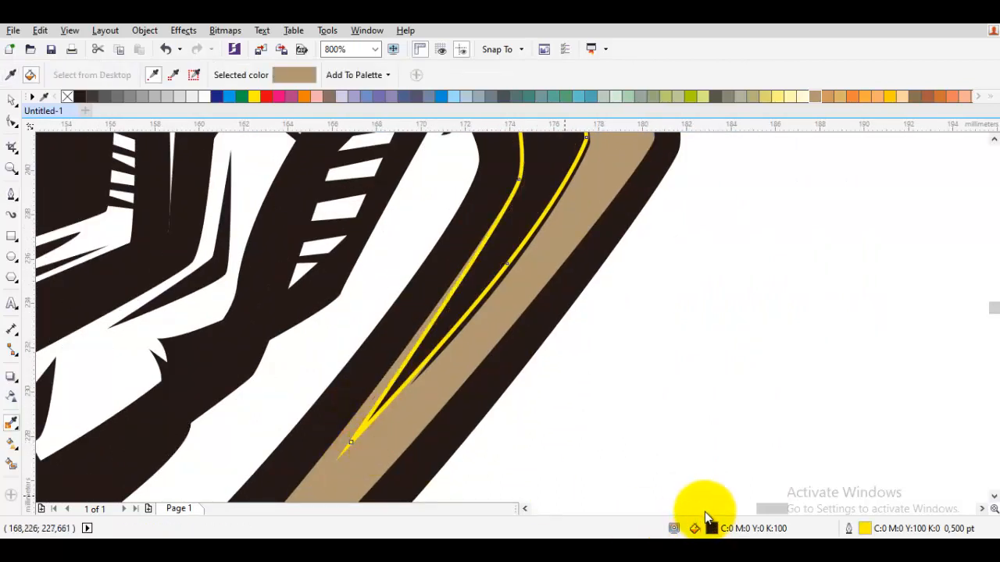
double_click(710, 528)
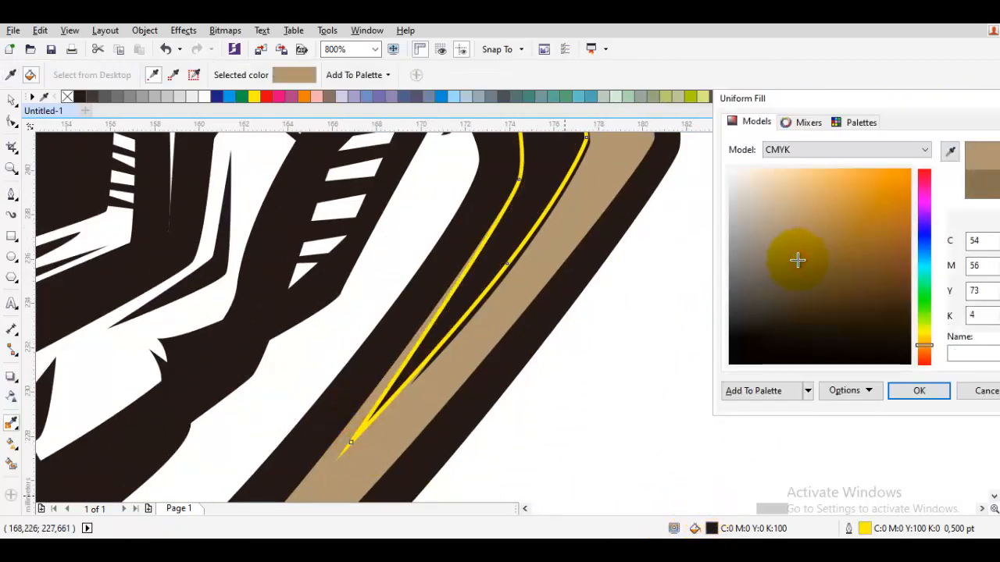
key("Return")
left_click(553, 172)
Order the shadow shape directly in front of the tan jaw plate, beneath the black line art.
key("space")
right_click(544, 180)
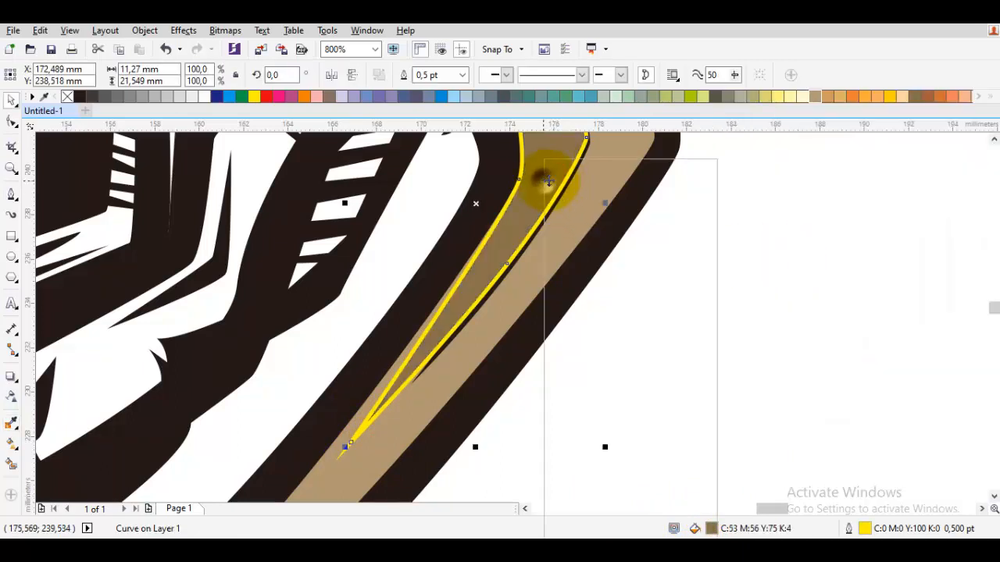
mouse_move(617, 377)
left_click(768, 484)
left_click(545, 273)
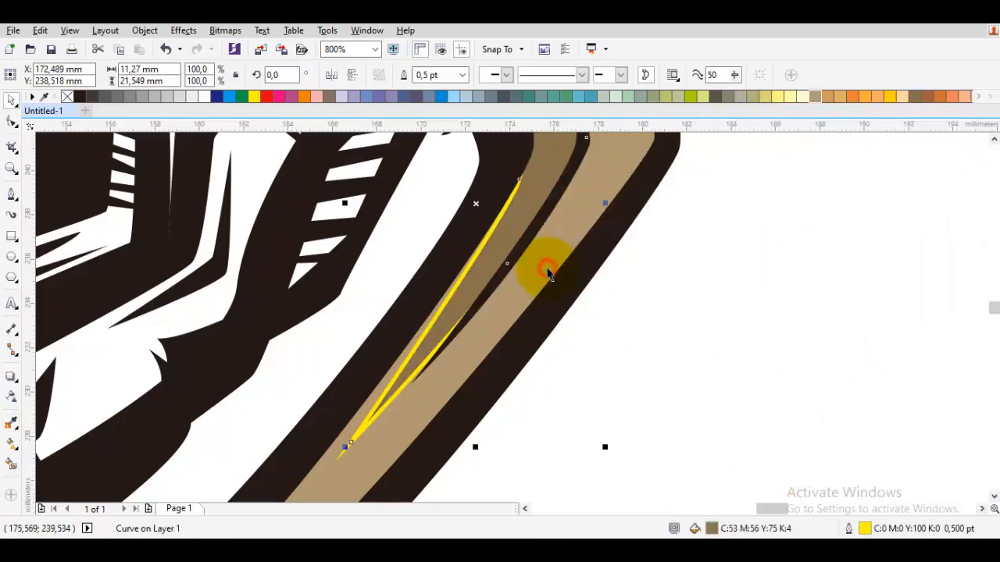
Darken the shadow shape's uniform fill to a deeper brown.
scroll(545, 273, "down", 2)
double_click(716, 528)
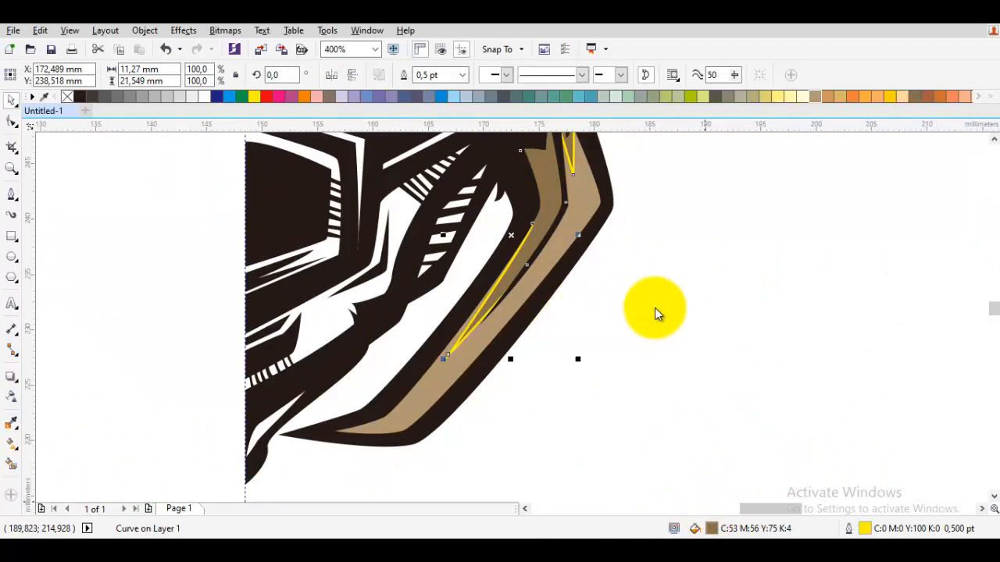
left_click_drag(703, 263, 700, 274)
key("Return")
key("Escape")
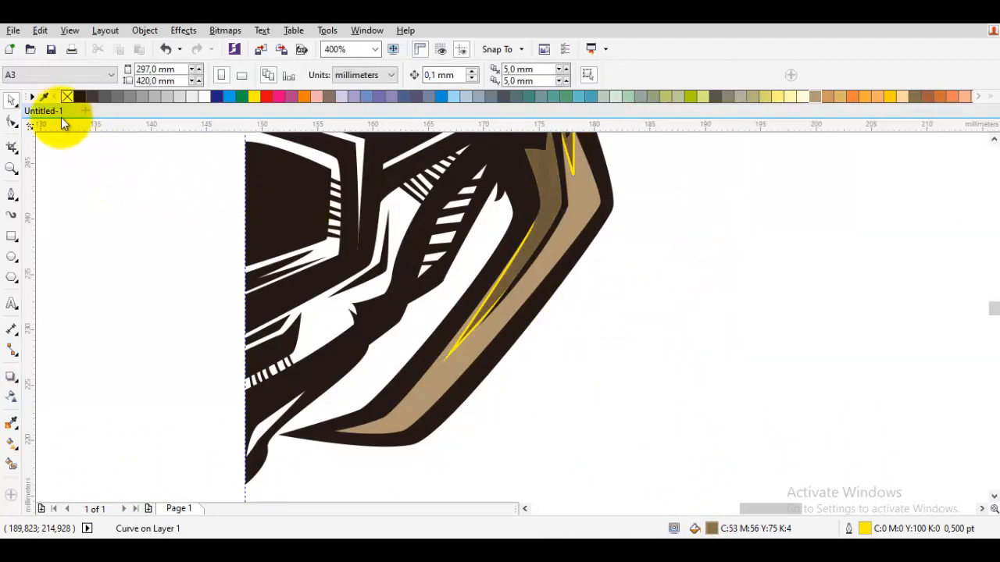
Remove the yellow outline from the brown shadow shape on the jaw plate.
key("ctrl+a")
right_click(67, 97)
key("Escape")
Draw a closed five-node shadow shape across the jaw plate's lower tip, about 9 by 3.4 mm.
scroll(458, 319, "down", 1)
key("F5")
scroll(484, 335, "up", 2)
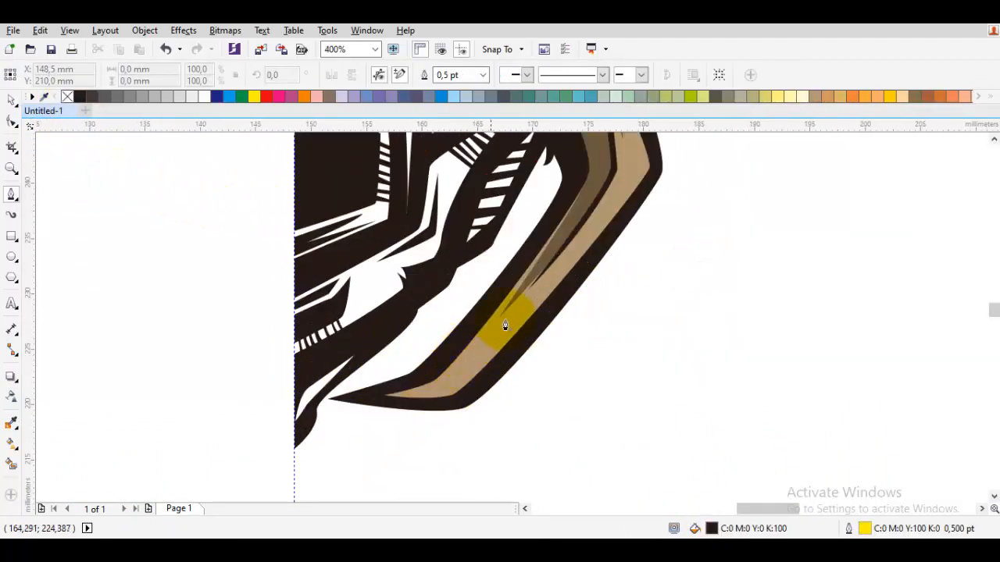
left_click(442, 411)
left_click(337, 423)
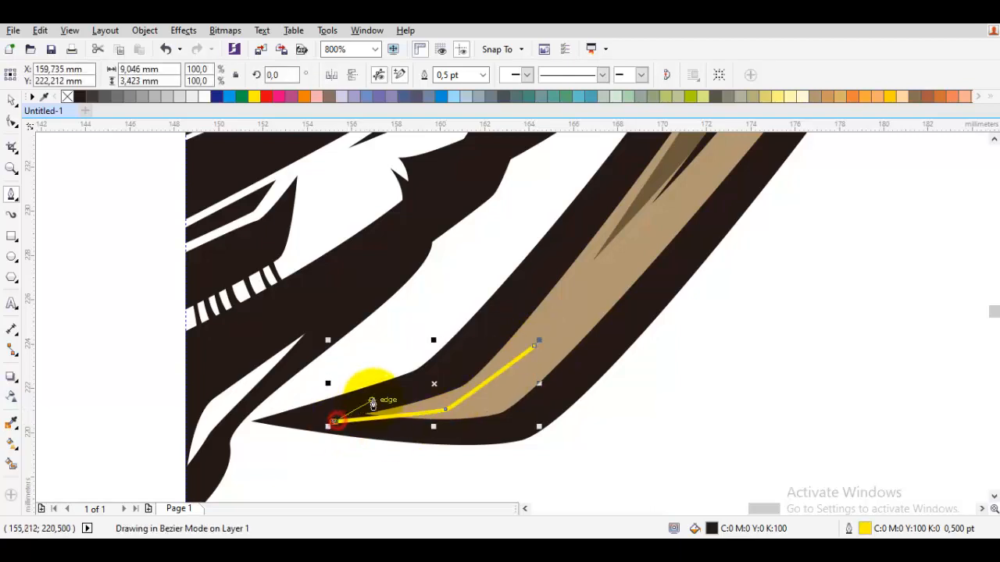
left_click(376, 400)
scroll(420, 393, "up", 1)
left_click(653, 302)
key("space")
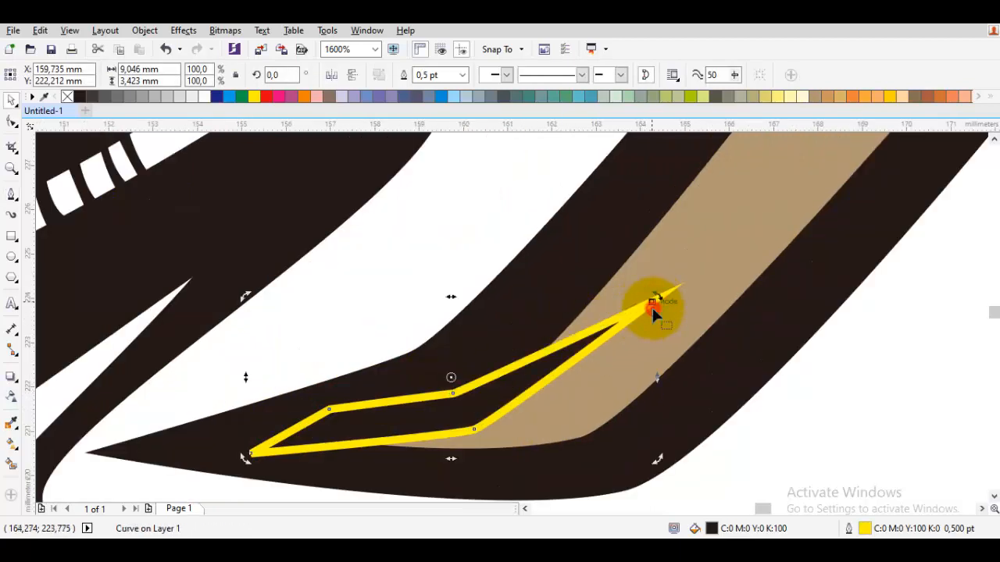
Stretch the tip shadow's sharp end farther up the jaw plate and bend its adjoining edge.
double_click(654, 305)
left_click_drag(653, 302, 681, 258)
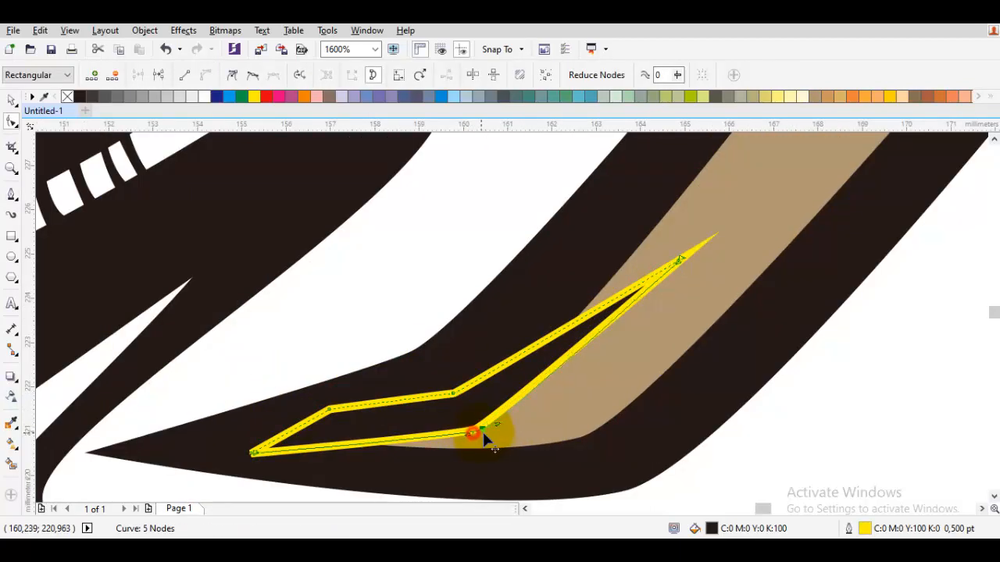
left_click_drag(535, 402, 537, 401)
key("space")
Weld the tip shadow to the existing brown shadow shape.
scroll(539, 400, "down", 1)
left_click_drag(720, 169, 665, 268)
left_click(665, 268, "shift")
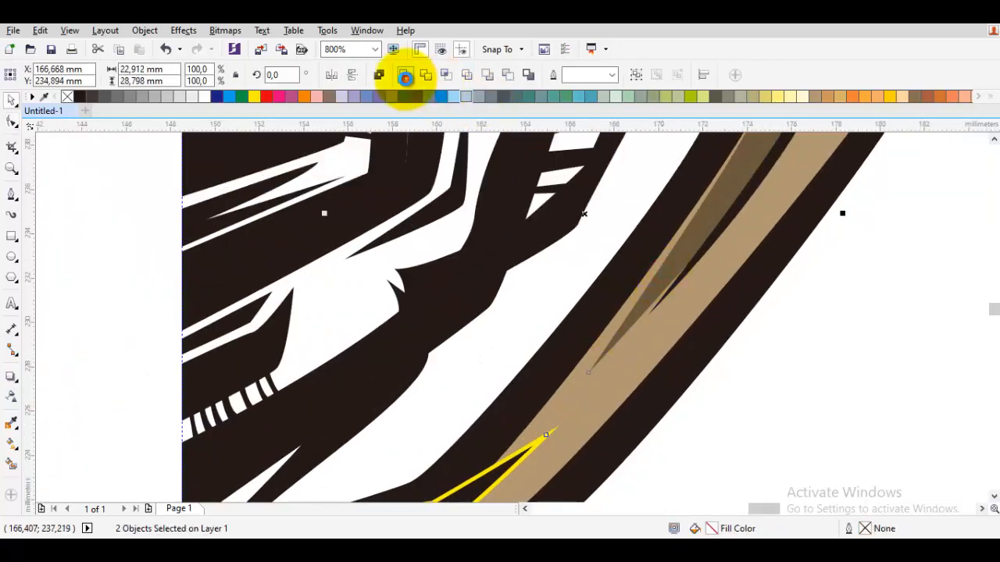
left_click(403, 77)
Draw a closed shadow shape along the jaw plate's outer edge around its bend, about 4.9 by 13.3 mm.
scroll(501, 236, "down", 2)
left_click_drag(655, 303, 656, 359)
left_click(656, 360)
left_click_drag(583, 244, 575, 283)
scroll(548, 371, "up", 2)
key("space")
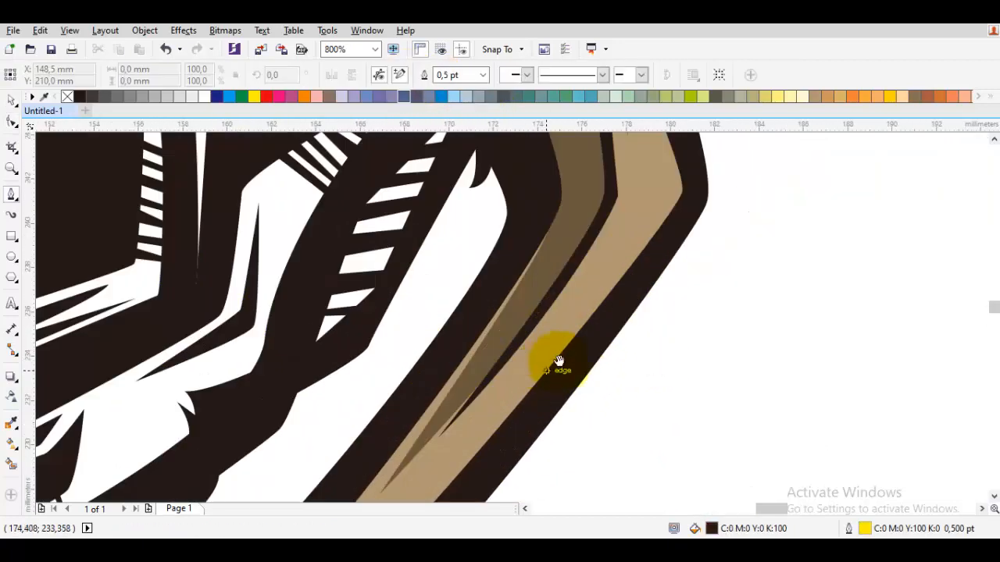
left_click_drag(553, 363, 603, 306)
left_click_drag(691, 205, 633, 293)
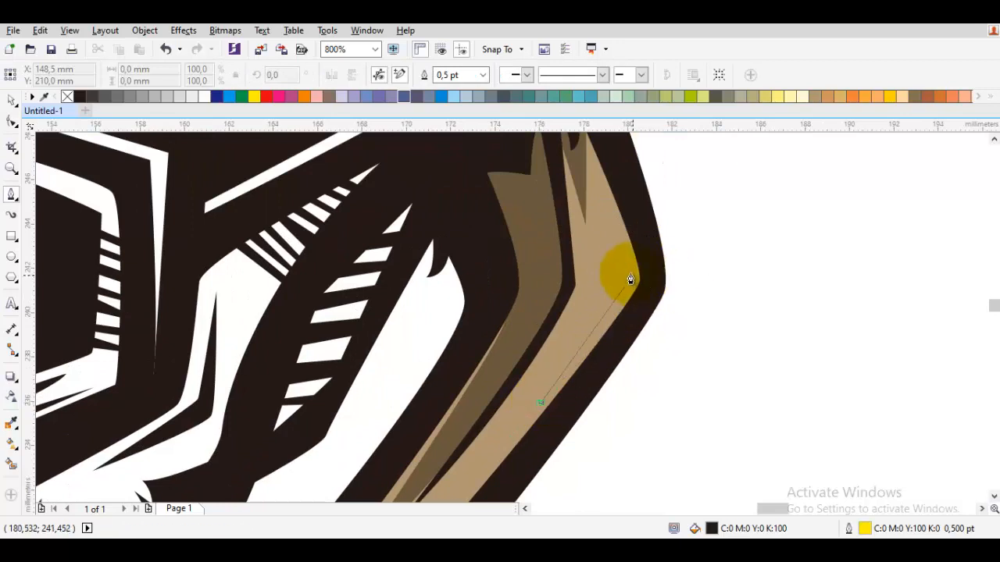
left_click(626, 270)
left_click_drag(593, 186, 569, 268)
left_click_drag(556, 224, 557, 187)
left_click_drag(621, 361, 635, 316)
left_click_drag(635, 315, 639, 322)
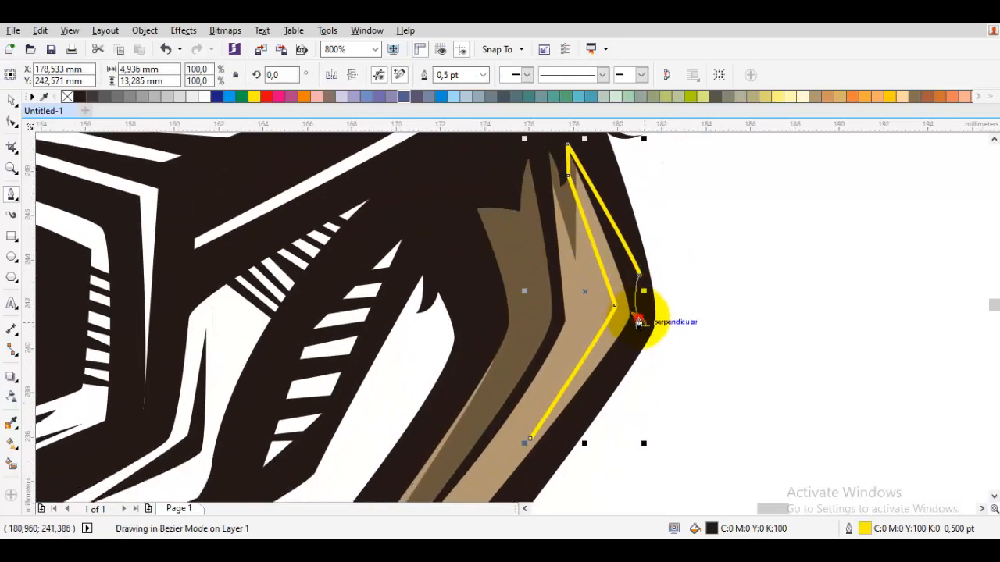
left_click(531, 439)
Weld the outer-edge shape into the jaw plate's brown shadow.
key("space")
left_click(521, 250, "shift")
left_click(403, 74)
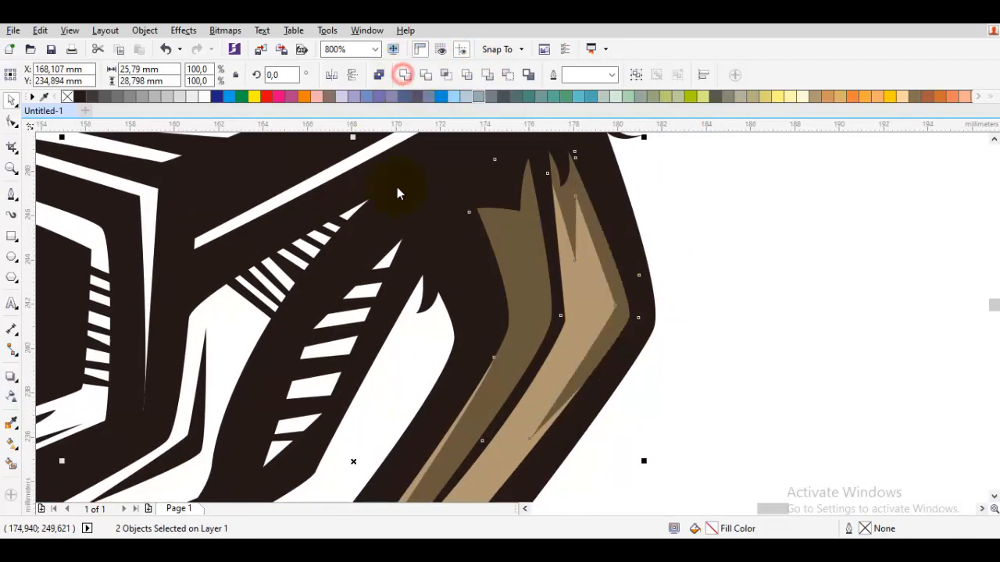
Darken the uniform fill of the welded jaw-plate shadow to a deeper brown.
scroll(546, 310, "down", 2)
left_click(643, 330)
scroll(659, 345, "up", 2)
left_click(644, 383)
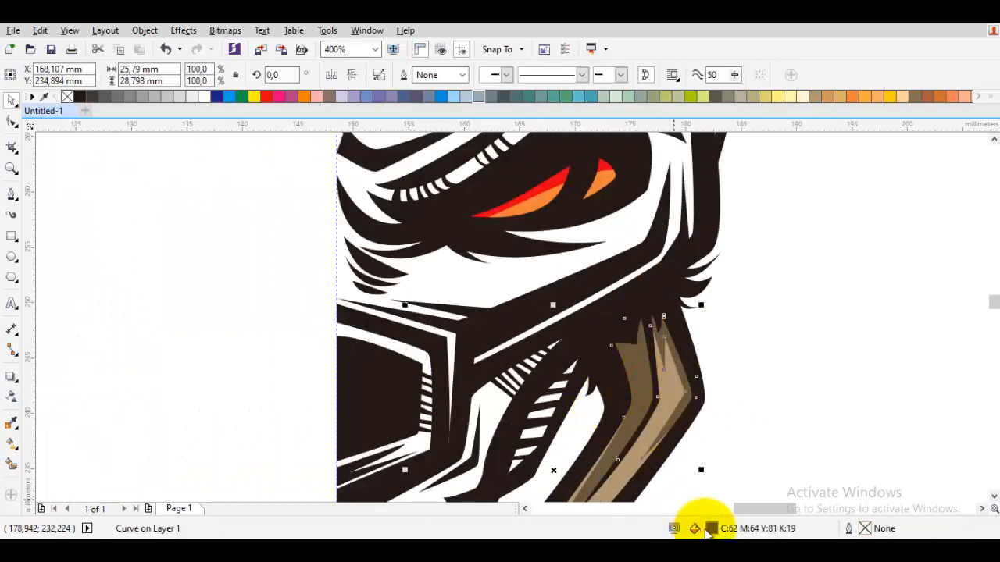
double_click(711, 529)
left_click(702, 272)
key("Return")
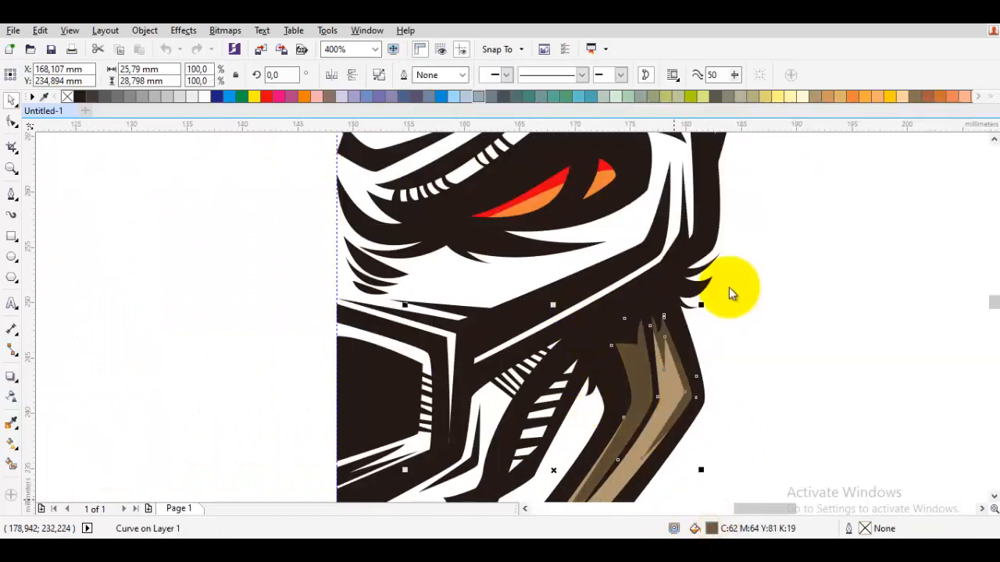
Change the jaw plate's base fill from its warm tan to a greyer tan.
scroll(798, 326, "down", 1)
left_click(798, 324)
scroll(722, 382, "up", 1)
left_click(743, 355)
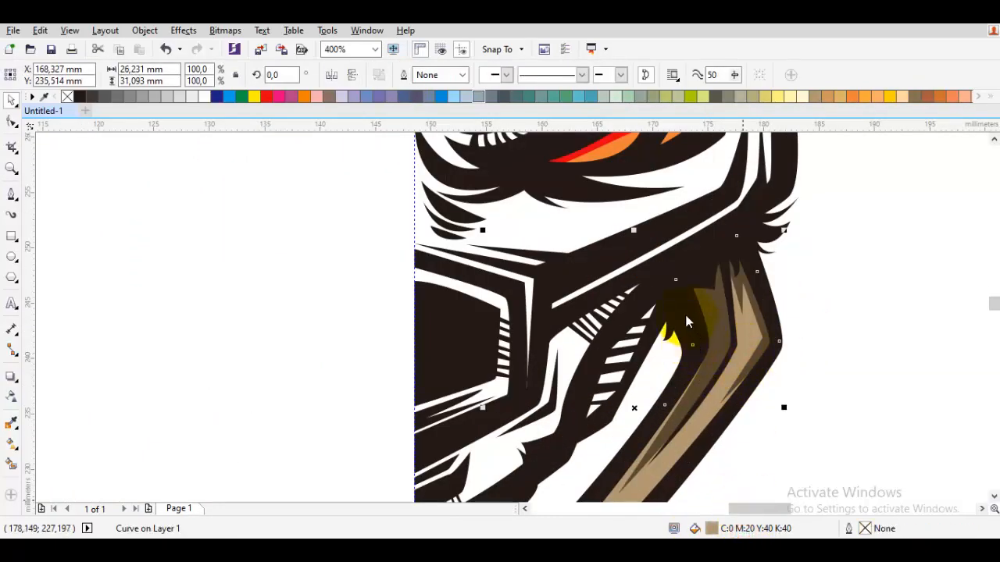
key("shift+F11")
key("Return")
scroll(716, 292, "down", 1)
left_click(805, 313)
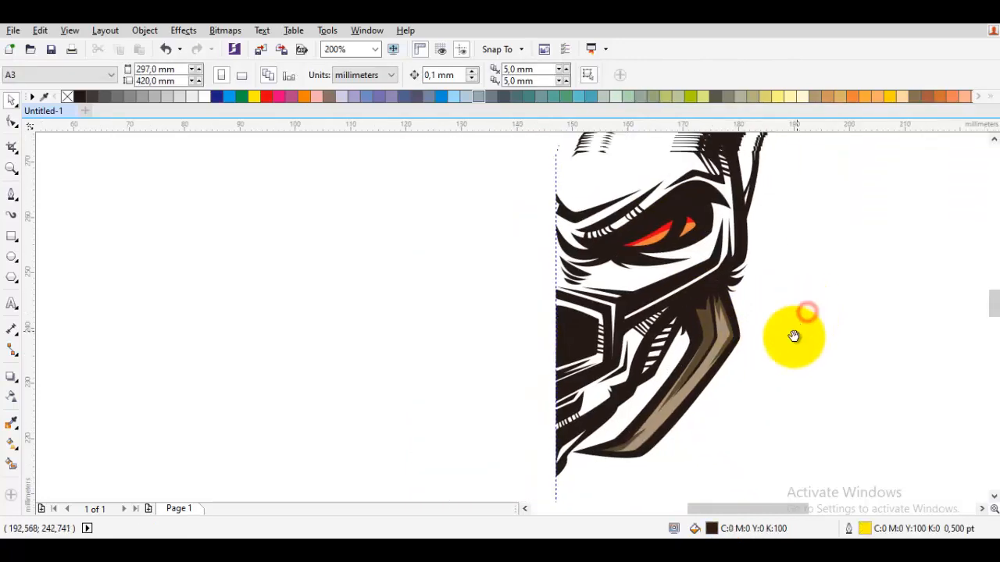
Start a face colour path at the forehead's centre edge and run it straight down the centre line to the chin, about 62 mm.
left_click_drag(635, 173, 596, 282)
key("F5")
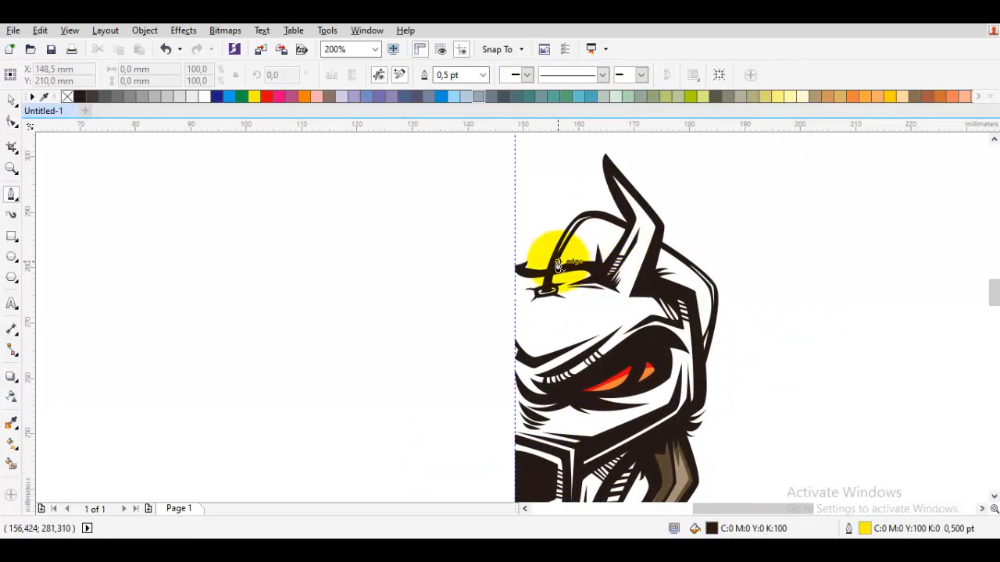
scroll(469, 303, "up", 3)
double_click(329, 287)
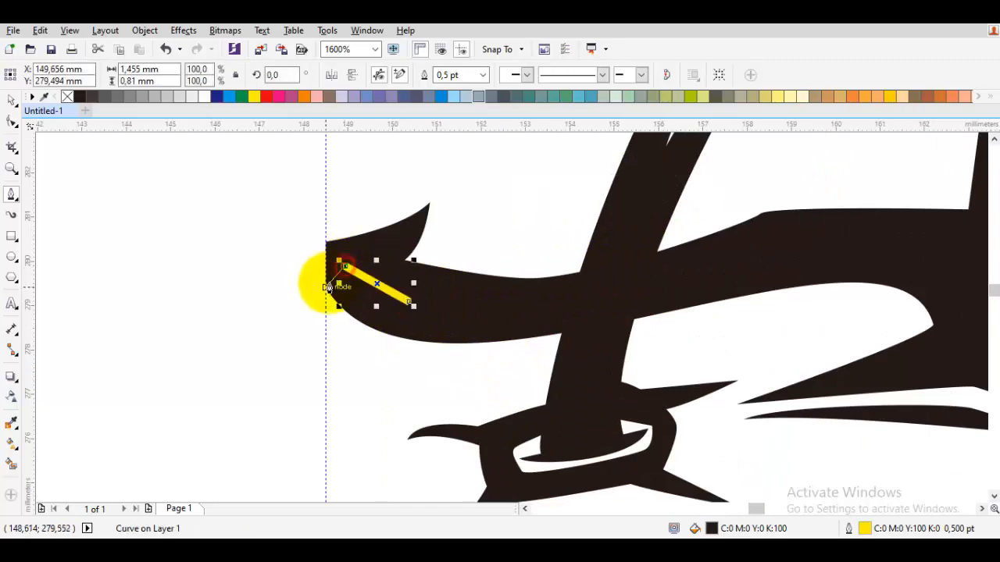
left_click(326, 288)
scroll(328, 289, "down", 3)
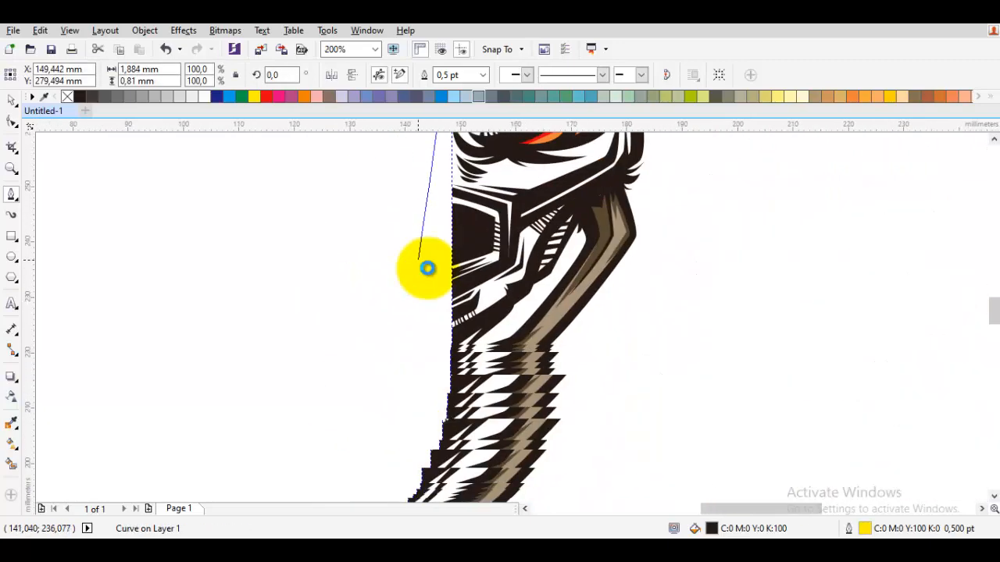
scroll(453, 341, "up", 2)
left_click(462, 437)
scroll(516, 348, "up", 1)
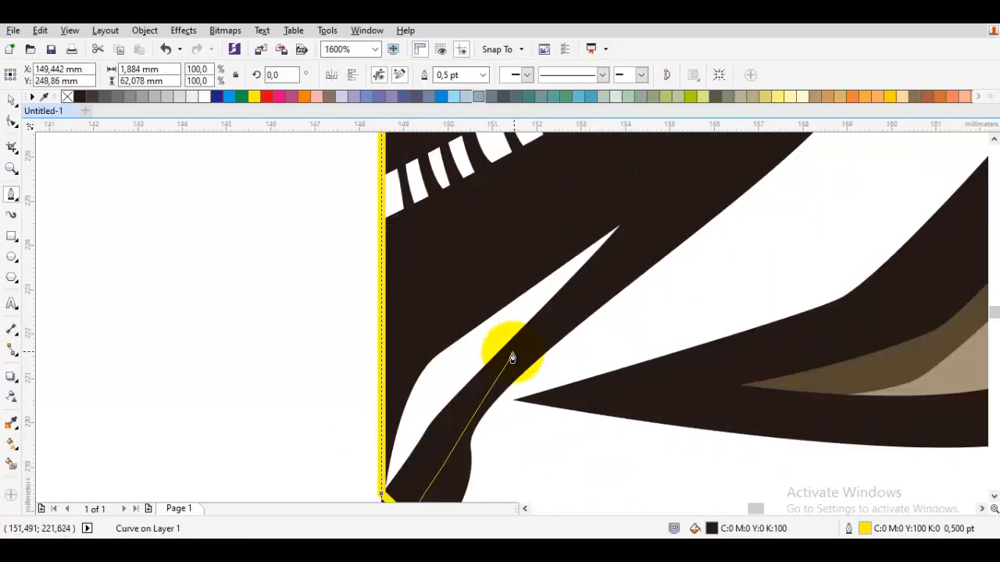
Continue the face path from the chin along the lower jaw and up beside the striped strip, within the black line art.
left_click_drag(511, 354, 567, 299)
scroll(620, 241, "down", 1)
left_click_drag(689, 197, 552, 341)
left_click(551, 342)
left_click_drag(647, 219, 490, 370)
left_click(490, 370)
left_click_drag(565, 332, 521, 355)
left_click(522, 350)
left_click_drag(598, 212, 562, 294)
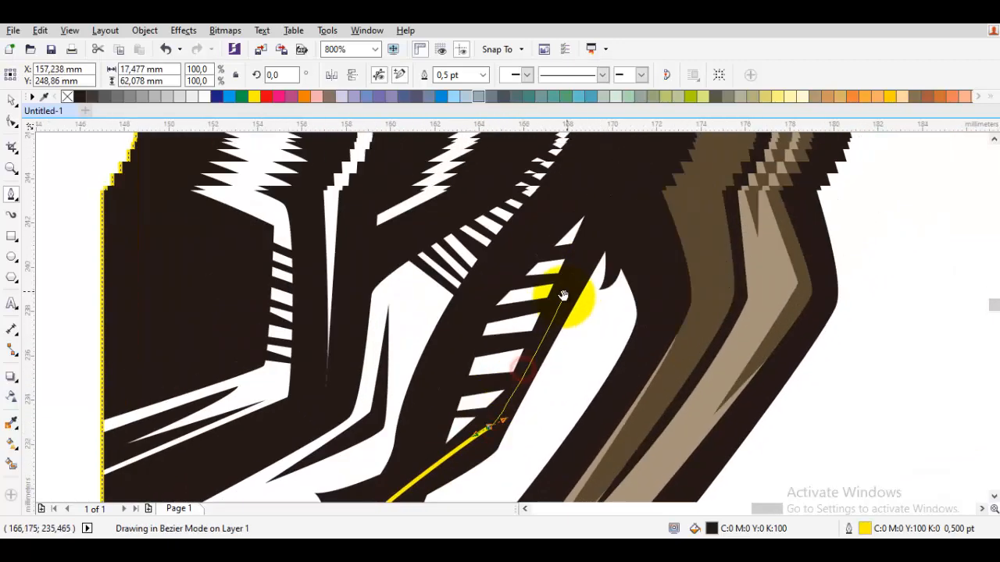
left_click(595, 244)
Carry the face path around the cheek and up the head's outer side, replacing the misplaced node beside the temple.
left_click_drag(620, 195, 479, 491)
left_click_drag(666, 295, 756, 242)
left_click_drag(738, 175, 633, 368)
left_click_drag(614, 313, 559, 404)
scroll(649, 242, "down", 1)
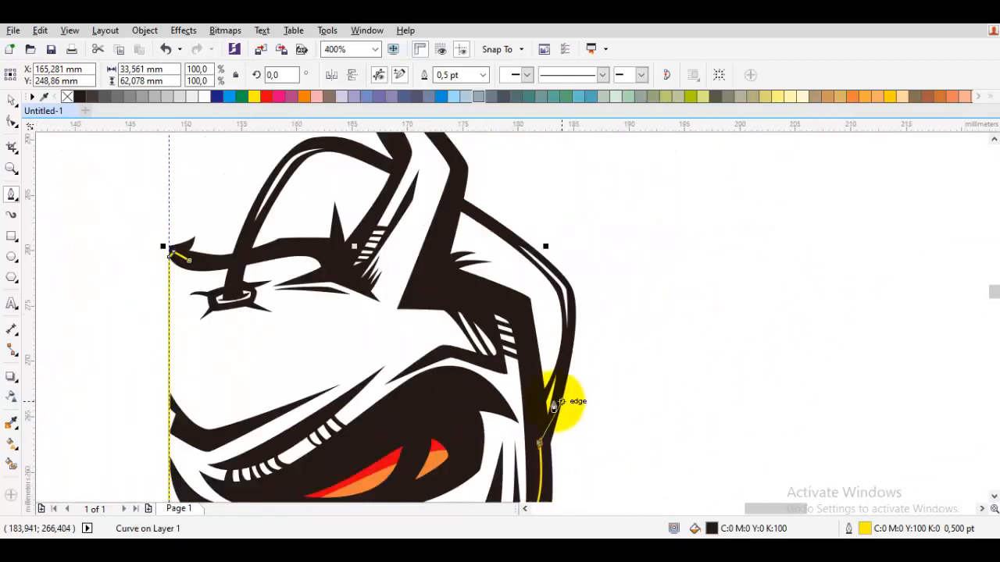
scroll(557, 383, "up", 1)
left_click_drag(516, 377, 567, 210)
key("ctrl+z")
left_click_drag(574, 273, 589, 412)
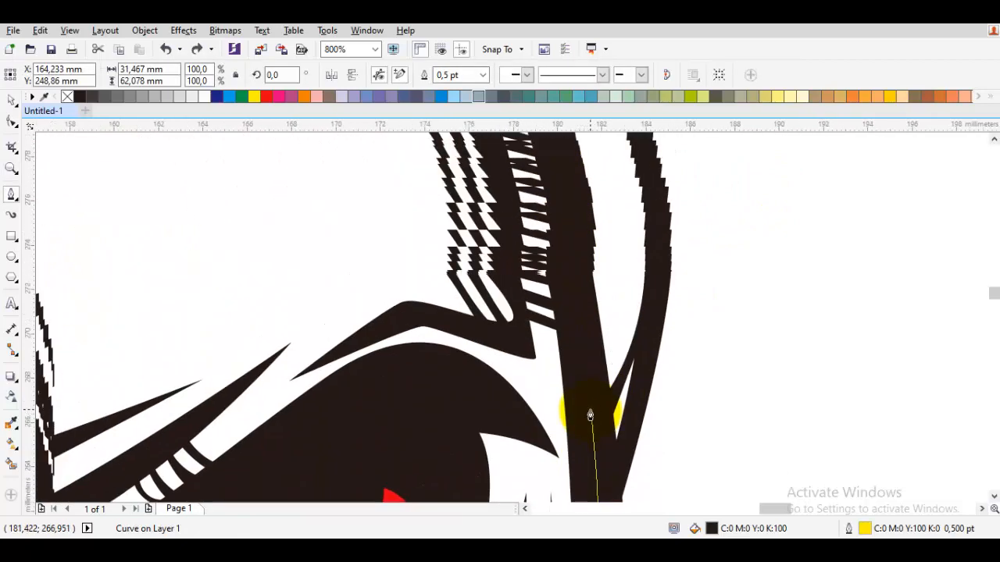
left_click(591, 410)
Run the face path over the temple to the horn's base and up to the horn's outer bend.
left_click(565, 216)
left_click_drag(486, 200, 542, 359)
left_click(419, 316)
left_click_drag(414, 269, 393, 422)
scroll(393, 422, "down", 1)
scroll(420, 355, "up", 1)
left_click_drag(424, 321, 424, 288)
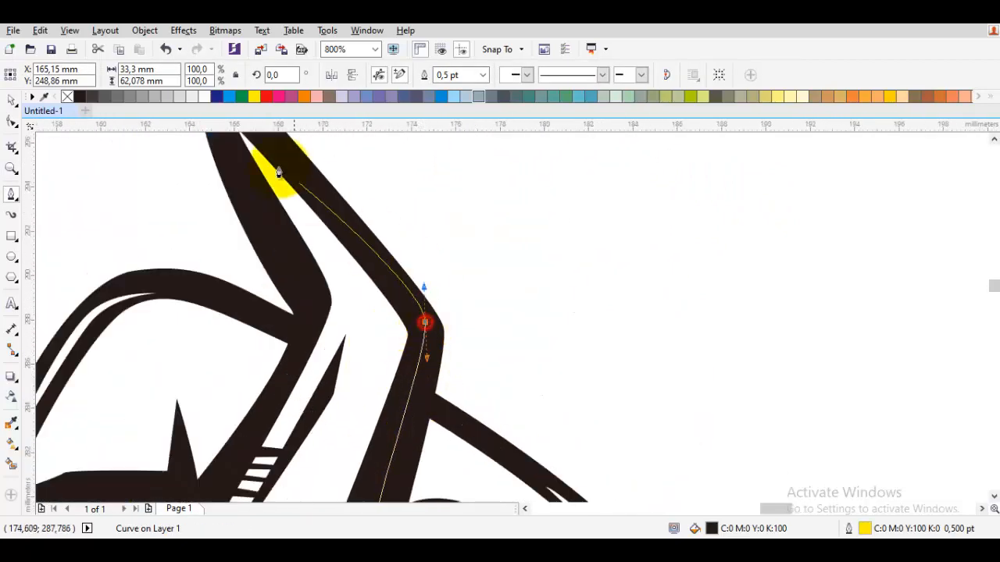
Take the face path around the horn's tip, down its inner side and along the forehead to close it, about 33.3 by 80.2 mm.
left_click_drag(272, 169, 383, 294)
left_click(324, 224)
left_click_drag(397, 332, 368, 213)
left_click_drag(382, 294, 387, 311)
left_click(374, 364)
left_click_drag(391, 355, 541, 190)
left_click(424, 364)
left_click_drag(338, 333, 584, 264)
left_click(369, 288)
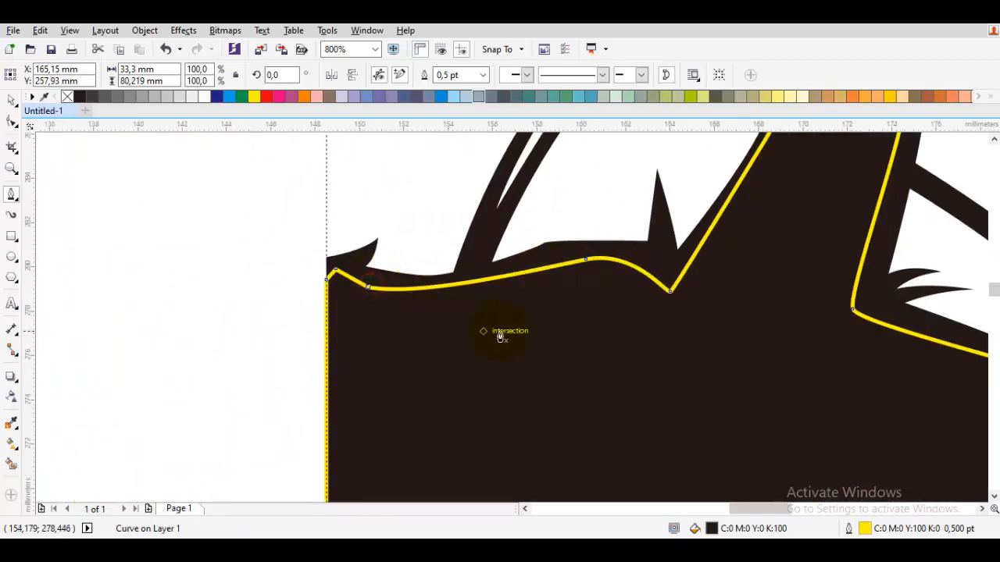
Place the face shape behind the black line art and give it a uniform golden-tan fill.
scroll(500, 335, "down", 3)
scroll(589, 335, "up", 1)
key("space")
left_click_drag(405, 301, 372, 364)
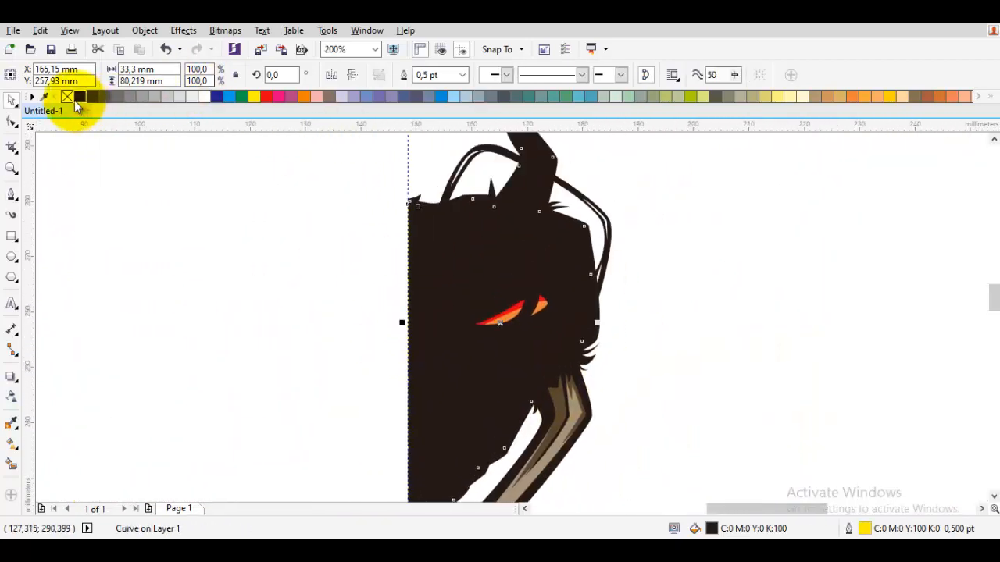
left_click(941, 96)
double_click(770, 529)
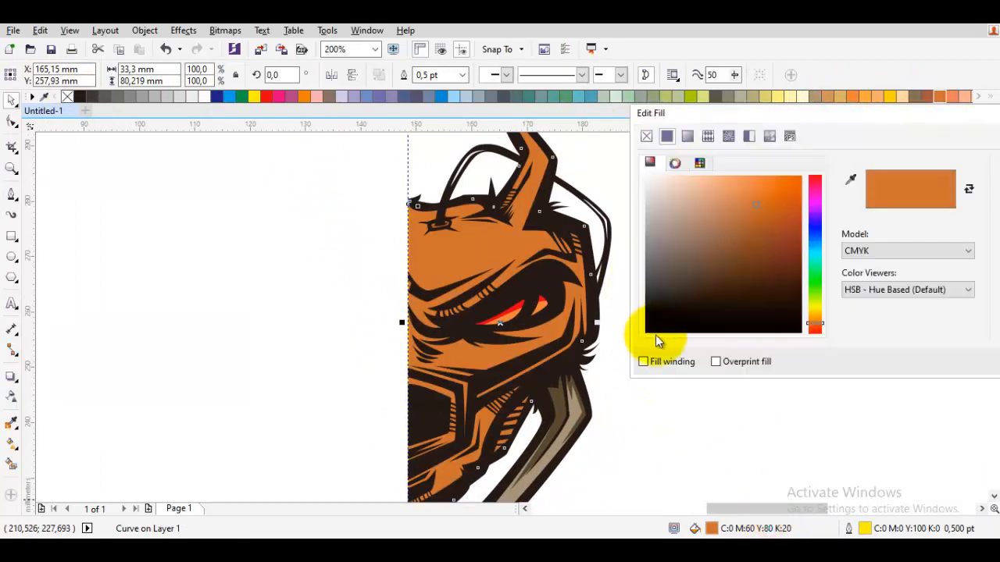
left_click_drag(742, 221, 723, 213)
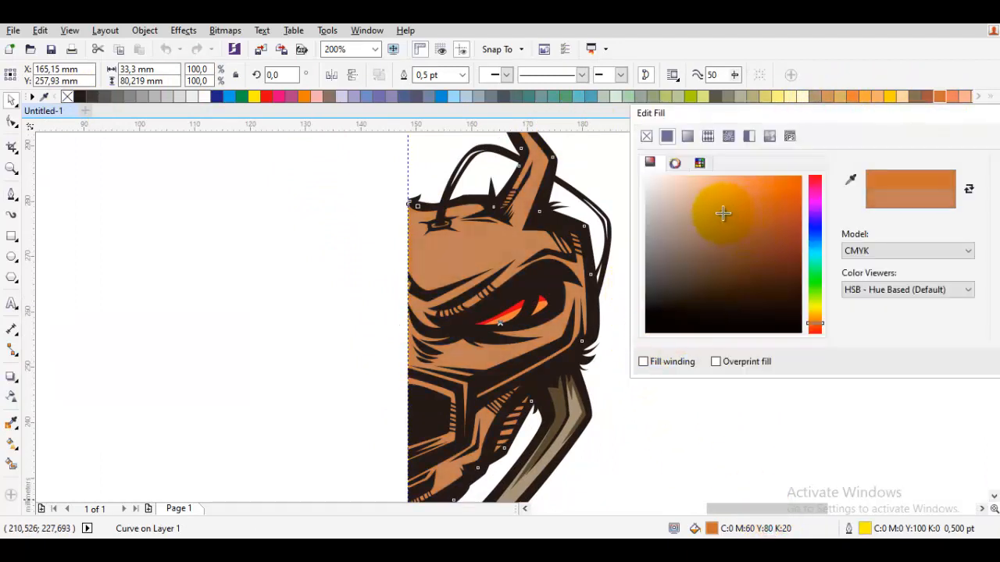
left_click_drag(815, 328, 818, 320)
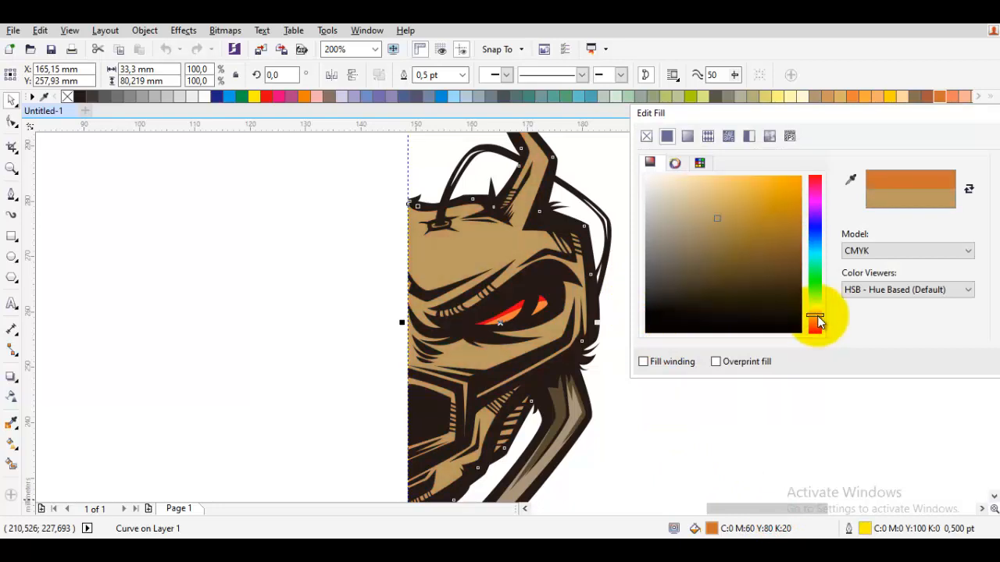
key("Return")
left_click_drag(453, 361, 511, 259)
key("F5")
scroll(486, 389, "up", 2)
left_click_drag(497, 379, 508, 349)
scroll(539, 294, "up", 1)
left_click_drag(536, 294, 533, 300)
left_click_drag(574, 263, 554, 273)
key("Escape")
Start a shadow path beside the striped jaw strip and curve it over the top of the neighbouring tan panel, about 2.7 by 8.3 mm.
left_click_drag(523, 319, 569, 241)
left_click_drag(757, 143, 520, 310)
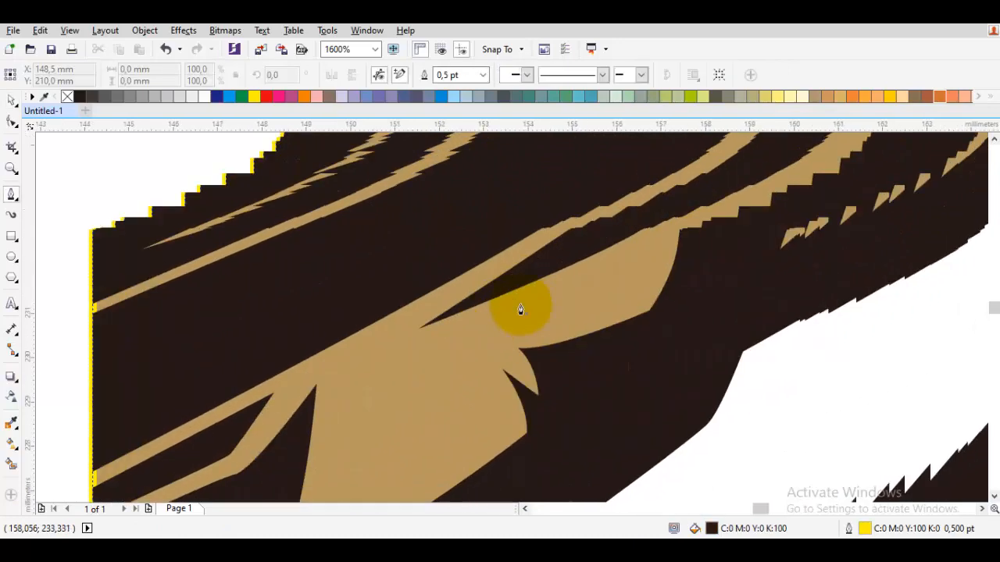
left_click_drag(675, 217, 584, 352)
scroll(640, 252, "down", 1)
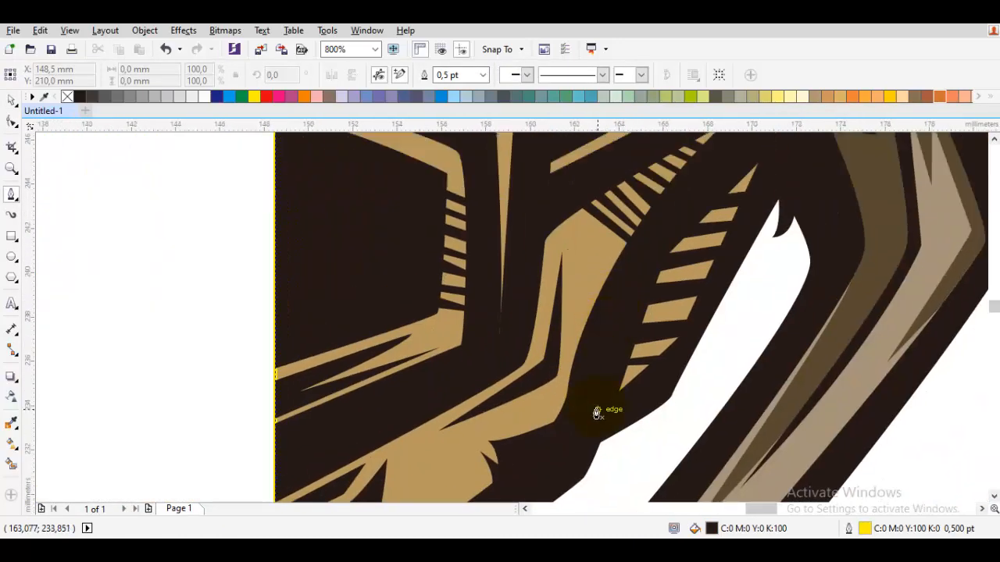
left_click(596, 410)
left_click_drag(646, 233, 622, 258)
left_click(619, 286)
scroll(588, 285, "up", 1)
left_click(537, 251)
left_click_drag(491, 341, 560, 246)
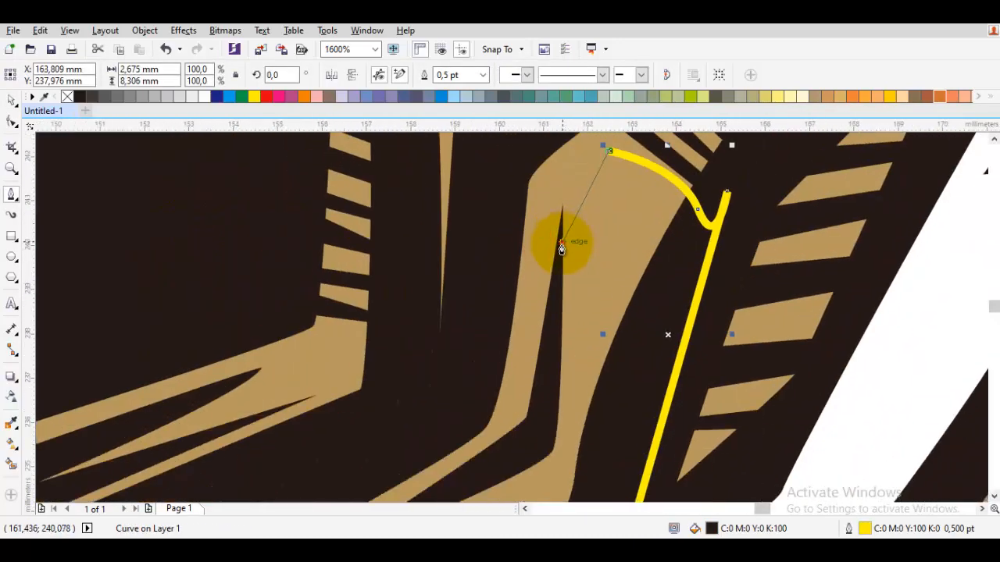
Continue the shadow path down the tan panel's inner side, around the lower jaw and below the small stripes to the centre line.
left_click(560, 246)
left_click_drag(541, 434, 586, 339)
scroll(461, 399, "down", 1)
left_click_drag(398, 436, 568, 260)
left_click_drag(514, 329, 515, 331)
scroll(518, 378, "up", 1)
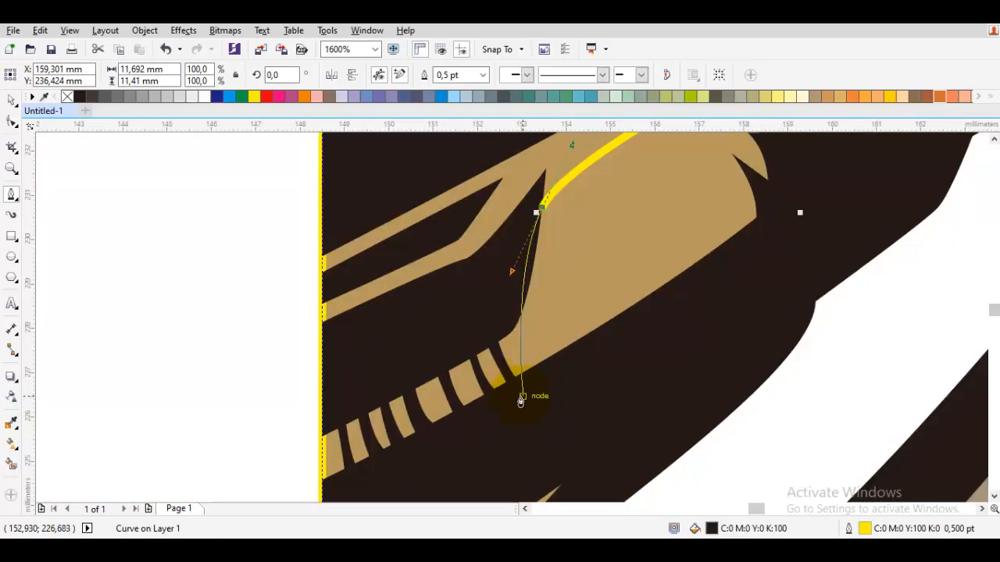
left_click(521, 408)
left_click_drag(447, 438, 563, 283)
left_click(440, 342)
Run the shadow path up the centre line to the muzzle's dark opening and out to its lower corner.
scroll(439, 235, "down", 2)
left_click_drag(440, 234, 438, 307)
scroll(438, 288, "up", 1)
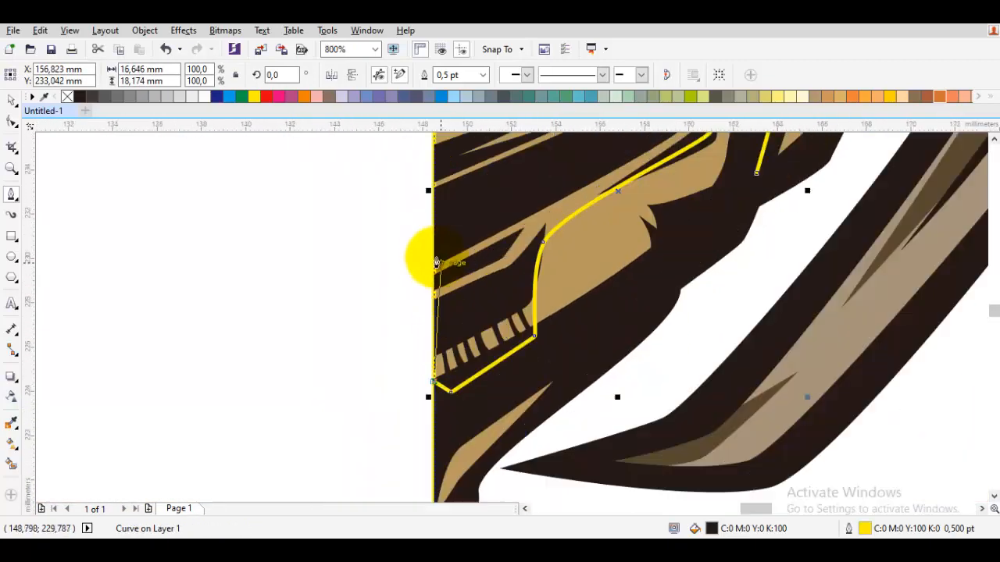
scroll(431, 243, "down", 1)
left_click_drag(431, 233, 432, 372)
scroll(447, 305, "up", 1)
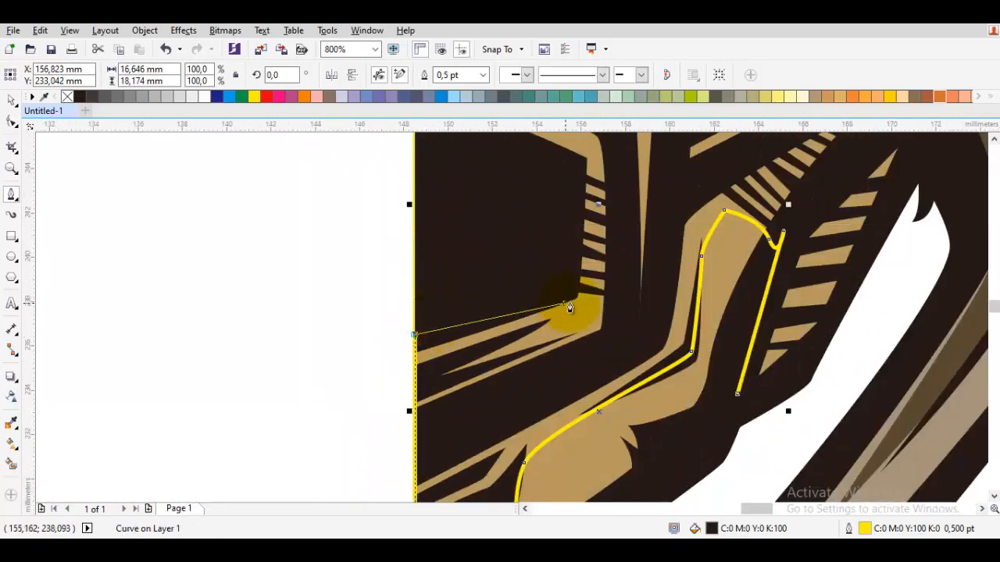
scroll(585, 309, "up", 1)
left_click(606, 314)
Turn the shadow path back beneath the muzzle opening, then up the muzzle's outer side to the cheek band.
left_click_drag(469, 424, 352, 493)
scroll(588, 390, "down", 1)
left_click_drag(643, 362, 661, 340)
left_click_drag(676, 211, 556, 380)
left_click_drag(560, 341, 596, 320)
Extend the shadow path along the dark cheek band, up beside the eye socket and back around the cheek's outer side.
scroll(598, 324, "down", 1)
scroll(746, 214, "up", 1)
left_click_drag(715, 285, 724, 276)
left_click_drag(737, 156, 700, 252)
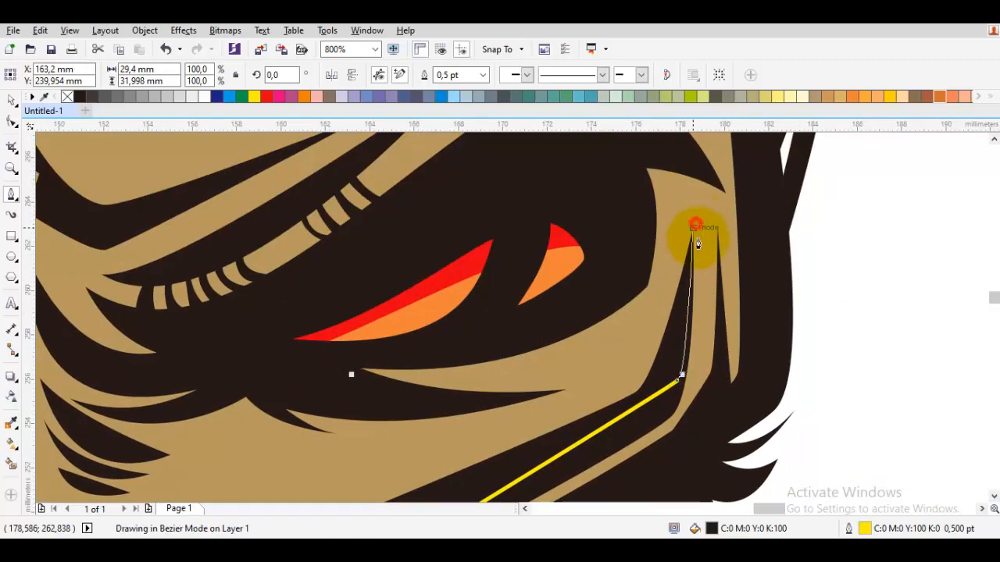
left_click(694, 228)
left_click_drag(701, 355, 731, 232)
left_click_drag(730, 280, 724, 314)
Run the shadow path down the outer jaw edge past the wide stripes and close it at its starting node.
left_click_drag(675, 348, 770, 137)
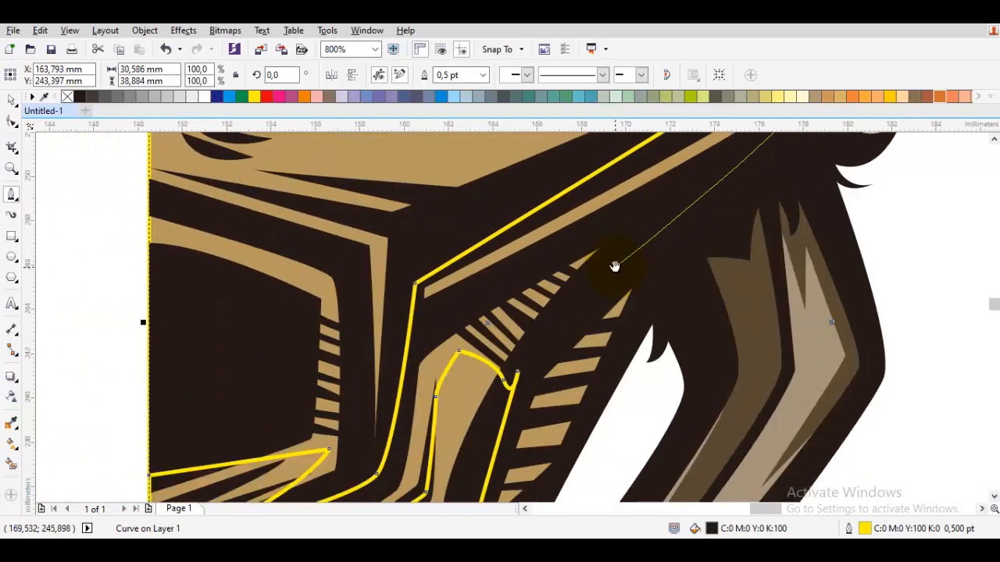
left_click_drag(615, 267, 632, 235)
left_click_drag(592, 430, 694, 284)
left_click(658, 325)
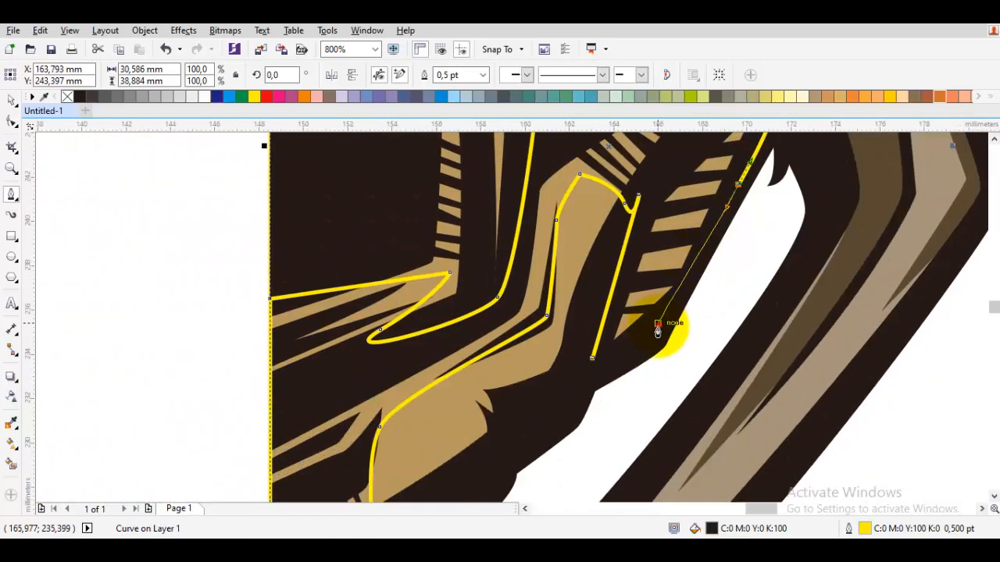
left_click(596, 365)
Sample the tan colour and fill the closed shadow shape with a darker brown, C50 M55 Y84 K3.
key("i")
double_click(694, 527)
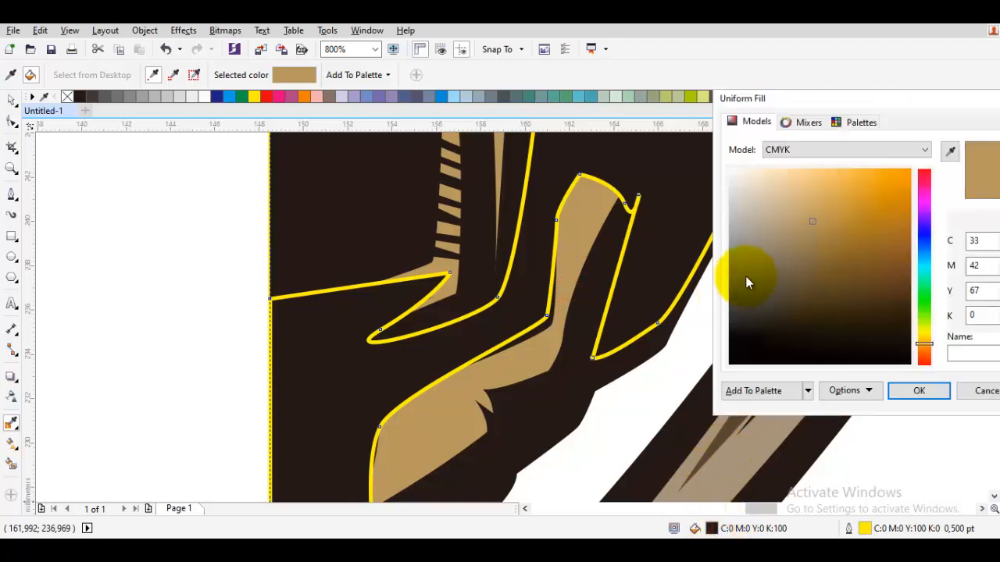
left_click_drag(814, 246, 821, 253)
key("Return")
key("space")
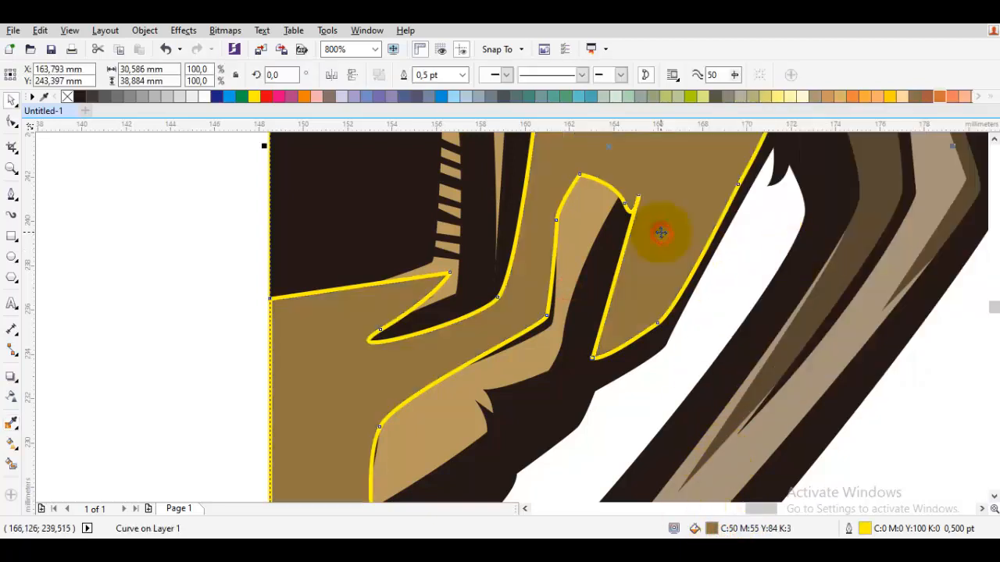
Reorder the brown shadow shape so it sits above the tan base and behind the dark line art.
right_click(661, 232)
mouse_move(724, 378)
left_click(624, 502)
left_click(431, 424)
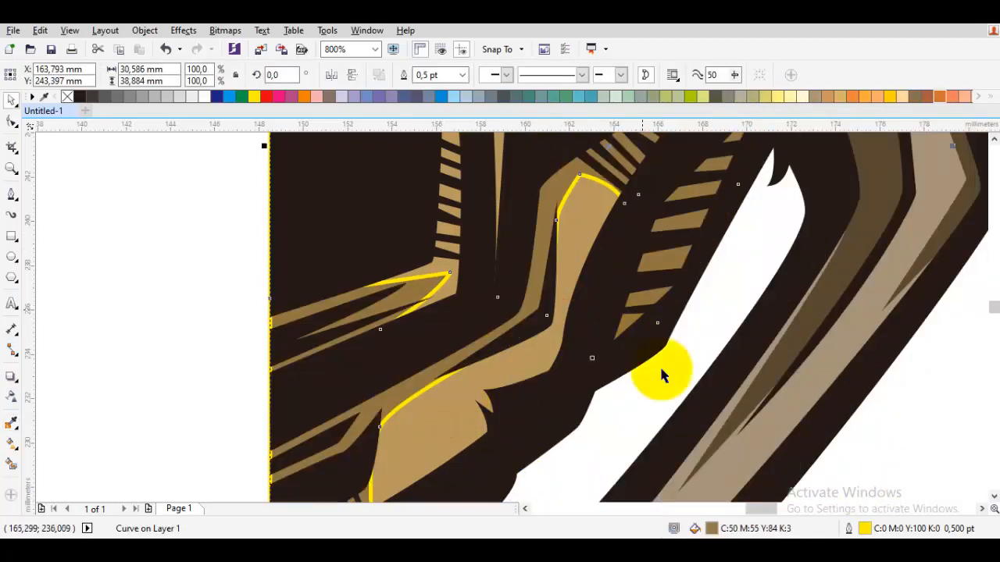
Shift the shadow's fill to a redder brown, C56 M63 Y80 K13, and remove the outline from all objects.
key("shift+F11")
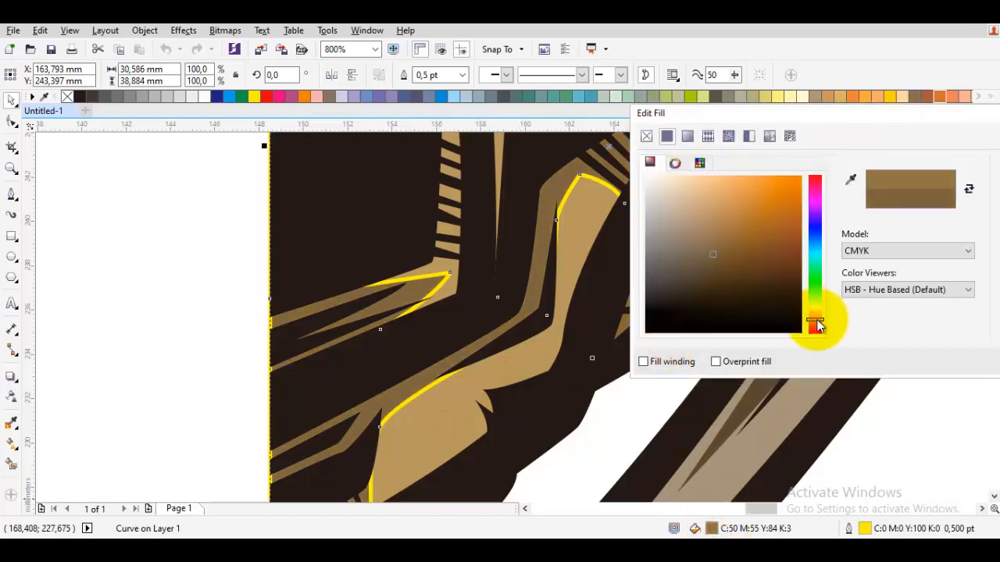
key("Return")
left_click(193, 261)
key("ctrl+a")
right_click(69, 98)
left_click(159, 223)
Draw a narrow closed triangle over one of the small slanted stripes above the lower cheek panel.
scroll(159, 223, "down", 2)
left_click_drag(328, 236, 504, 425)
key("F5")
scroll(461, 422, "up", 2)
left_click_drag(438, 386, 486, 372)
scroll(478, 316, "up", 2)
left_click_drag(517, 235, 524, 290)
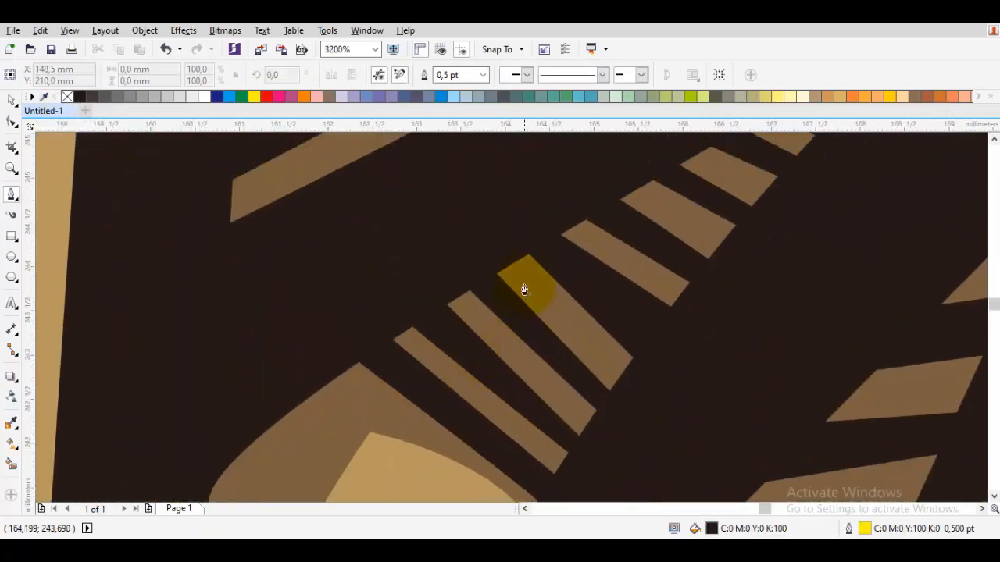
left_click(637, 418)
left_click(665, 368)
left_click(527, 282)
Cut the triangle out of the brown shadow with Back minus front to expose a tan highlight.
key("space")
left_click(372, 403, "shift")
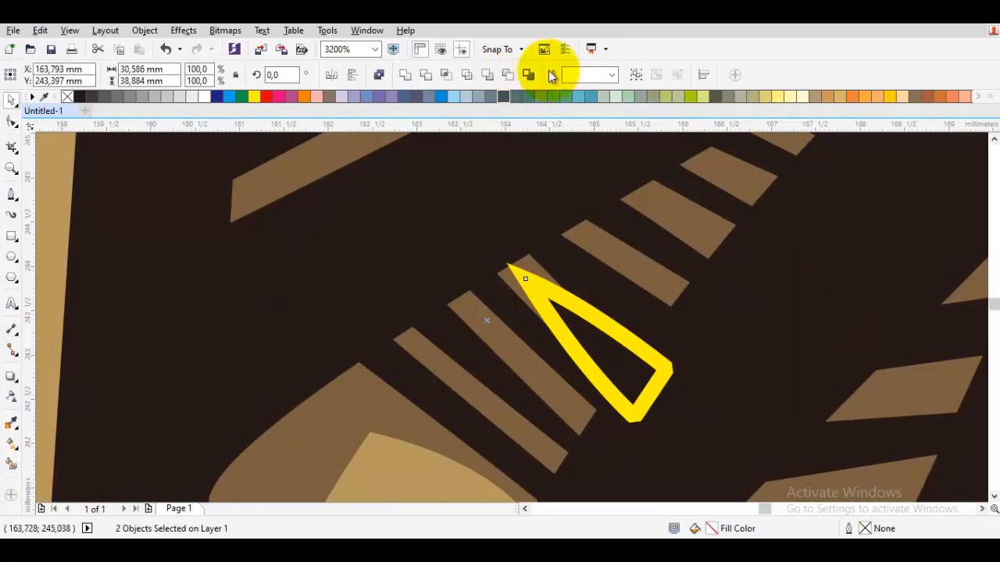
left_click(511, 77)
scroll(665, 239, "down", 3)
key("Escape")
Start a highlight path across a lower jaw stripe, up the outer edge and back across a higher stripe.
key("space")
scroll(654, 272, "up", 3)
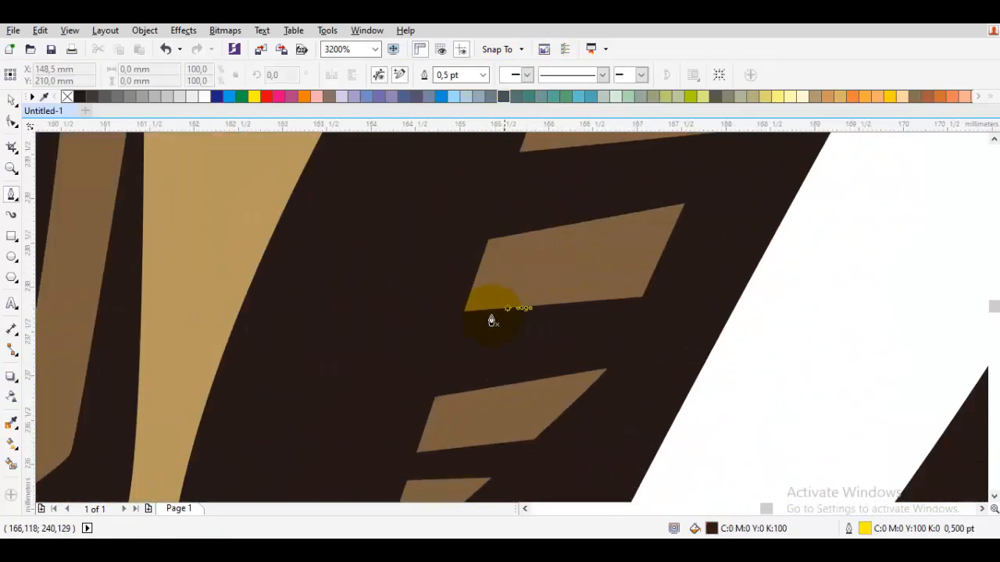
scroll(482, 326, "down", 1)
scroll(444, 369, "up", 1)
left_click(637, 367)
scroll(677, 290, "down", 2)
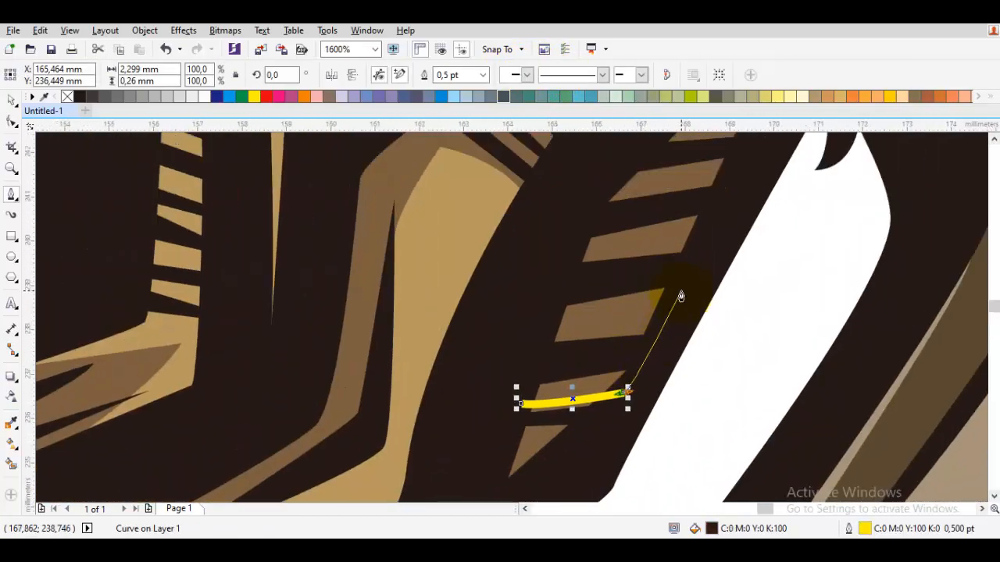
scroll(657, 324, "up", 1)
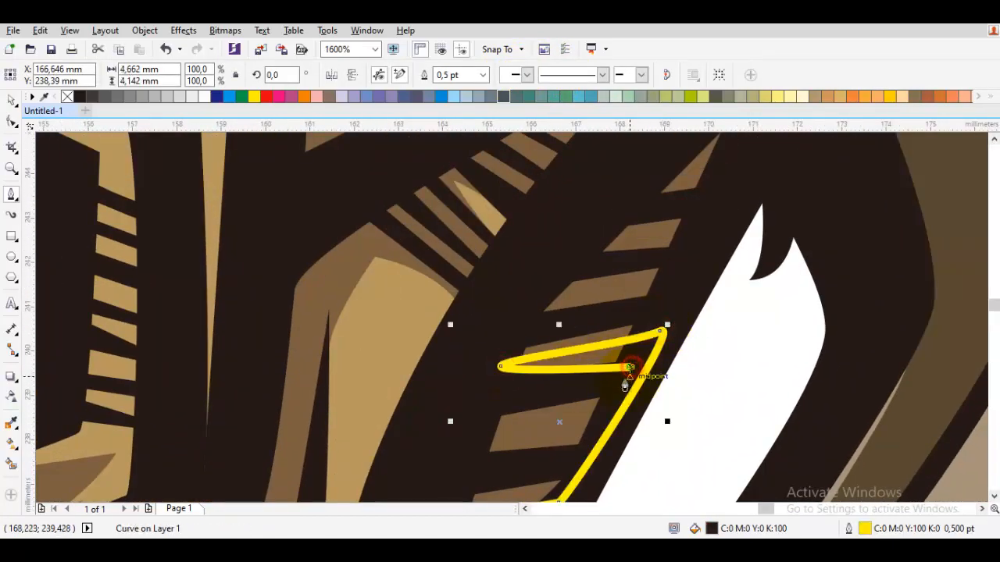
scroll(587, 448, "up", 1)
left_click_drag(641, 350, 615, 375)
Zigzag the highlight path back down across the middle jaw stripes and close it at its starting node.
scroll(568, 379, "down", 1)
scroll(454, 491, "up", 1)
left_click_drag(486, 286, 464, 300)
left_click(491, 315)
left_click_drag(696, 315, 694, 324)
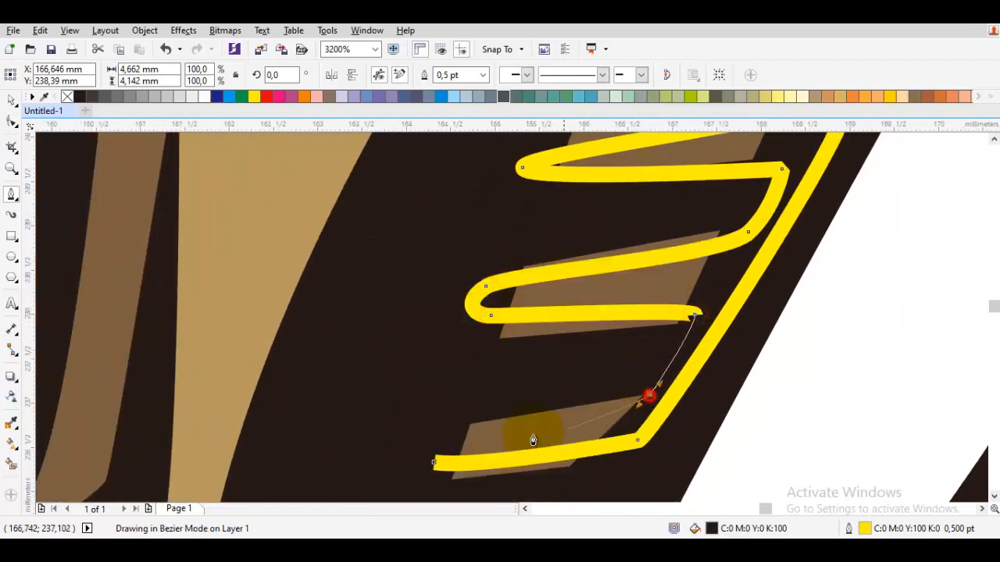
left_click(434, 463)
Cut the zigzag shape out of the brown shadow on the jaw stripes with Back minus front.
key("space")
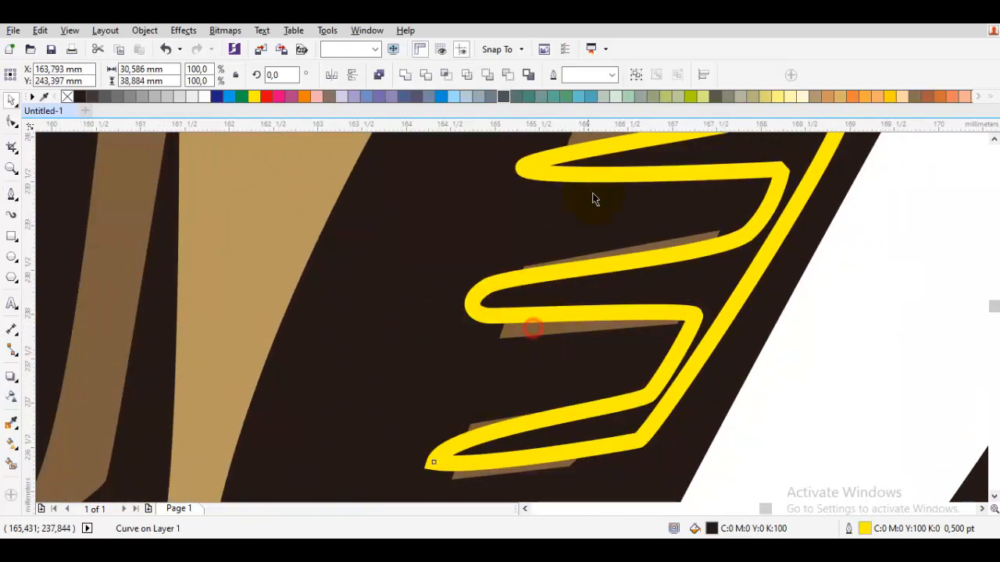
left_click(508, 76)
scroll(748, 350, "down", 5)
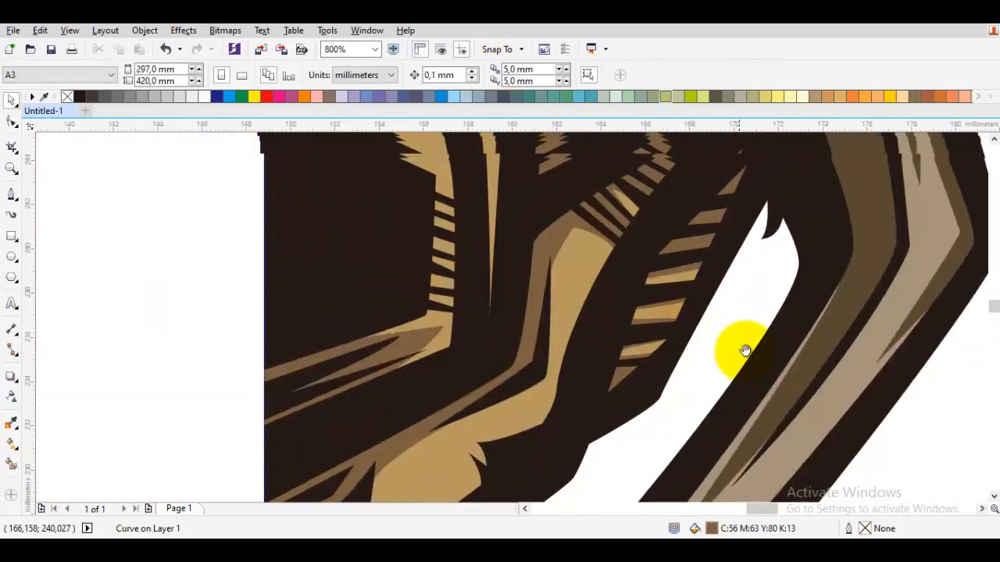
Start a new shadow path at the tan band outside the eye and run it beneath the eye to the inner cheek folds.
scroll(791, 320, "up", 2)
scroll(790, 317, "up", 2)
key("space")
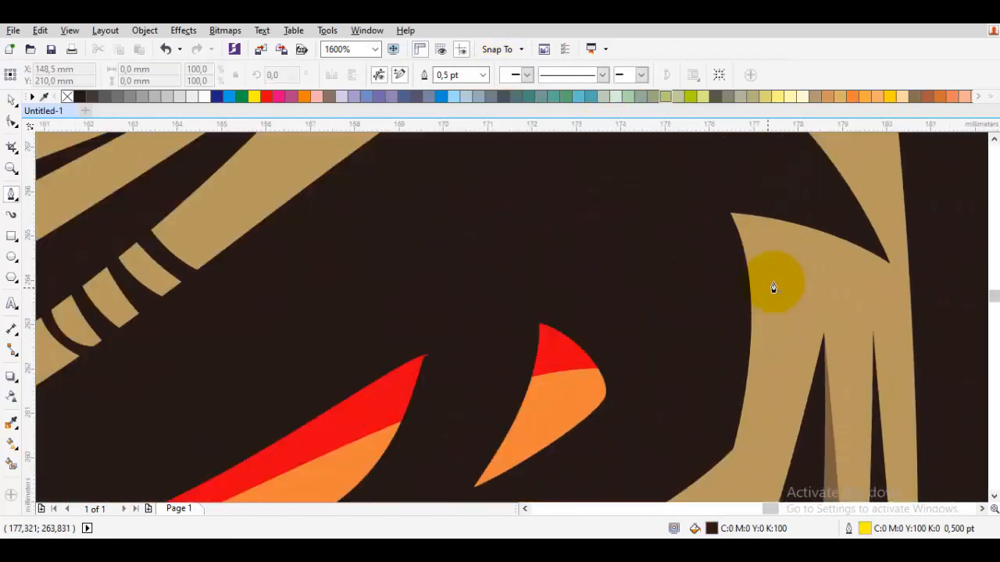
scroll(732, 467, "down", 3)
left_click(603, 346)
scroll(539, 339, "up", 2)
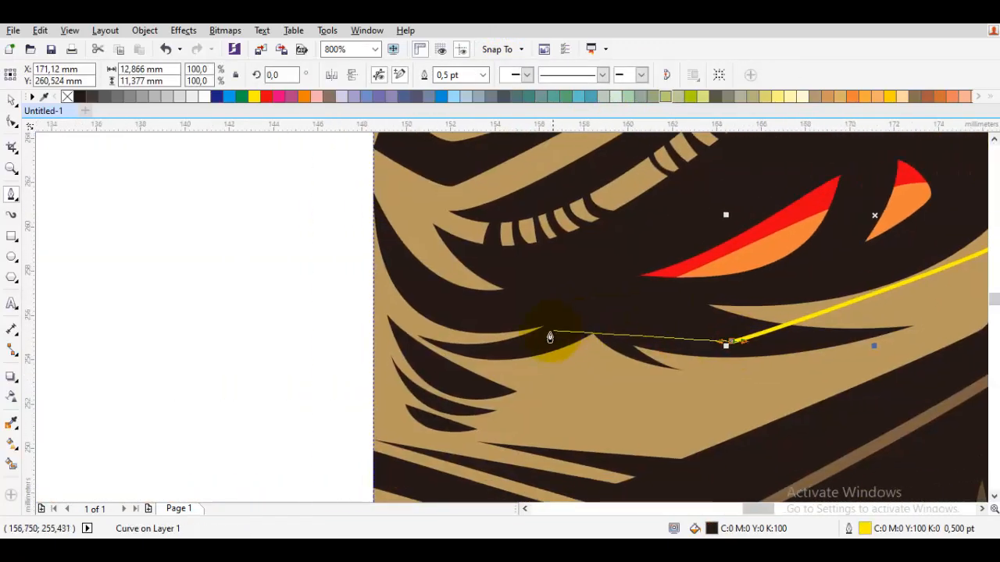
left_click_drag(585, 324, 555, 350)
left_click_drag(442, 332, 493, 337)
scroll(542, 331, "up", 1)
left_click_drag(461, 308, 495, 393)
key("ctrl+z")
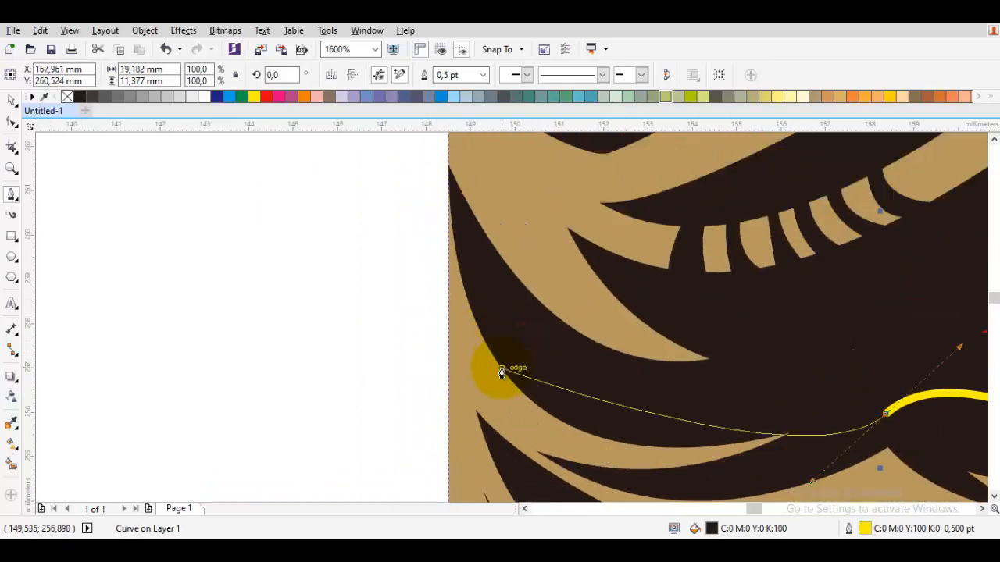
Continue the shadow path along the inner cheek folds, out to a pointed tip and back beneath the small dark folds.
left_click_drag(561, 450, 542, 355)
mouse_move(593, 382)
left_mouse_down()
mouse_move(514, 314)
mouse_move(586, 386)
left_mouse_up()
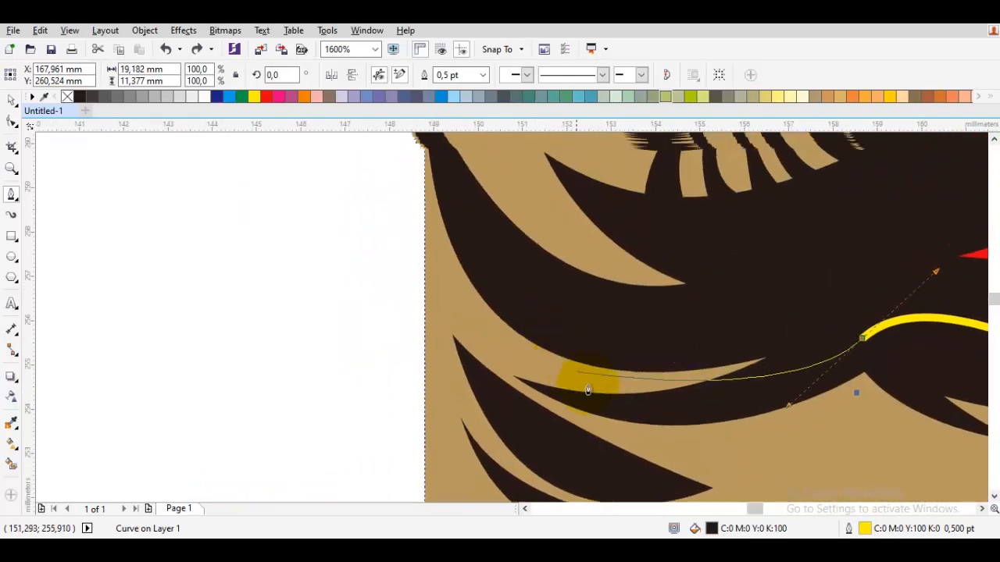
left_click(601, 403)
left_click_drag(663, 449, 518, 291)
left_click_drag(564, 335, 588, 330)
left_click(696, 306)
left_click_drag(464, 411, 512, 390)
left_click(512, 390)
Take the shadow path up close to the centre line, then back under the nose fold to a second pointed tip.
left_click_drag(366, 271, 359, 318)
left_click_drag(350, 300, 354, 376)
left_click_drag(548, 422, 593, 406)
left_click_drag(600, 391, 578, 438)
left_click_drag(596, 425, 494, 444)
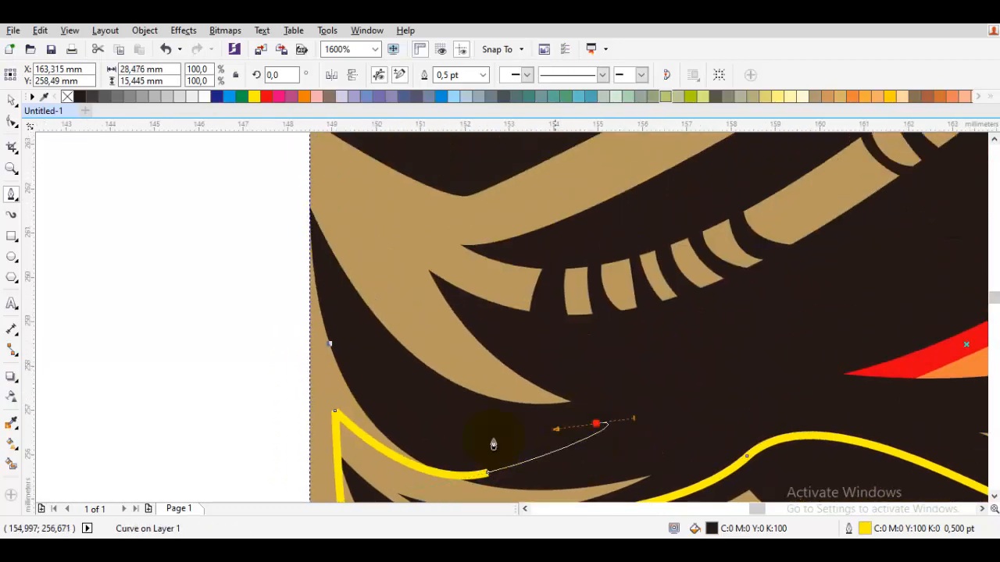
Curve the shadow path around the upper nose fold and along the dark brow line to the brow's peak.
left_click_drag(524, 297, 404, 419)
scroll(445, 379, "down", 1)
scroll(444, 379, "up", 1)
left_click_drag(497, 366, 623, 304)
left_click_drag(799, 201, 509, 350)
left_click_drag(722, 185, 653, 271)
scroll(706, 245, "down", 1)
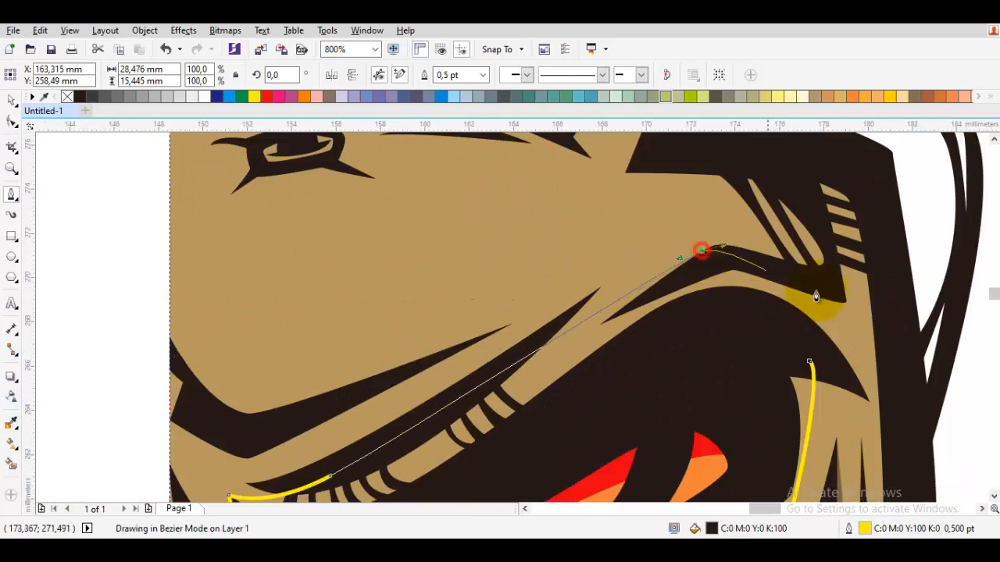
Loop the shadow path around the outer brow's slivers and stripes and down the temple's outer side.
left_click_drag(824, 301, 760, 306)
left_click(744, 286)
left_click_drag(660, 192, 666, 255)
left_click_drag(771, 230, 792, 242)
mouse_move(837, 377)
left_mouse_down()
mouse_move(852, 352)
mouse_move(850, 364)
left_mouse_up()
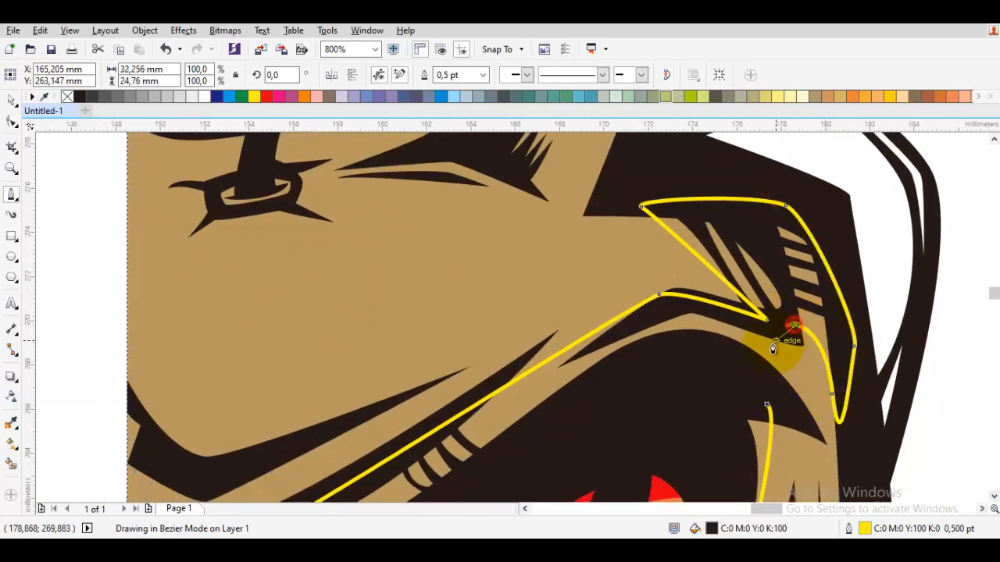
Bring the shadow path down the tan band's inner edge to its tip and close it at its starting node.
left_click(828, 447)
scroll(769, 407, "up", 1)
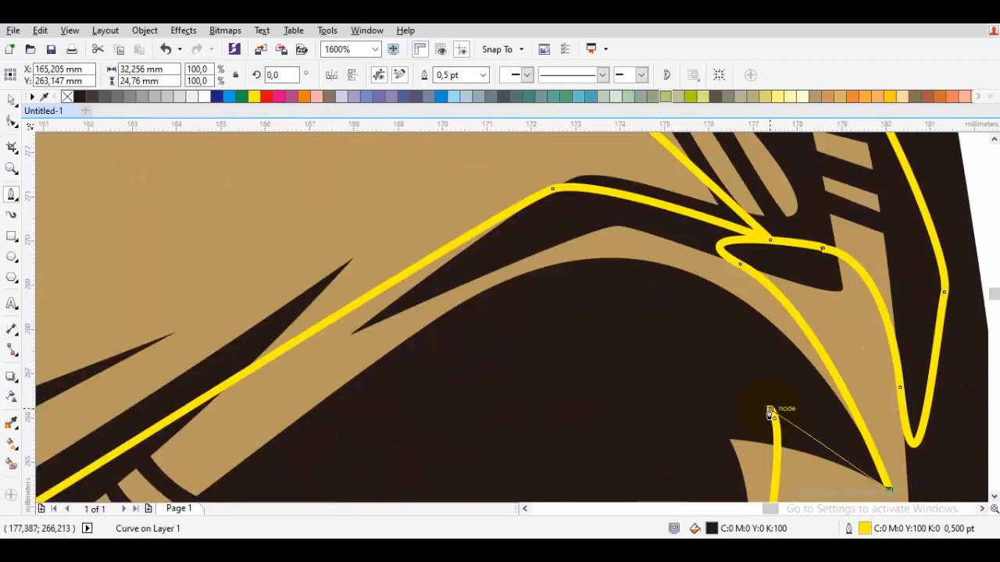
left_click_drag(770, 409, 818, 404)
scroll(819, 403, "down", 2)
left_click_drag(818, 490, 769, 295)
Weld the closed eye and brow shape with the existing brown shadow.
key("space")
scroll(765, 319, "up", 1)
left_click(775, 312, "shift")
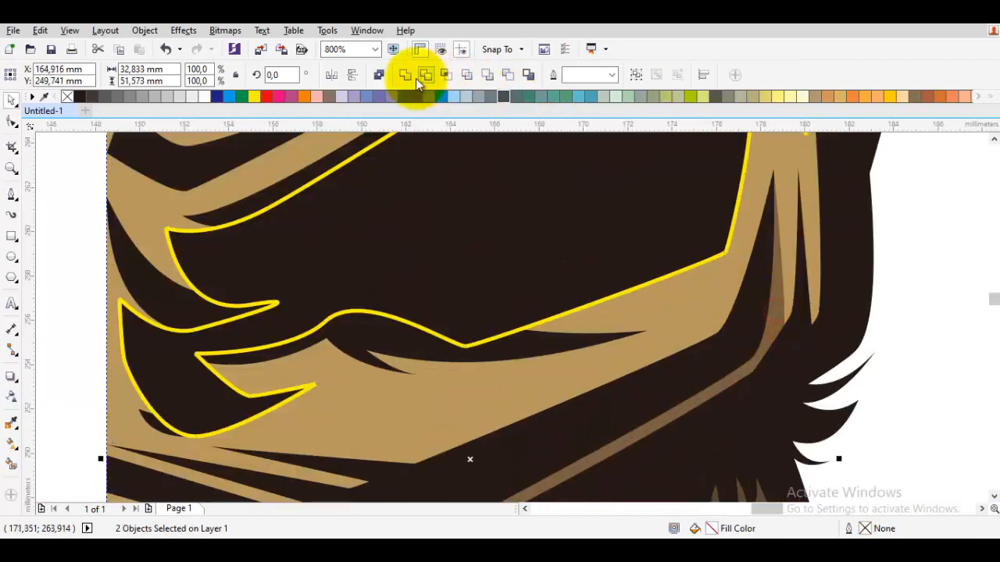
left_click(407, 76)
scroll(592, 298, "down", 1)
key("Escape")
Start a shadow path below the small cheek folds, out along the panel's lower edge and back to the muzzle's outer corner.
key("space")
scroll(595, 295, "up", 2)
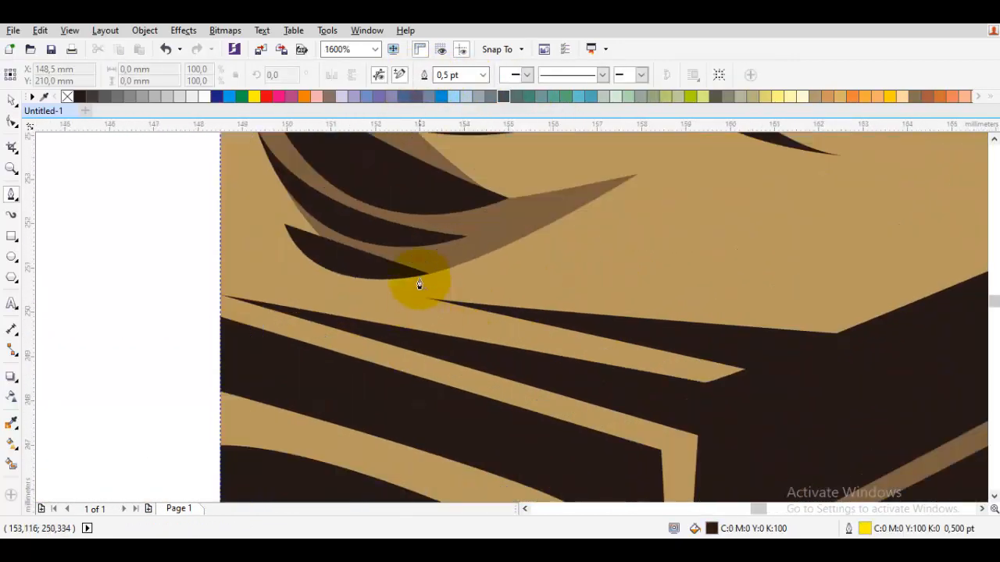
left_click_drag(595, 355, 619, 352)
left_click_drag(944, 321, 693, 337)
left_click(799, 311)
left_click_drag(513, 433, 773, 226)
scroll(773, 226, "down", 1)
left_click(755, 263)
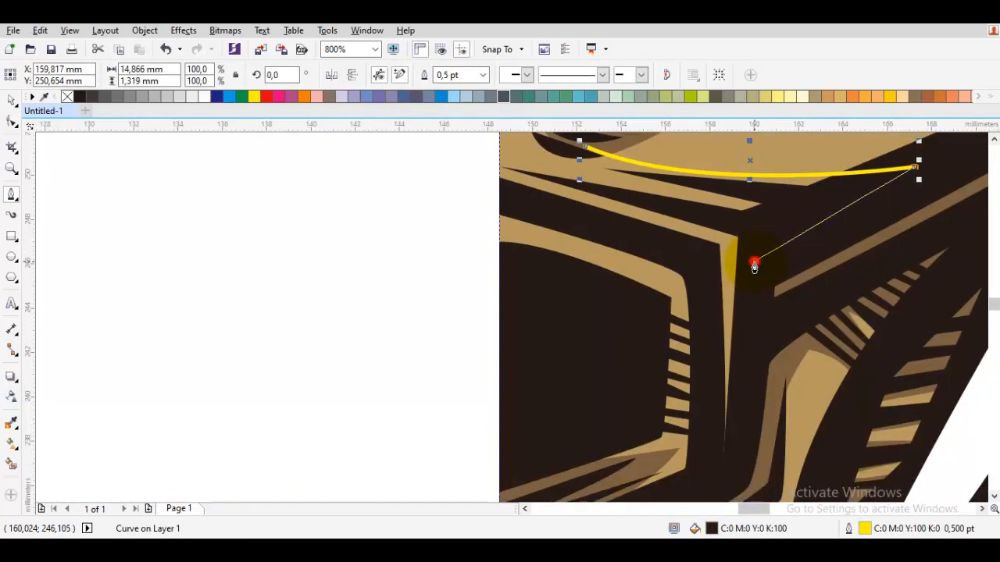
Run the shadow path down around the thin tan strip beside the muzzle and back up to its inner corner.
scroll(713, 311, "down", 1)
scroll(702, 258, "up", 2)
left_click(724, 369)
scroll(724, 367, "down", 1)
scroll(502, 303, "up", 1)
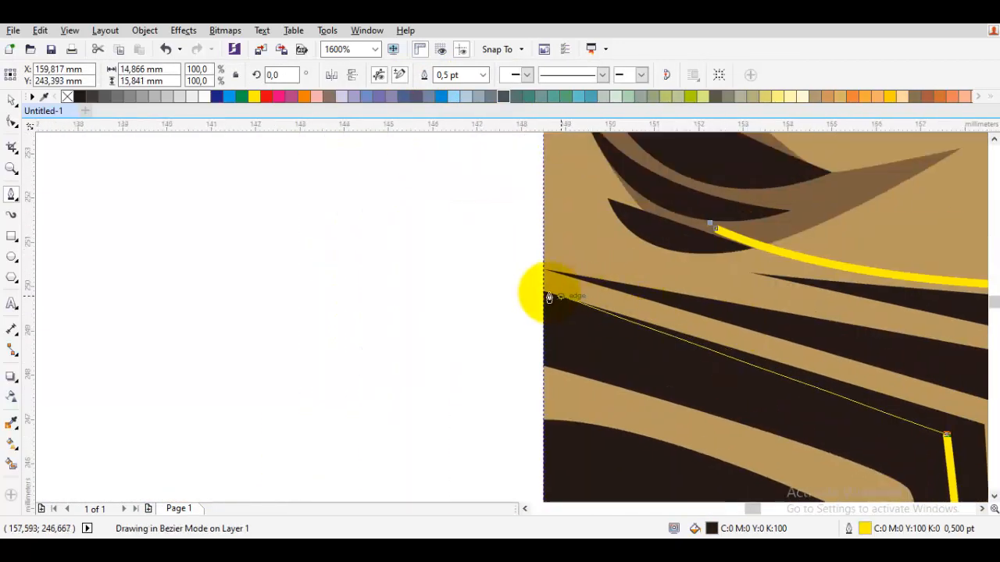
left_click(544, 293)
left_click_drag(887, 436, 592, 234)
scroll(592, 234, "down", 1)
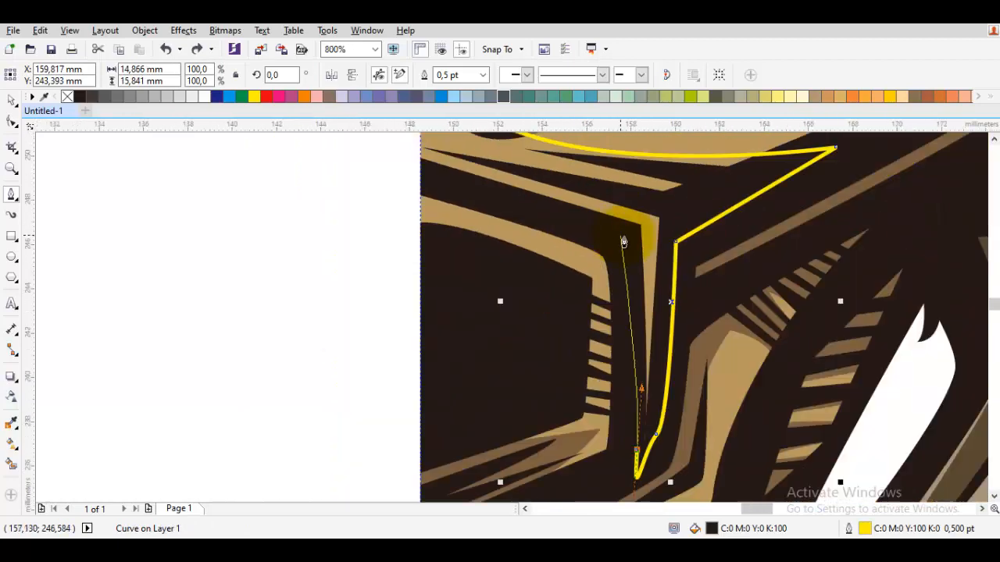
left_click(623, 239)
Take the shadow path to the centre line, out along the upper tan stripe, and close it below the cheek folds.
scroll(425, 175, "up", 1)
left_click_drag(426, 175, 504, 286)
left_click(489, 288)
left_click_drag(836, 292, 638, 247)
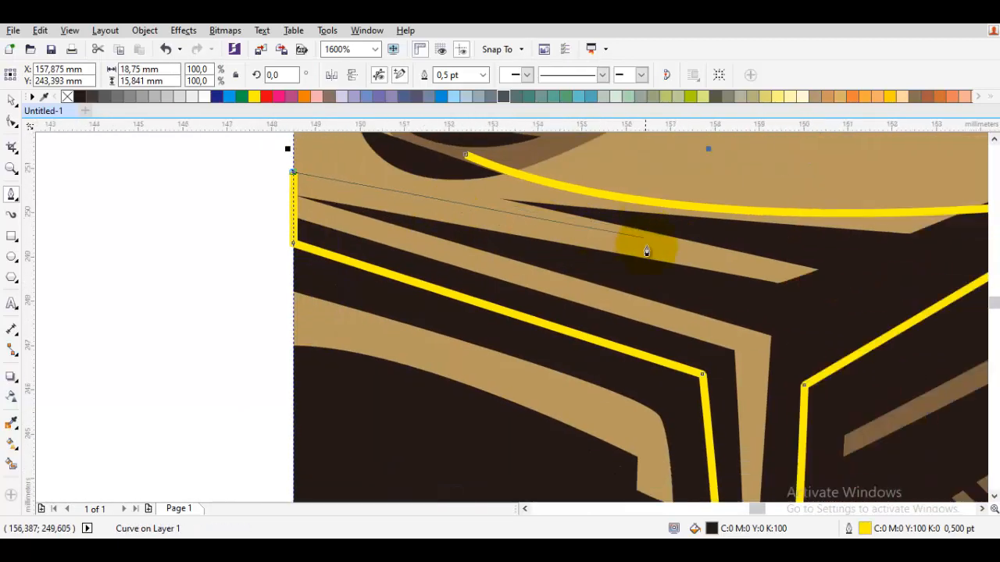
left_click(645, 246)
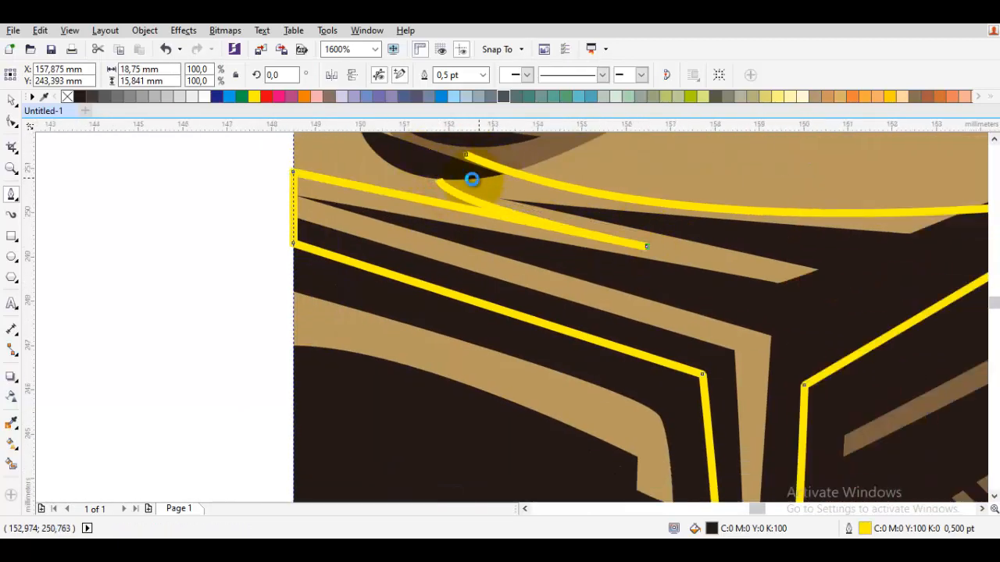
left_click(467, 155)
Weld the closed upper muzzle shape with the existing brown shadow.
key("space")
left_click(532, 152, "shift")
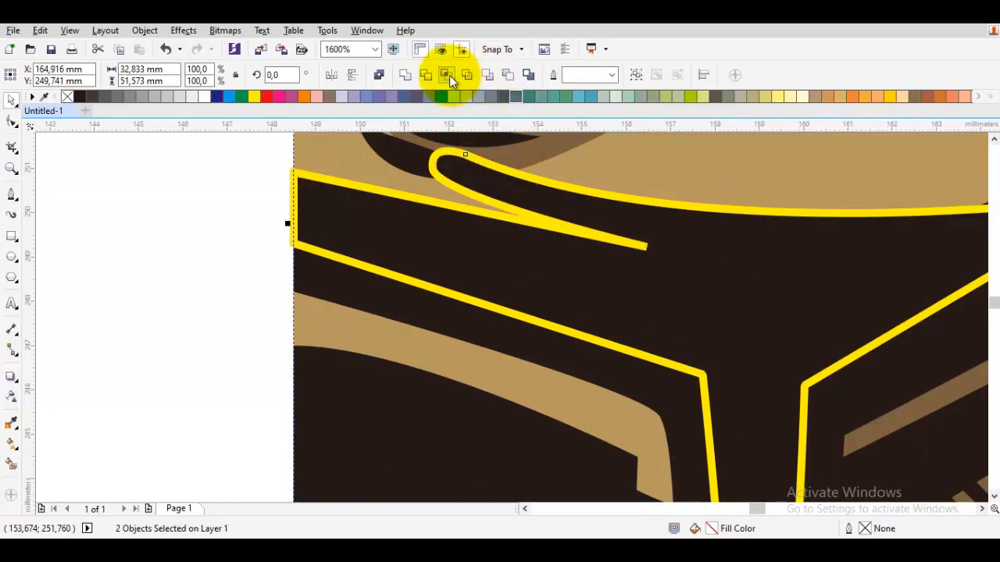
left_click(411, 76)
scroll(539, 211, "down", 2)
left_click_drag(583, 264, 562, 359)
key("Escape")
Edit the shadow's nodes at the outer brow to remove the brown overlap on the forehead panel's corner.
left_click_drag(602, 286, 554, 423)
left_click_drag(632, 341, 606, 428)
scroll(655, 275, "up", 2)
double_click(652, 250)
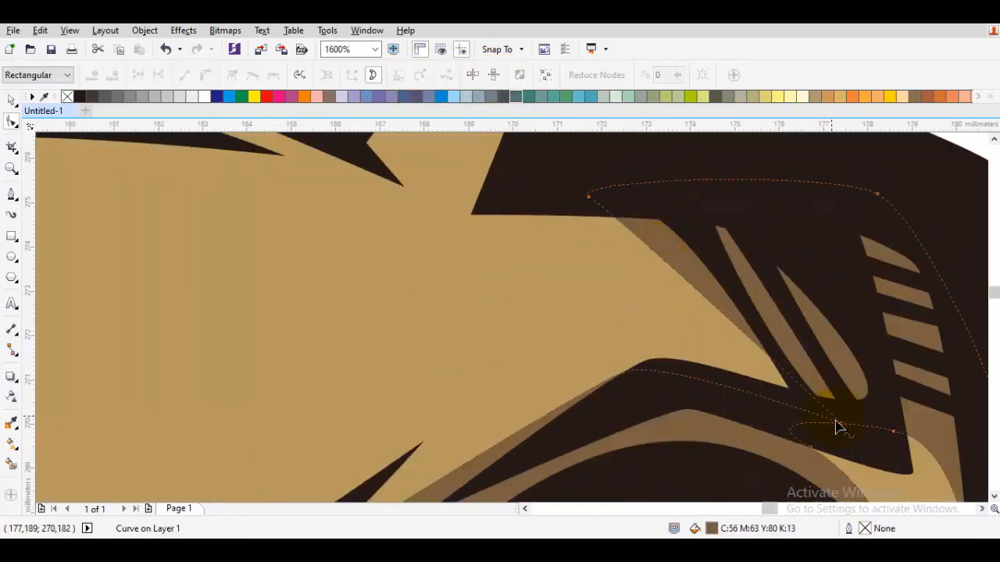
key("space")
scroll(672, 250, "down", 2)
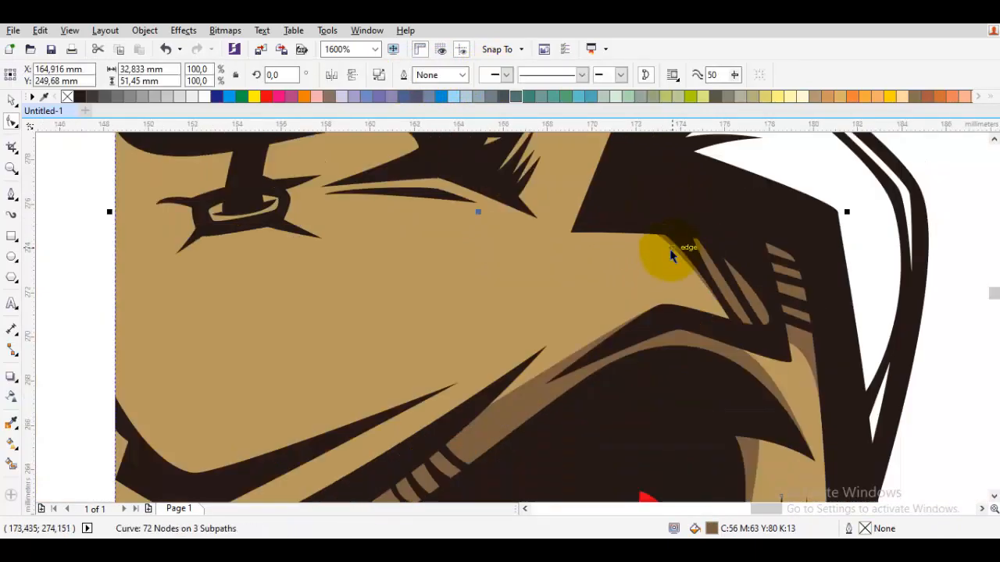
key("Escape")
Start a shadow path midway up the tan horn and run it down past the horn's small inner stripes to its base.
left_click_drag(598, 227, 579, 322)
key("space")
scroll(640, 208, "up", 1)
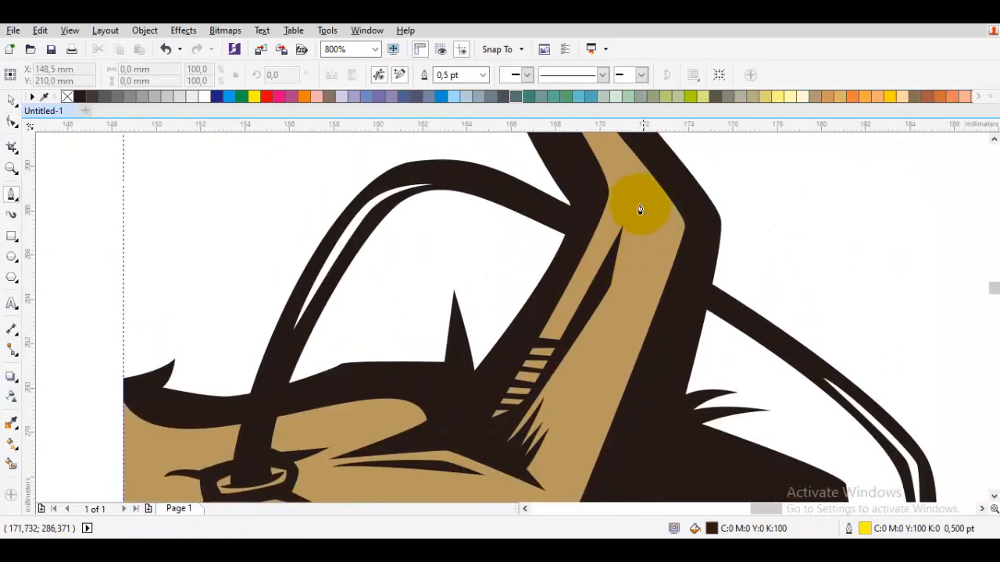
left_click(576, 298)
left_click(508, 349)
left_click_drag(505, 352, 558, 296)
left_click(560, 310)
Take the horn's shadow path past the inner spikes, up the dark wedge's outer edge, and close it at its starting point.
scroll(624, 349, "up", 1)
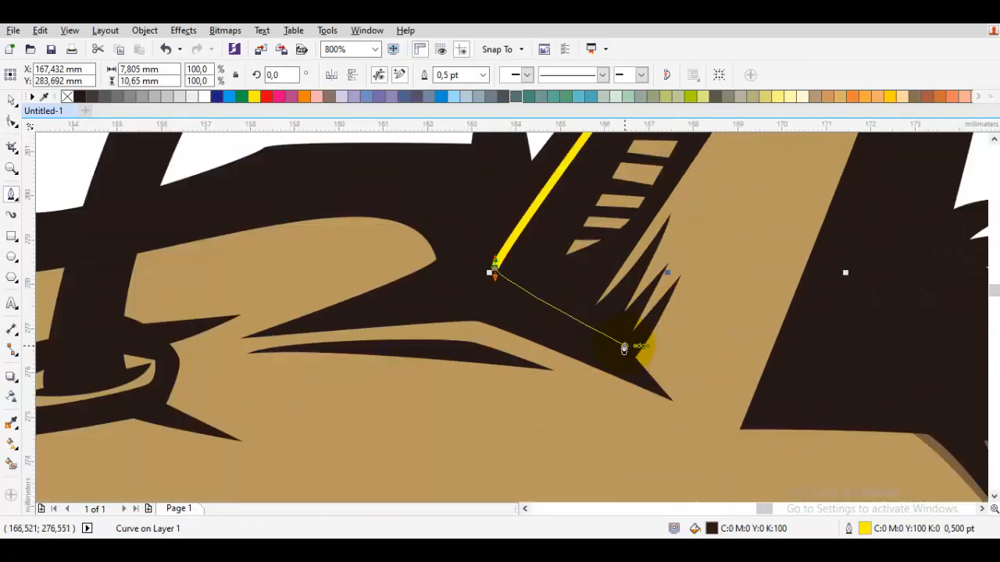
left_click_drag(625, 349, 609, 373)
left_click(594, 346)
left_click_drag(694, 197, 647, 317)
left_click_drag(724, 162, 657, 272)
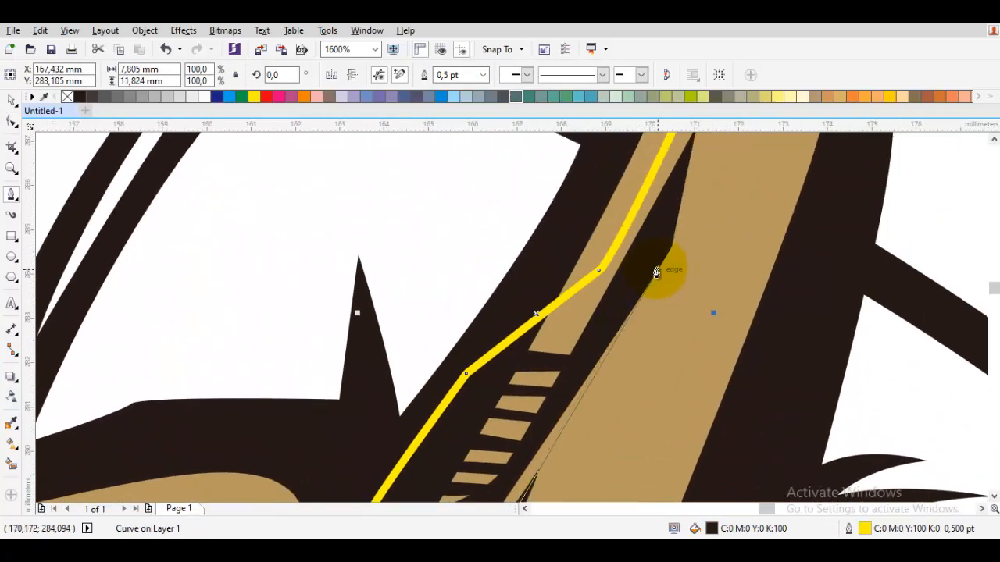
left_click(668, 254)
left_click_drag(676, 196, 650, 303)
left_click(681, 157)
Weld the closed horn shape with the existing brown shadow.
scroll(715, 215, "down", 2)
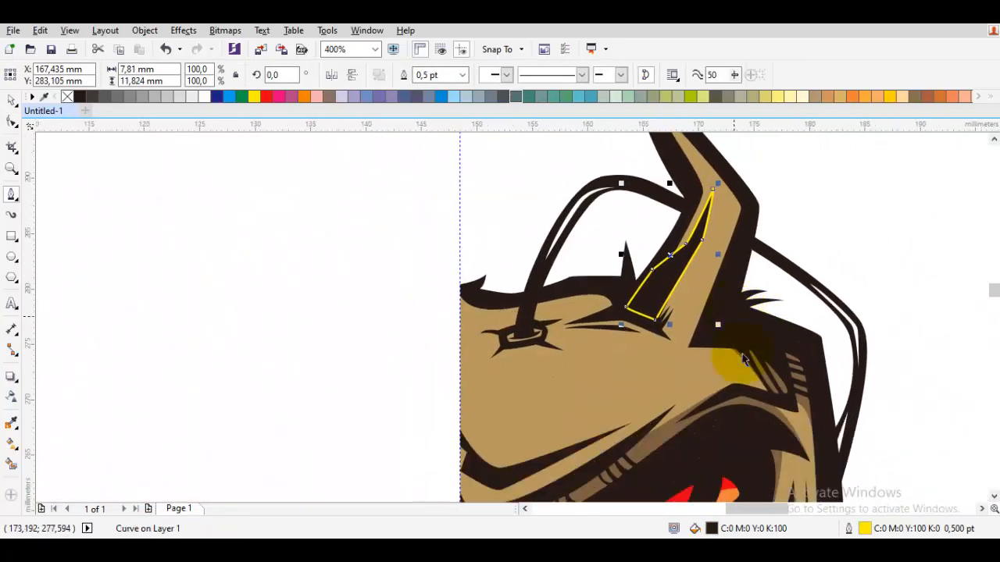
left_click_drag(654, 453, 663, 351)
scroll(663, 346, "up", 2)
key("space")
left_click(662, 344, "shift")
scroll(500, 235, "down", 2)
scroll(502, 293, "up", 2)
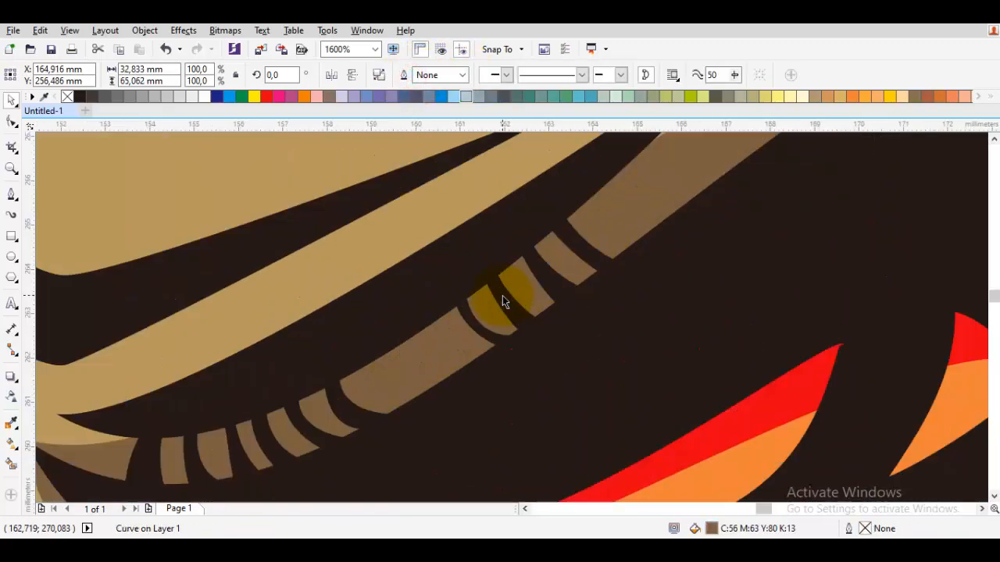
Draw a closed two-lobed shape about 3.7 x 2.5 mm over the long brown segment between the stripes above the eye.
key("Escape")
key("space")
left_click_drag(426, 415, 501, 383)
left_click(416, 297)
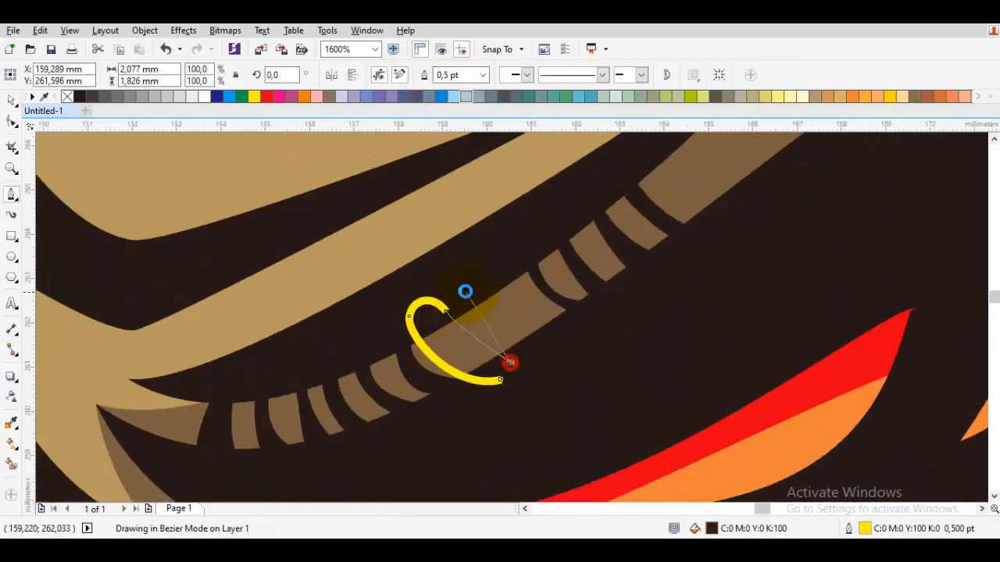
left_click(508, 380)
Cut the two-lobed shape out of the brown shadow with Back Minus Front.
key("space")
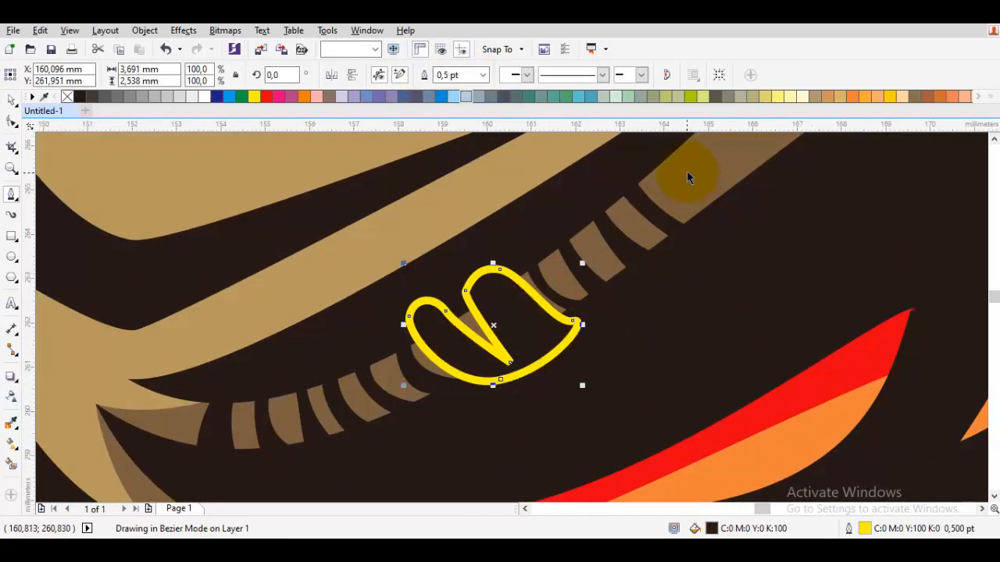
left_click(689, 170, "shift")
left_click(508, 74)
scroll(616, 201, "down", 2)
key("Escape")
Start a shadow path at the horn's base, round the dark area beside it, and back along the forehead fold to its inner tip.
key("space")
left_click_drag(706, 202, 646, 399)
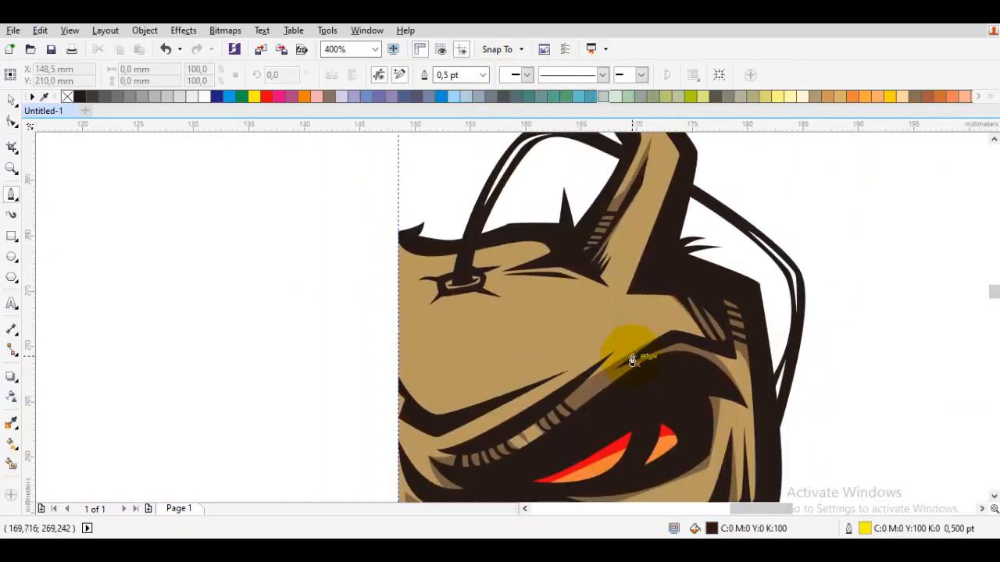
scroll(611, 303, "up", 2)
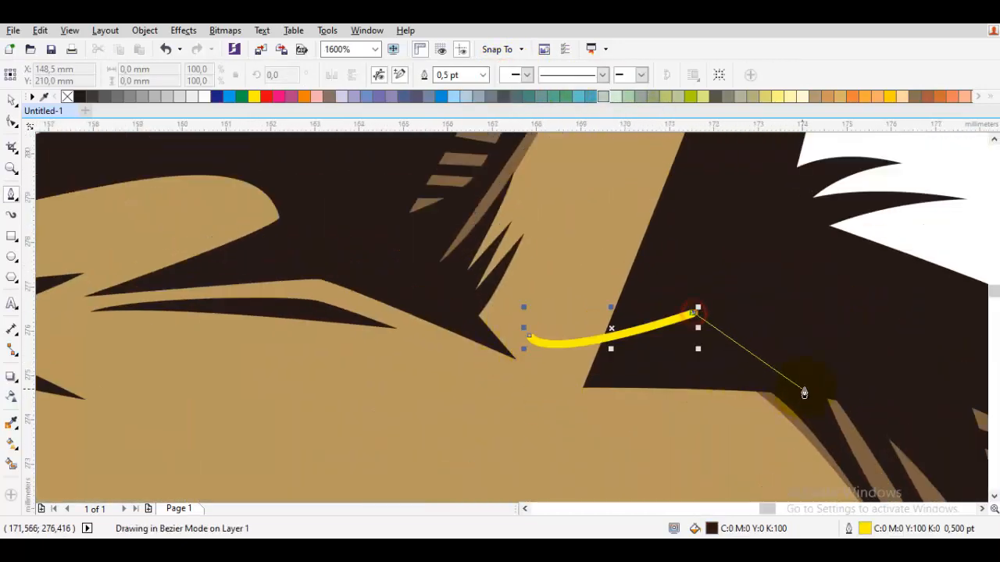
left_click(813, 380)
left_click(566, 401)
left_click(528, 327)
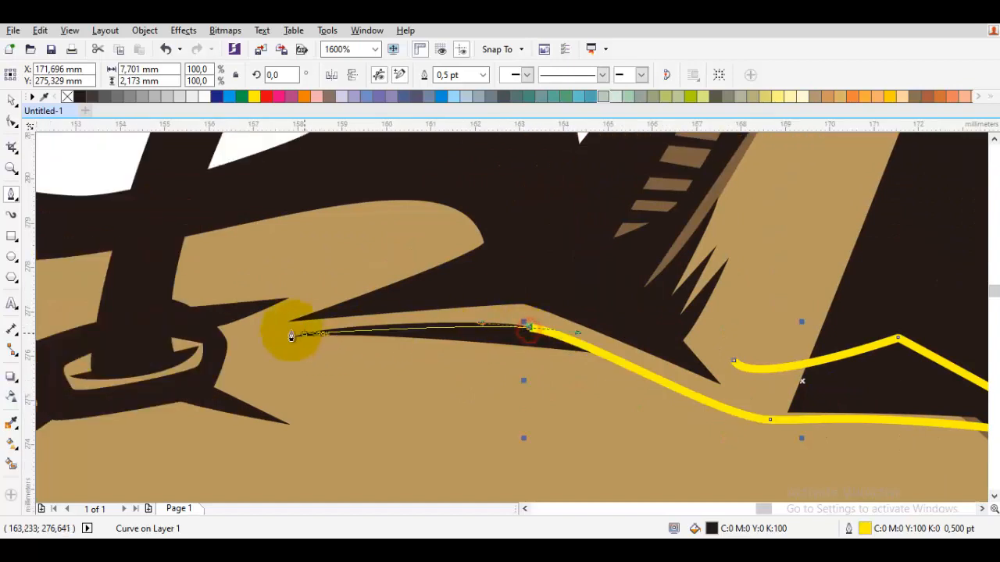
left_click(254, 332)
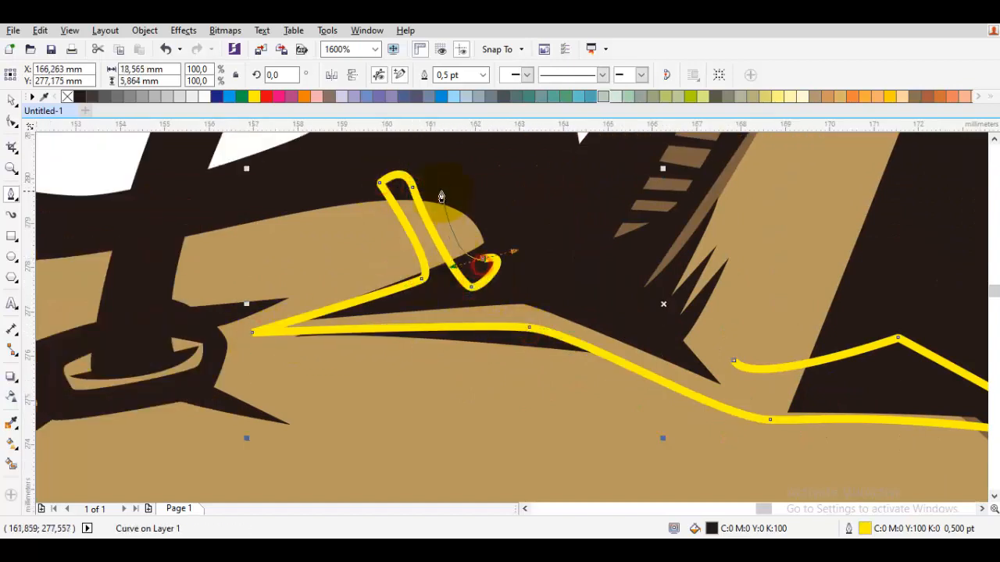
Run the path over the rounded tan panel's outer end and past the horn's lower spikes, and close it at the horn's base.
left_click_drag(441, 186, 460, 175)
left_click_drag(541, 211, 556, 250)
left_click_drag(645, 176, 609, 261)
left_click_drag(619, 336, 656, 277)
left_click(610, 400)
scroll(675, 442, "up", 2)
left_click(678, 442)
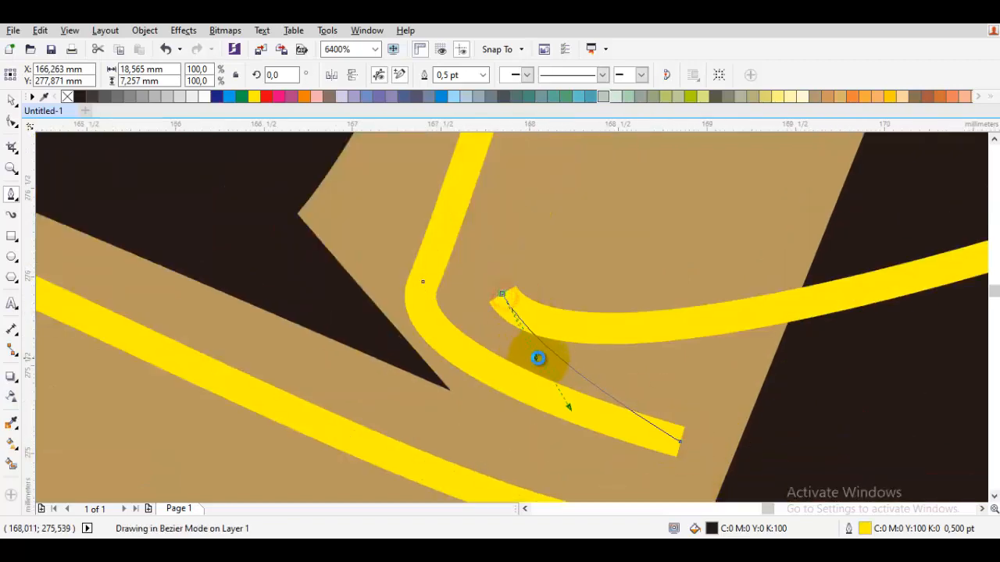
left_click_drag(538, 357, 558, 413)
Weld the closed horn-base and forehead-fold shape with the existing brown shadow.
scroll(641, 350, "down", 3)
key("space")
left_click(712, 368, "shift")
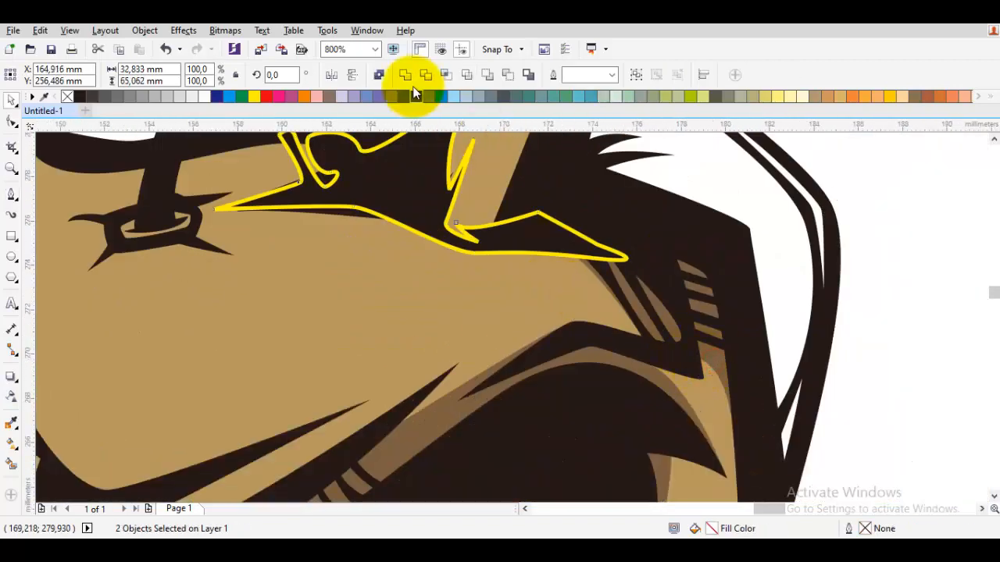
left_click(404, 78)
scroll(594, 246, "down", 3)
left_click(757, 277)
Draw a closed shadow shape about 17.7 x 8.6 mm around the upper forehead crease, from its outer tip to the centre line and back.
scroll(538, 270, "up", 3)
key("space")
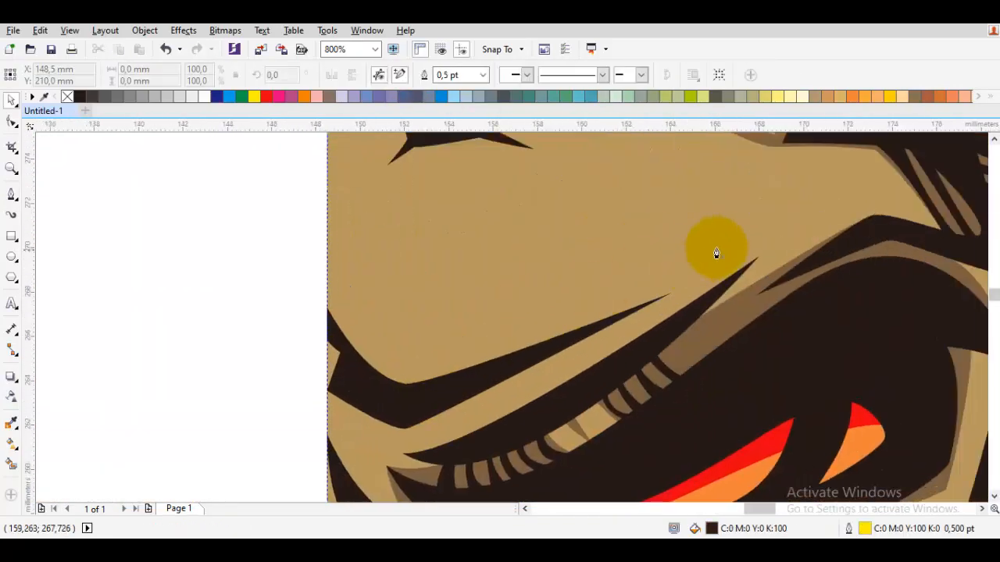
left_click_drag(718, 247, 607, 328)
left_click_drag(396, 343, 381, 341)
left_click(327, 285)
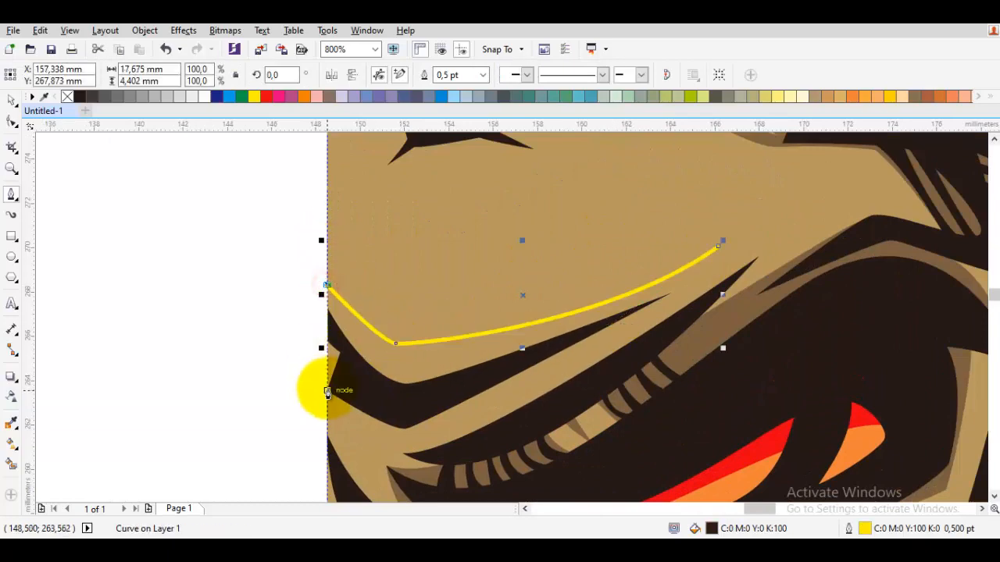
scroll(420, 445, "up", 1)
left_click(402, 430)
scroll(594, 350, "down", 1)
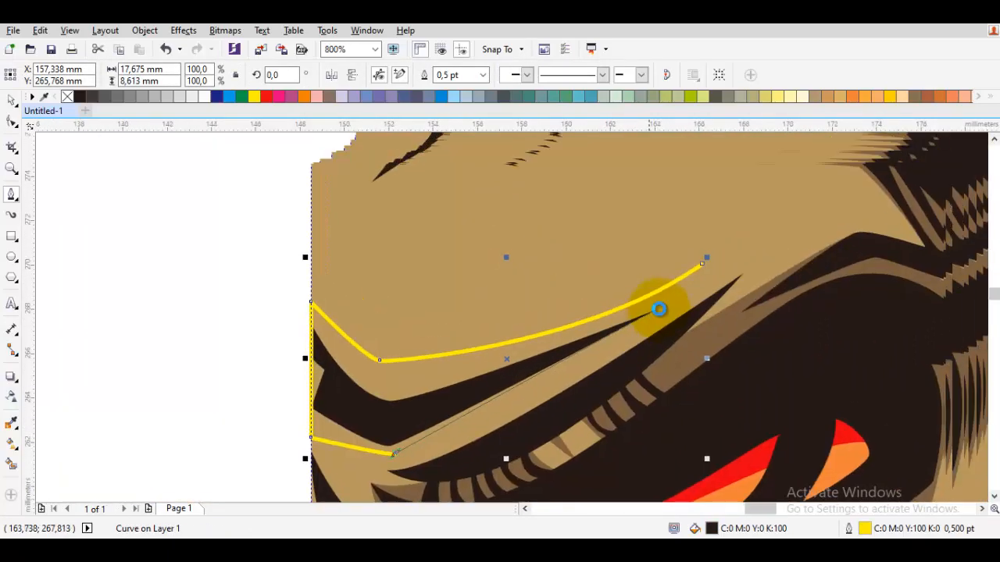
left_click(702, 264)
Weld the forehead crease shape with the existing brown shadow.
key("space")
left_click(709, 331, "shift")
left_click(404, 77)
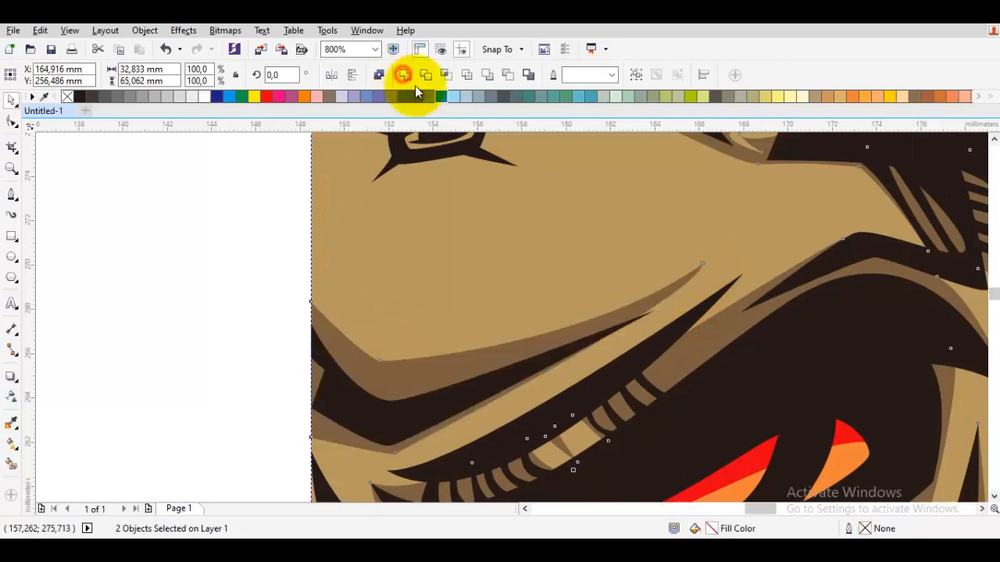
scroll(388, 297, "down", 3)
Start a shadow path along the lower rim of the antenna's socket, around its upper outer spike and back to the antenna.
scroll(391, 279, "up", 4)
key("space")
left_click_drag(367, 285, 372, 305)
scroll(539, 252, "up", 1)
left_click(523, 264)
left_click_drag(490, 178, 483, 259)
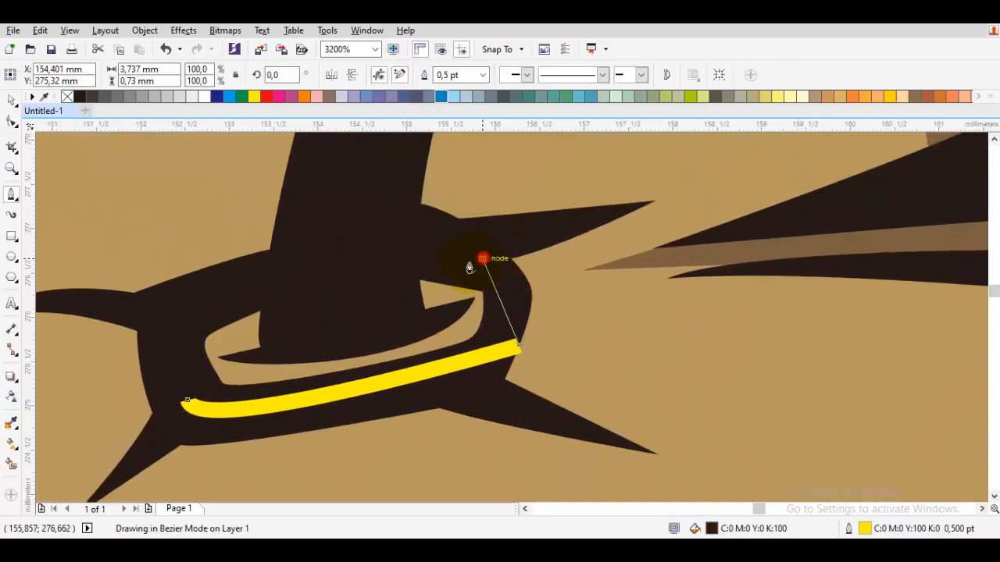
left_click(648, 201)
left_click(451, 201)
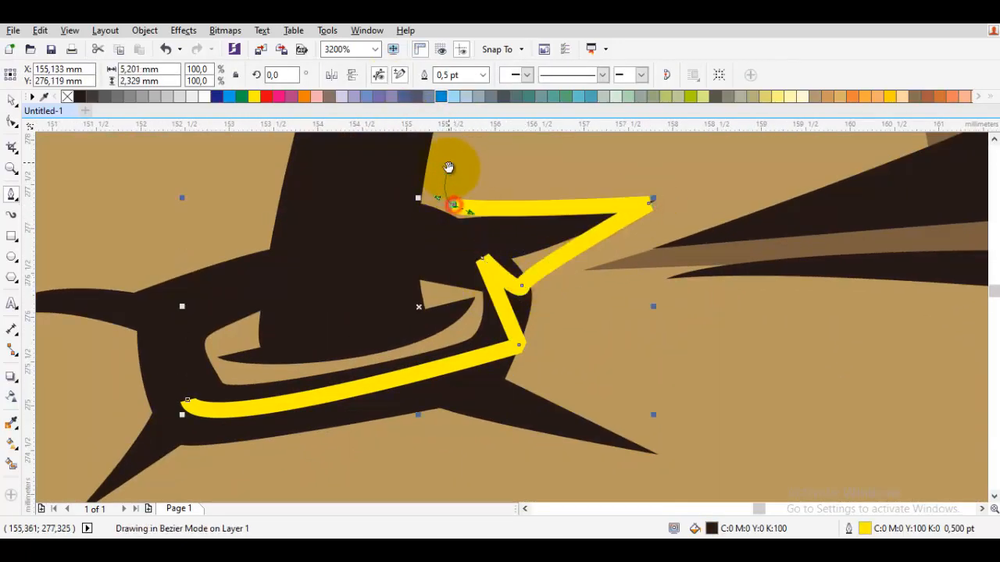
Take the path up beside the antenna, across it, and down the socket's inner side to close it.
scroll(440, 200, "down", 1)
left_click_drag(362, 309, 414, 245)
left_click_drag(415, 237, 409, 272)
scroll(357, 319, "up", 1)
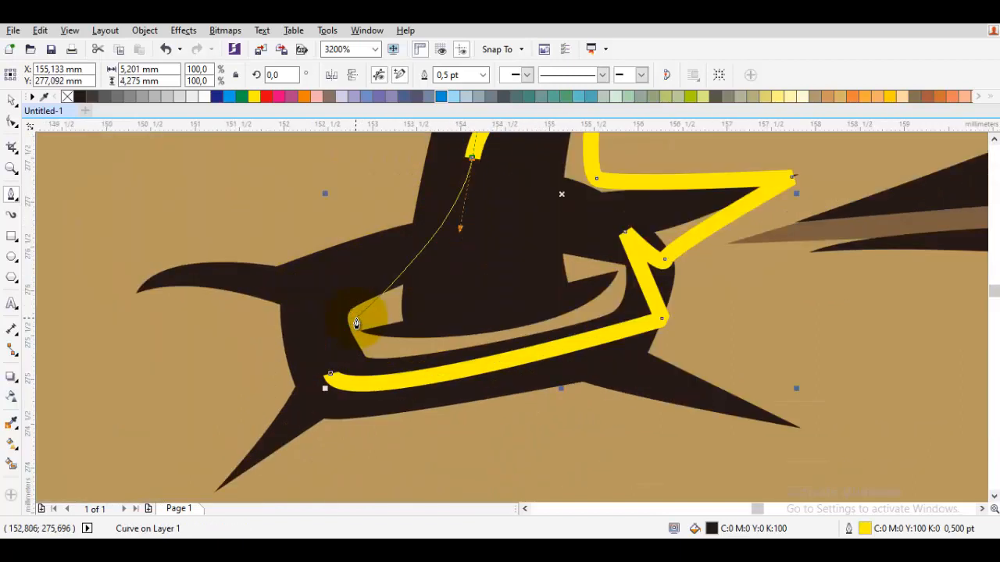
left_click(342, 344)
left_click(331, 374)
Weld the antenna socket shape with the existing brown shadow.
left_click(771, 240, "shift")
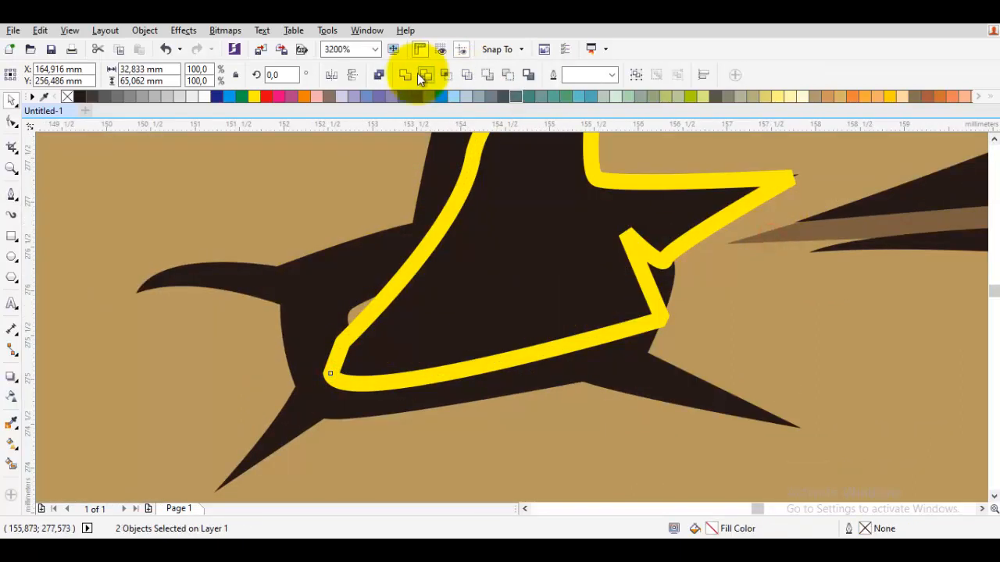
left_click(417, 73)
Draw a closed shadow shape under the antenna's socket, spanning its two lower spikes.
key("space")
left_click_drag(760, 421, 699, 400)
left_click(648, 292)
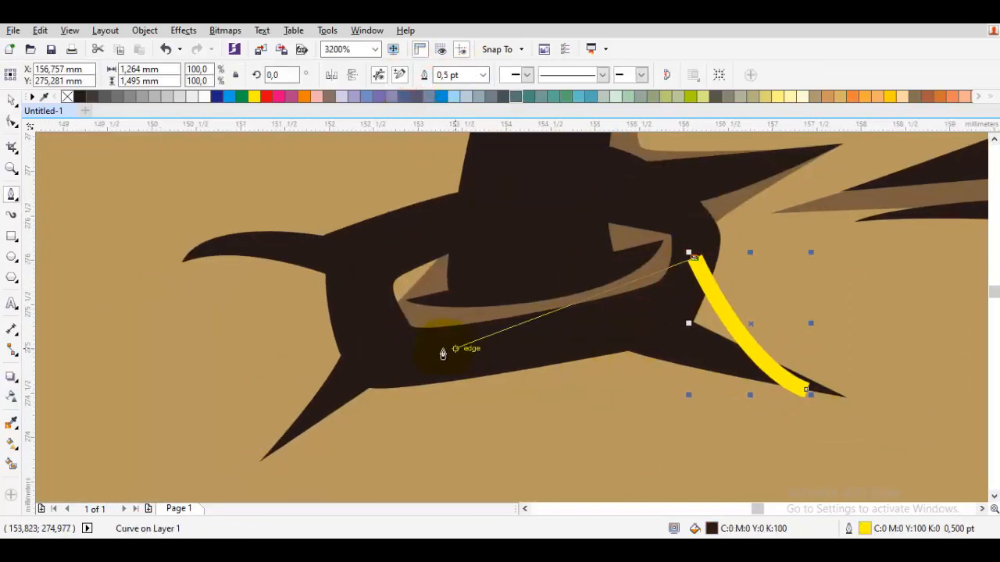
left_click(346, 328)
left_click(283, 436)
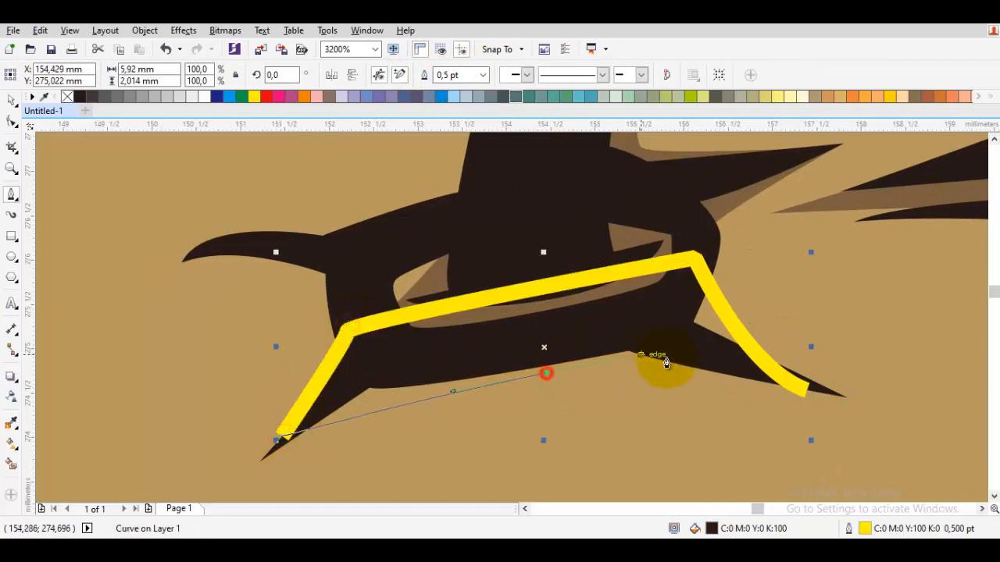
left_click(797, 402)
left_click(809, 396)
Weld the shape under the antenna's socket with the existing brown shadow.
key("space")
left_click(731, 215, "shift")
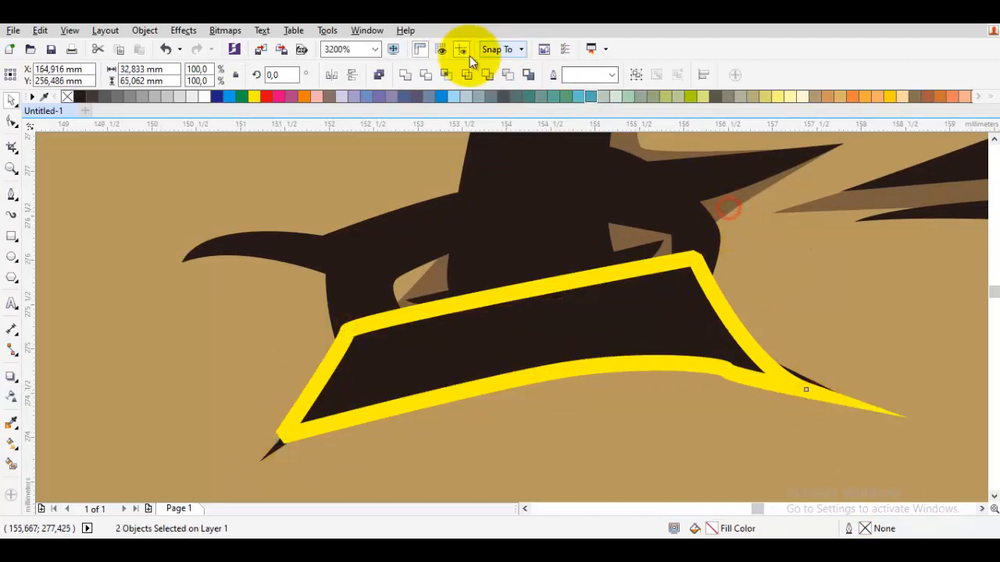
left_click(402, 71)
scroll(513, 278, "down", 3)
Review the shading across the face half from the horn down to the muzzle.
key("Escape")
scroll(584, 317, "down", 1)
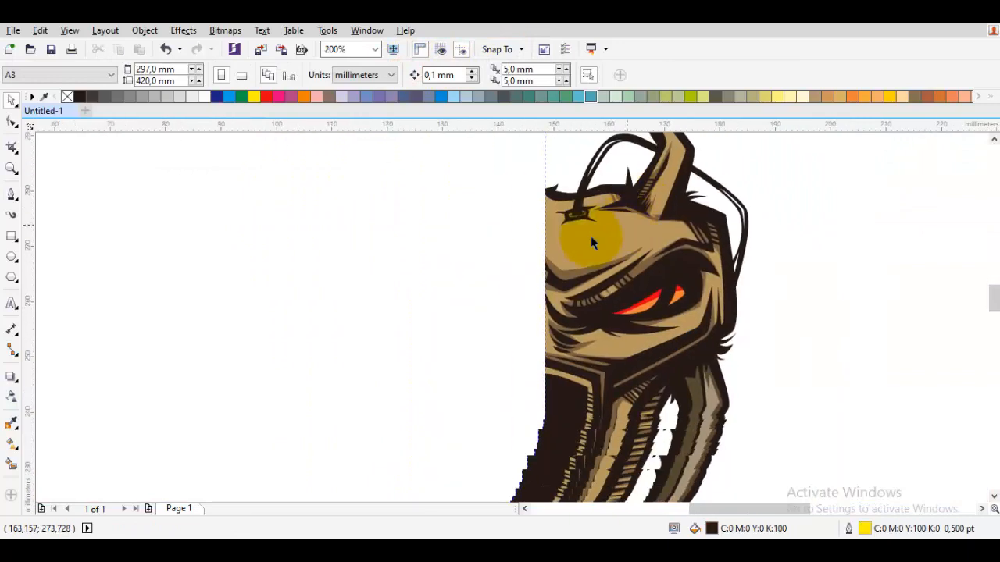
scroll(591, 242, "up", 1)
scroll(614, 264, "down", 1)
scroll(642, 360, "up", 1)
scroll(657, 359, "down", 2)
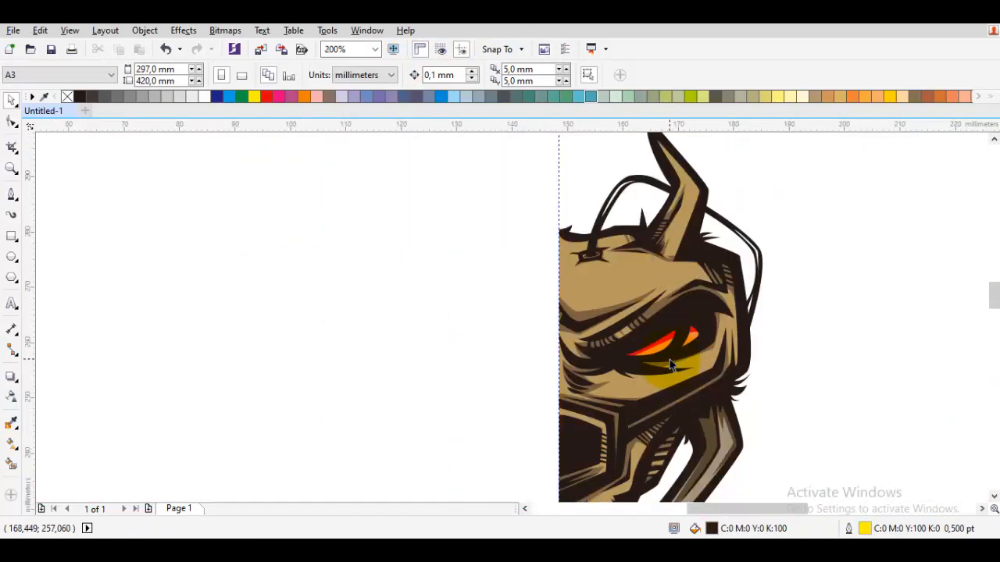
scroll(648, 367, "up", 1)
Draw a closed highlight wedge about 6.9 x 3.2 mm on the muzzle's upper tan band, tapering outward from the centre line.
scroll(580, 273, "up", 3)
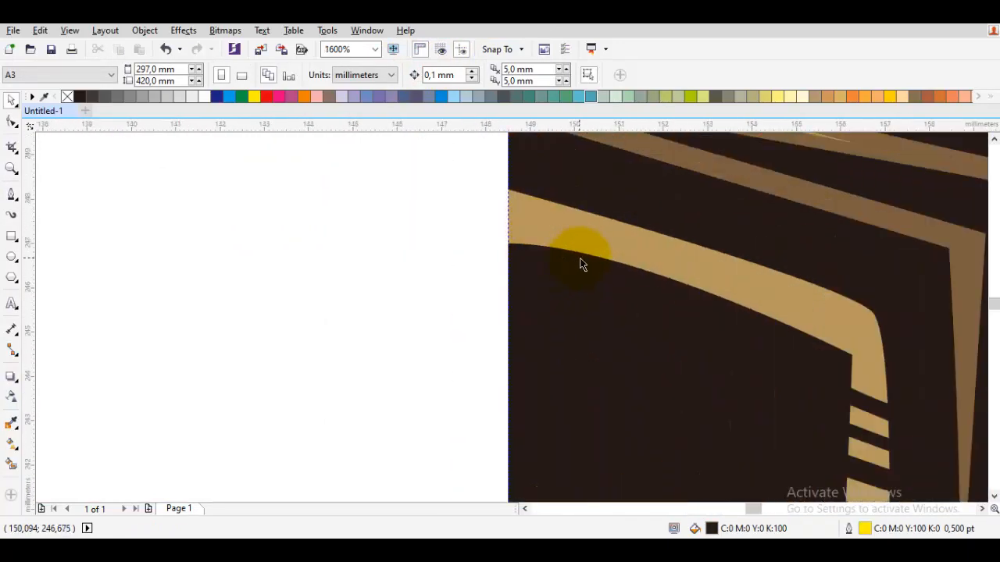
left_click_drag(580, 257, 618, 334)
key("space")
left_click_drag(852, 395, 665, 322)
left_click(549, 308)
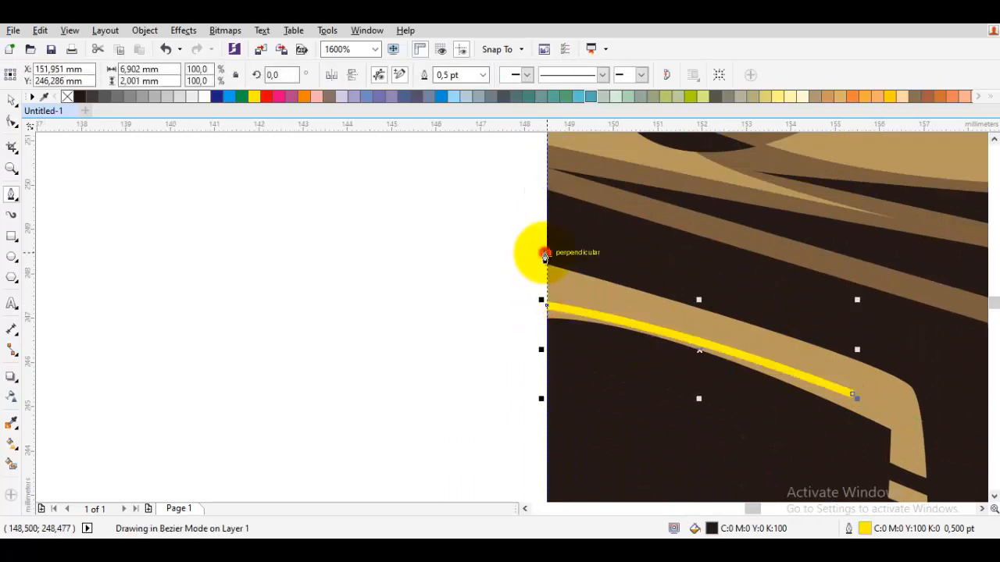
left_click_drag(858, 401, 848, 376)
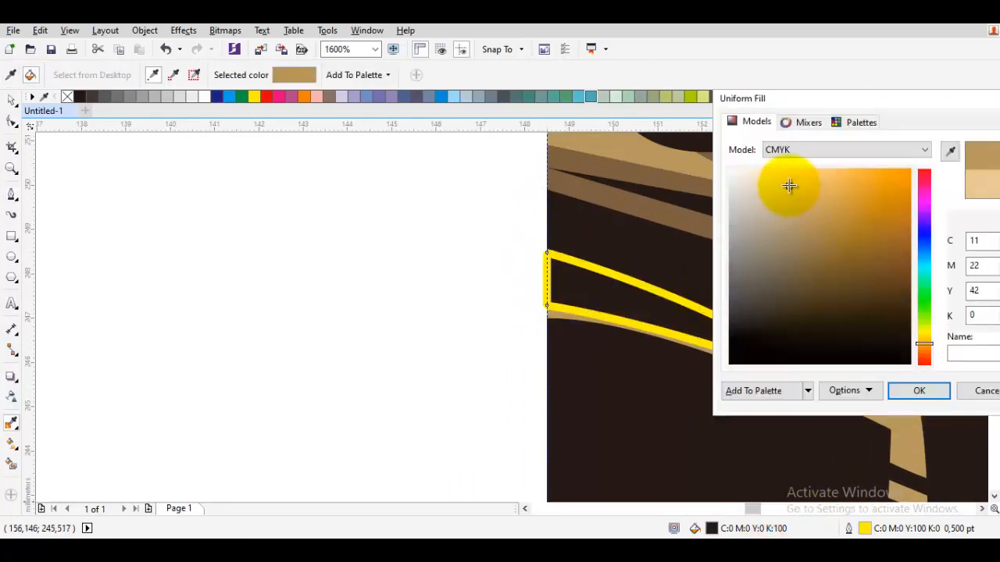
Fill the highlight wedge with a lighter tan, C:9 M:22 Y:42 K:0.
left_click_drag(789, 185, 788, 184)
key("Return")
left_click(623, 292)
PowerClip the highlight wedge inside the tan base shape.
key("space")
right_click(627, 295)
mouse_move(677, 375)
left_click(892, 484)
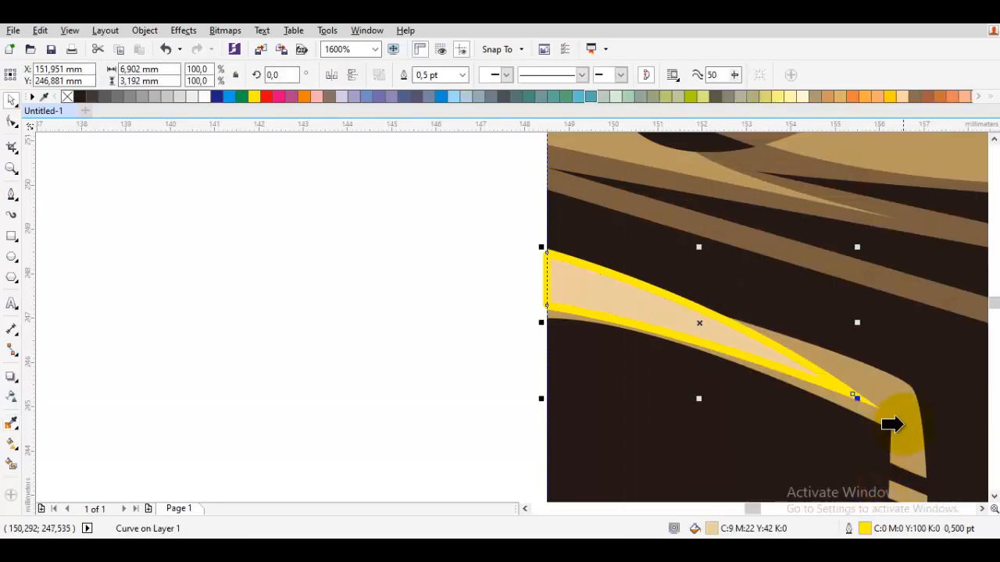
left_click(903, 424)
Start a highlight path on the antenna's lower stem and curve it across the forehead towards the centre line.
scroll(904, 424, "down", 1)
scroll(599, 375, "down", 1)
scroll(453, 318, "up", 1)
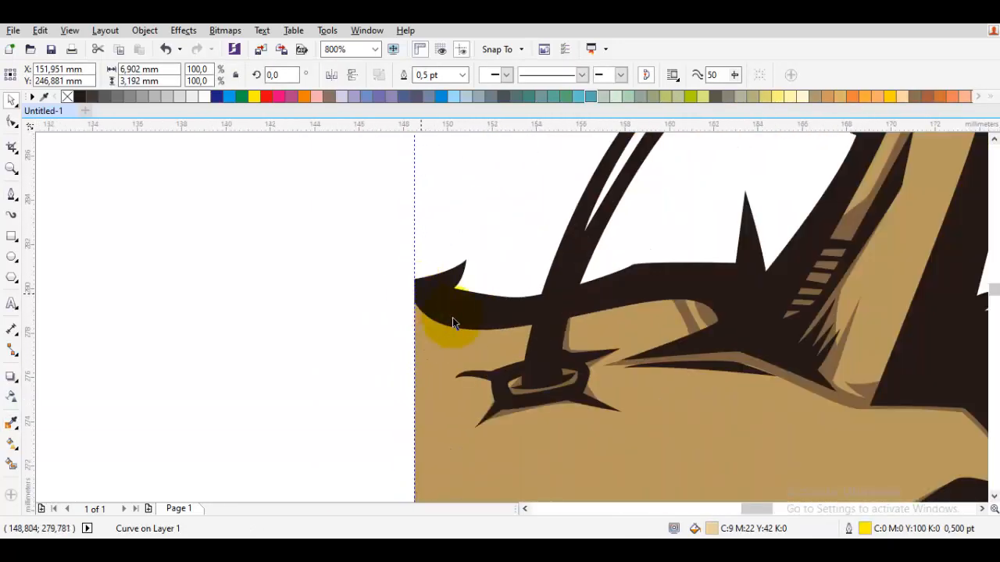
scroll(459, 323, "up", 1)
key("i")
left_click(632, 302)
key("p")
left_click_drag(633, 302, 578, 390)
left_click(383, 385)
Take the highlight path down to the centre line, up to the dark skull outline, and close it at the antenna.
left_click_drag(365, 483, 441, 301)
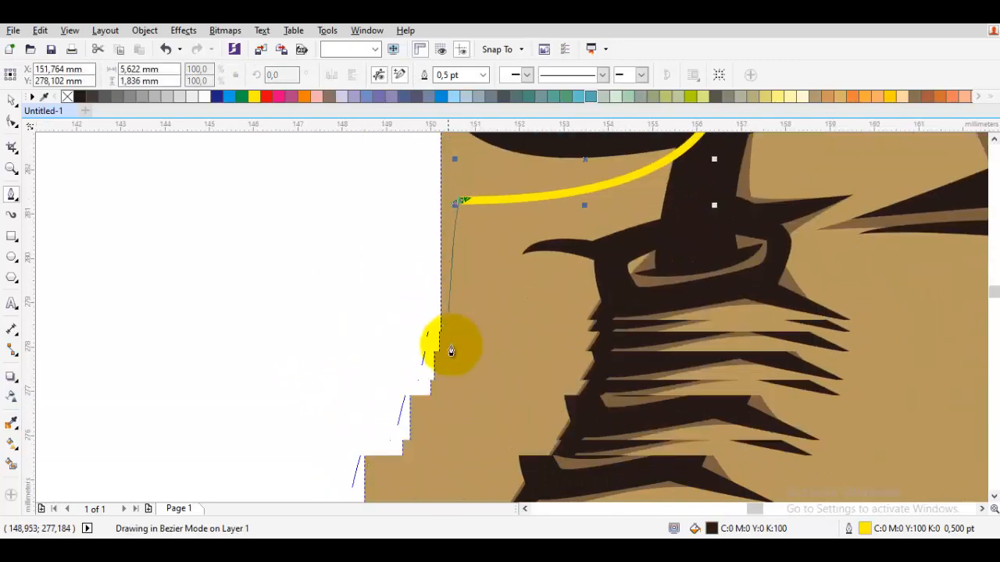
left_click(440, 395)
left_click_drag(442, 198, 402, 392)
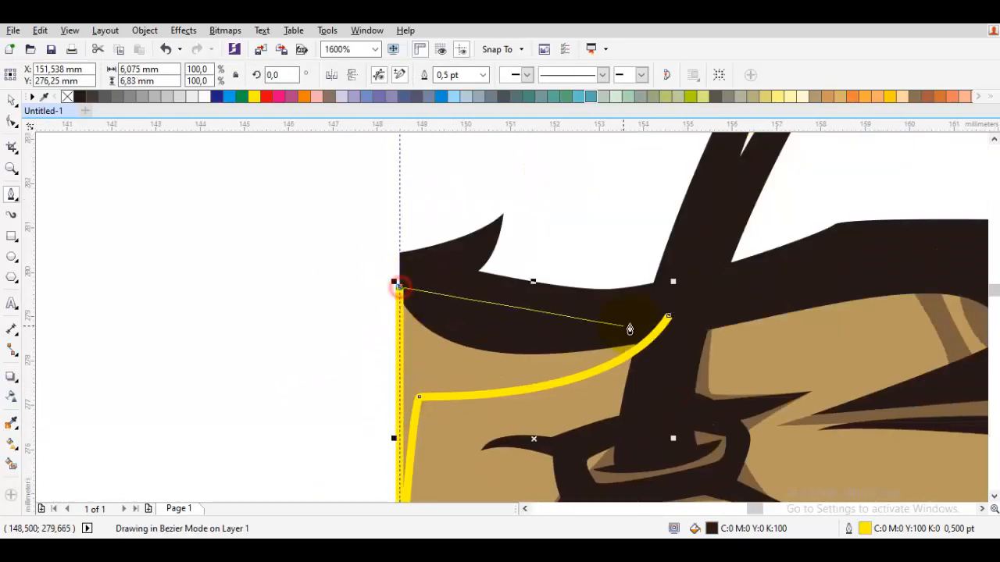
left_click_drag(564, 344, 561, 345)
Weld the forehead highlight shape with the light wedge on the muzzle.
scroll(535, 447, "down", 2)
left_click_drag(536, 447, 630, 220)
left_click_drag(672, 414, 708, 219)
scroll(695, 336, "up", 1)
key("space")
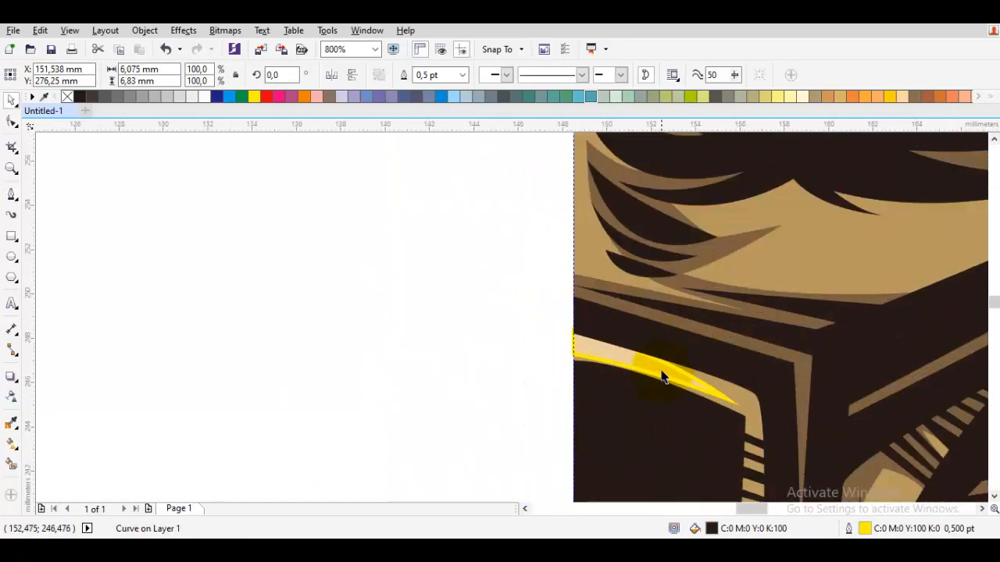
left_click(662, 374, "shift")
left_click(409, 78)
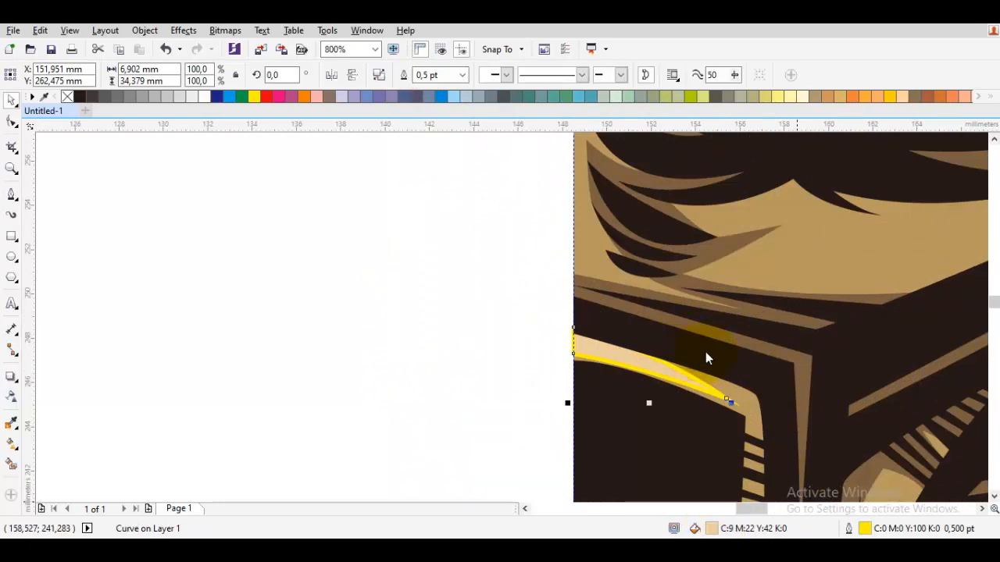
Change the combined highlight's uniform fill to a paler tan.
key("shift+F11")
left_click(684, 185)
key("Return")
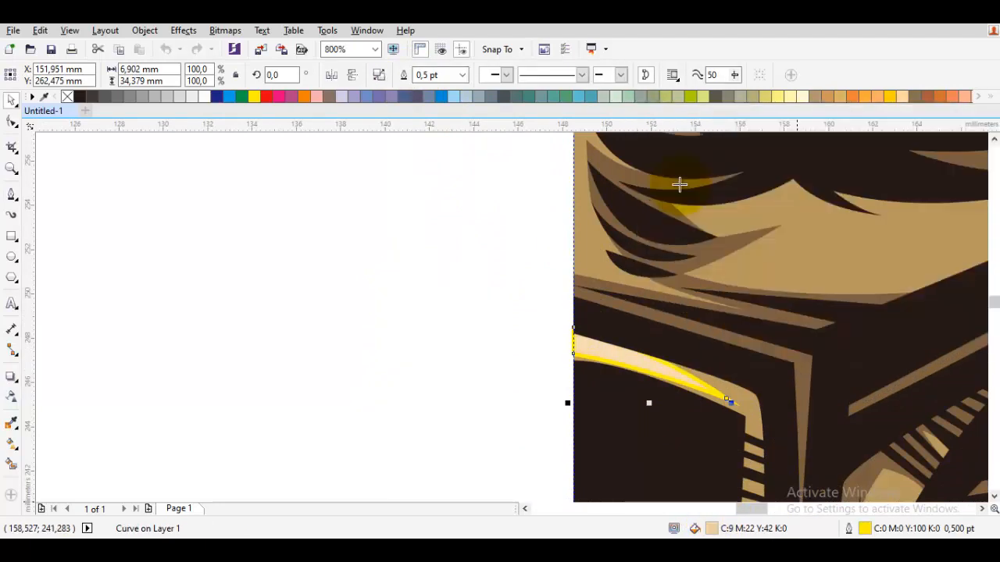
Sample the face's base tan with the colour eyedropper and apply it to the combined highlight shape.
scroll(335, 384, "down", 3)
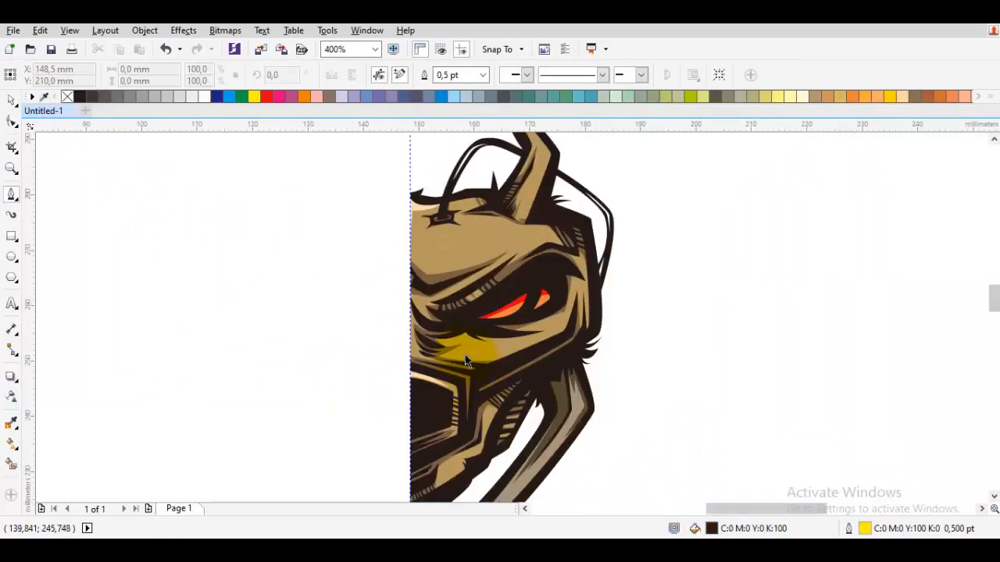
key("Escape")
scroll(449, 273, "up", 2)
key("space")
key("i")
left_click(424, 334)
left_click(395, 321)
Adjust the forehead highlight's lower curve and set the combined highlight's uniform fill to C:20 M:25 Y:41 K:0.
key("F10")
left_click(383, 321)
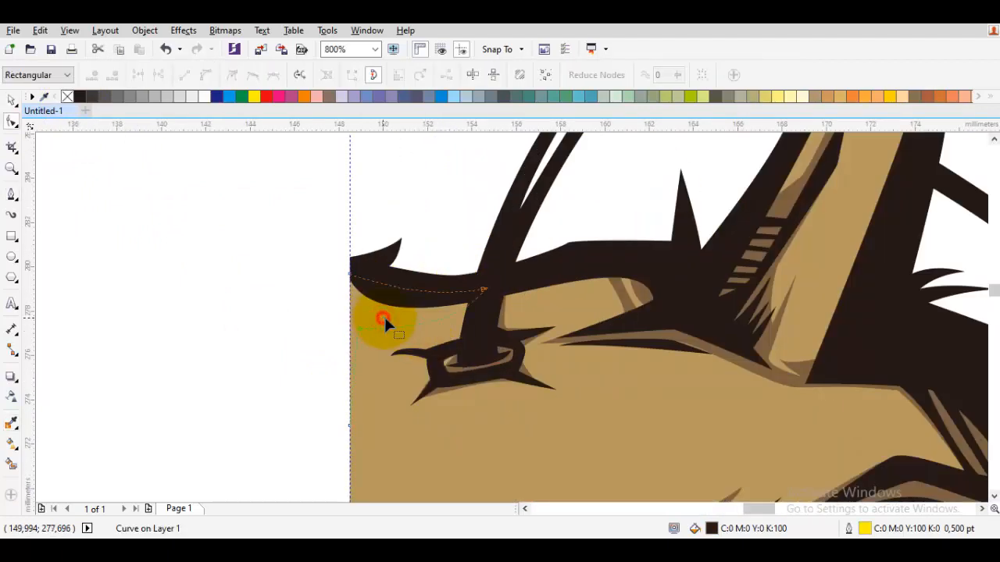
key("space")
double_click(723, 530)
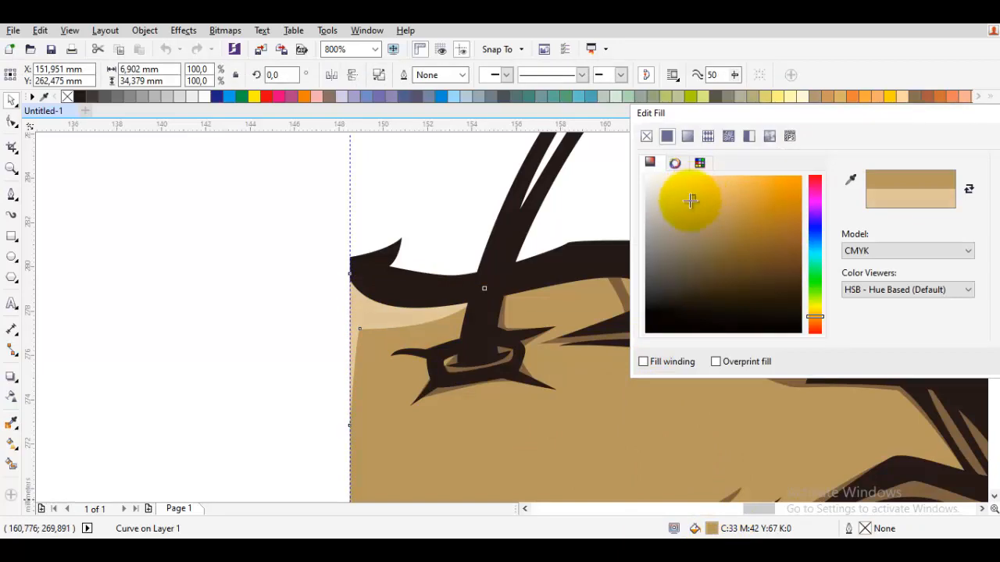
key("Return")
left_click(230, 395)
scroll(403, 400, "down", 1)
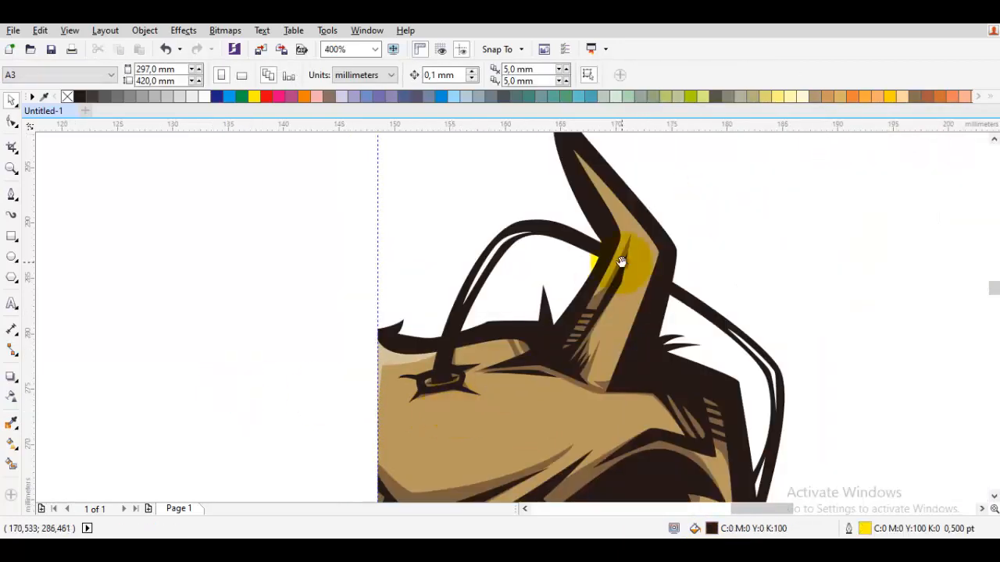
Draw a closed highlight path, about 8.3 by 20.2 mm, along the outer side of the horn down to its base.
scroll(634, 268, "up", 1)
key("space")
left_click(587, 466)
mouse_move(657, 242)
left_mouse_down()
mouse_move(638, 317)
mouse_move(637, 279)
left_mouse_up()
left_click_drag(508, 175, 585, 290)
left_click_drag(564, 249, 555, 229)
left_click(558, 211)
mouse_move(734, 400)
left_mouse_down()
mouse_move(658, 284)
mouse_move(679, 326)
left_mouse_up()
left_click_drag(630, 456, 662, 303)
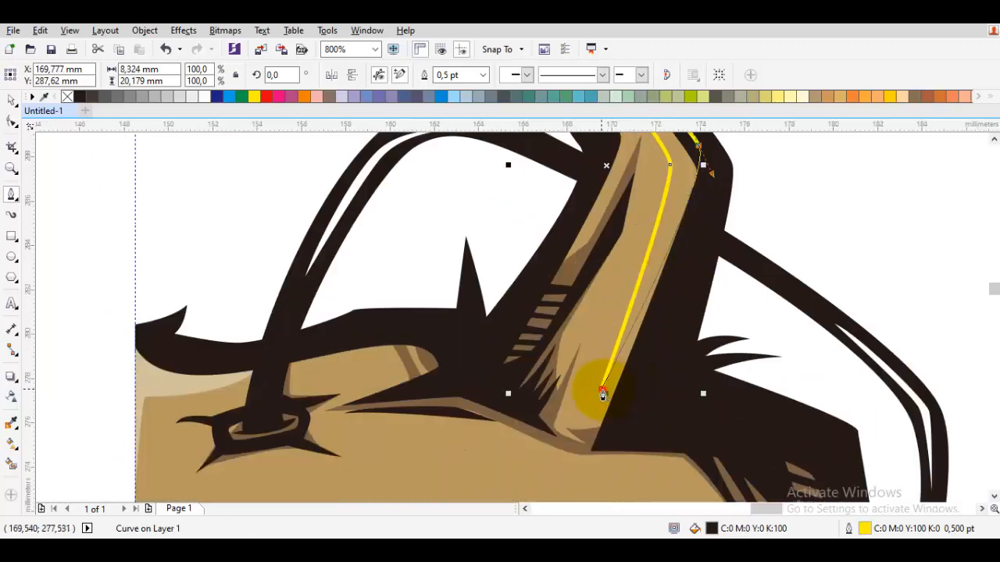
left_click(602, 390)
Weld the horn highlight with the combined forehead and muzzle highlight.
key("space")
left_click(181, 385, "shift")
left_click(407, 77)
scroll(550, 223, "down", 2)
left_click(684, 218)
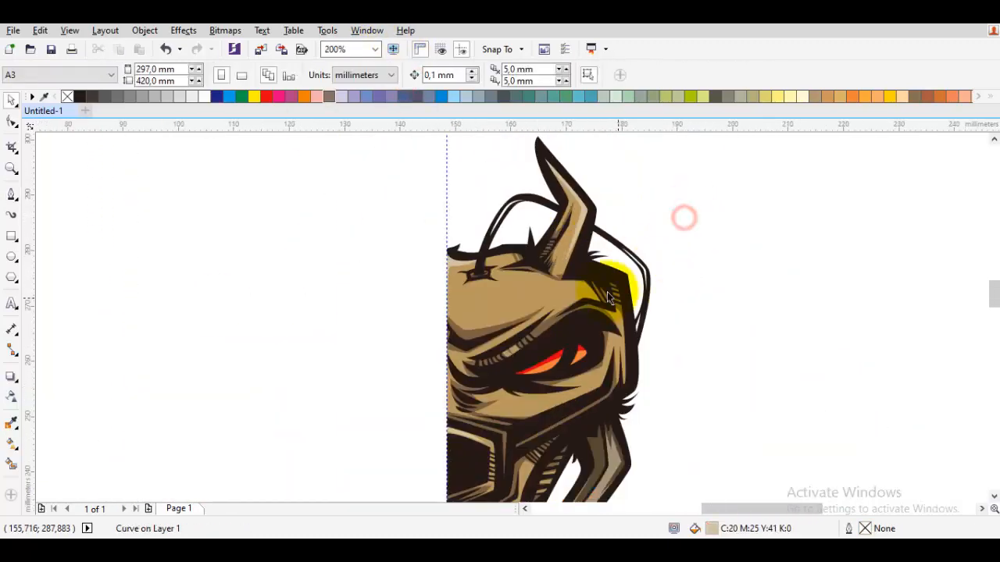
Lighten the welded highlight's uniform fill to C:11 M:18 Y:33 K:0.
scroll(607, 291, "up", 1)
left_click(293, 257)
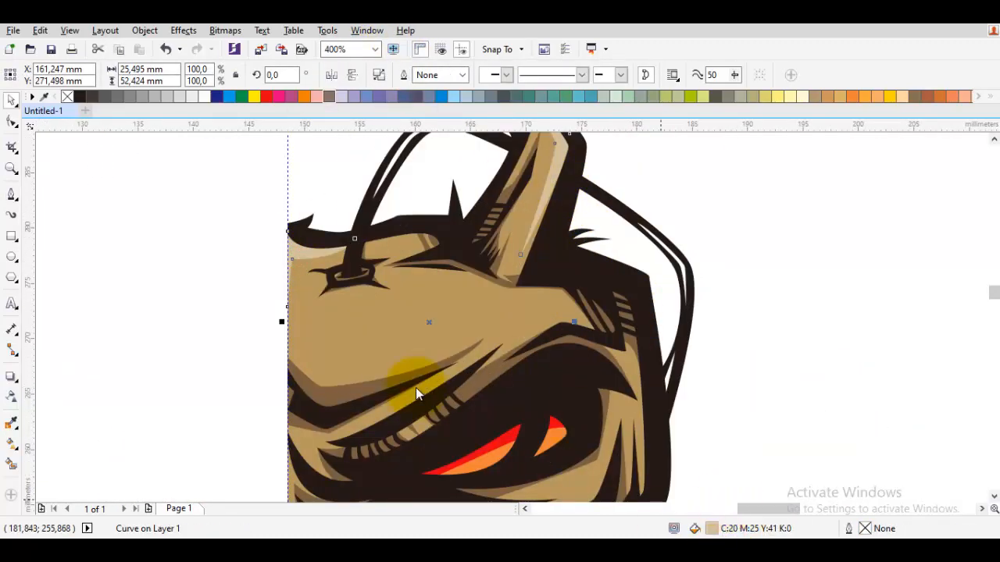
key("shift+F11")
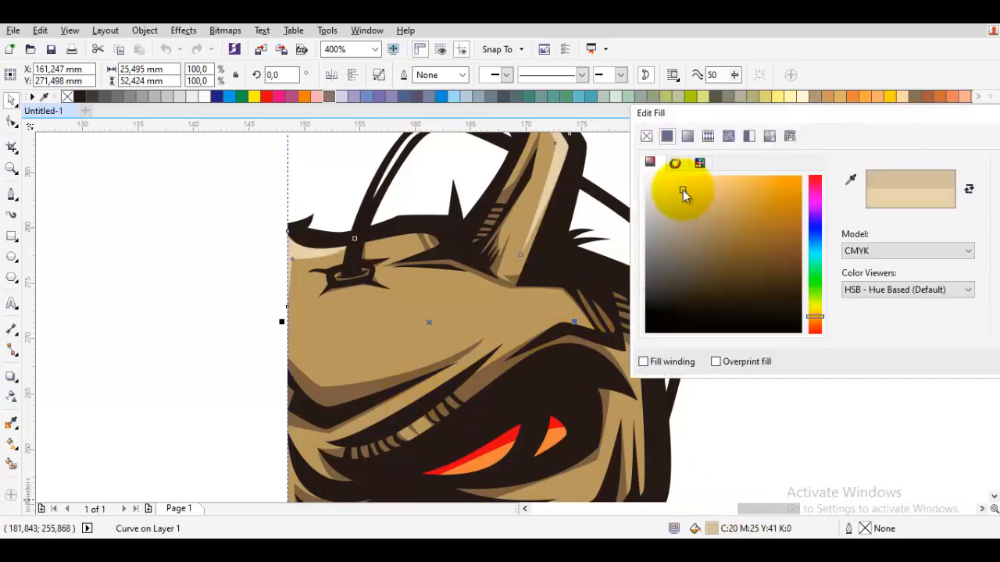
key("Return")
scroll(863, 330, "down", 1)
left_click(863, 331)
Start a highlight path on the cheek below the eye, curving it outward and up to a point beside the eye socket.
scroll(716, 414, "up", 1)
key("space")
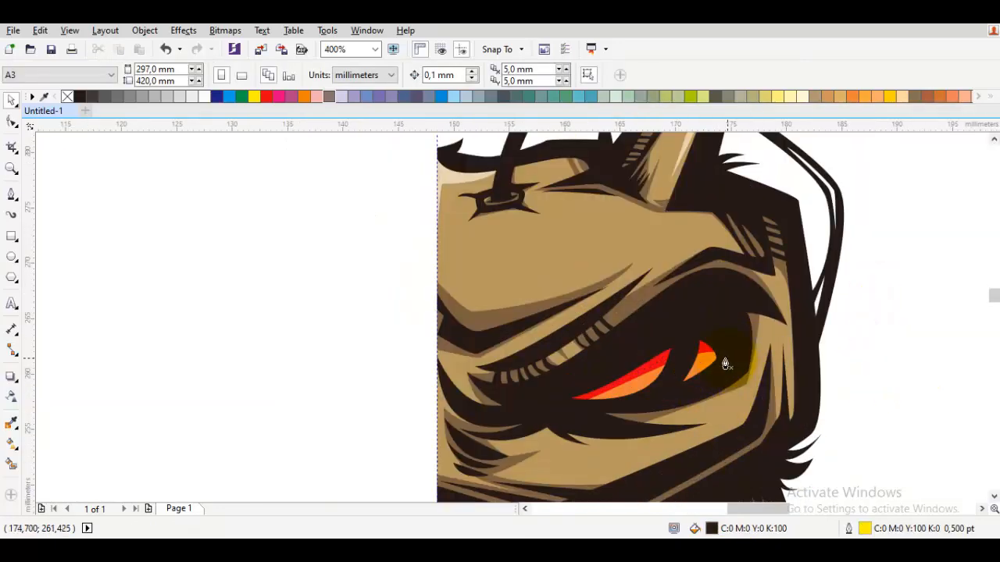
scroll(724, 348, "down", 1)
scroll(699, 406, "up", 2)
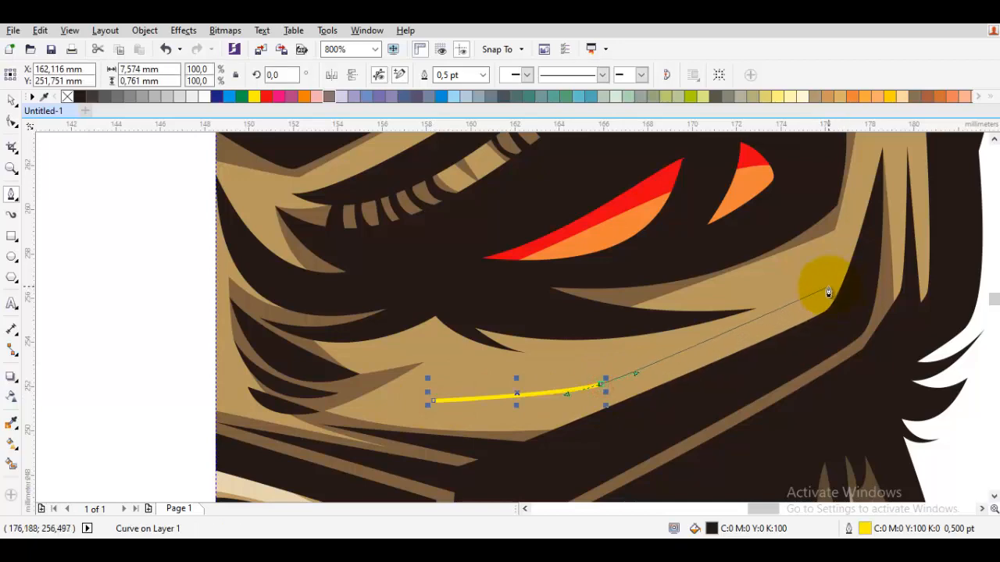
left_click(828, 288)
scroll(828, 288, "up", 1)
left_click_drag(829, 284, 871, 285)
left_click(850, 174)
Bring the cheek highlight back along its lower edge and close it as a shape about 19.9 by 10.2 mm.
left_click(860, 298)
left_click_drag(384, 467, 651, 281)
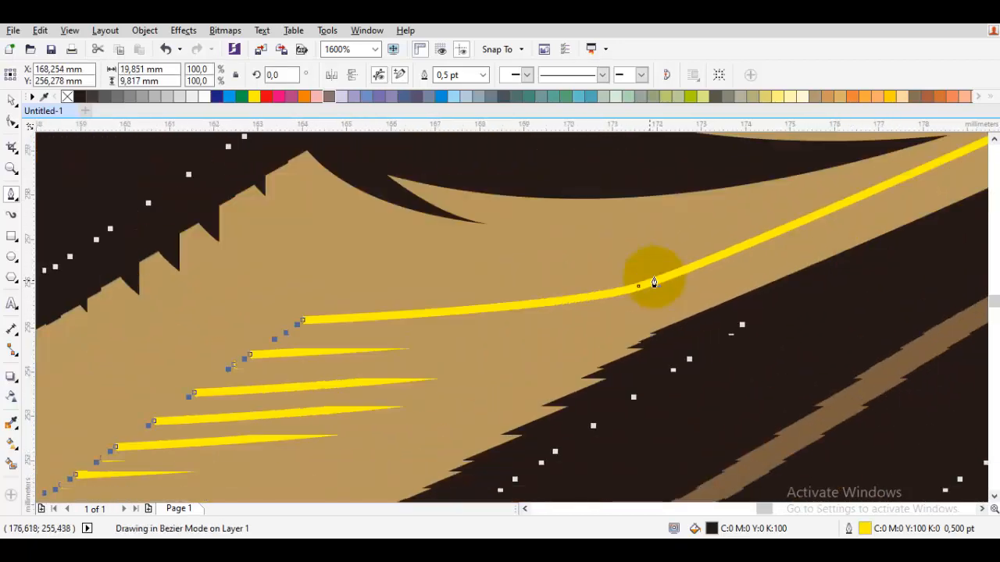
left_click_drag(616, 331, 587, 339)
left_click(303, 319)
scroll(442, 317, "down", 2)
Weld the cheek highlight with the combined cream highlight shape.
left_click_drag(416, 236, 496, 402)
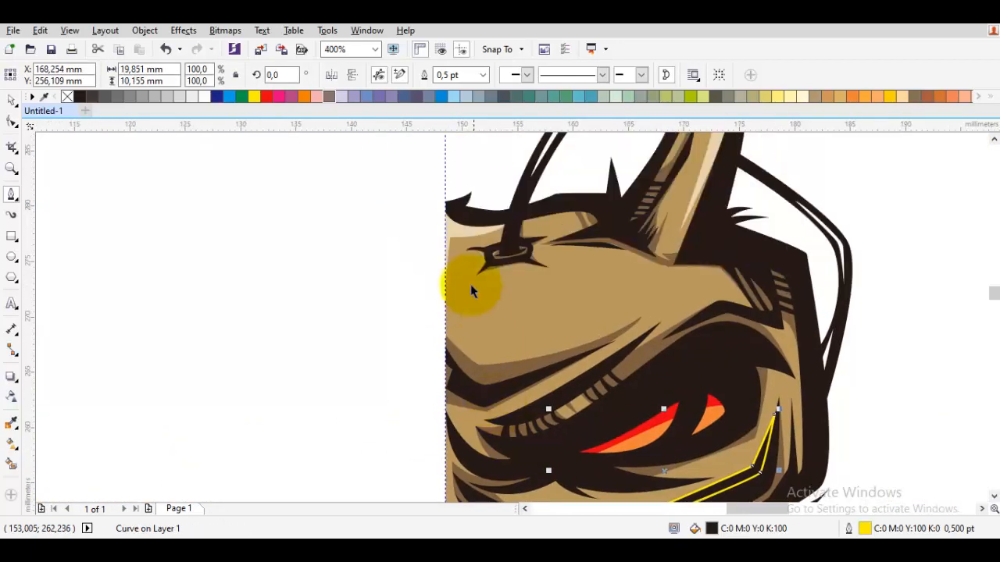
left_click(453, 227, "shift")
left_click(401, 74)
left_click(347, 273)
Draw a narrow closed highlight along the centre line between the brow and the muzzle's upper edge.
left_click_drag(491, 358, 481, 403)
key("space")
scroll(468, 379, "up", 1)
scroll(502, 295, "up", 1)
left_click(483, 304)
left_click_drag(481, 485, 511, 355)
left_click(504, 403)
scroll(499, 287, "down", 1)
mouse_move(500, 287)
left_mouse_down()
mouse_move(471, 416)
mouse_move(524, 175)
left_mouse_up()
scroll(471, 303, "up", 1)
left_click(493, 349)
Bend the inner edge of the narrow centre-line highlight into a smooth curve.
key("F10")
left_click(507, 358)
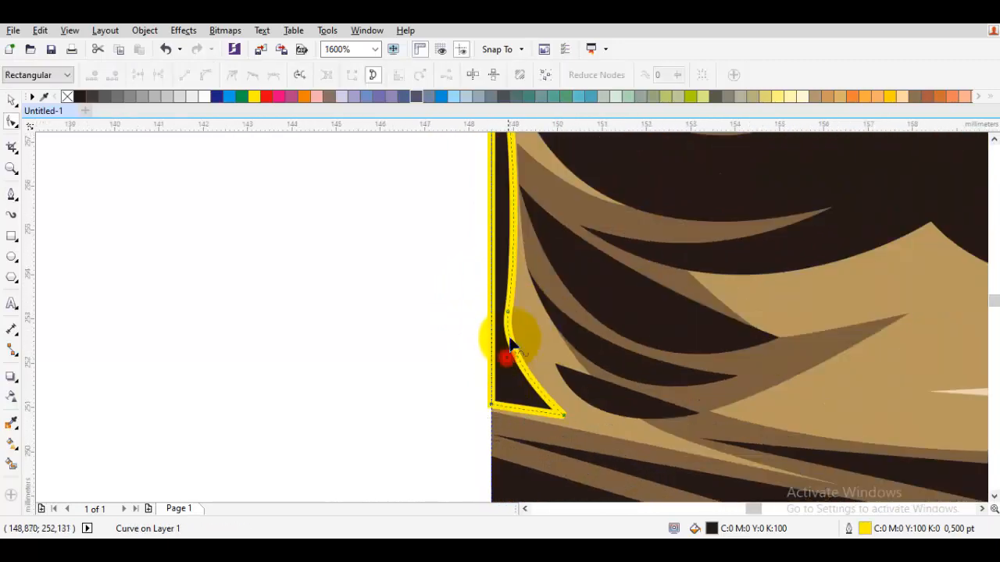
scroll(512, 342, "down", 1)
Weld the narrow centre-line highlight with the combined cream highlight.
key("space")
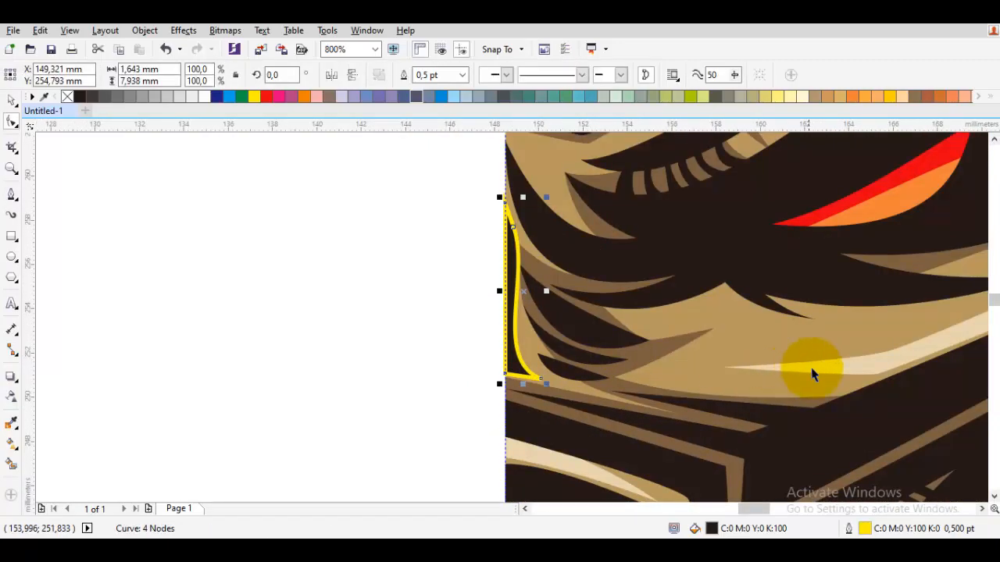
left_click(812, 369, "shift")
left_click(413, 78)
left_click(389, 227)
Change the stacking order of the combined highlight relative to the surrounding face shapes.
scroll(511, 254, "up", 1)
left_click(517, 252)
right_click(517, 254)
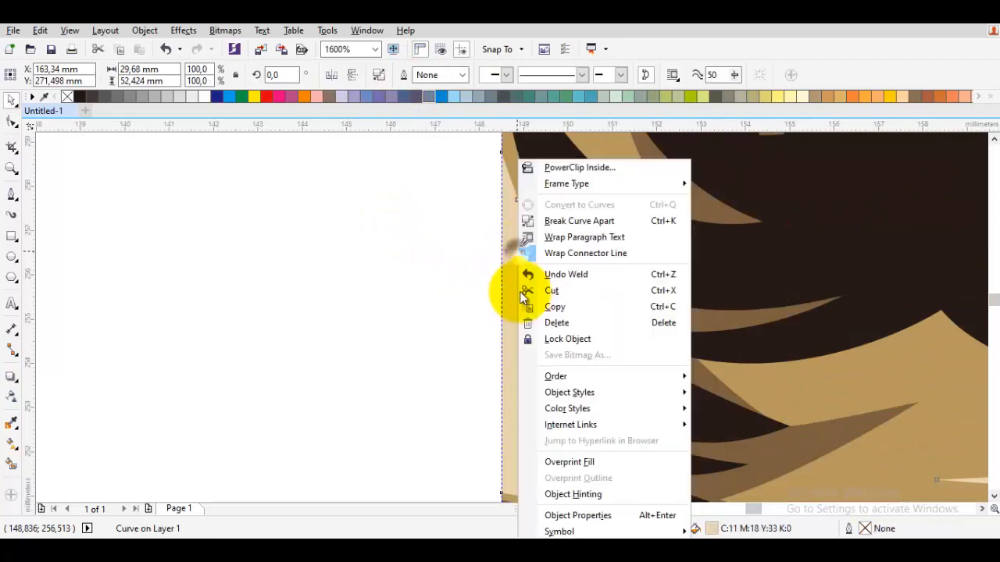
mouse_move(578, 376)
left_click(750, 483)
left_click(427, 321)
Draw a closed hook-shaped highlight on the lower jaw's tan area, extending past its outer edge.
scroll(427, 322, "down", 3)
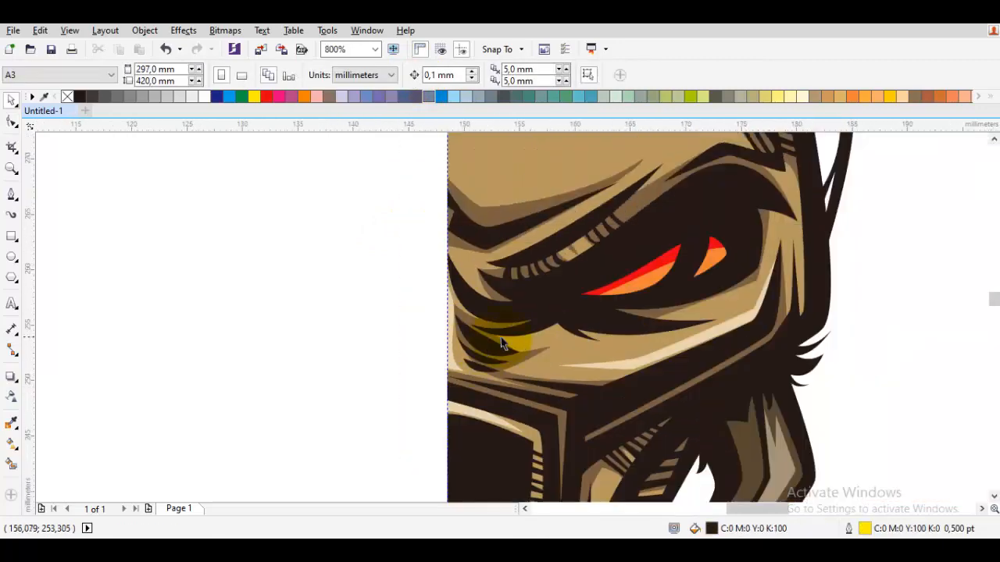
scroll(497, 371, "up", 3)
key("space")
left_click_drag(535, 270, 578, 293)
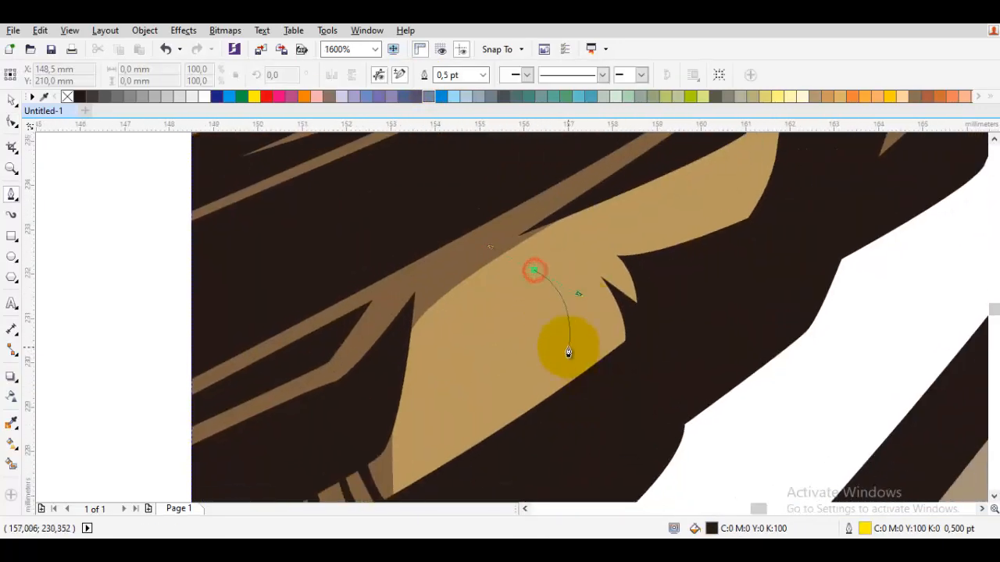
left_click_drag(568, 343, 552, 355)
left_click(423, 398)
left_click_drag(429, 451, 459, 295)
left_click(430, 386)
left_click_drag(649, 215, 525, 344)
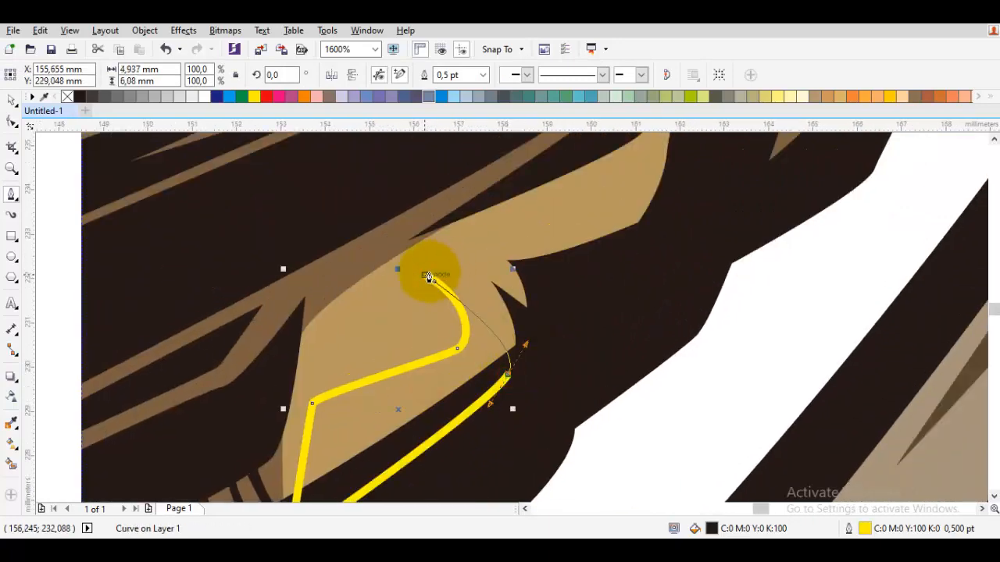
left_click_drag(497, 275, 498, 273)
Draw a second closed highlight that follows the jaw's tan band outward and up beside the muzzle.
left_click_drag(499, 273, 463, 375)
left_click_drag(470, 335, 551, 317)
left_click(584, 293)
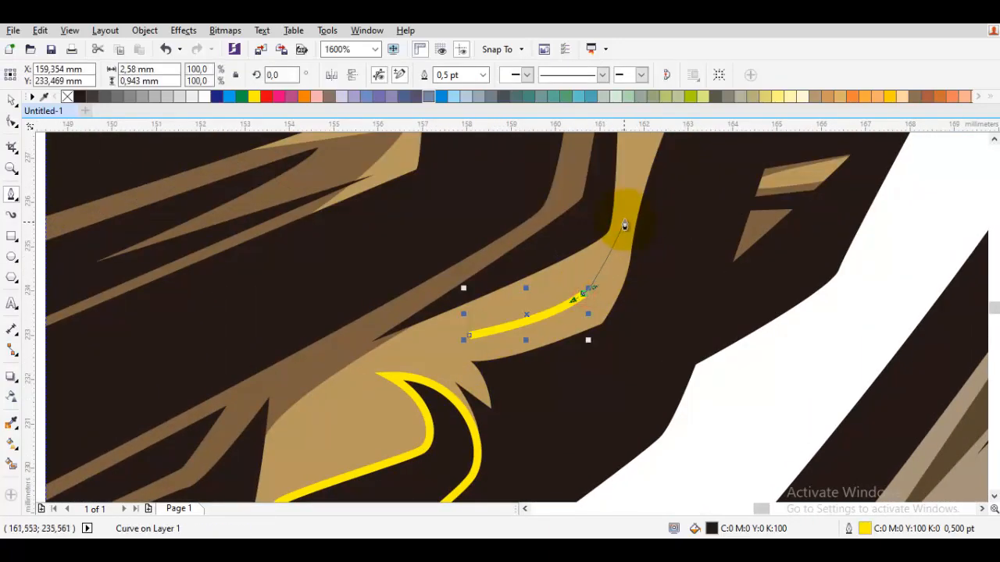
mouse_move(634, 196)
left_mouse_down()
mouse_move(565, 371)
mouse_move(572, 284)
left_mouse_up()
left_click_drag(614, 152, 583, 270)
left_click(583, 269)
left_click_drag(658, 280, 657, 294)
left_click_drag(596, 432, 688, 139)
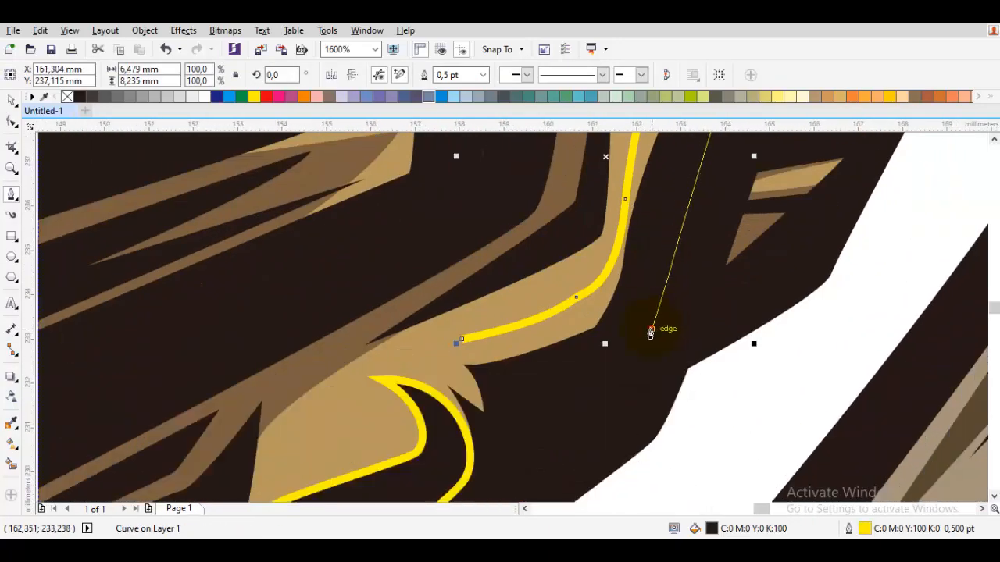
left_click_drag(487, 375, 470, 354)
left_click(462, 339)
Weld both jaw highlights with the combined cream highlight.
key("space")
left_click(439, 432, "shift")
scroll(439, 432, "down", 1)
left_click_drag(371, 209, 483, 423)
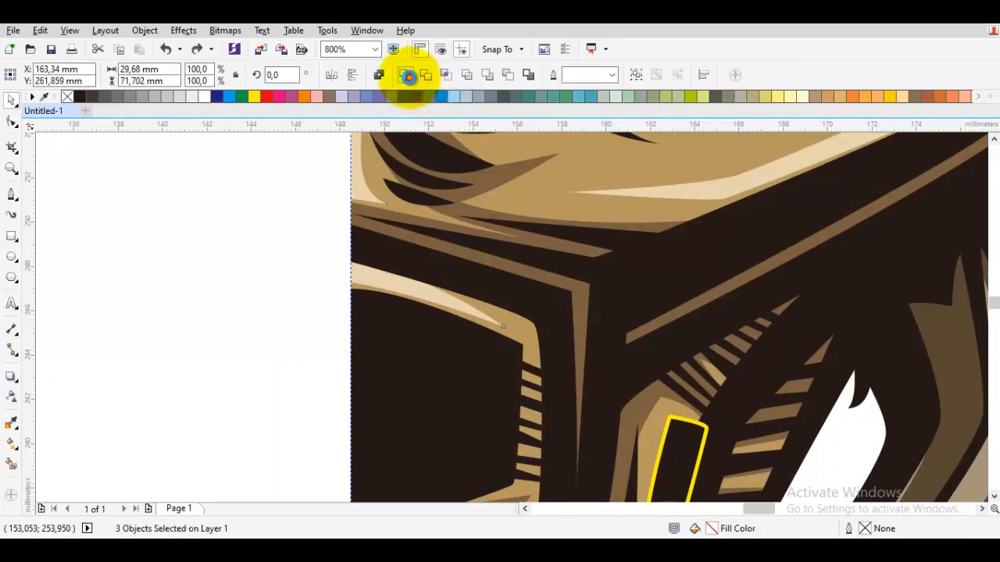
left_click(409, 78)
scroll(341, 236, "down", 1)
left_click(252, 315)
Draw a closed, two-pronged highlight on the forehead above the brow shadow, starting from the centre line.
left_click_drag(510, 369, 511, 407)
scroll(551, 389, "down", 1)
left_click_drag(602, 309, 599, 344)
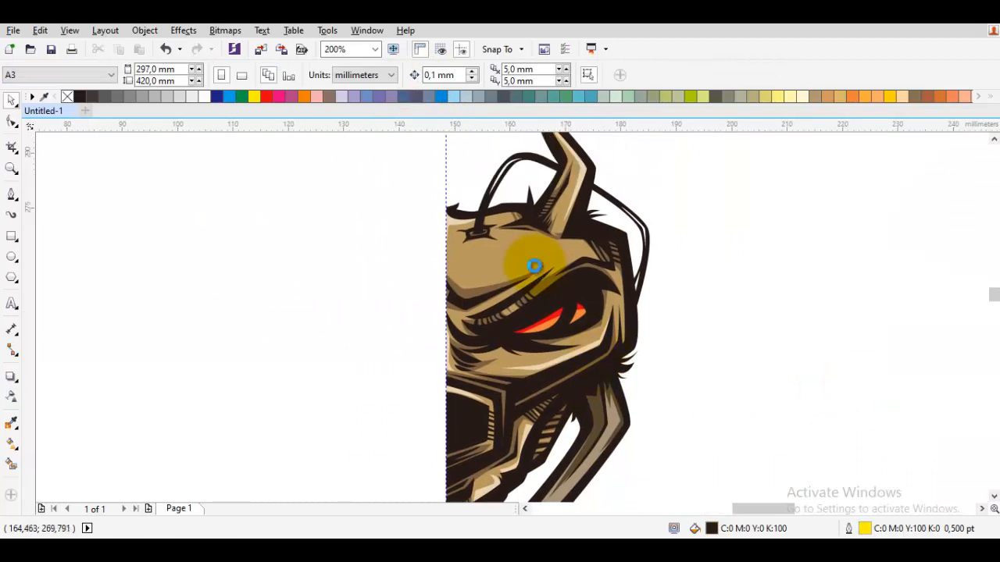
key("space")
scroll(535, 266, "up", 2)
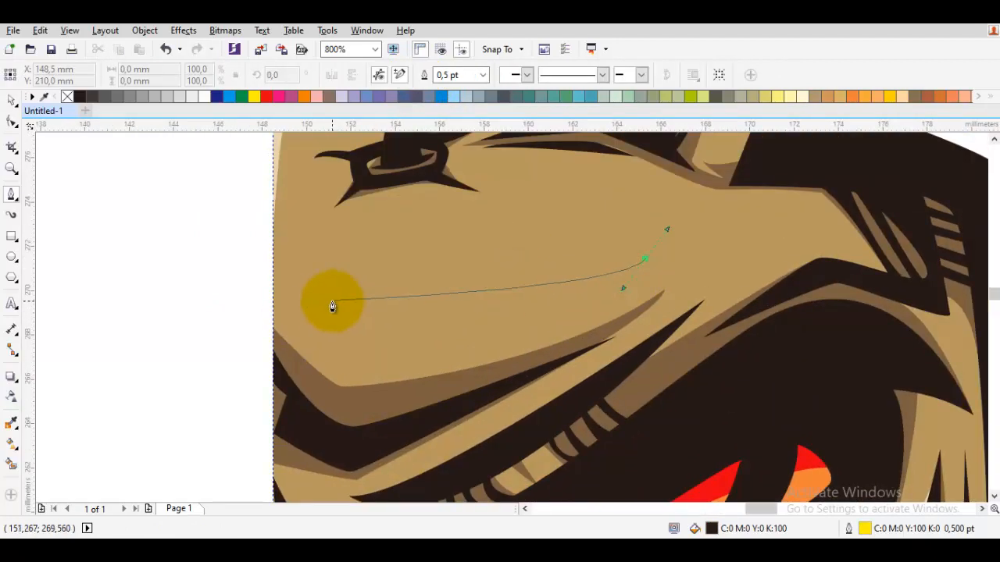
left_click_drag(272, 313, 342, 373)
left_click_drag(569, 330, 407, 325)
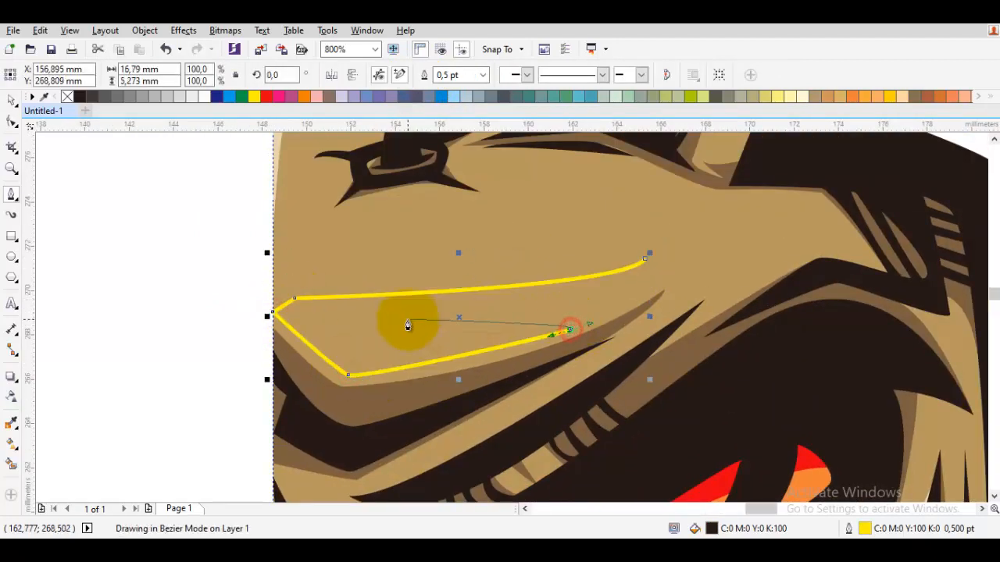
left_click_drag(646, 260, 612, 316)
Weld the two-pronged forehead highlight with the combined cream highlight.
scroll(612, 316, "down", 1)
key("space")
left_click(449, 210, "shift")
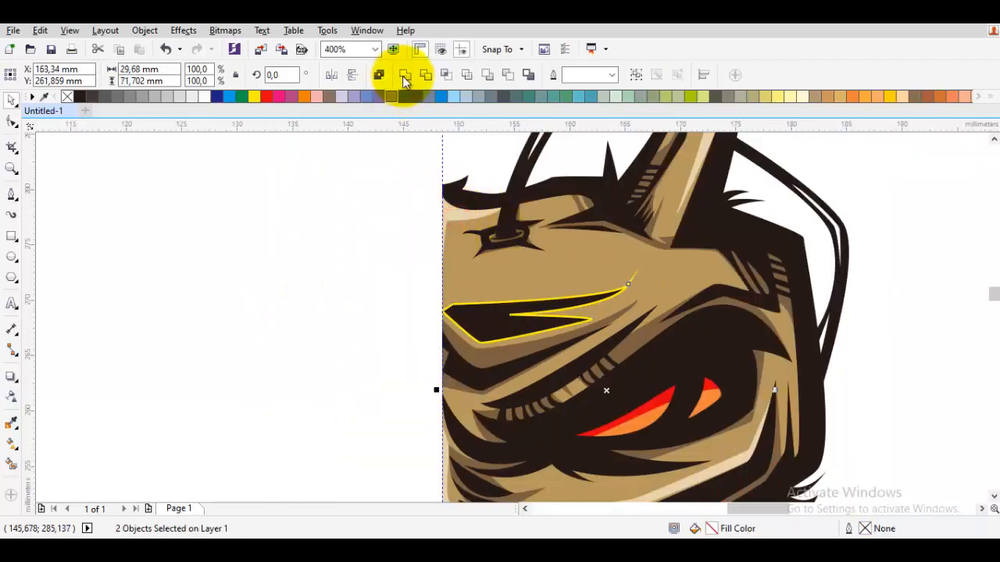
left_click(404, 76)
left_click(349, 190)
Set the face's base tan fill to a slightly greyer C:35 M:42 Y:63 K:0.
scroll(506, 321, "down", 1)
scroll(511, 325, "down", 1)
left_click(683, 353)
scroll(553, 410, "up", 1)
scroll(667, 417, "down", 1)
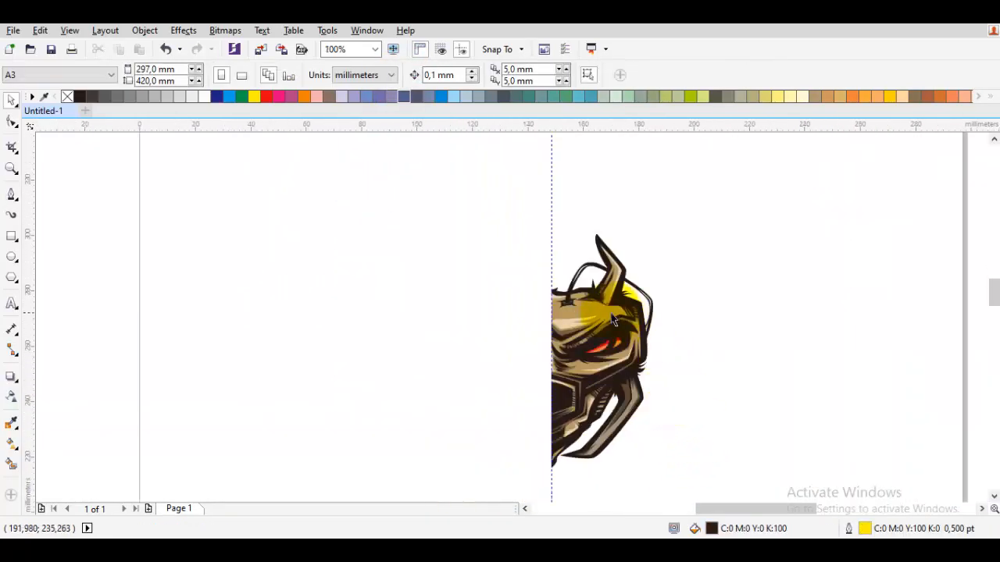
scroll(613, 306, "up", 2)
left_click(580, 309)
double_click(749, 528)
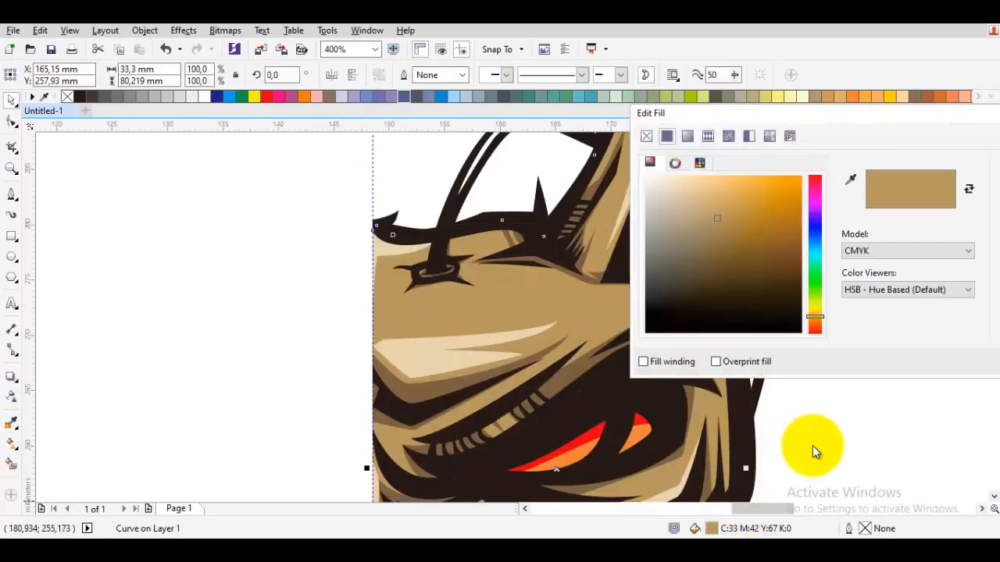
key("Escape")
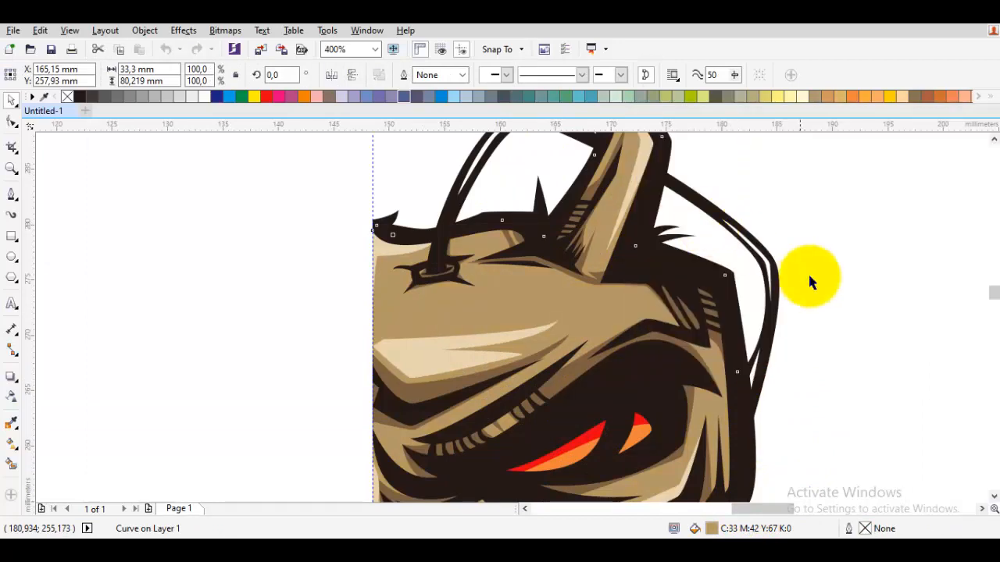
left_click(810, 277)
Draw a long, thin closed highlight down the outer side of the face beside the eye socket.
scroll(817, 320, "down", 1)
scroll(801, 342, "up", 2)
scroll(769, 312, "up", 1)
key("p")
mouse_move(755, 265)
left_mouse_down()
mouse_move(752, 248)
mouse_move(764, 250)
left_mouse_up()
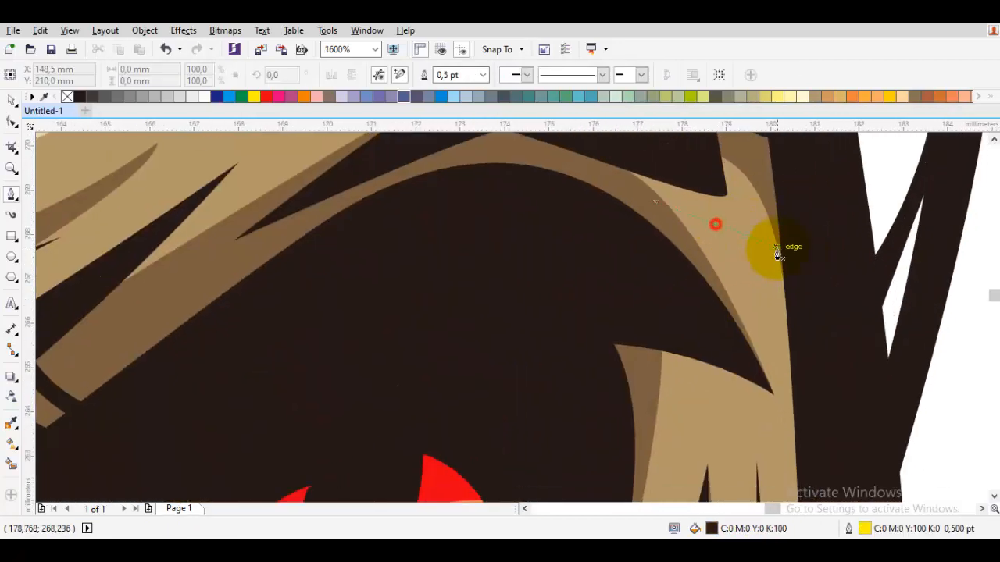
scroll(799, 357, "down", 1)
left_click_drag(839, 204, 825, 351)
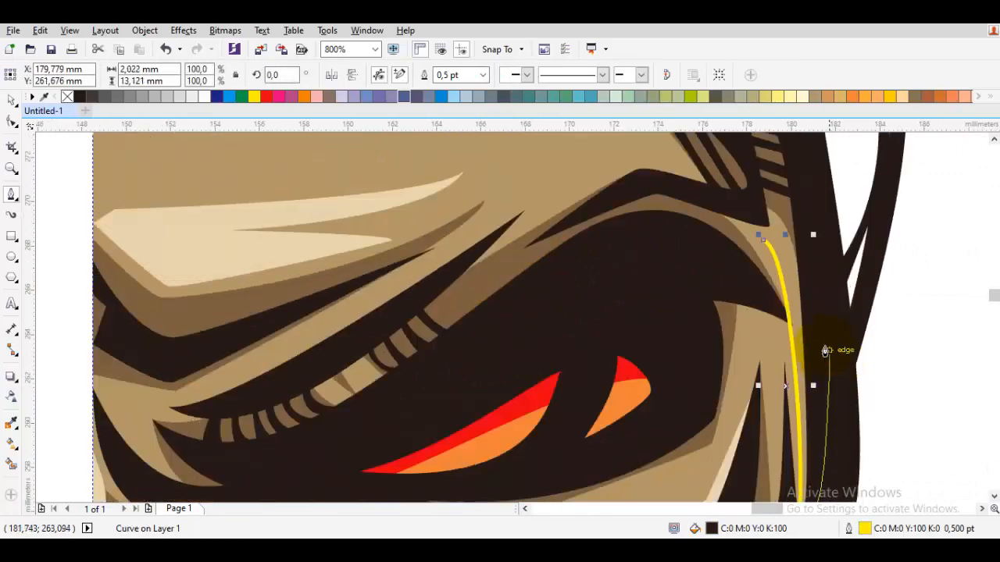
left_click(766, 241)
Weld the side-of-face highlight with the combined cream highlight.
key("space")
left_click(398, 198, "shift")
left_click(423, 77)
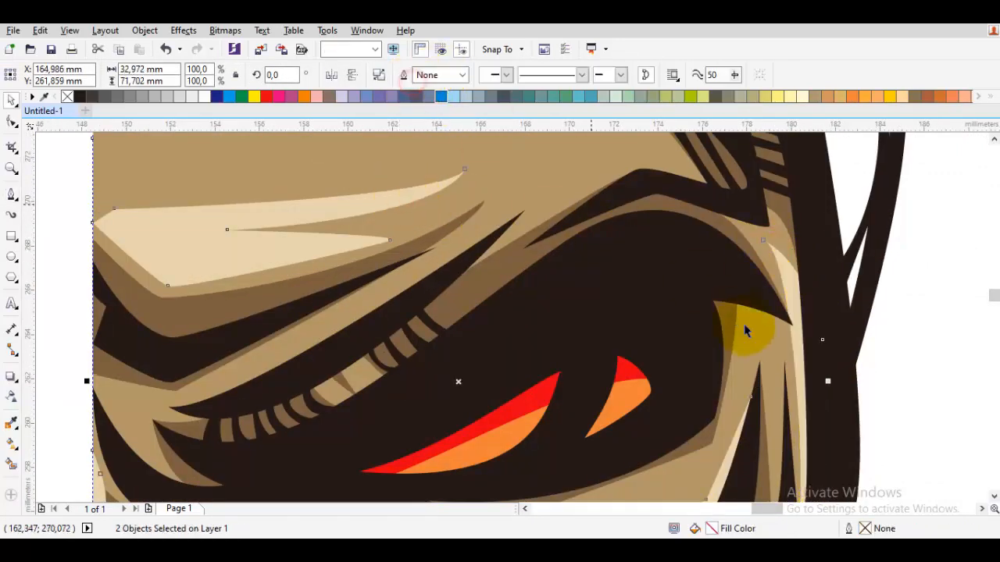
scroll(747, 327, "down", 2)
left_click(850, 364)
scroll(850, 439, "down", 1)
left_click_drag(841, 442, 590, 168)
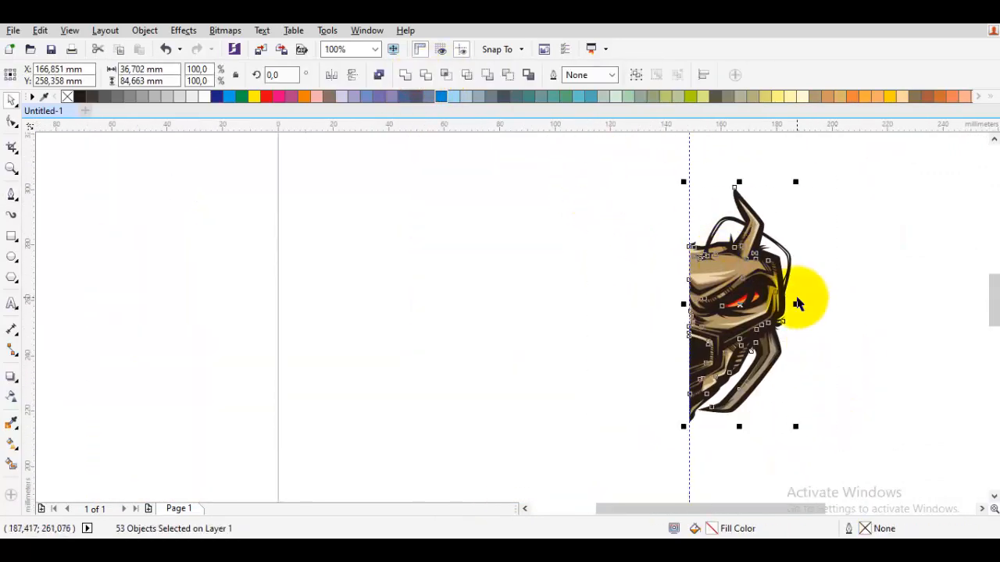
scroll(712, 240, "up", 1)
scroll(706, 283, "up", 1)
left_click(556, 272)
Undo the last change made to the highlight and shadow shapes, and select the tan face base.
double_click(638, 246)
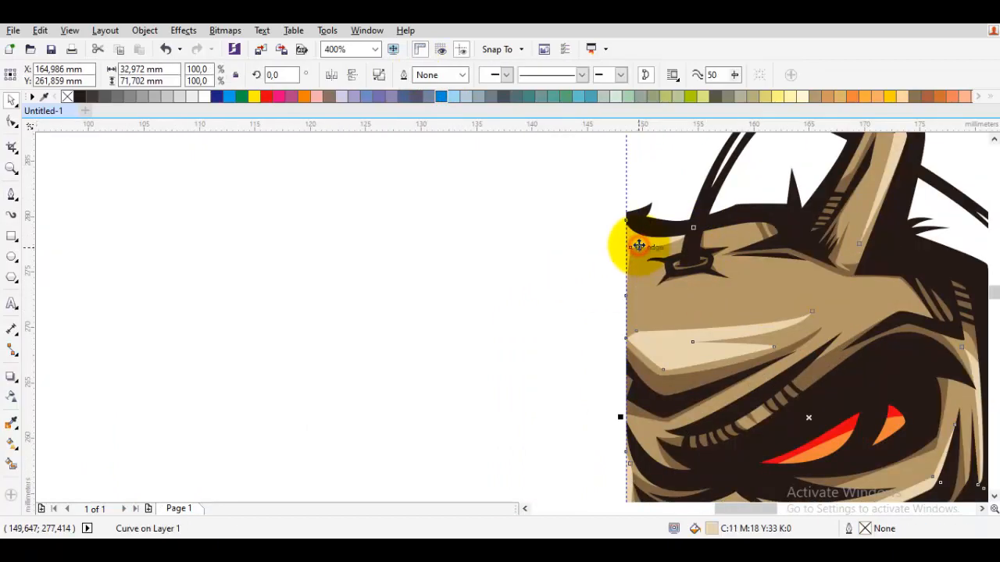
scroll(662, 334, "up", 1)
key("ctrl+z")
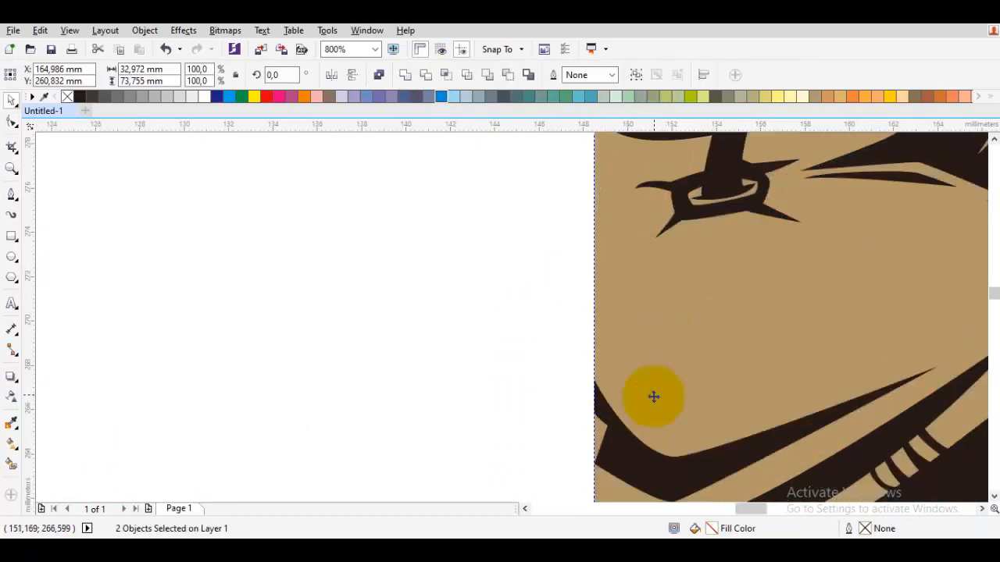
scroll(653, 397, "down", 2)
left_click(713, 234)
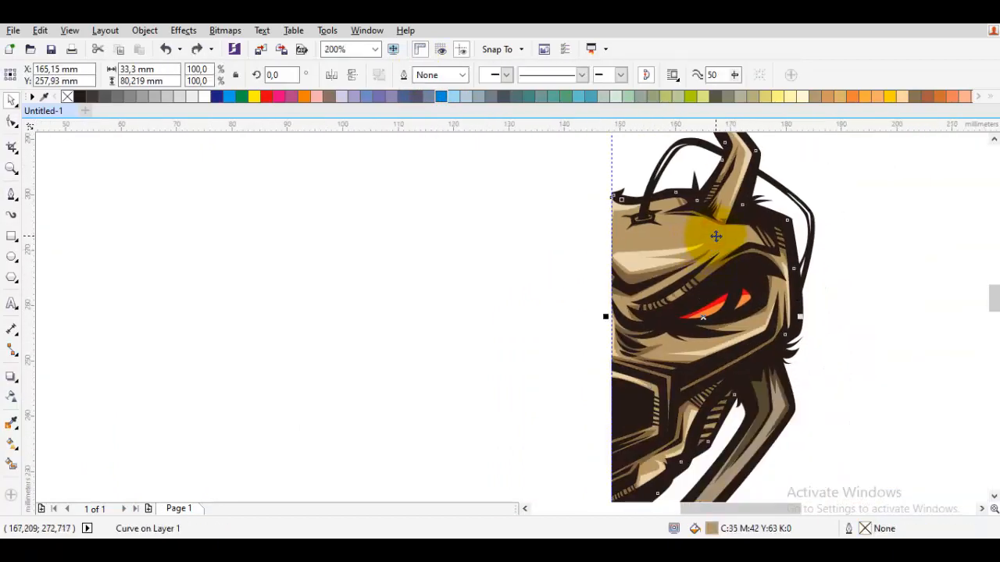
scroll(640, 234, "up", 1)
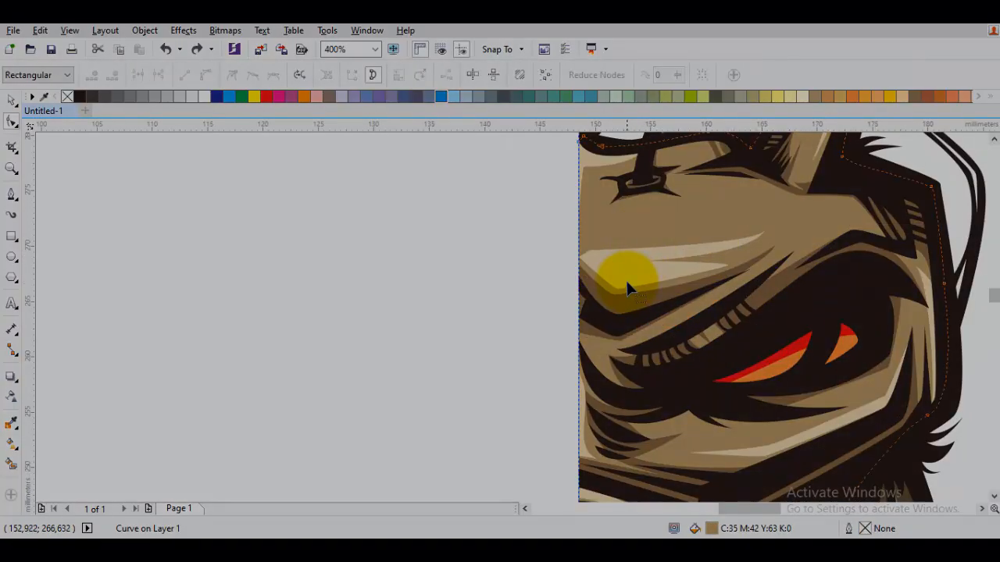